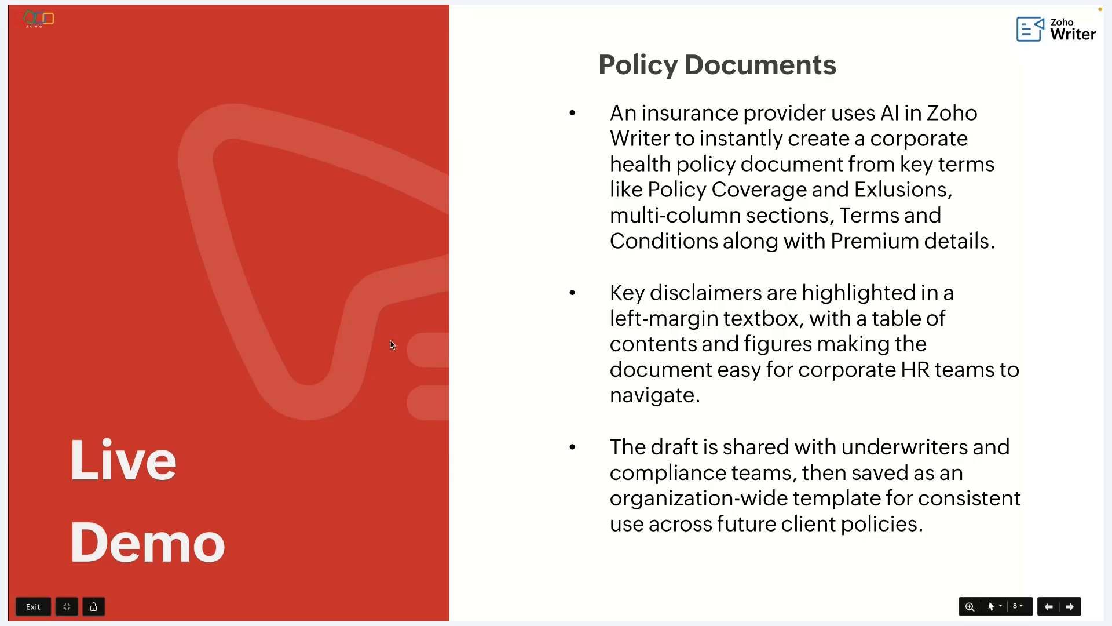
# Switch to the browser and review the sample Comprehensive Health Insurance Policy Document, from its table of contents to the Premium Details table.
pyautogui.hotkey('ctrl', 'Right')
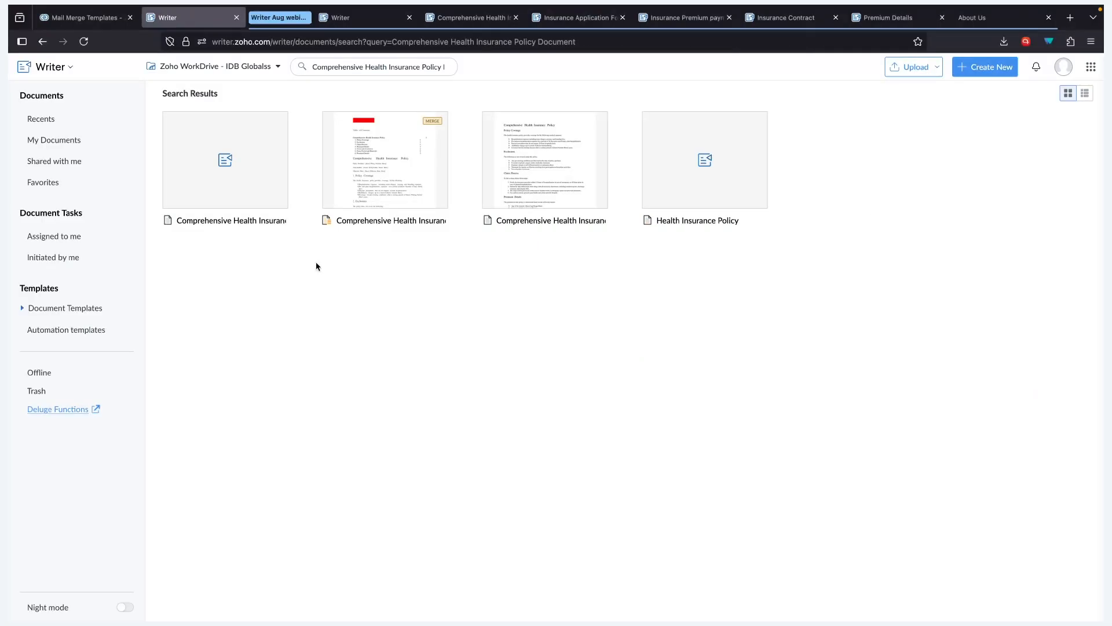
pyautogui.click(995, 67)
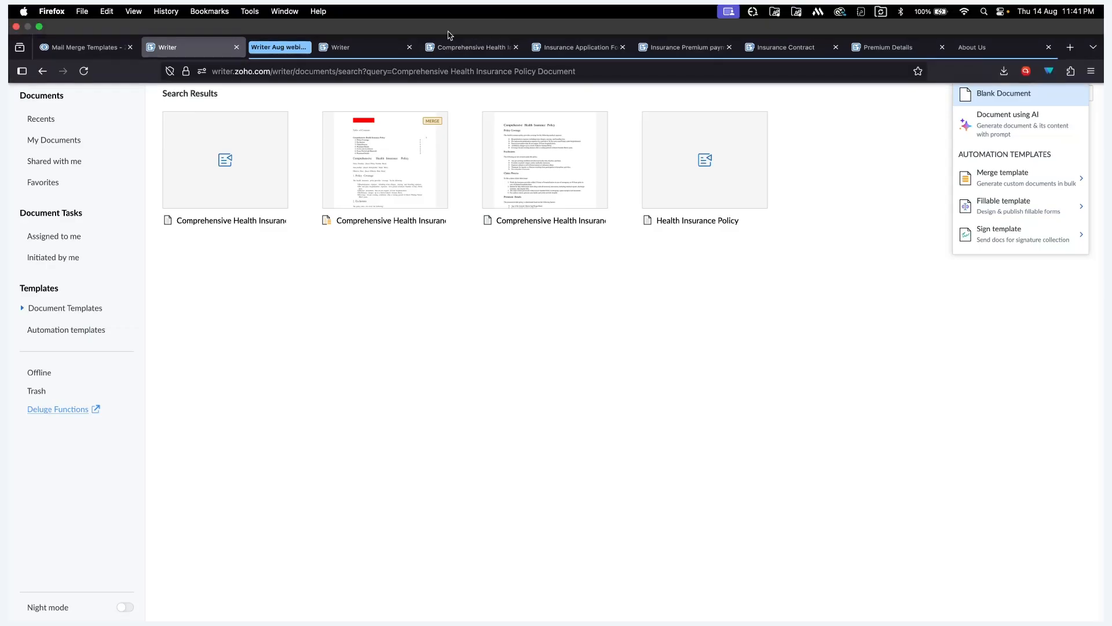
pyautogui.click(459, 44)
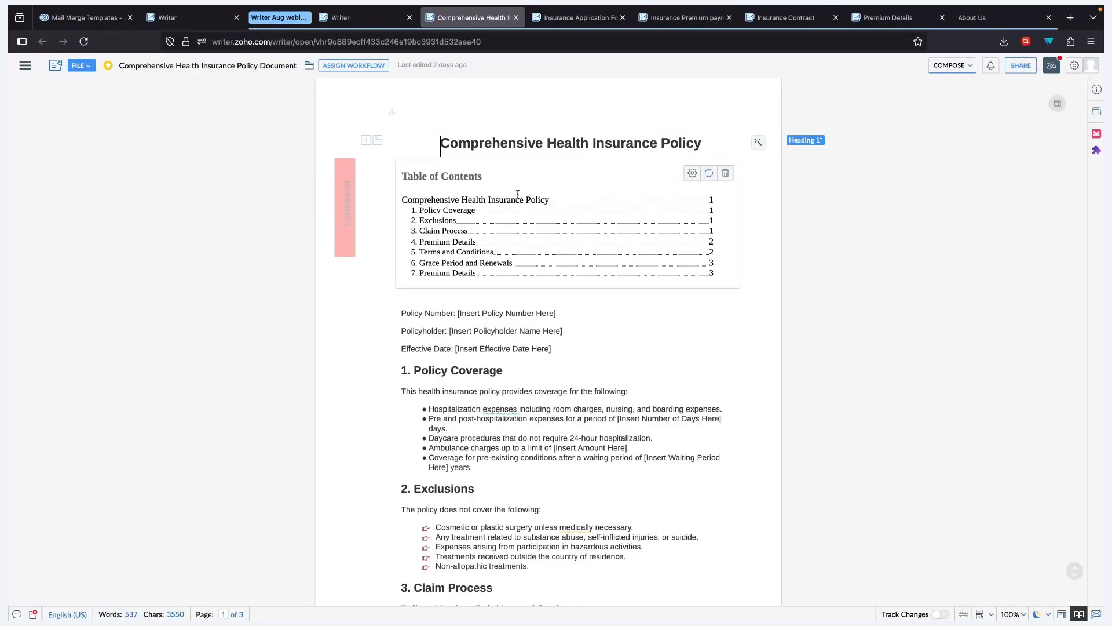
pyautogui.scroll(-3, 472, 305)
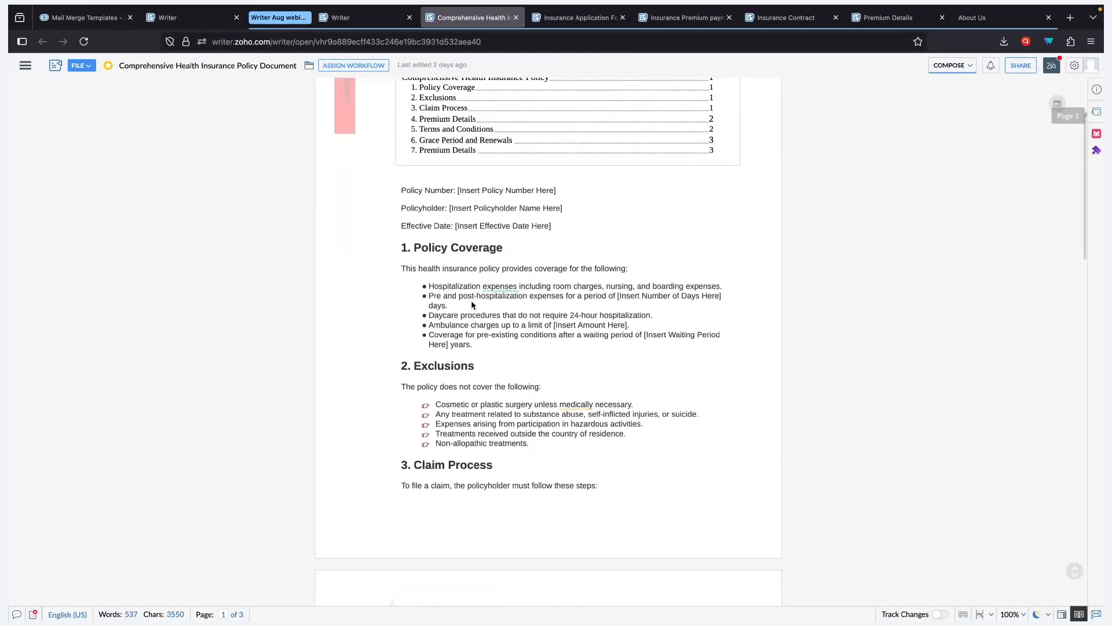
pyautogui.scroll(-1, 481, 304)
pyautogui.scroll(4, 481, 304)
pyautogui.scroll(-3, 481, 304)
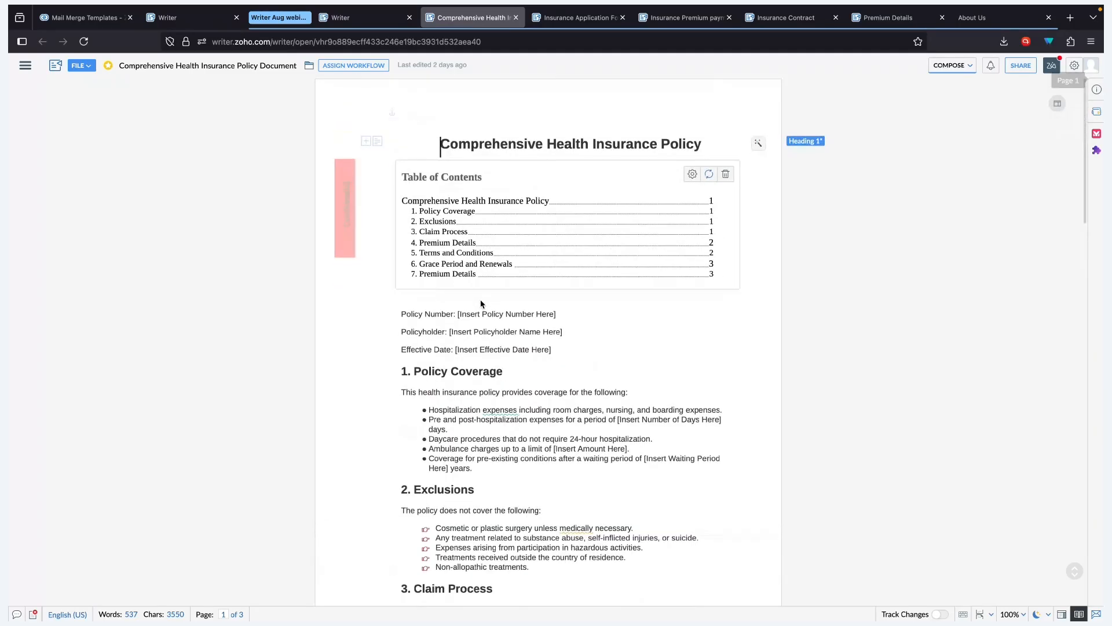
pyautogui.scroll(-10, 481, 303)
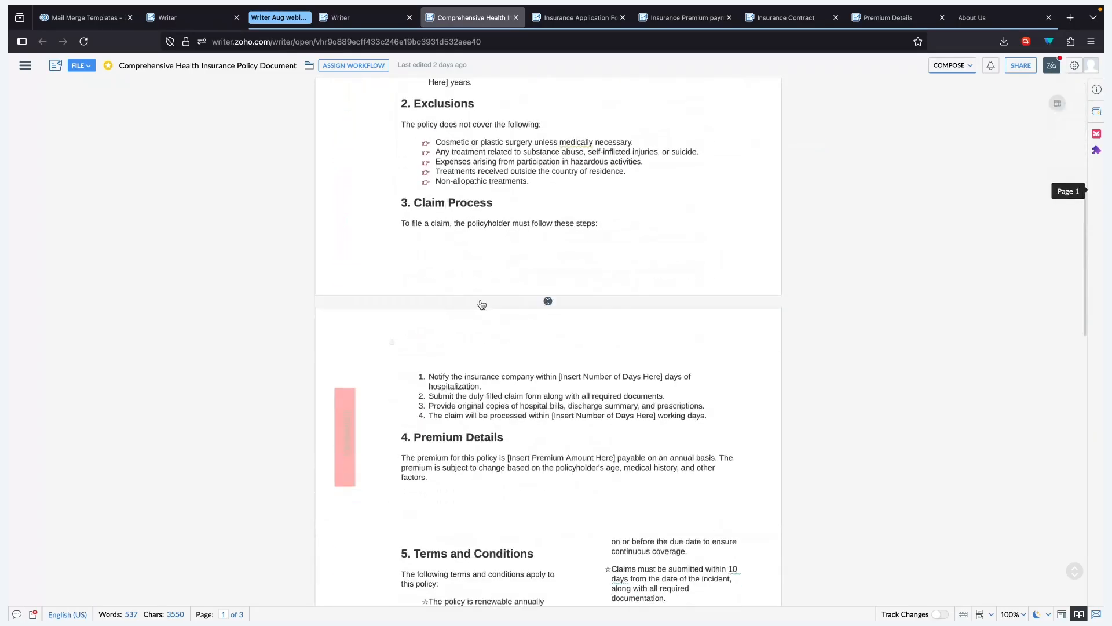
pyautogui.scroll(-4, 481, 303)
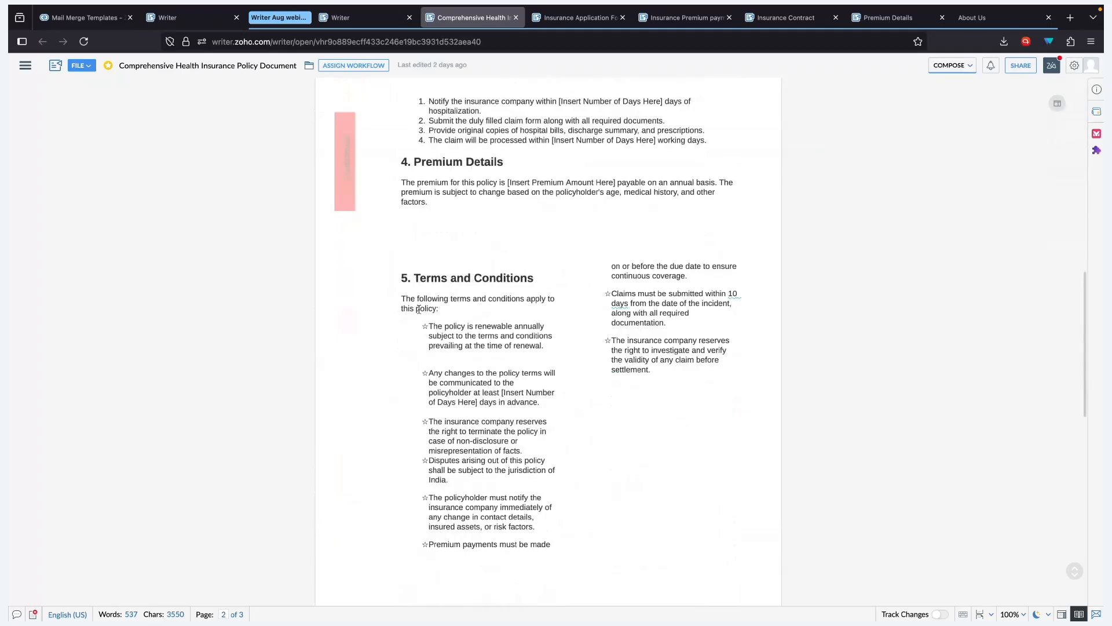
pyautogui.scroll(-11, 476, 308)
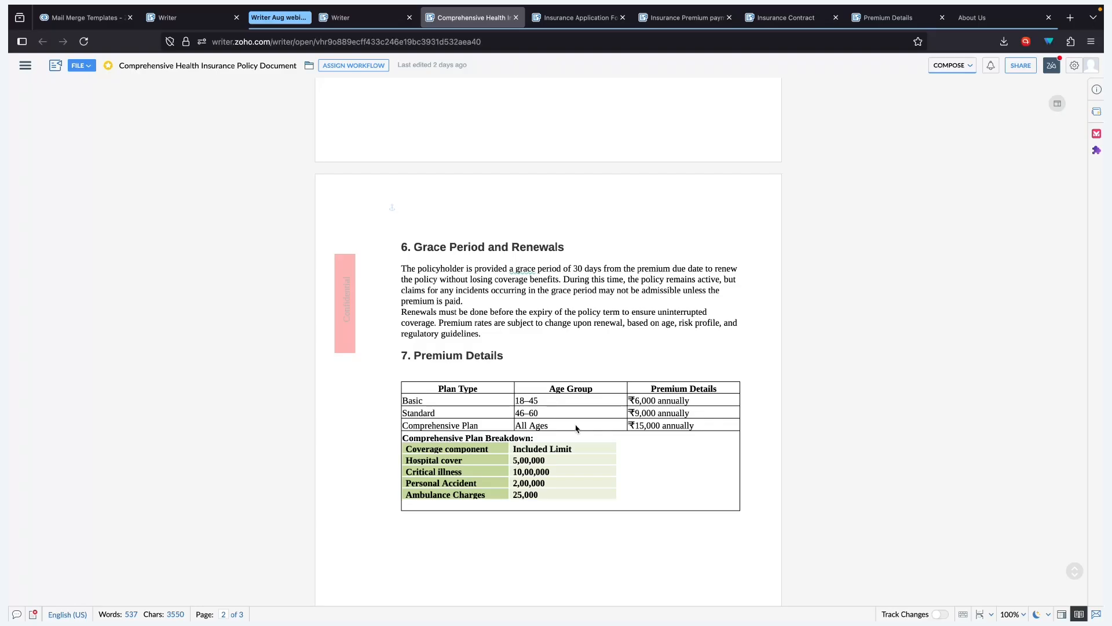
pyautogui.scroll(15, 600, 419)
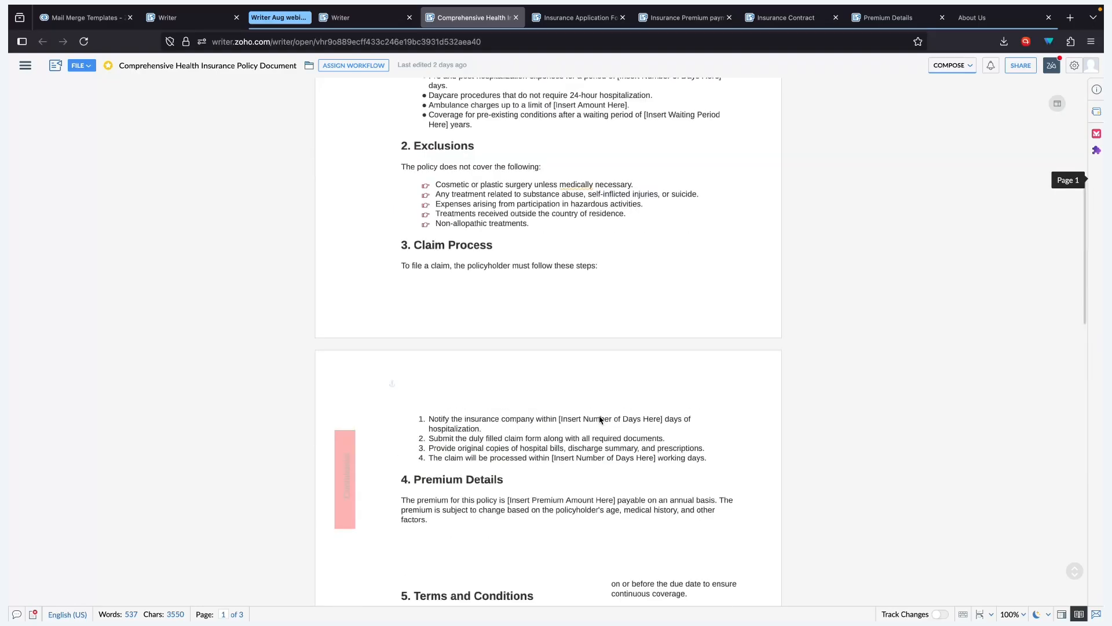
pyautogui.scroll(5, 600, 419)
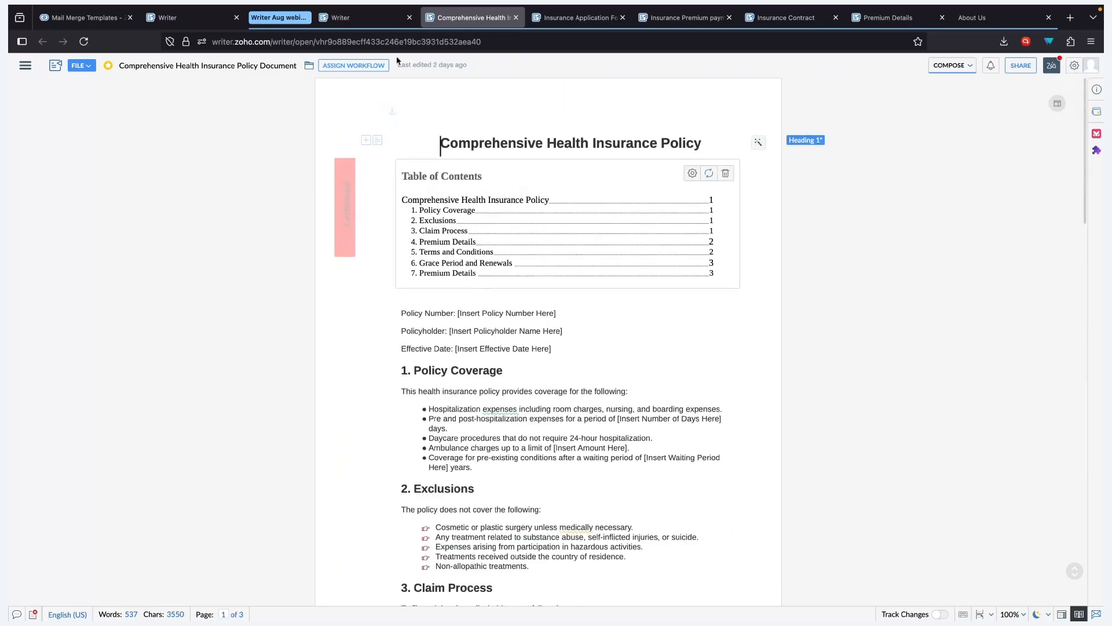
# Generate an AI insurance policy document with a premium-details subform and sections for Policy Coverage, Exclusions, Claim Process, Premium Details, 10-point Terms and Conditions, Grace Period and Renewals.
pyautogui.click(356, 18)
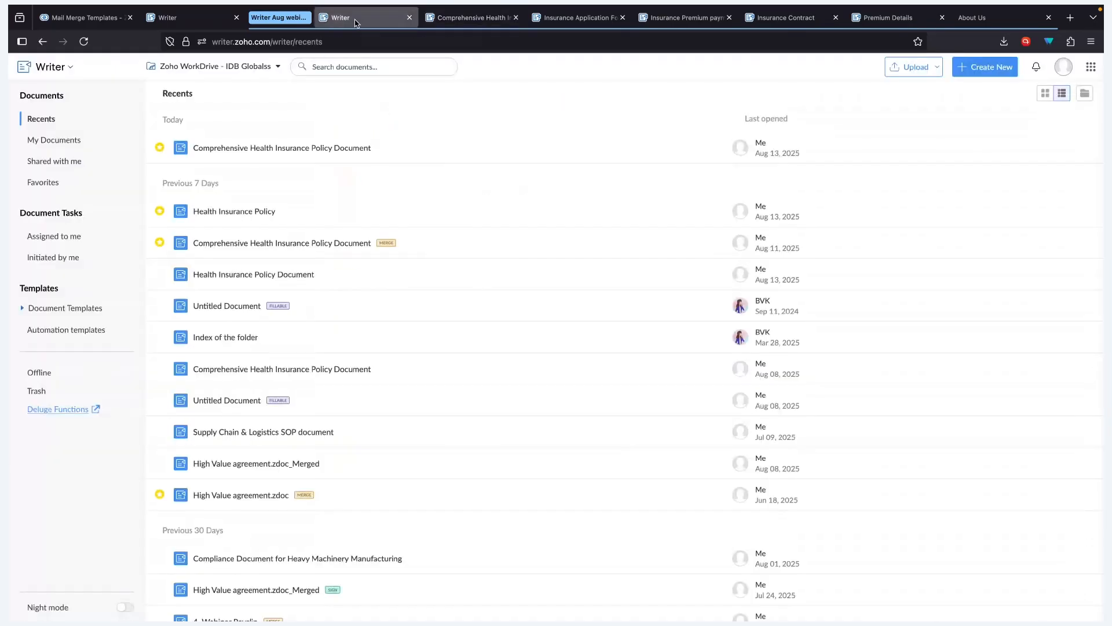
pyautogui.click(964, 75)
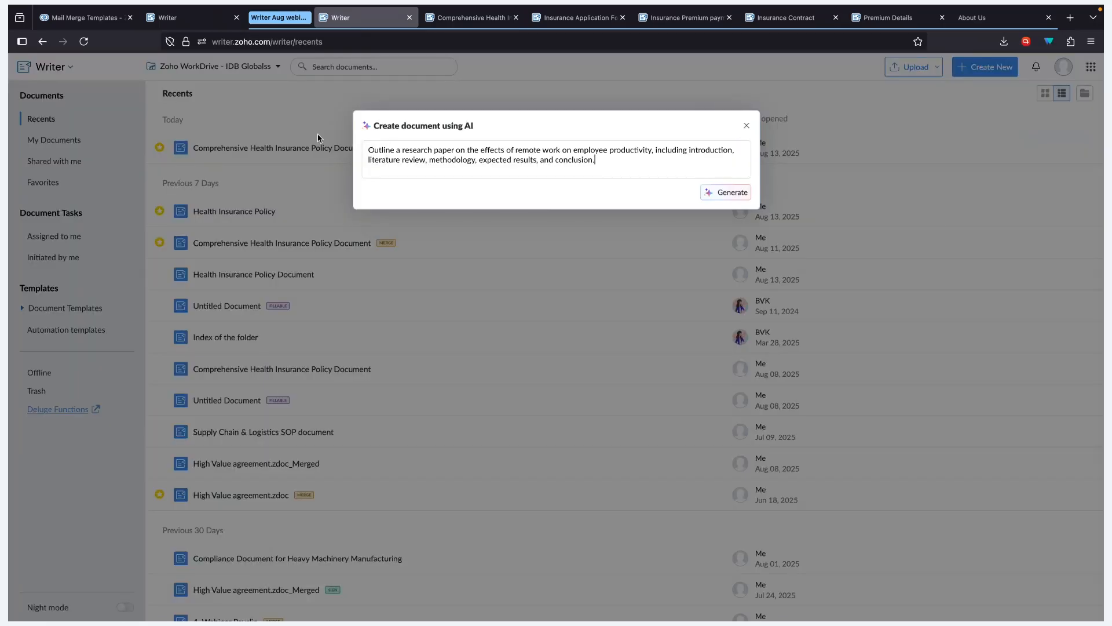
pyautogui.press('super+a')
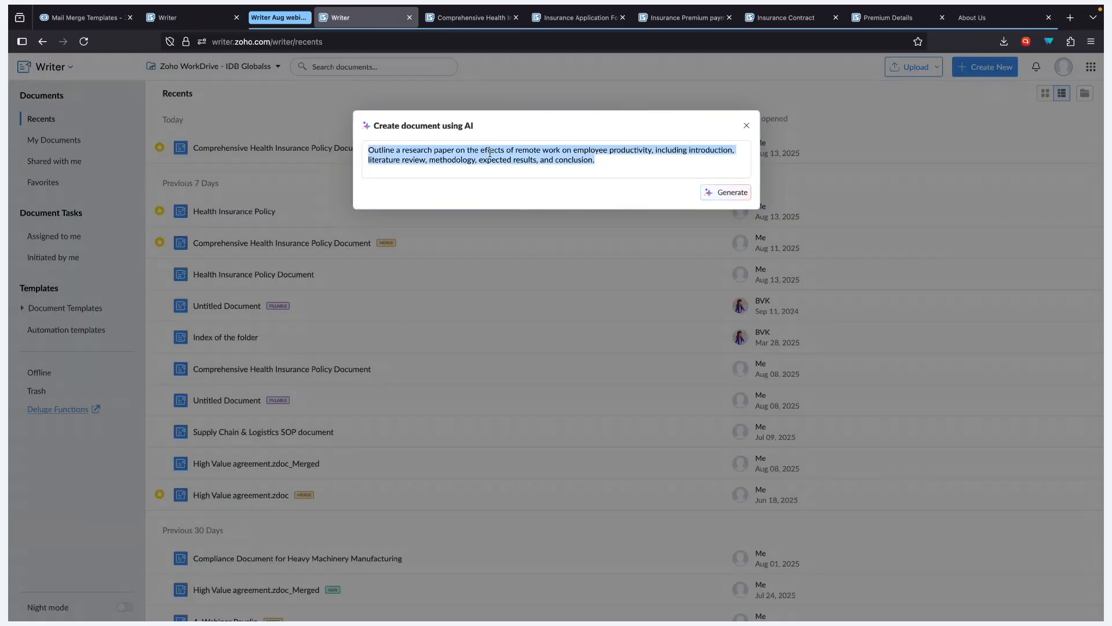
pyautogui.press('super+Tab')
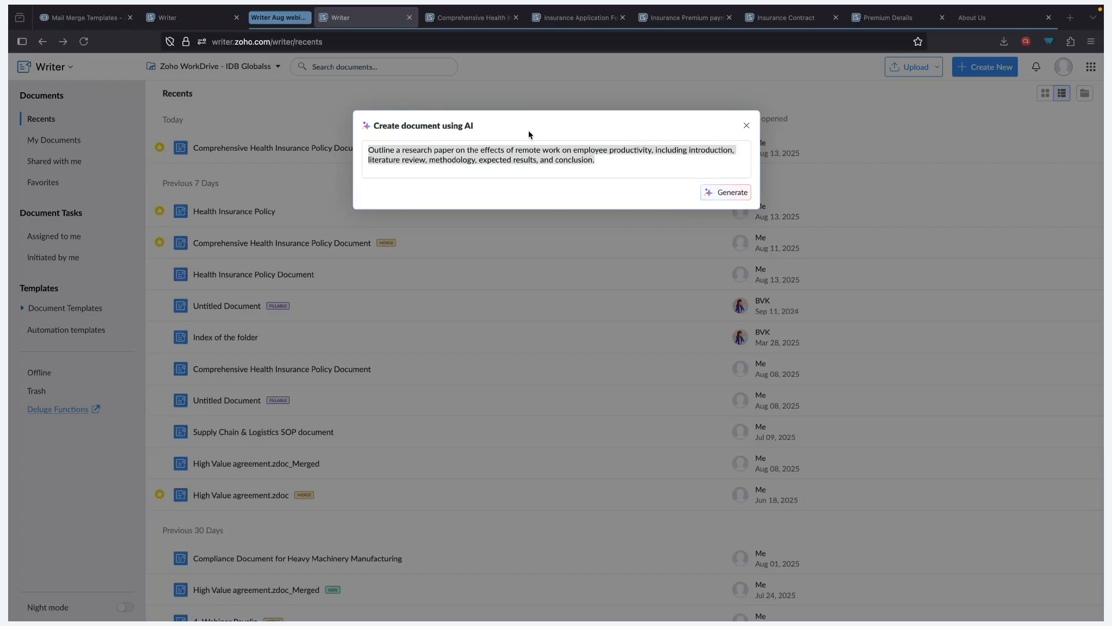
pyautogui.press('super+Tab')
pyautogui.write('Generate a neatly designed and formatted Insurance Policy document with the Insurance premium details as a subform. Also add the heading sections for Policy Coverage, Exclusions, Claim Process, Premium Details, Terms and Conditions with at least 10 points, Grace Period and Renewals etc need to be added.')
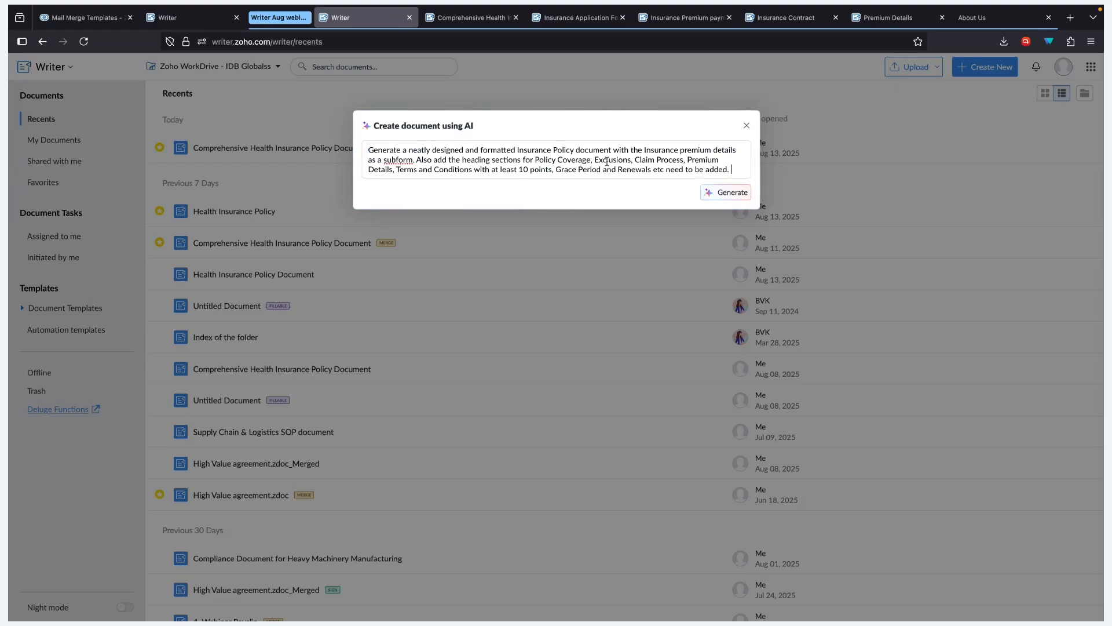
pyautogui.click(714, 192)
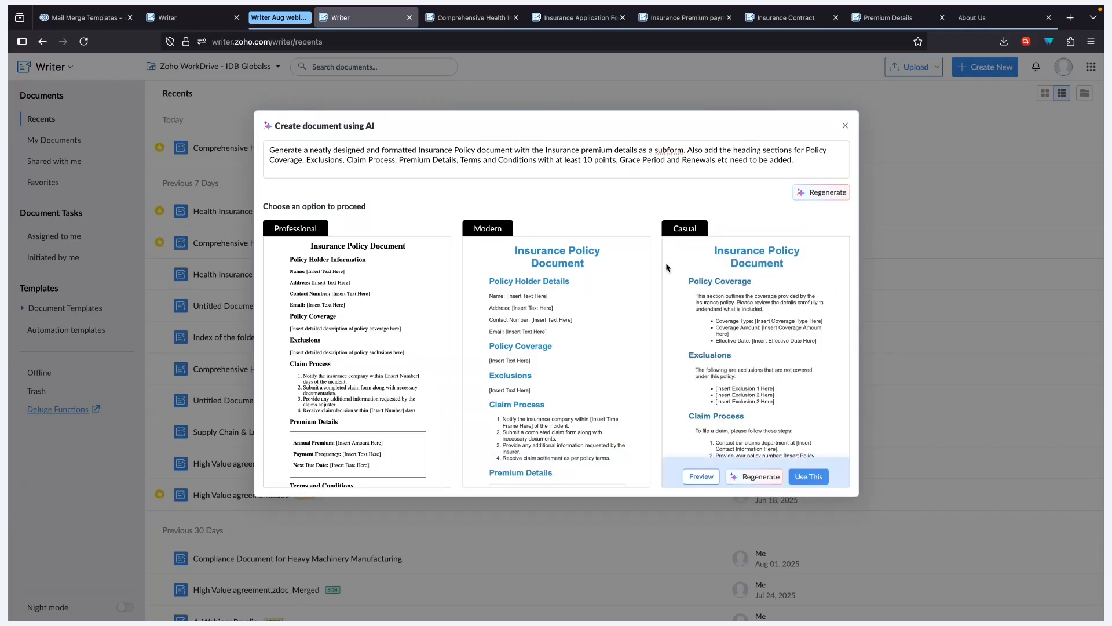
# Preview the Modern and Casual versions of the generated insurance policy, reading the Casual one through to its end.
pyautogui.moveTo(387, 450)
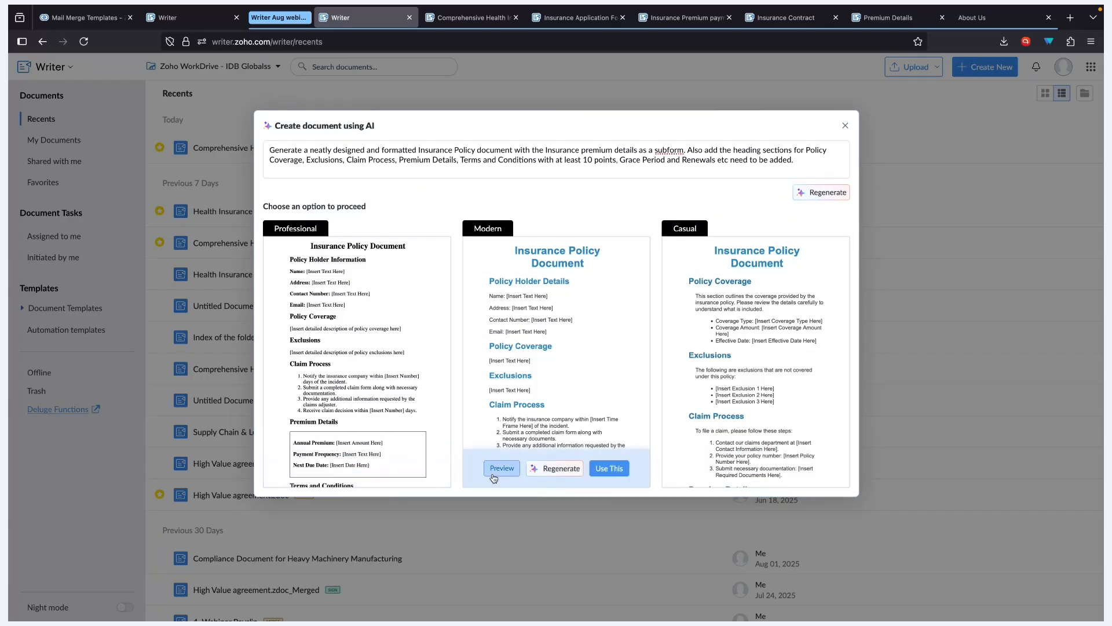
pyautogui.click(491, 475)
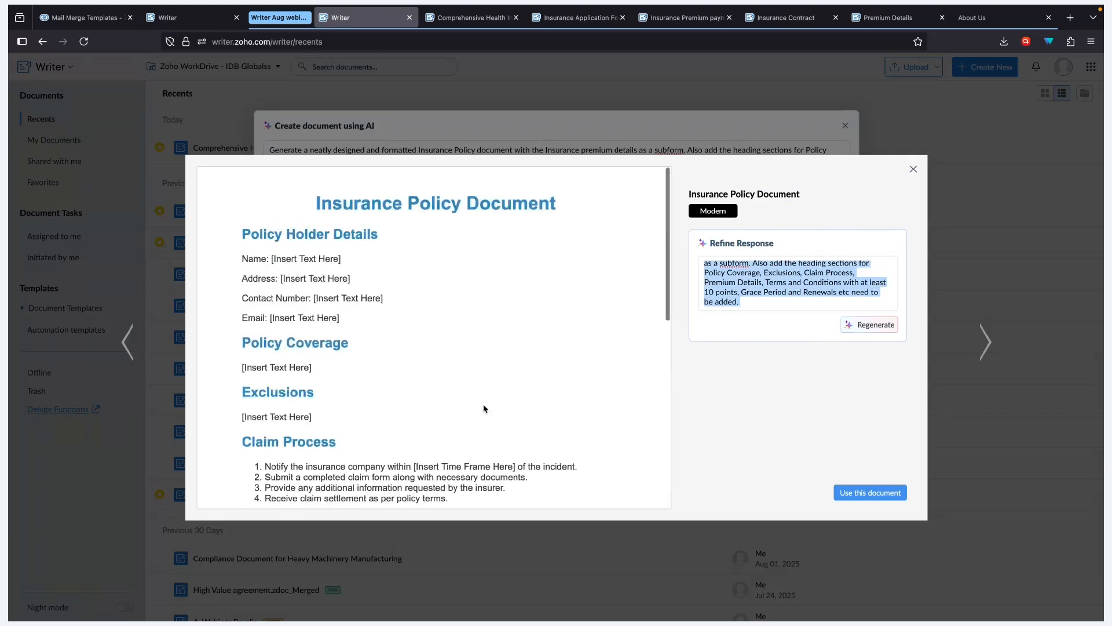
pyautogui.click(913, 169)
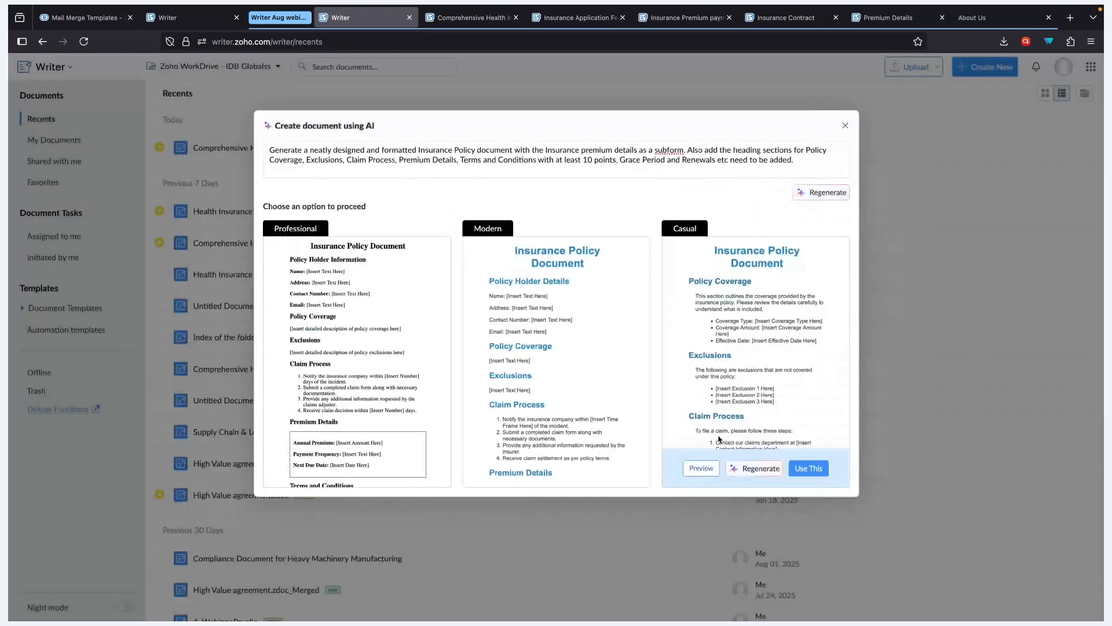
pyautogui.click(711, 470)
pyautogui.scroll(-10, 553, 363)
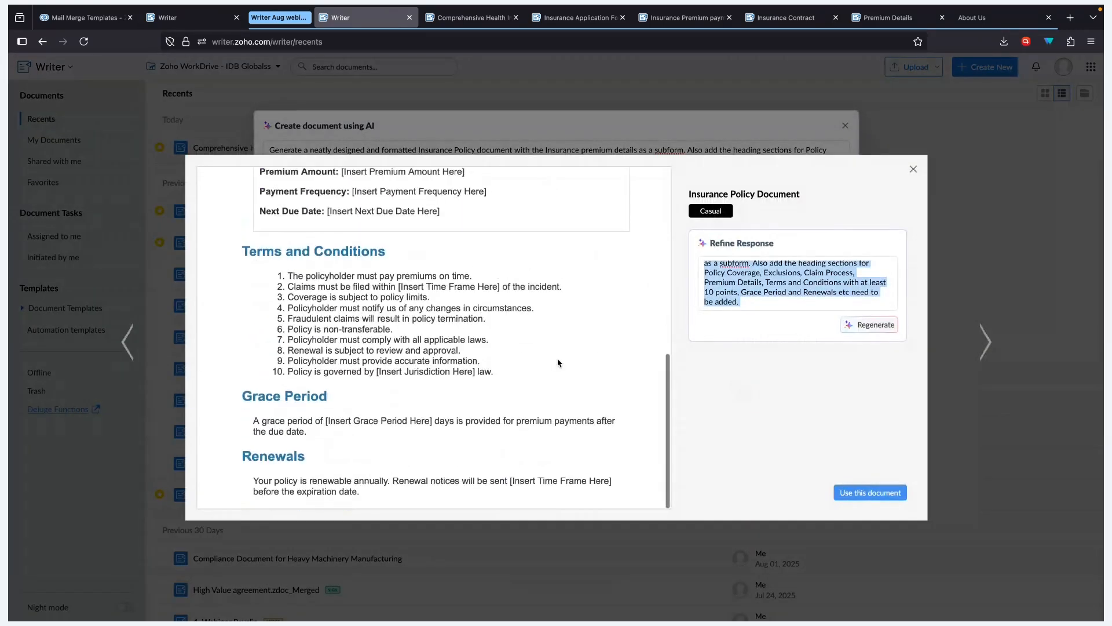
pyautogui.click(834, 287)
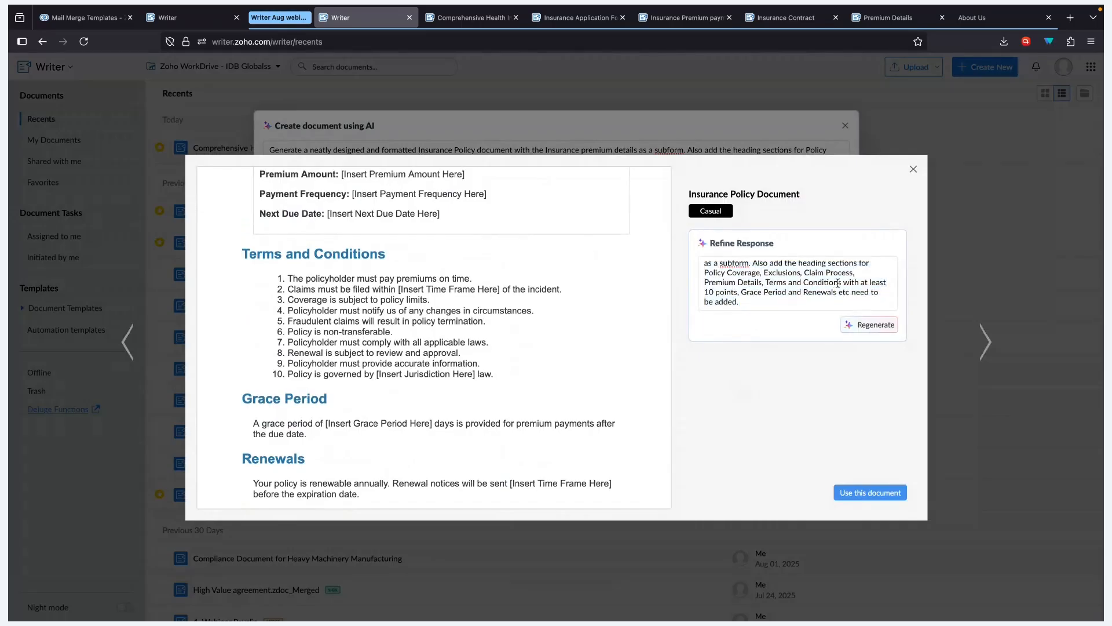
pyautogui.click(912, 171)
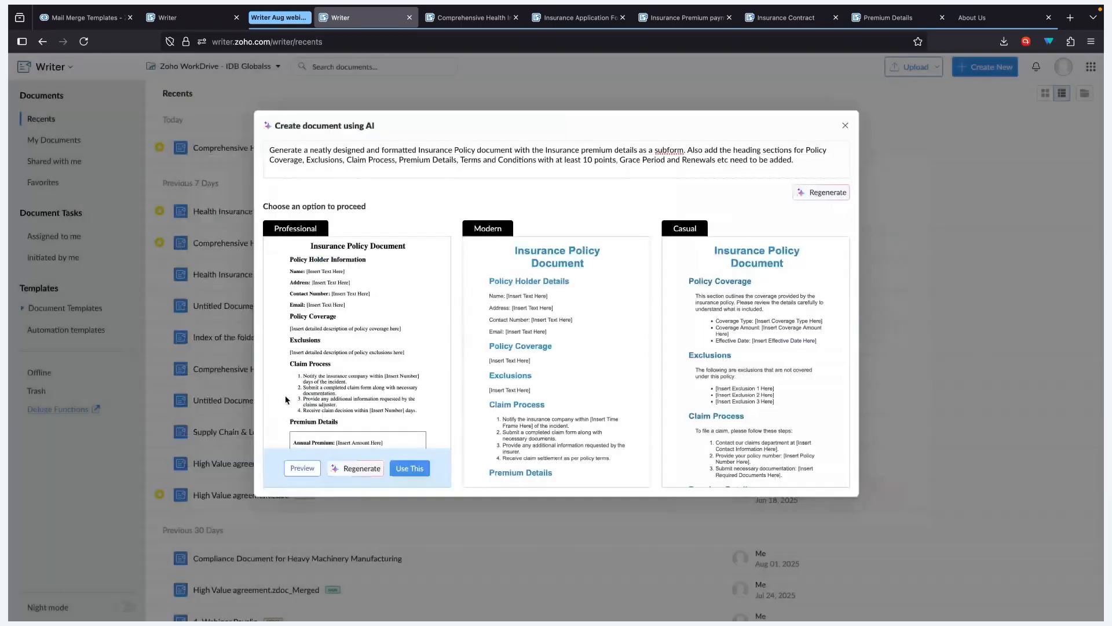
# Create the document from the Professional version and check its sections from Policy Holder Information to Renewals.
pyautogui.click(407, 468)
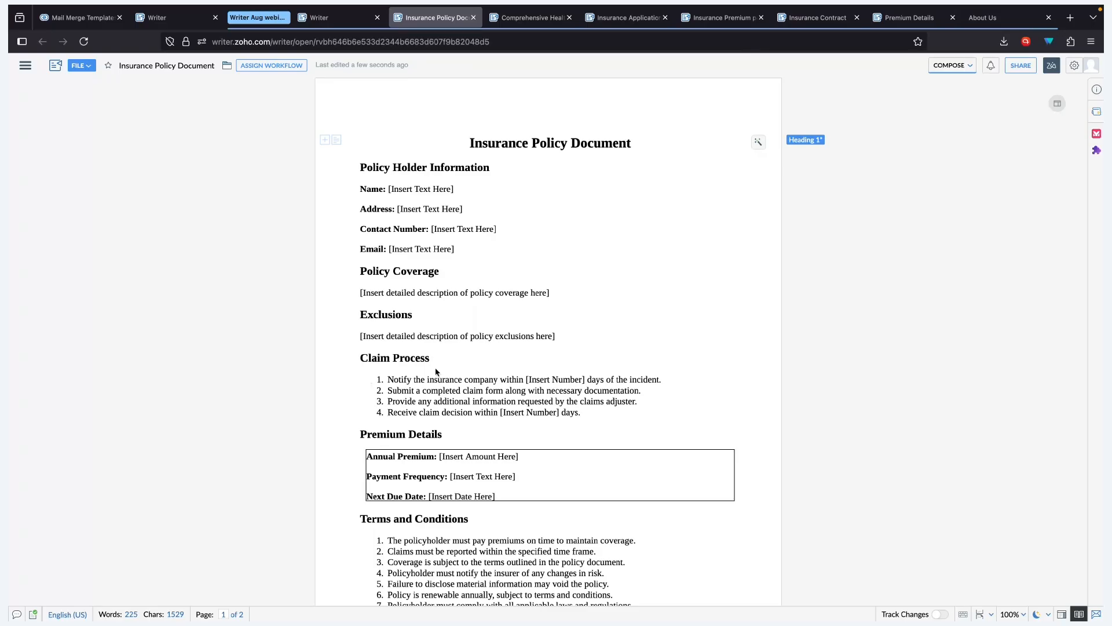
pyautogui.scroll(-5, 436, 371)
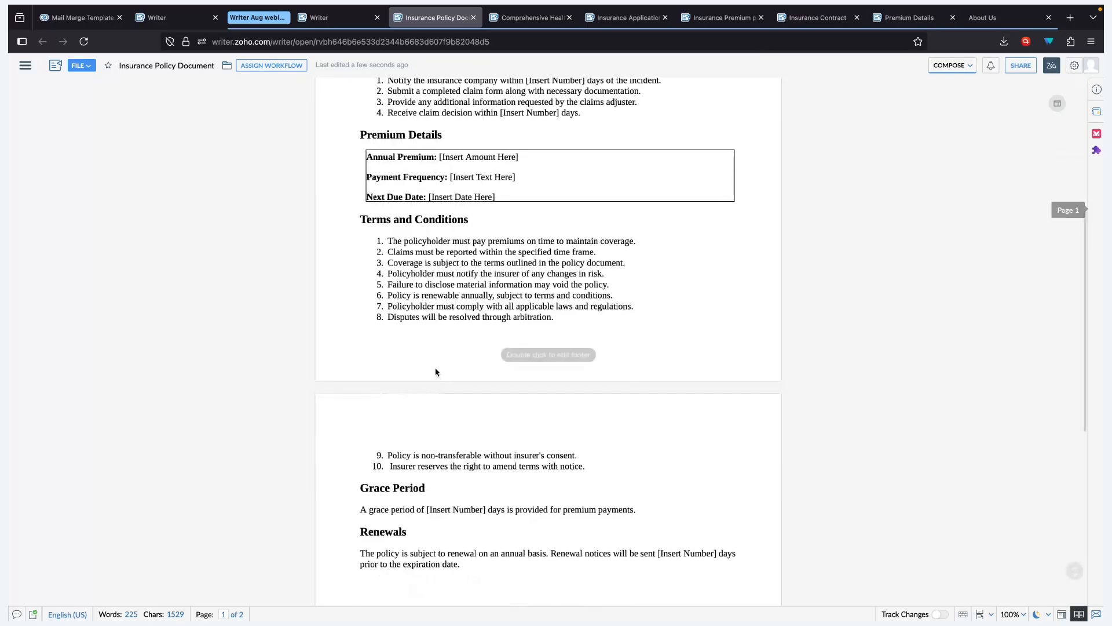
pyautogui.scroll(-3, 436, 372)
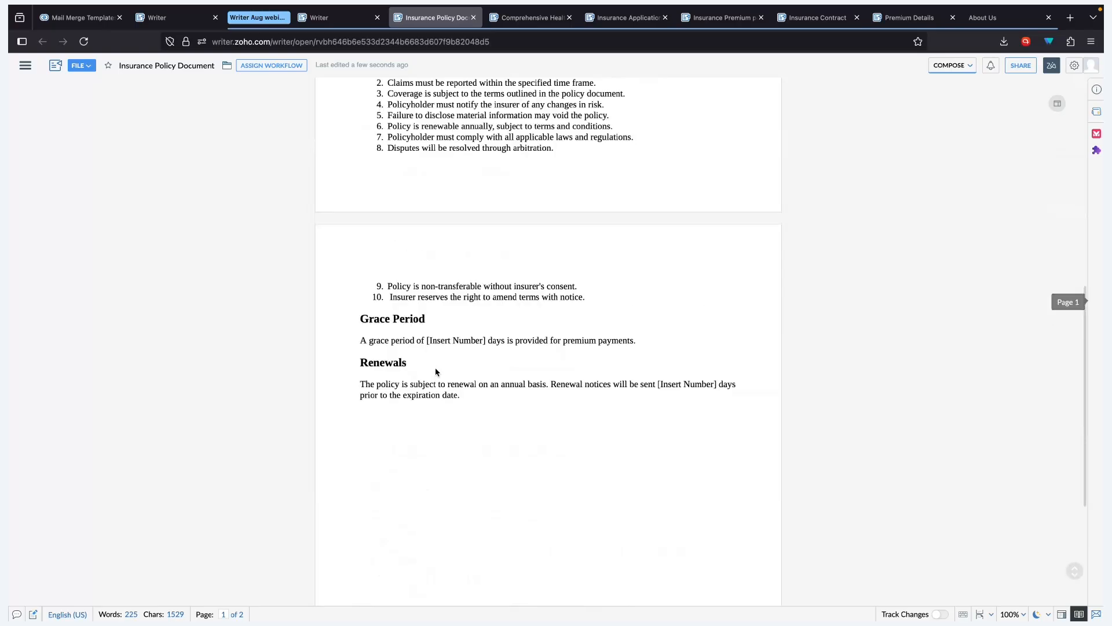
pyautogui.scroll(8, 436, 371)
pyautogui.scroll(-3, 368, 357)
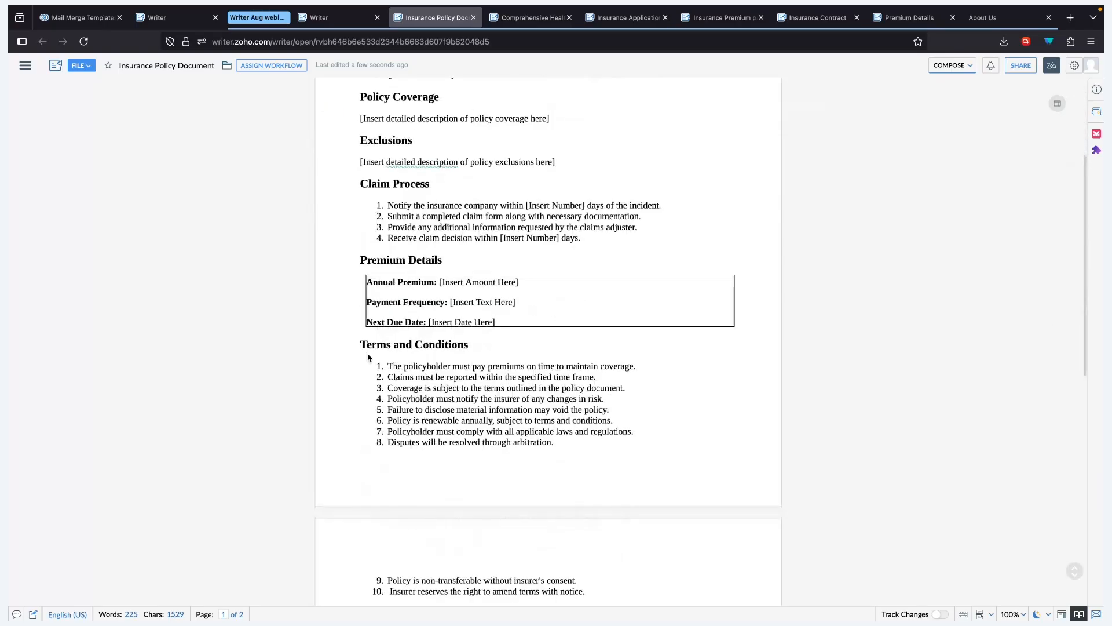
pyautogui.scroll(3, 368, 358)
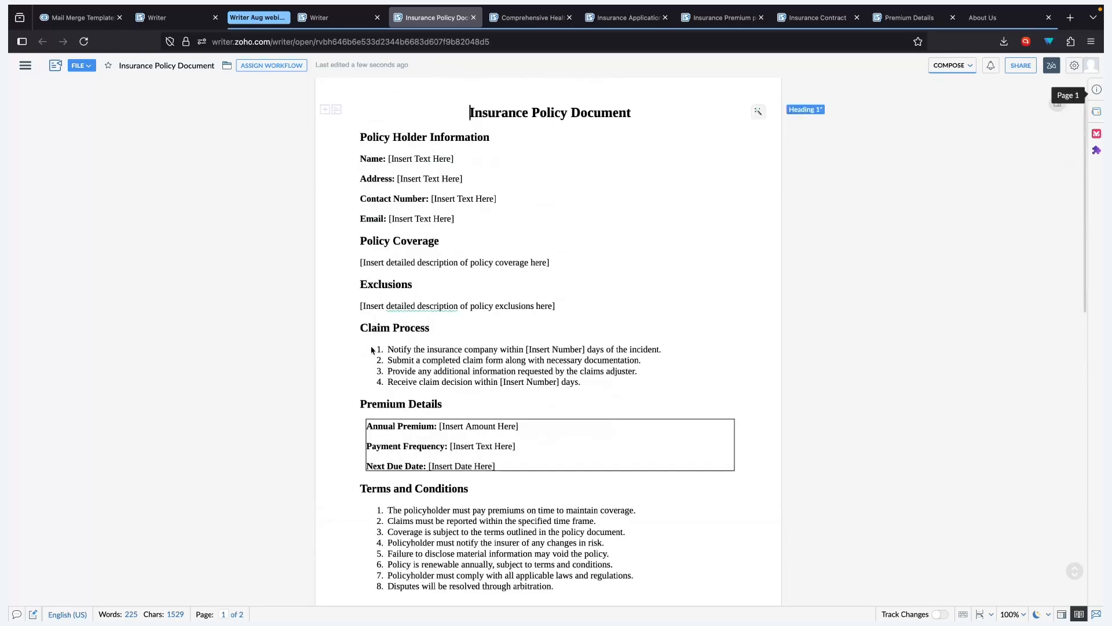
# Insert a text box reading "Confidential" in the page header and give it the standard bright red background.
pyautogui.click(24, 72)
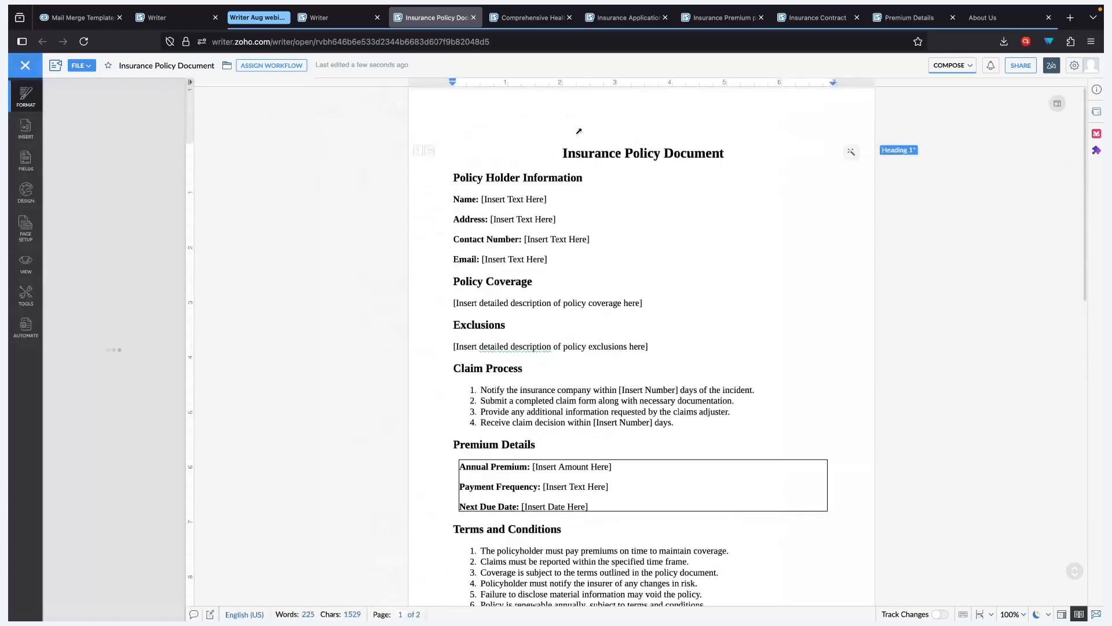
pyautogui.doubleClick(614, 123)
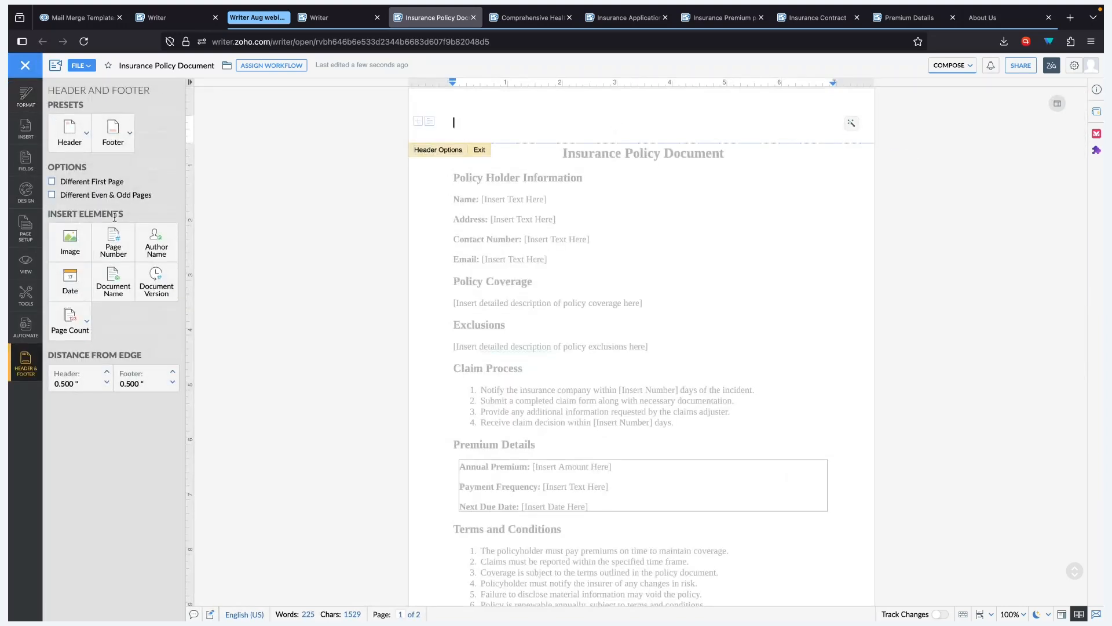
pyautogui.click(25, 129)
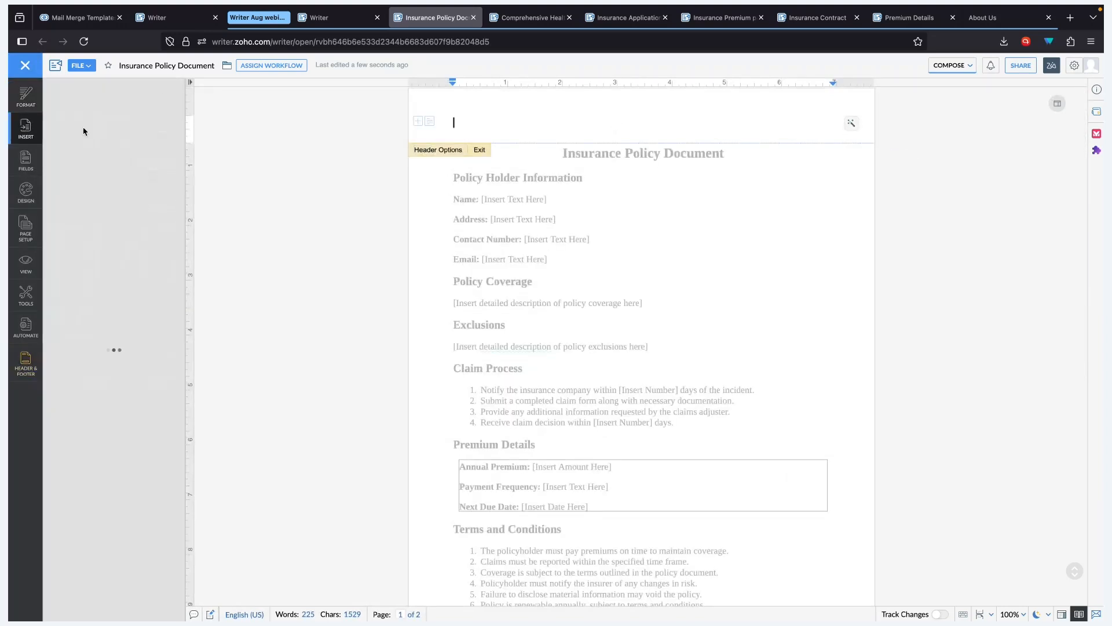
pyautogui.click(160, 110)
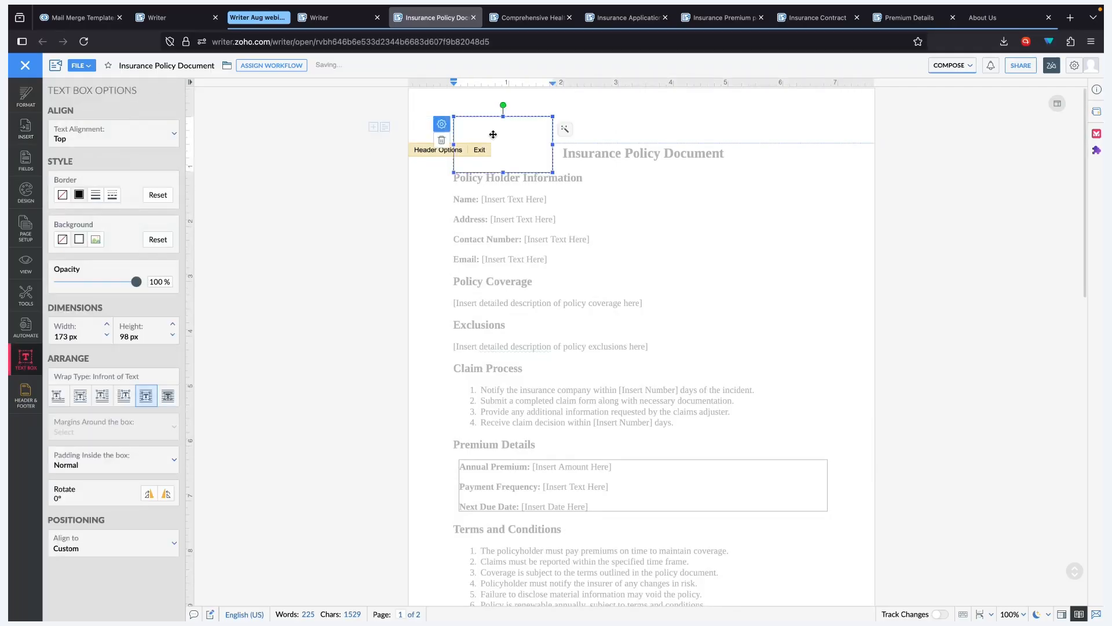
pyautogui.write('Con')
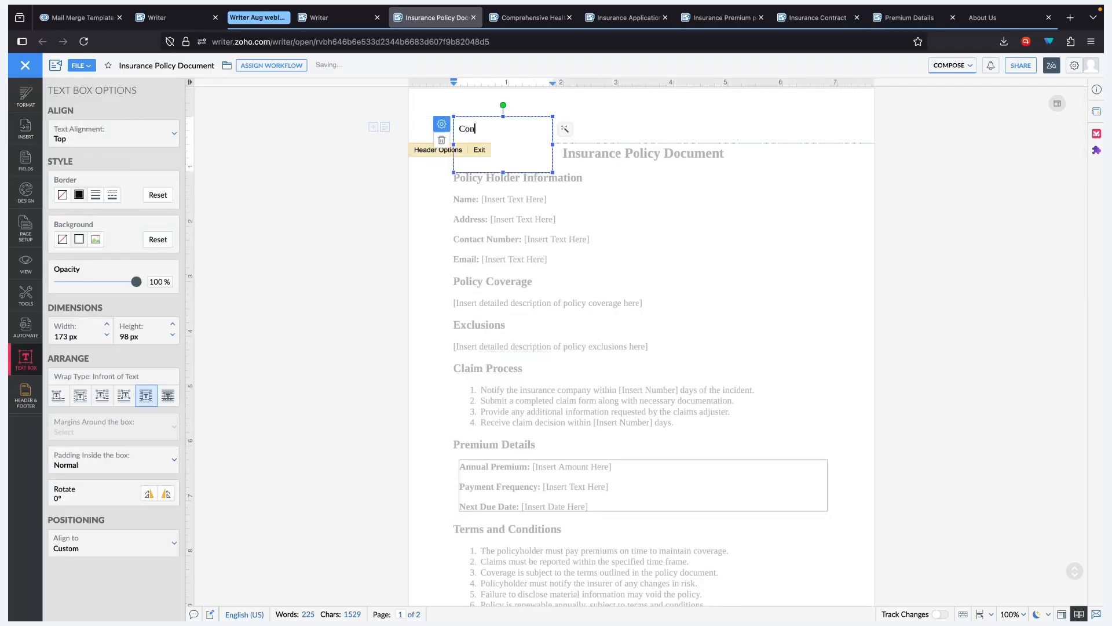
pyautogui.write('fidential')
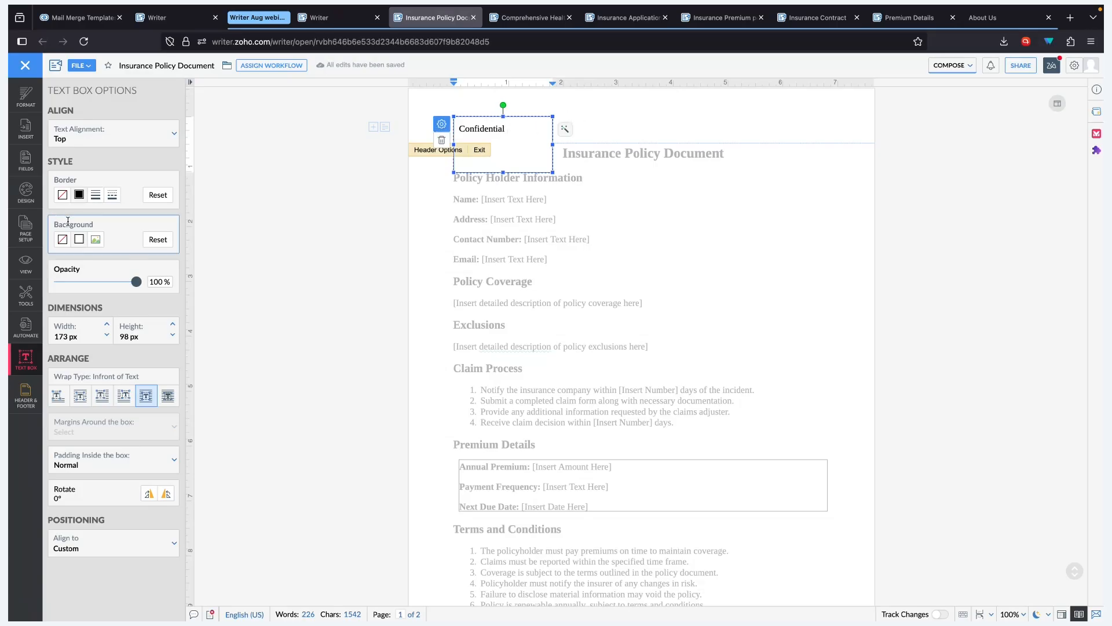
pyautogui.click(79, 239)
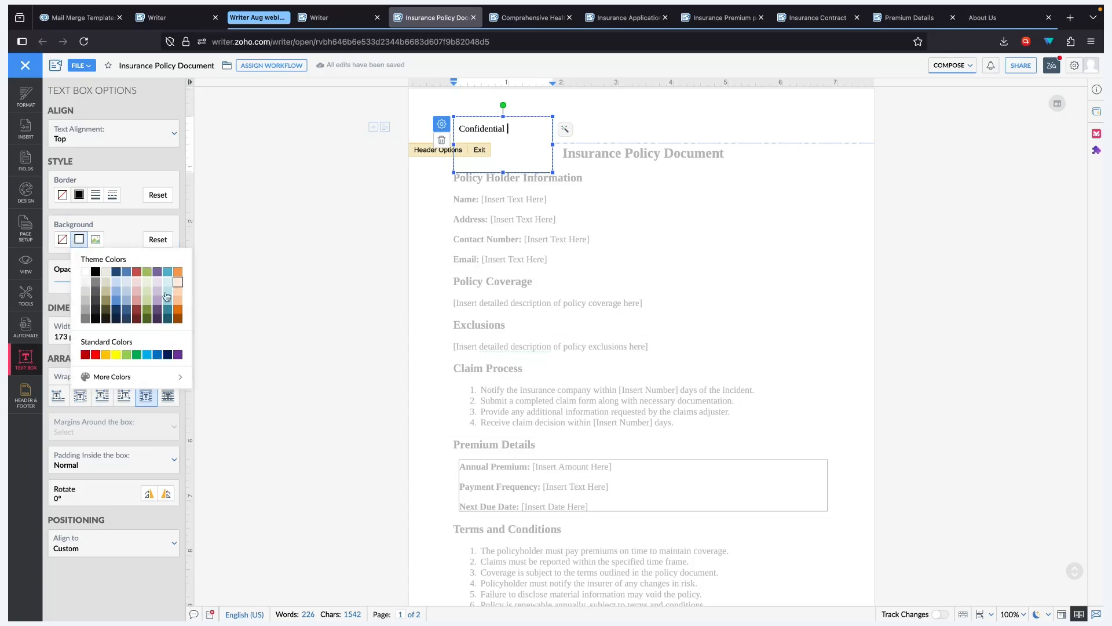
pyautogui.click(96, 355)
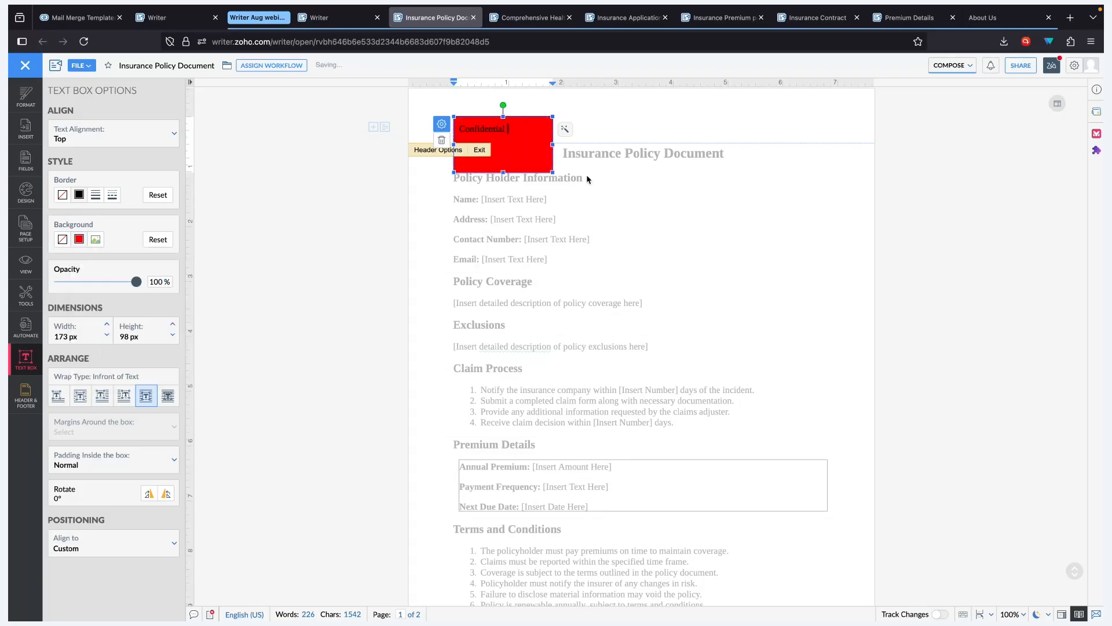
# Reduce the height of the Confidential text box in the header to about 41 px.
pyautogui.click(613, 129)
pyautogui.click(509, 171)
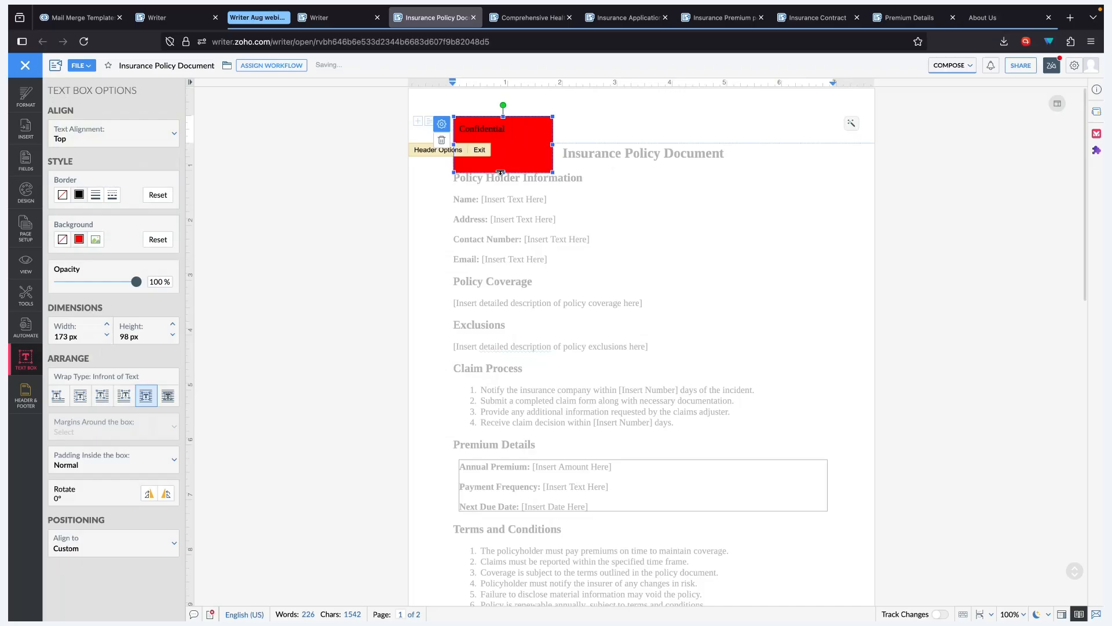
pyautogui.moveTo(503, 173); pyautogui.dragTo(503, 139)
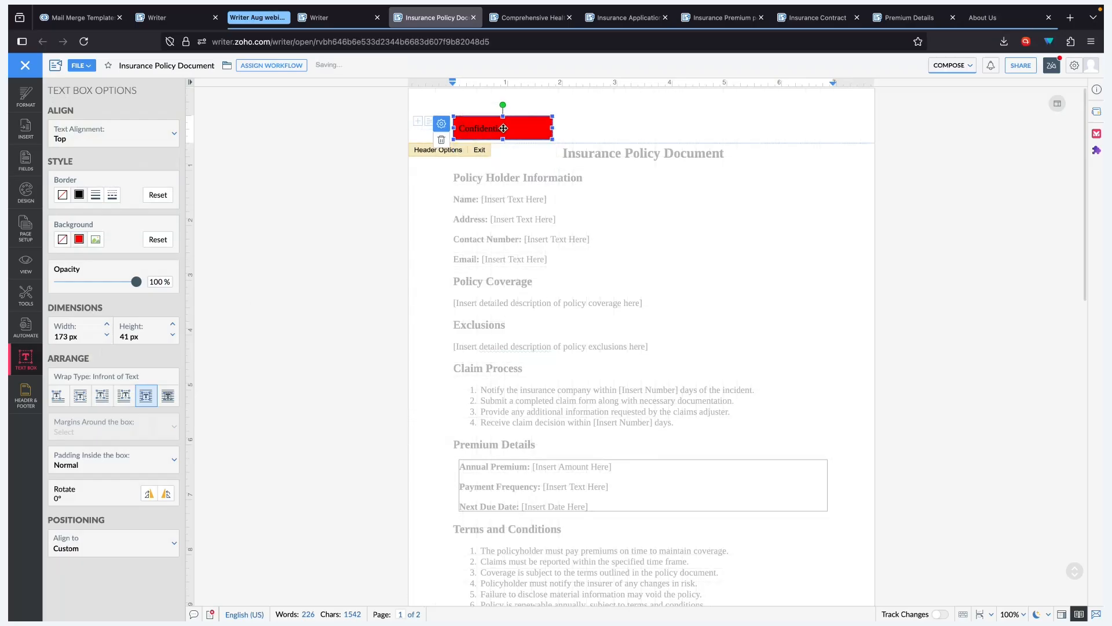
# Rotate the Confidential text box to 270°, place it in the page's left margin beside Policy Holder Information, and finish editing the header.
pyautogui.click(166, 493)
pyautogui.moveTo(465, 179); pyautogui.dragTo(427, 249)
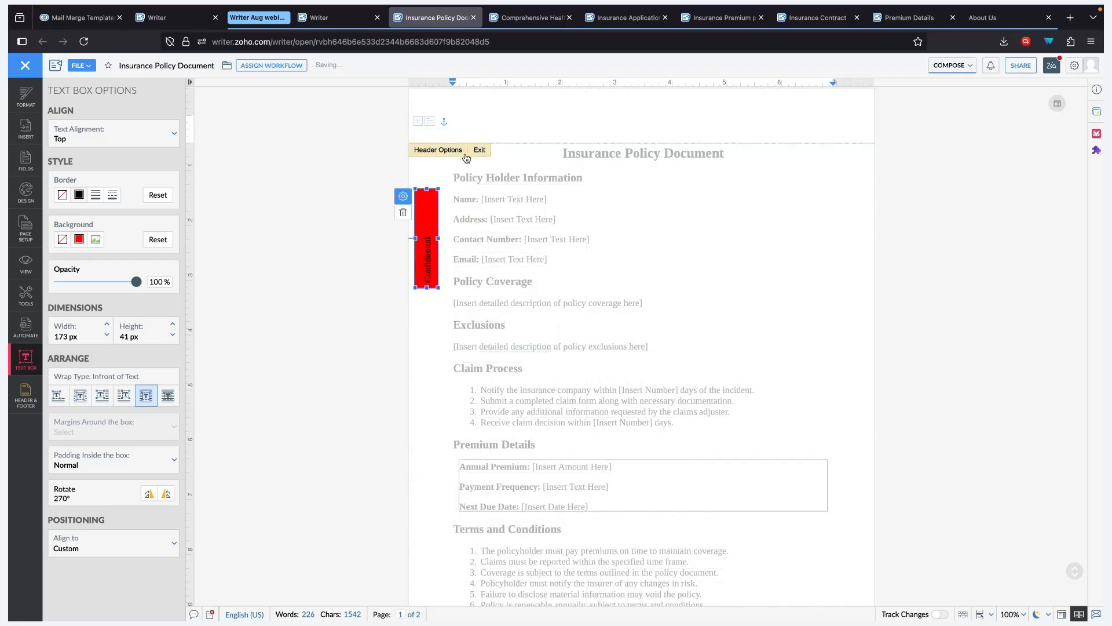
pyautogui.click(480, 149)
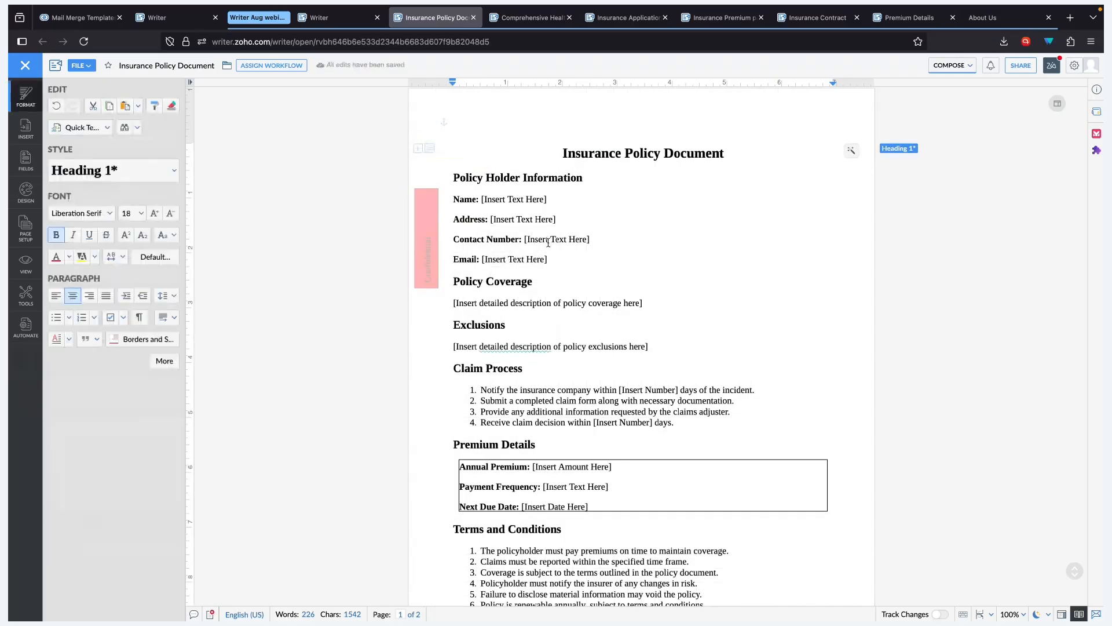
# Review both pages of the policy, checking the vertical Confidential label, the boxed Premium Details fields and the Terms and Conditions.
pyautogui.scroll(-12, 548, 243)
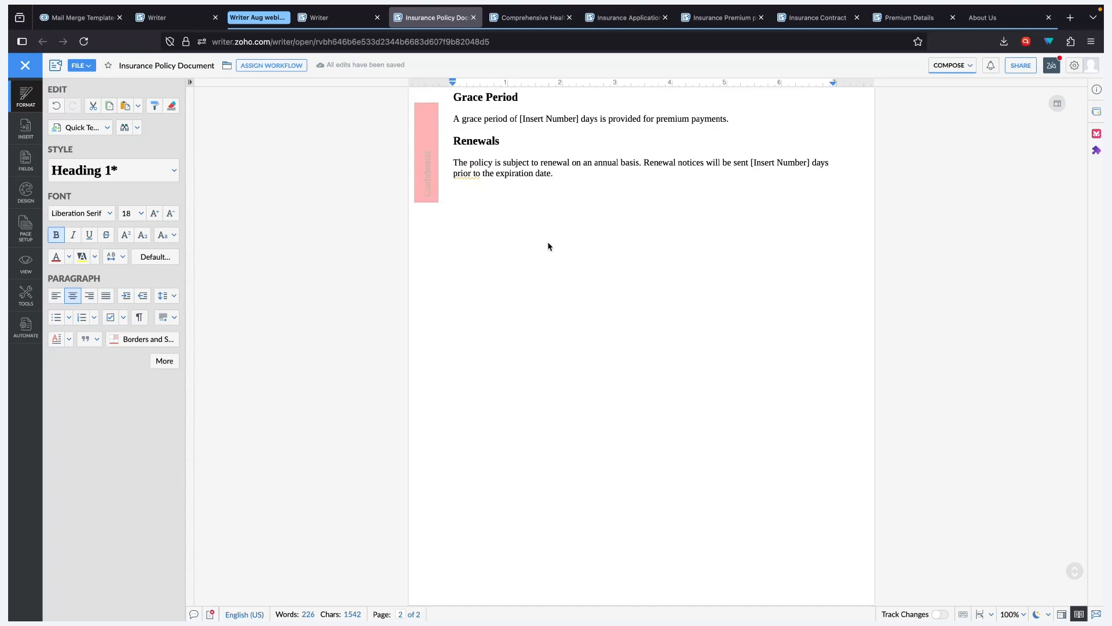
pyautogui.scroll(10, 548, 246)
pyautogui.scroll(-4, 549, 245)
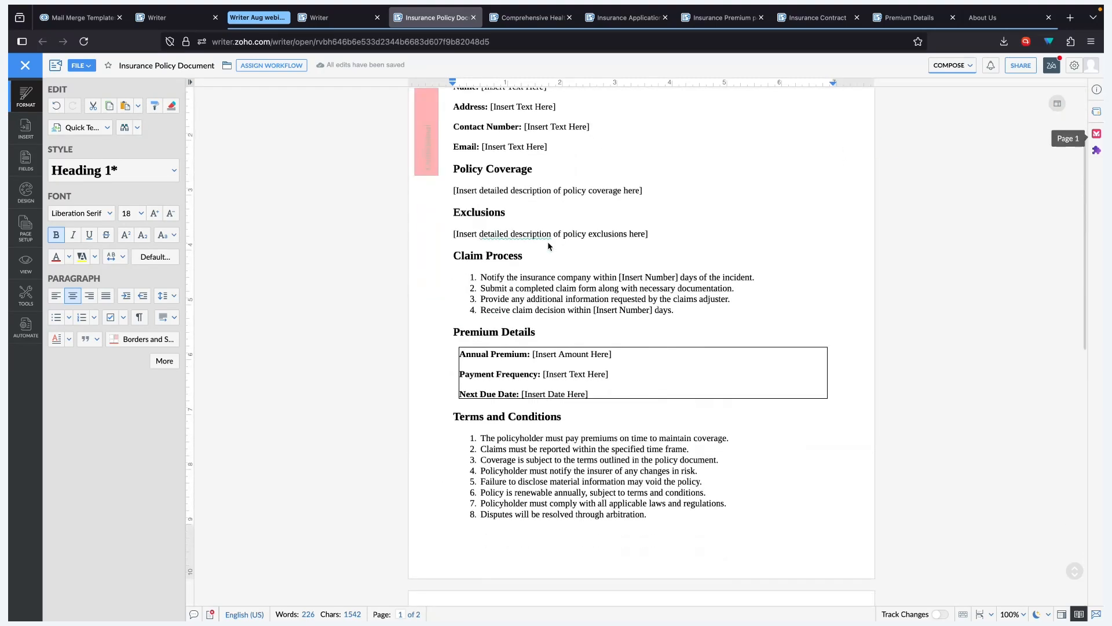
pyautogui.scroll(-2, 549, 245)
pyautogui.doubleClick(478, 261)
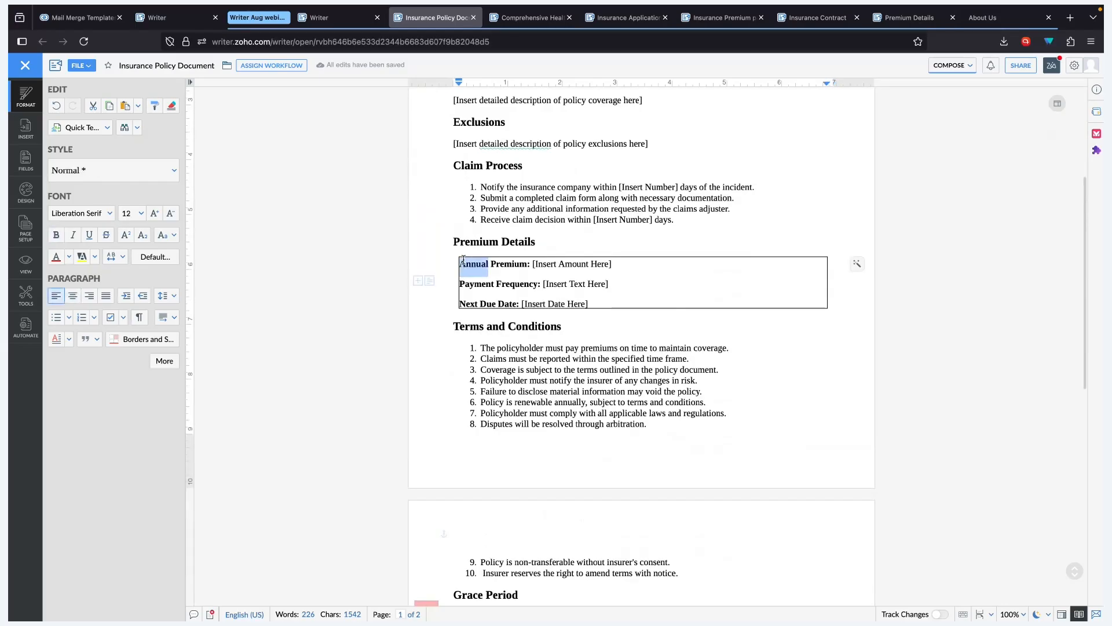
pyautogui.click(538, 254)
pyautogui.click(629, 269)
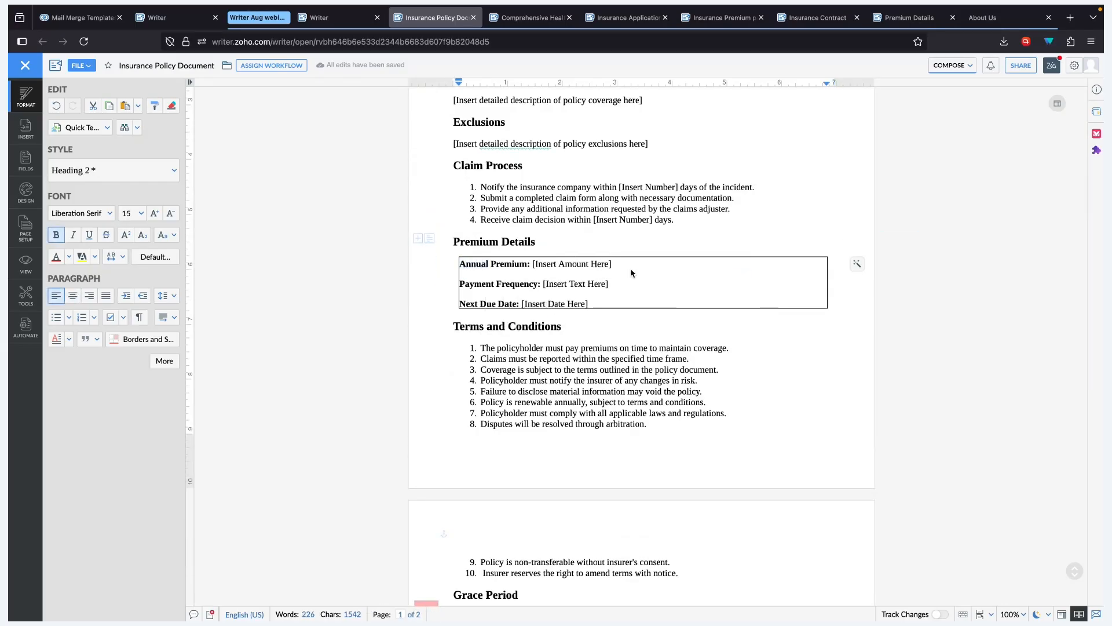
pyautogui.click(627, 282)
pyautogui.click(732, 337)
pyautogui.click(631, 293)
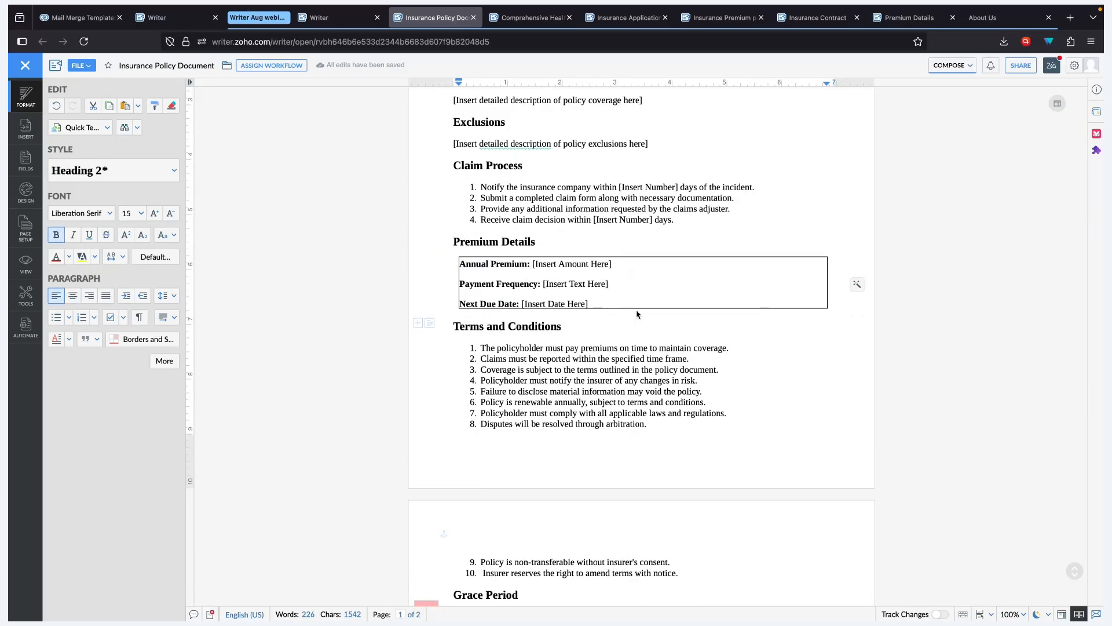
pyautogui.scroll(-1, 637, 320)
pyautogui.scroll(-5, 638, 321)
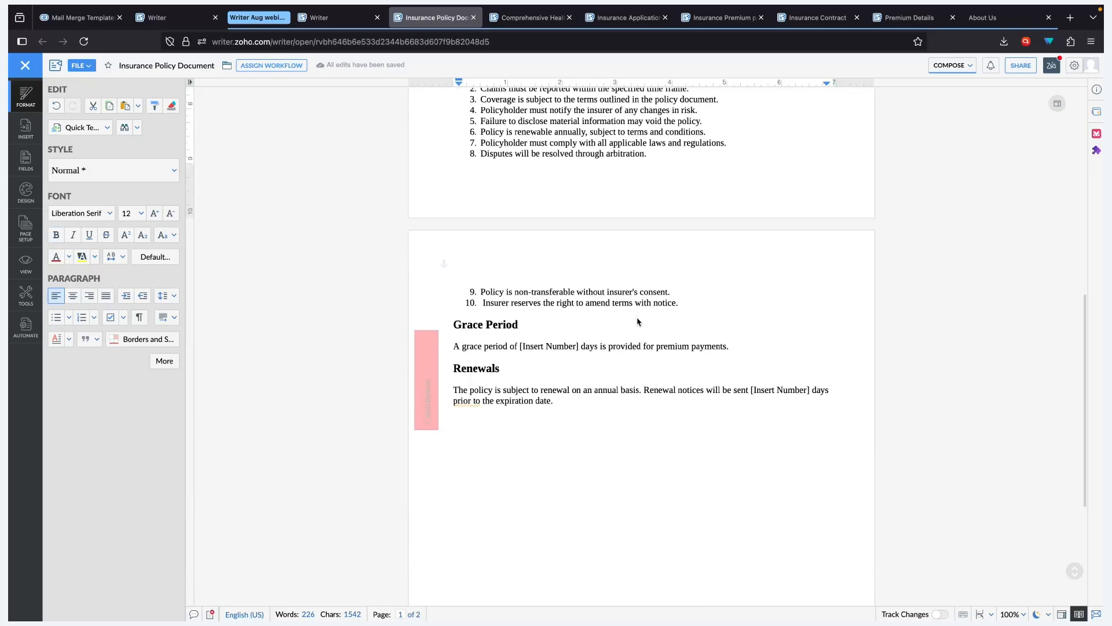
pyautogui.scroll(8, 638, 321)
pyautogui.scroll(-1, 638, 322)
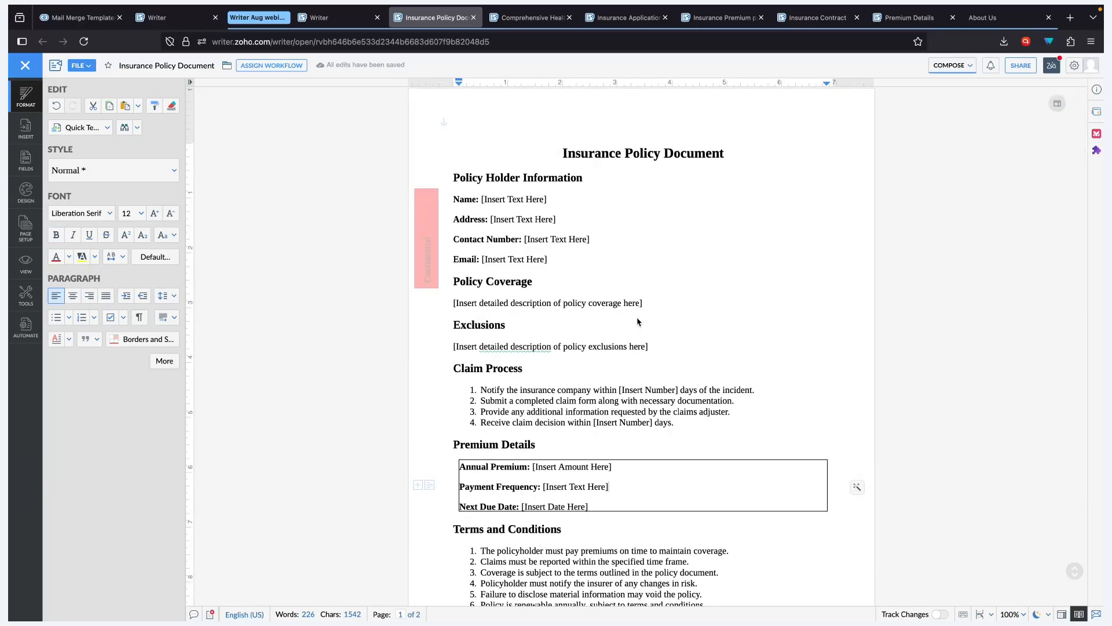
# Insert a table with four columns and three rows on a new line below the Renewals paragraph.
pyautogui.scroll(-10, 638, 321)
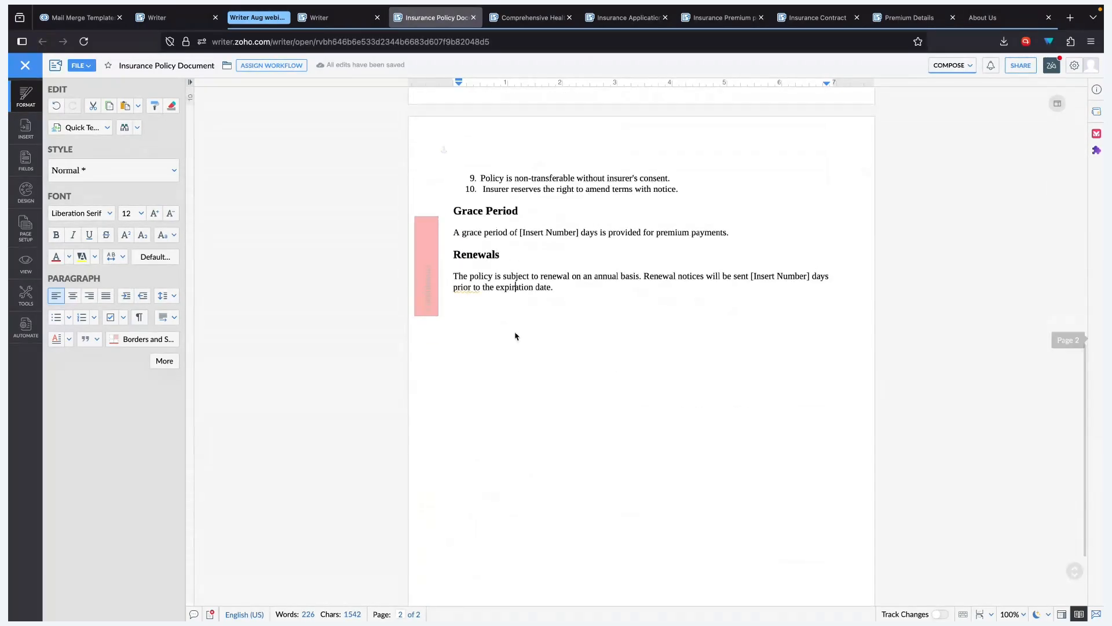
pyautogui.click(621, 301)
pyautogui.press('Return')
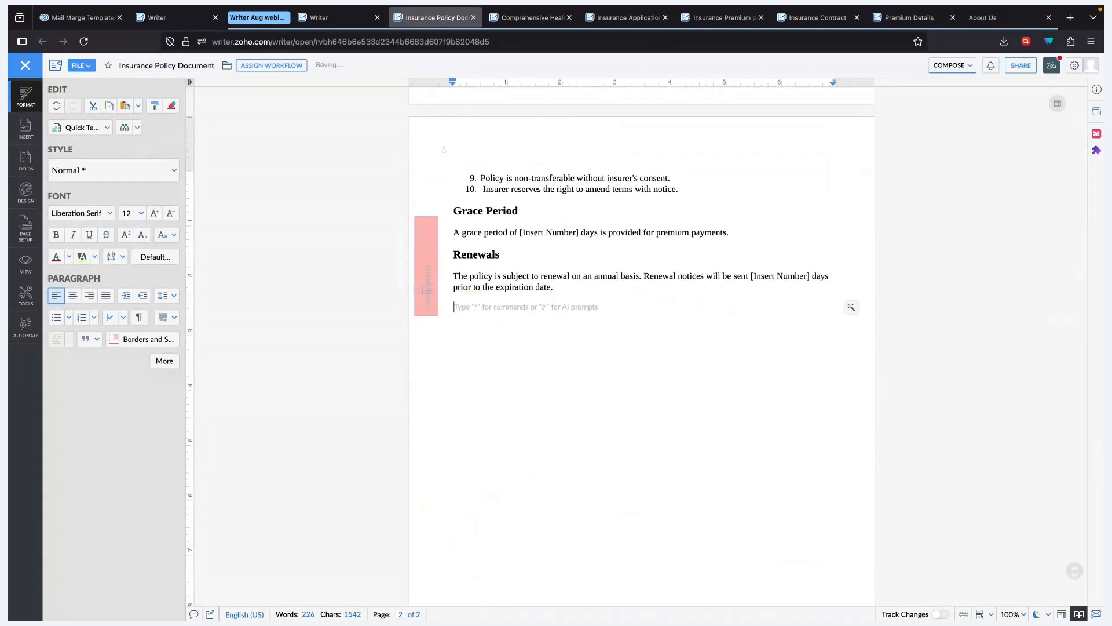
pyautogui.click(12, 133)
pyautogui.click(97, 116)
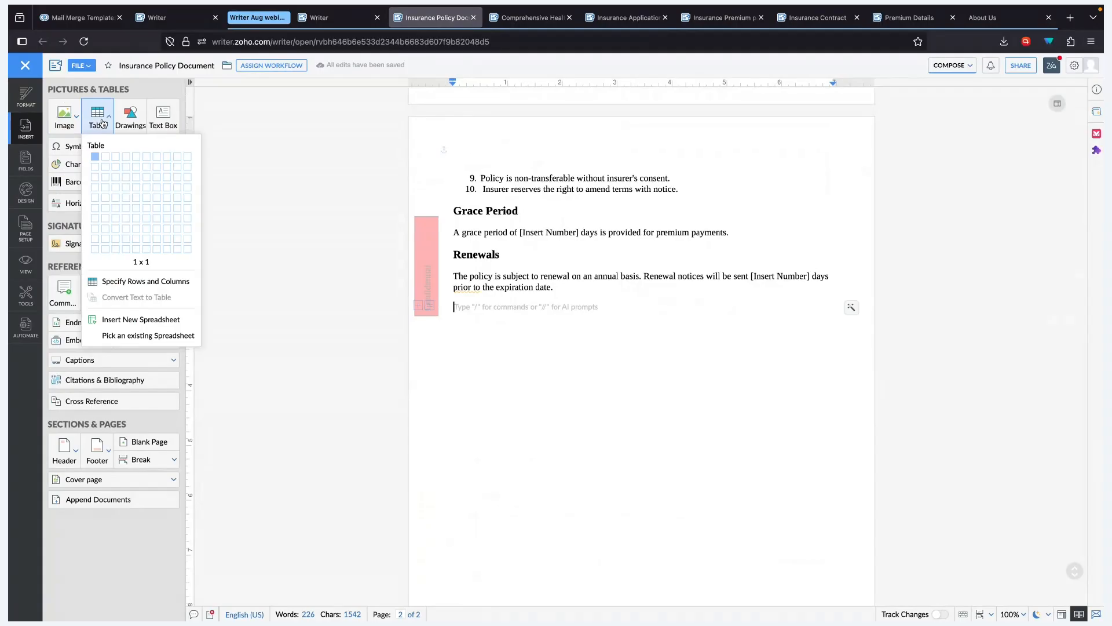
pyautogui.click(126, 176)
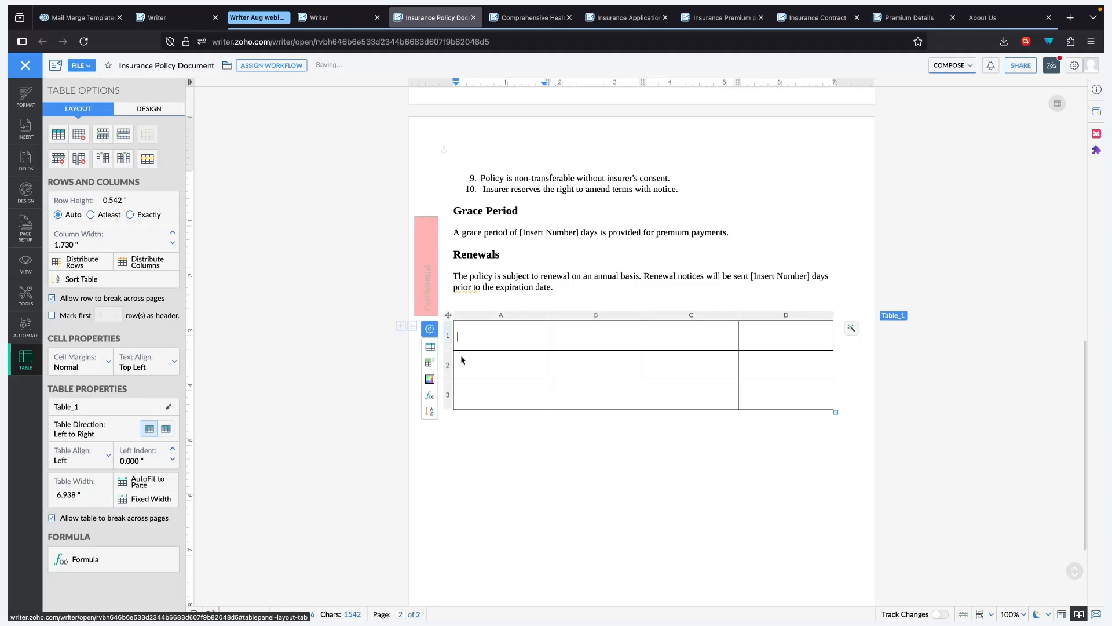
# Apply the green theme with alternating column shading to the new table and view the additional table themes.
pyautogui.click(430, 332)
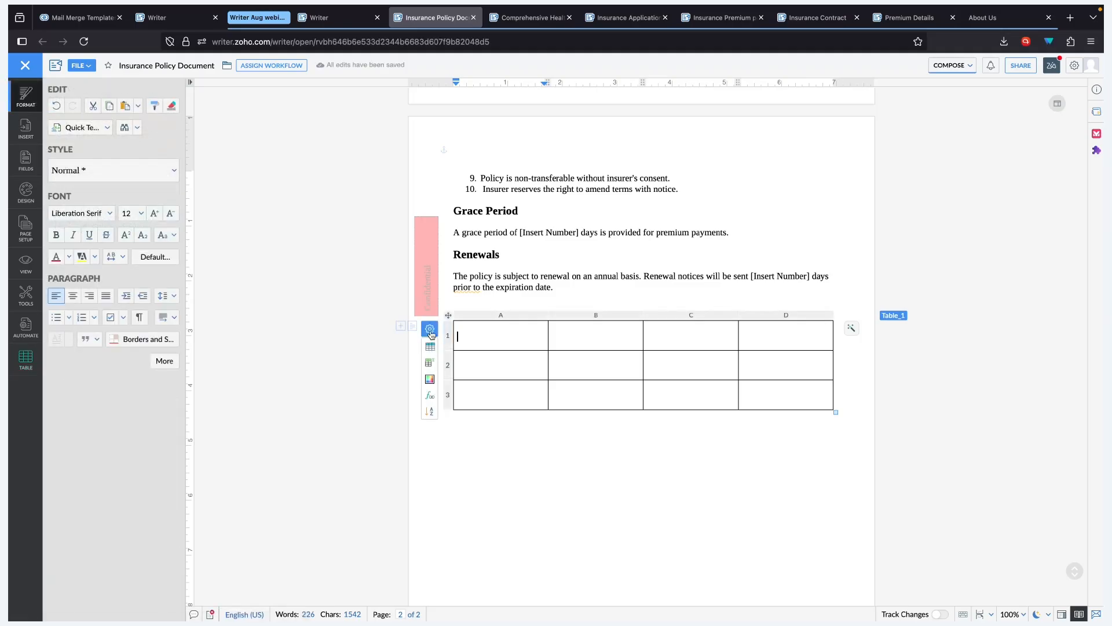
pyautogui.click(430, 329)
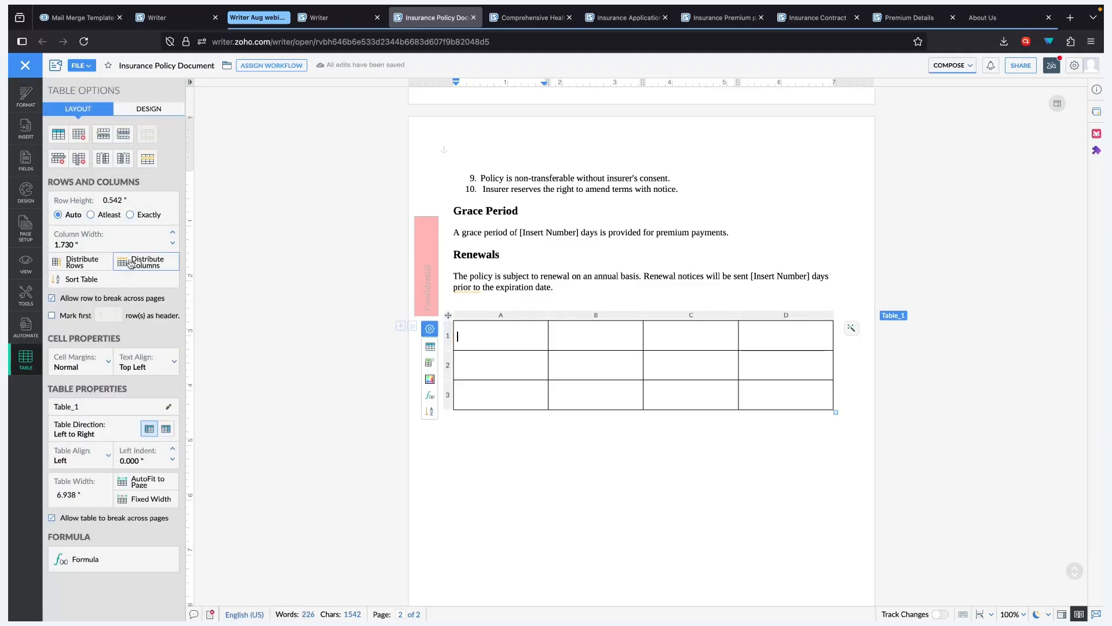
pyautogui.click(164, 109)
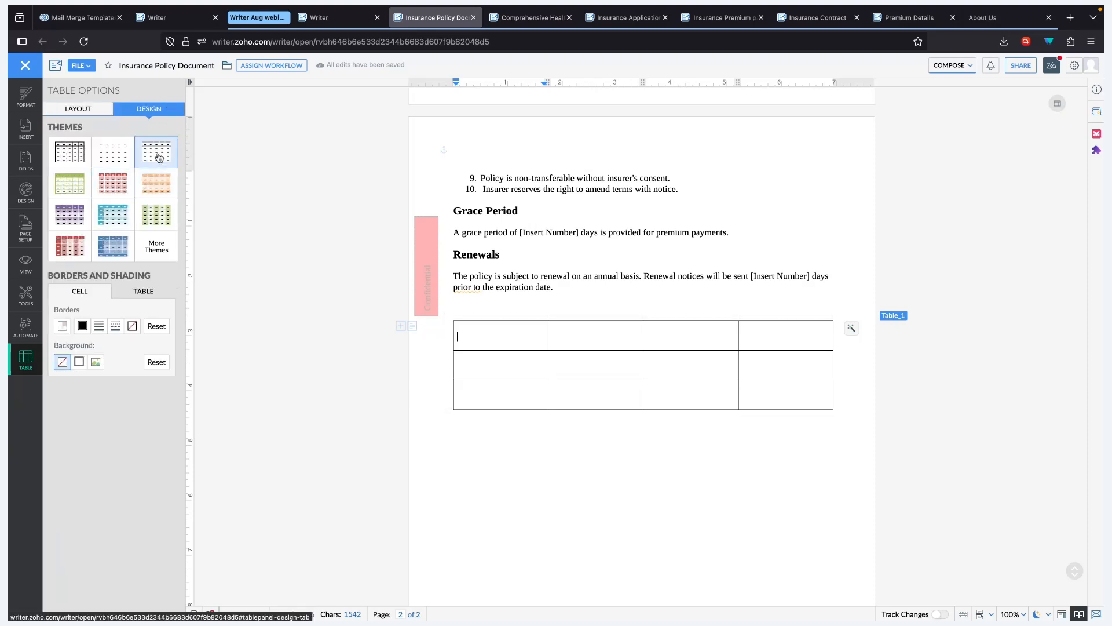
pyautogui.click(154, 208)
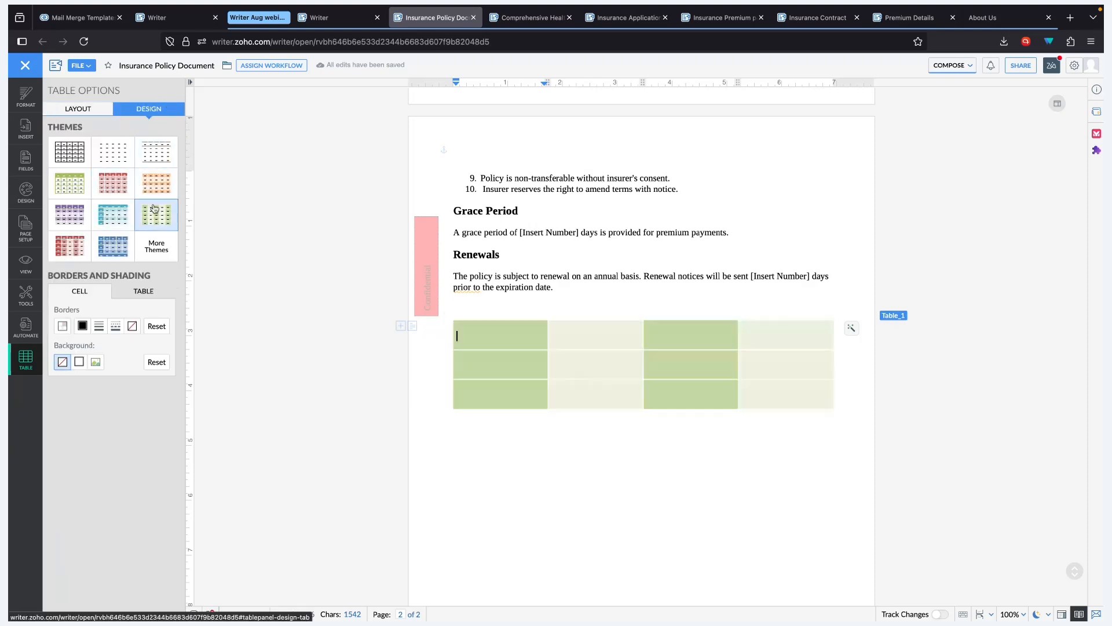
pyautogui.click(154, 253)
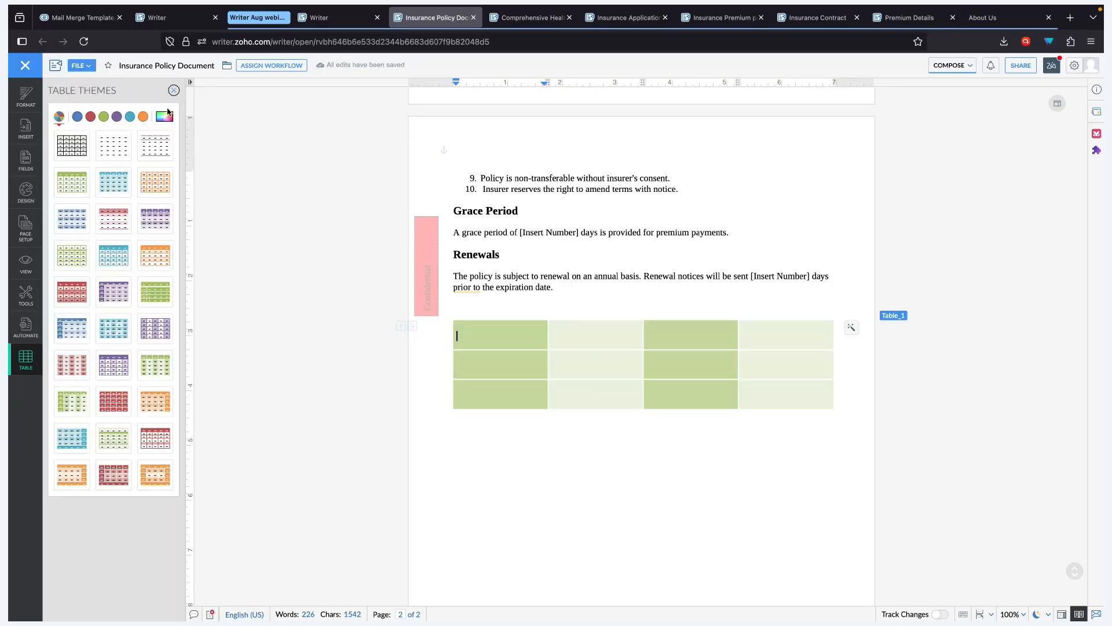
pyautogui.click(174, 90)
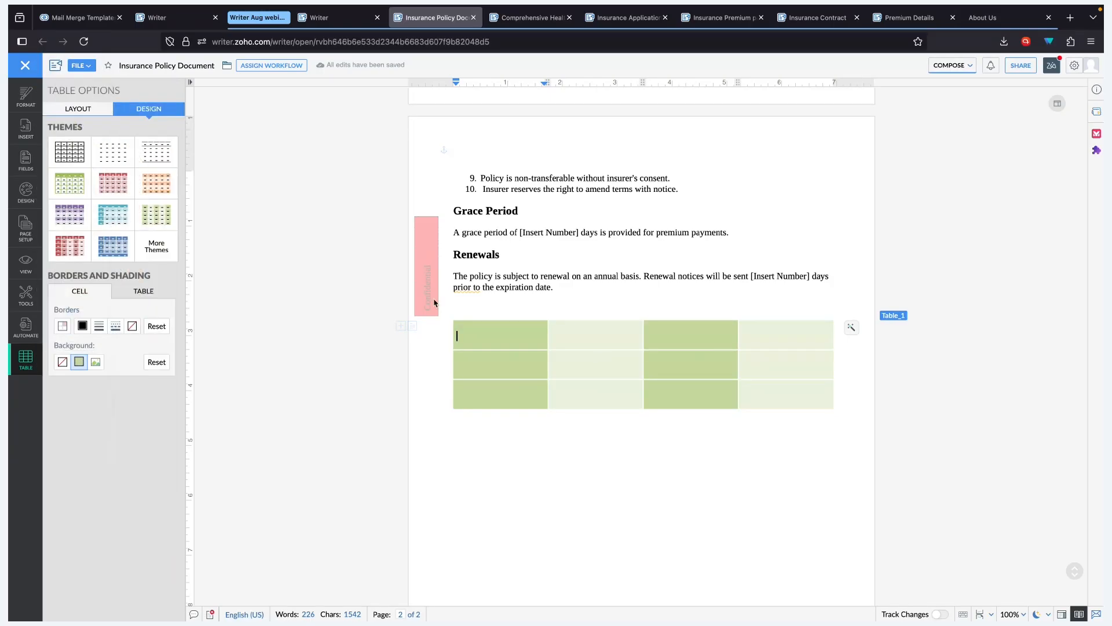
# Merge all four cells of the table's second row into one cell.
pyautogui.click(500, 367)
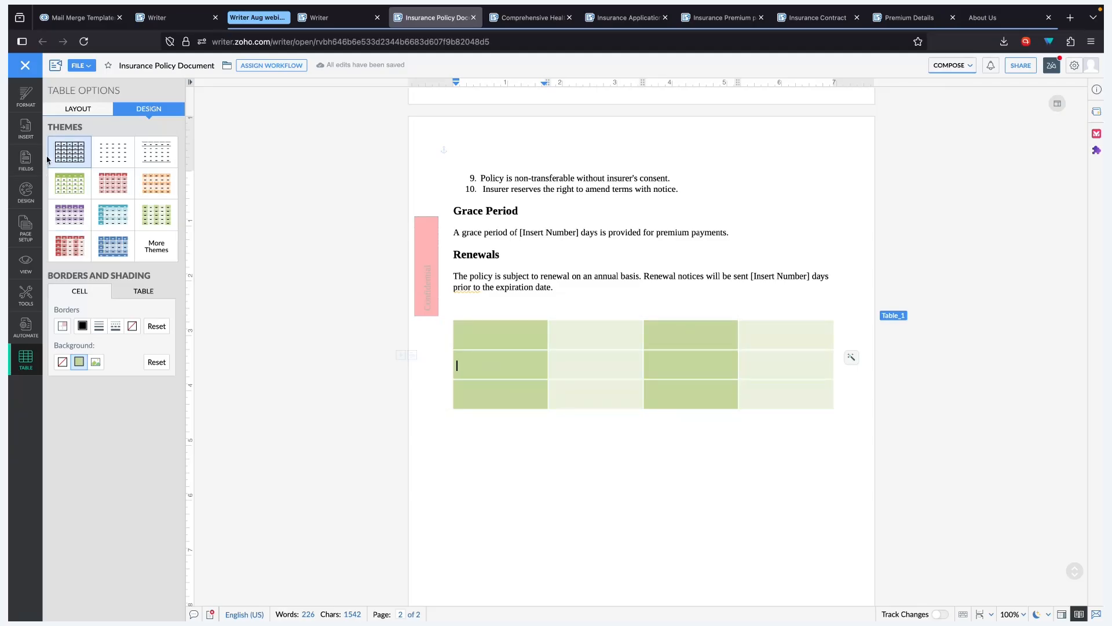
pyautogui.click(24, 129)
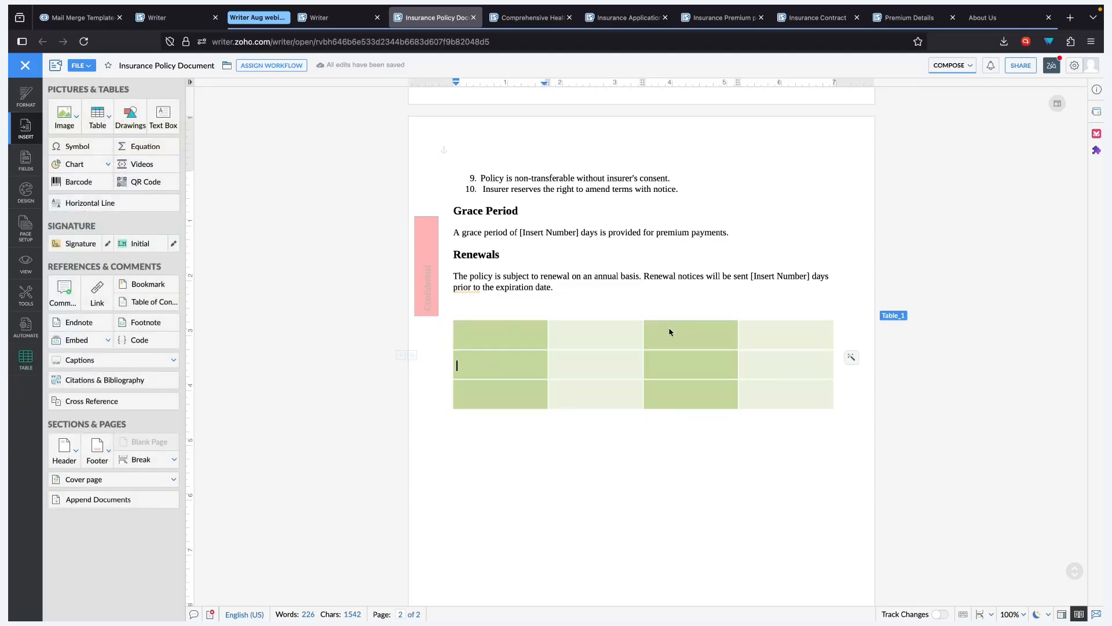
pyautogui.moveTo(534, 365); pyautogui.dragTo(830, 373)
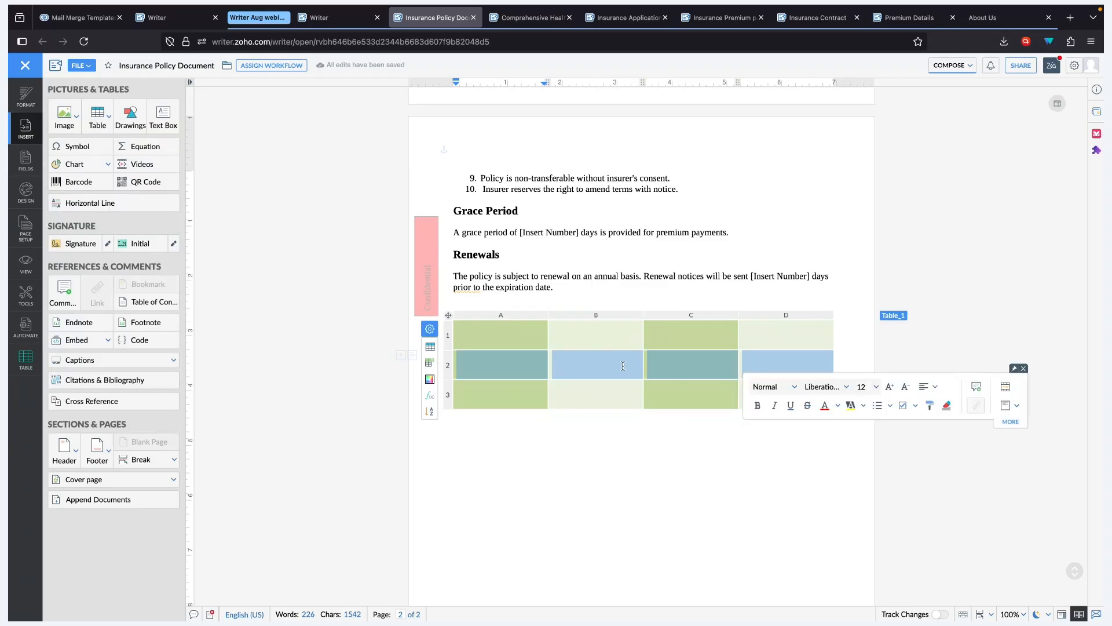
pyautogui.rightClick(623, 365)
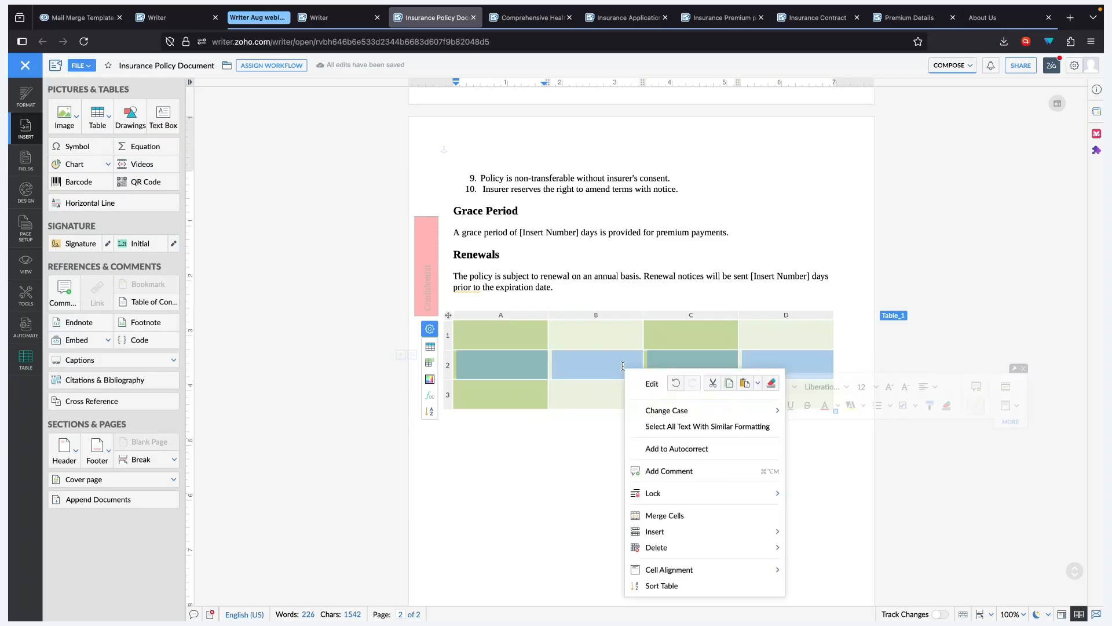
pyautogui.click(717, 523)
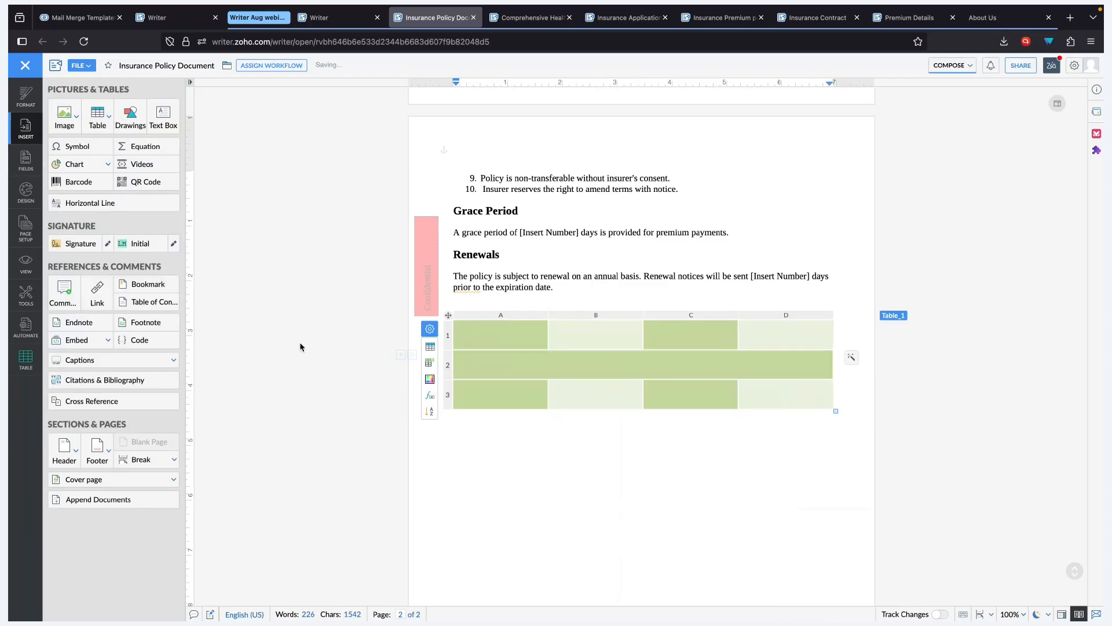
# Nest a 2 x 2 table inside the merged second row of the green table.
pyautogui.click(97, 114)
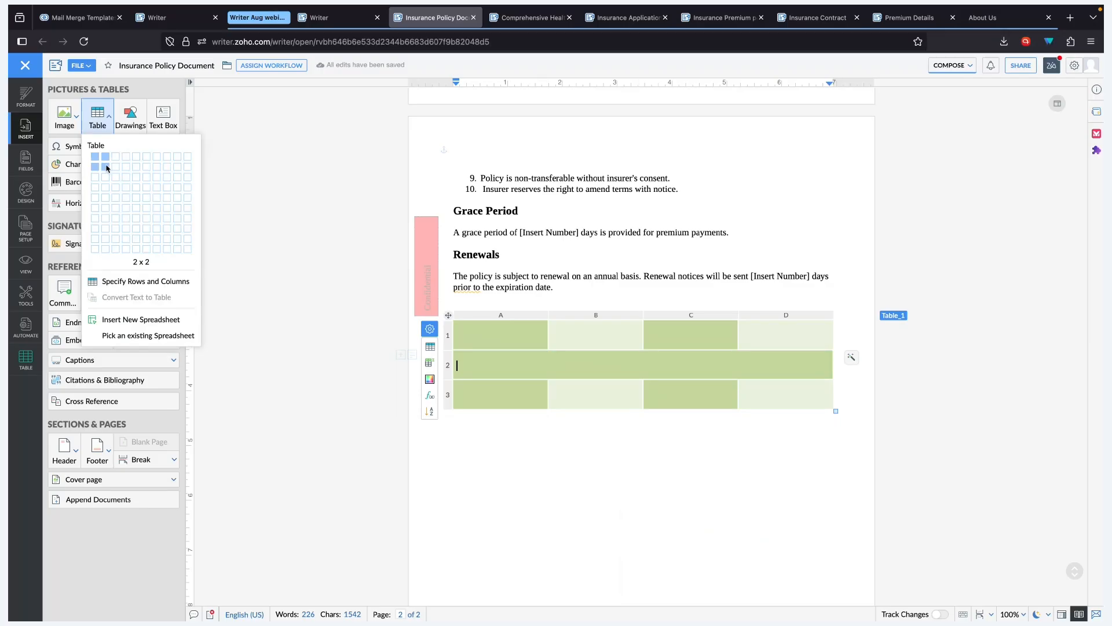
pyautogui.click(106, 167)
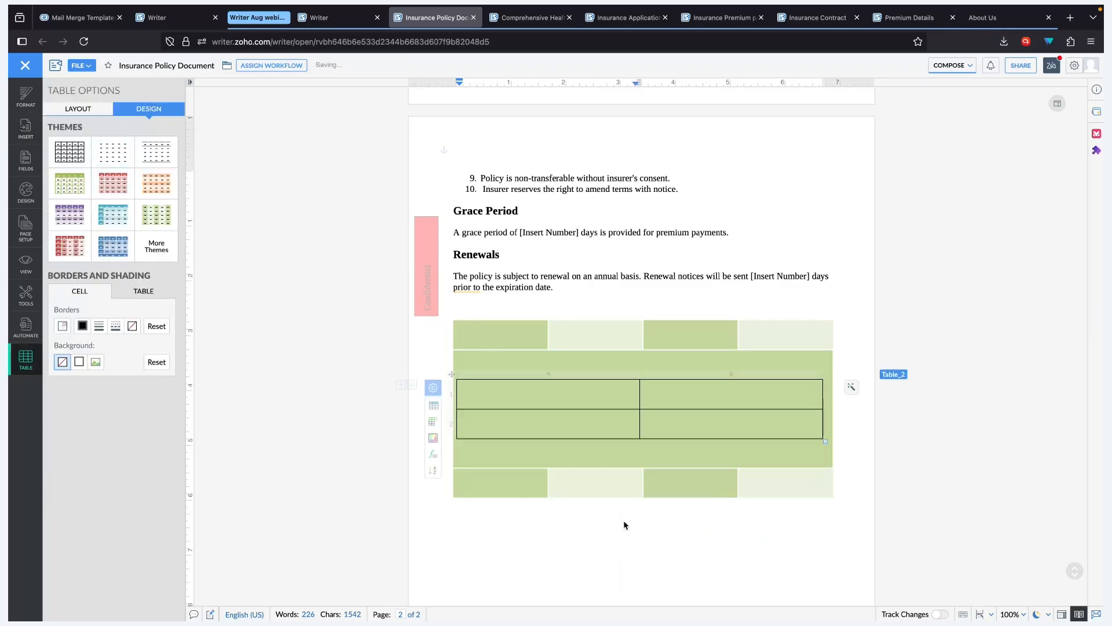
pyautogui.click(662, 533)
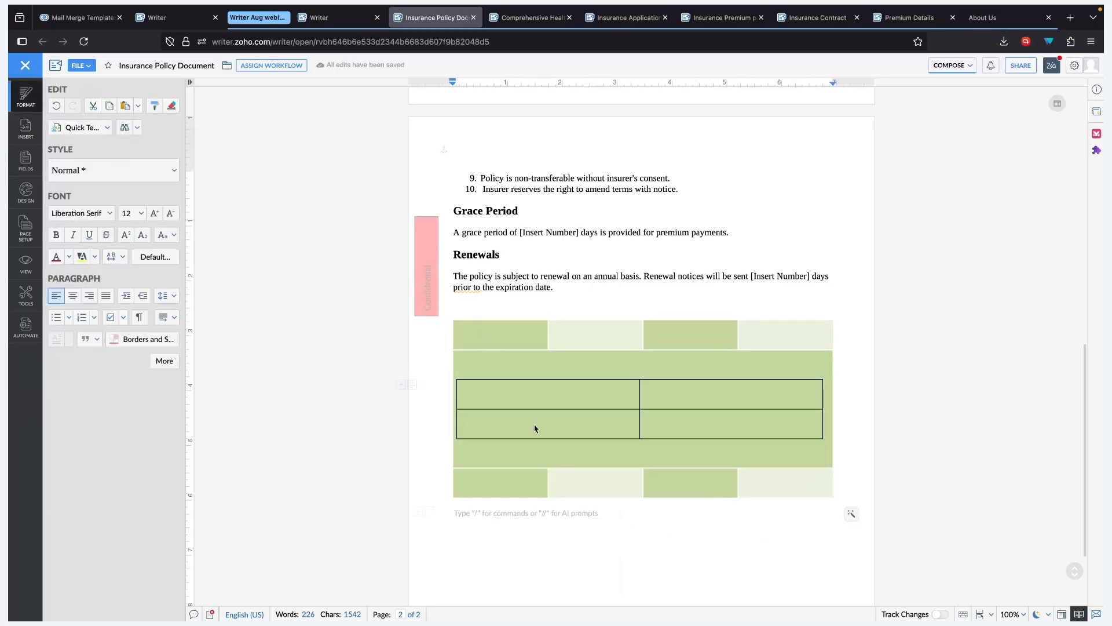
pyautogui.click(476, 358)
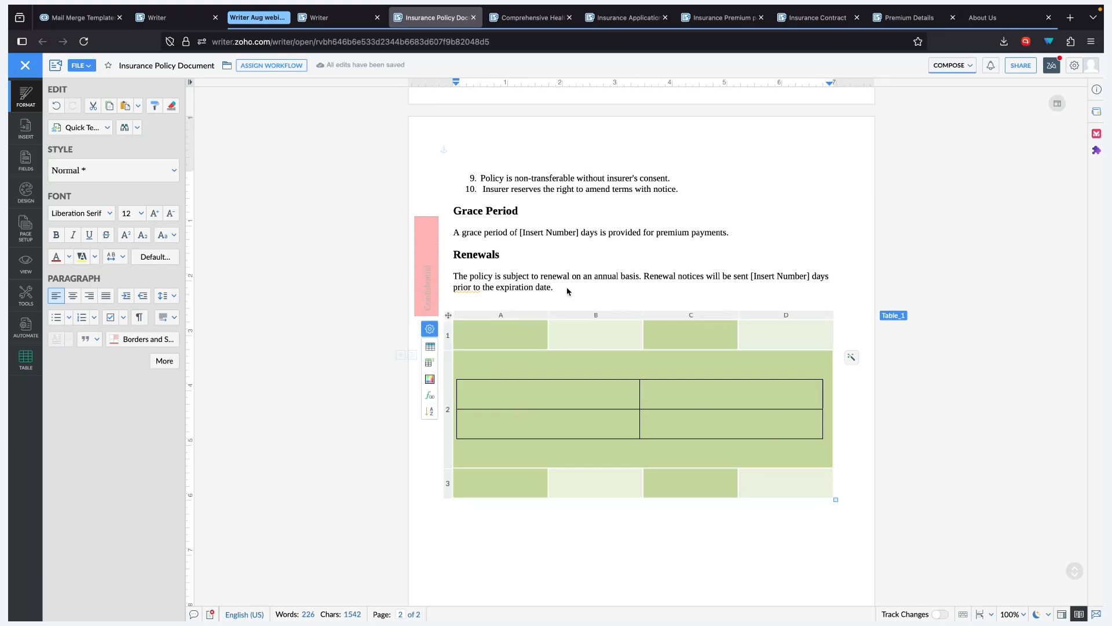
# Switch to the Comprehensive Health Insurance Policy Document and examine the Comprehensive Plan Breakdown table nested in its Premium Details table.
pyautogui.moveTo(536, 20)
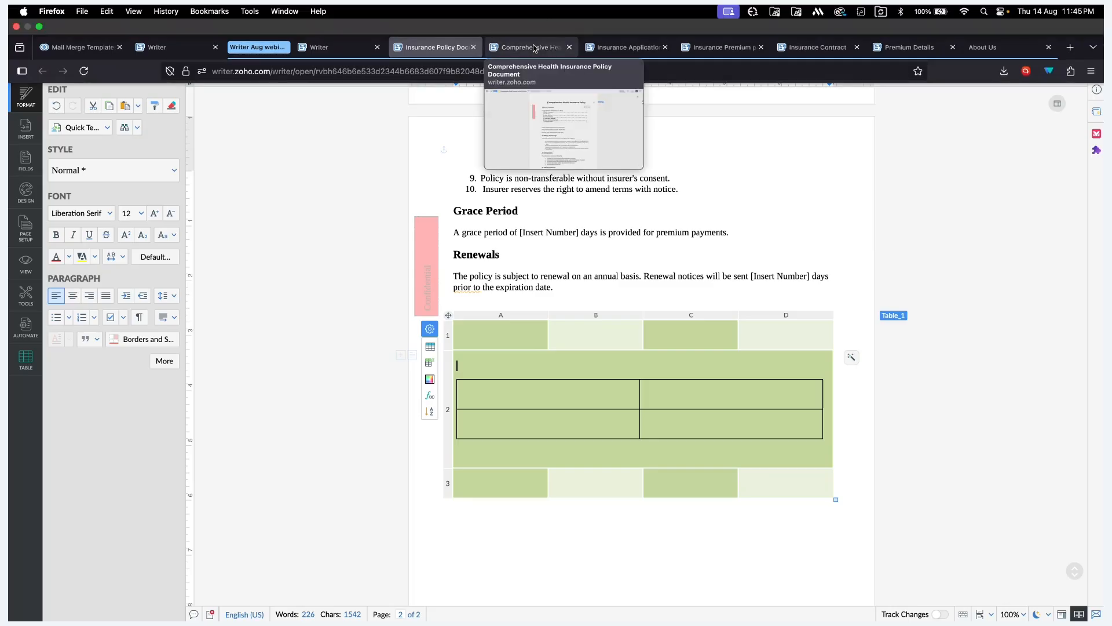
pyautogui.click(507, 47)
pyautogui.scroll(-20, 596, 282)
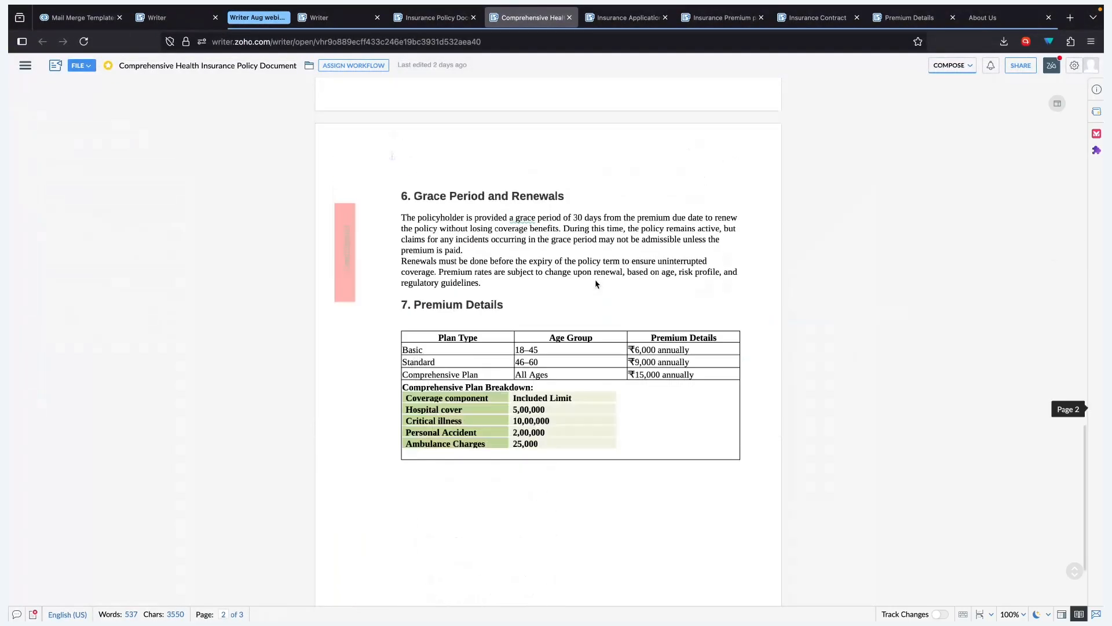
pyautogui.click(484, 355)
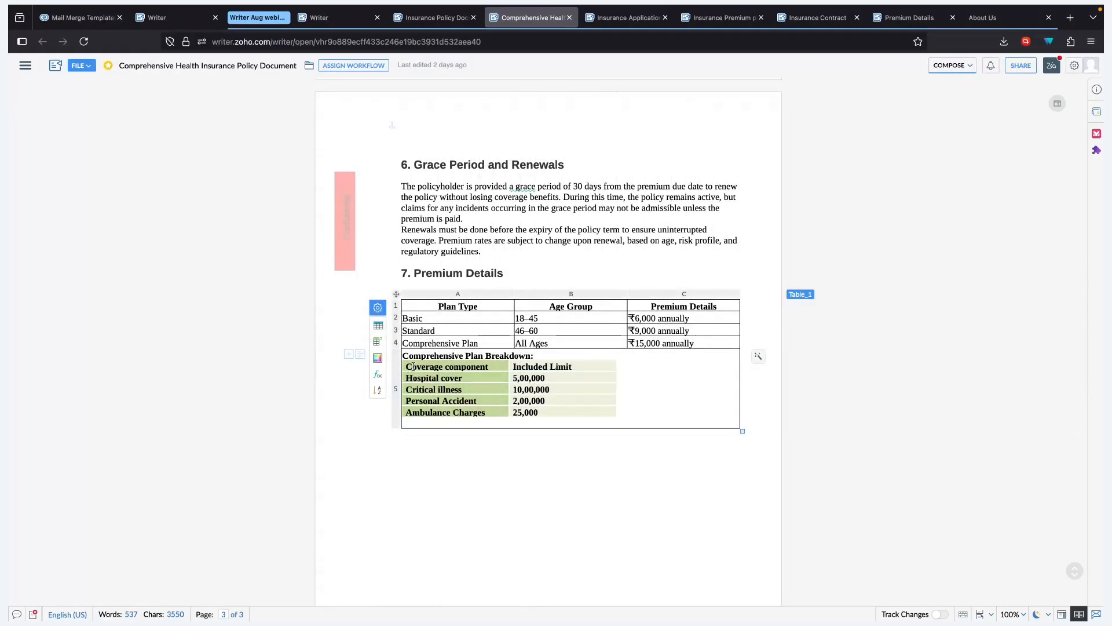
pyautogui.click(404, 355)
pyautogui.click(398, 356)
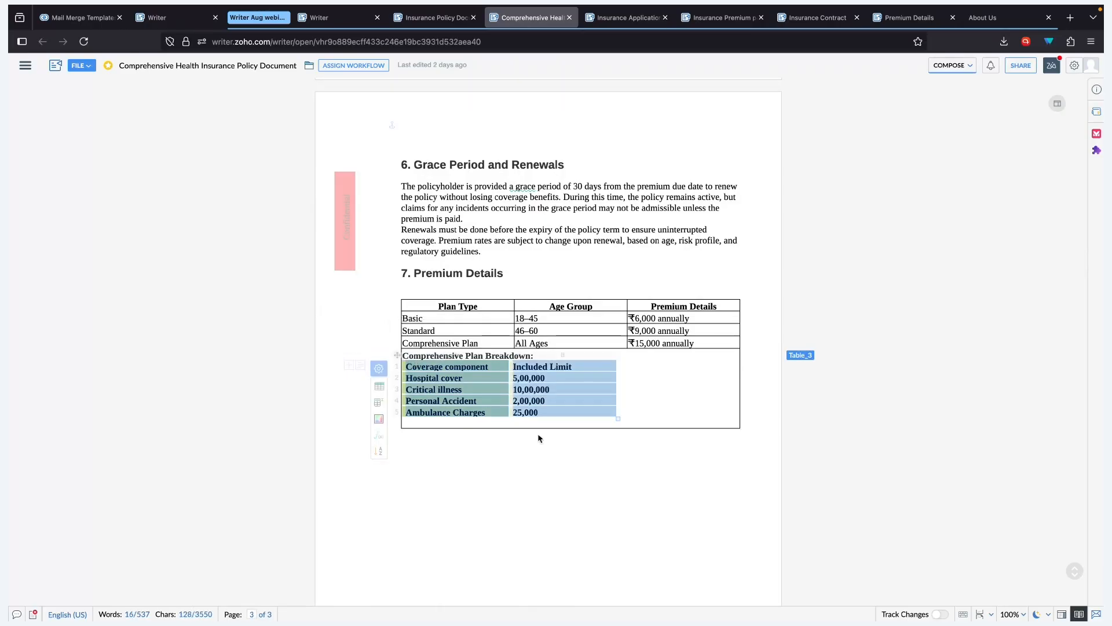
pyautogui.click(430, 328)
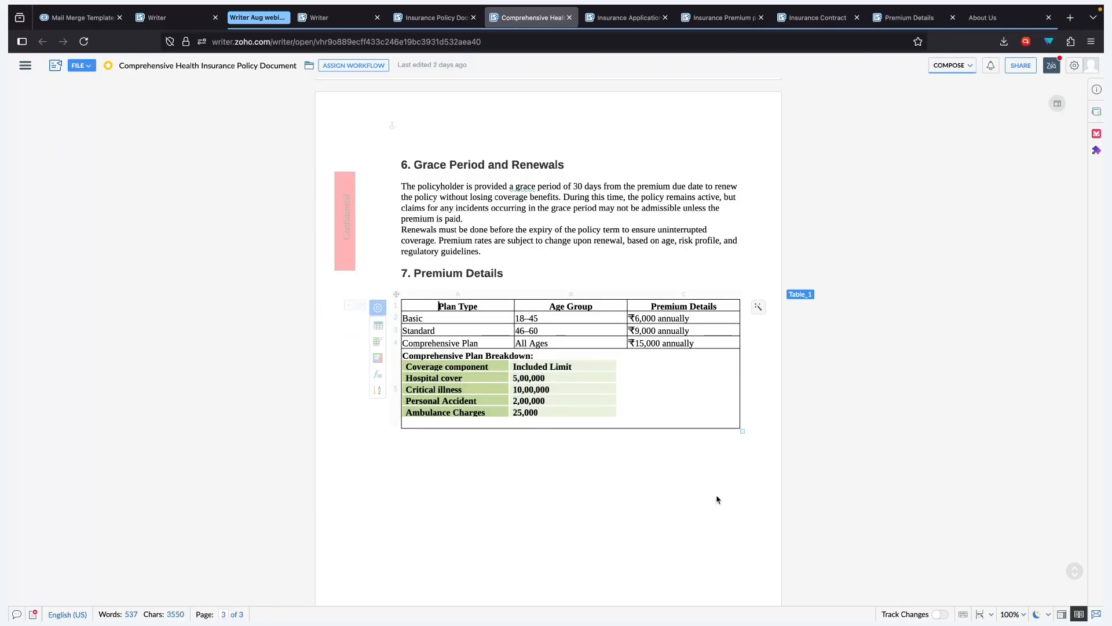
# Switch back to the Insurance Policy Document and insert a Classic table of contents with 3 levels and right-aligned page numbers below the title.
pyautogui.scroll(20, 692, 467)
pyautogui.scroll(-12, 688, 468)
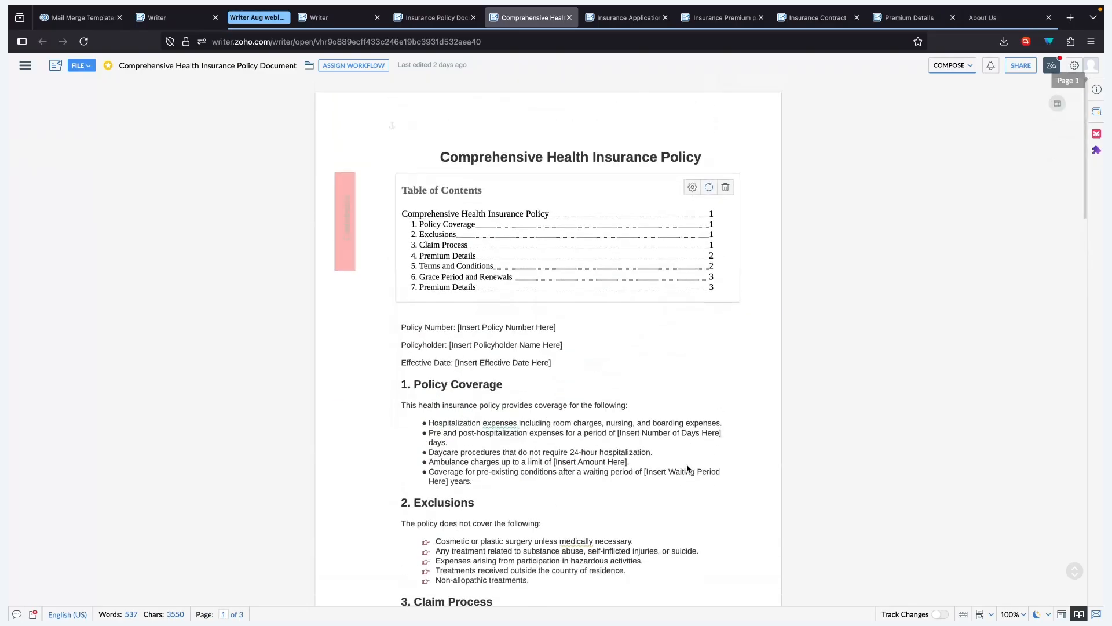
pyautogui.scroll(15, 400, 279)
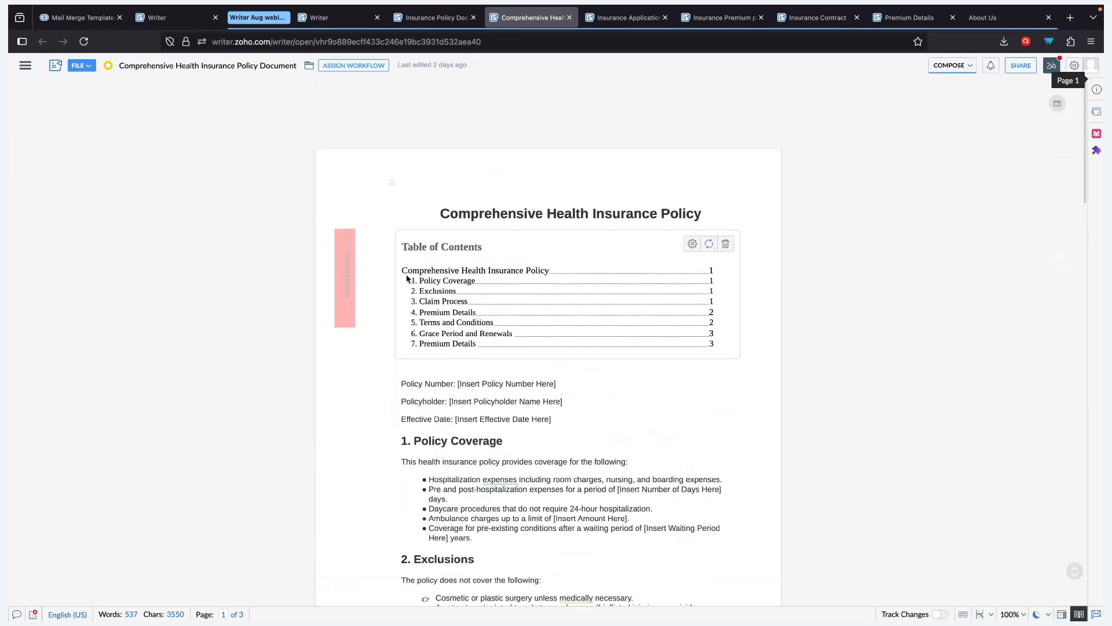
pyautogui.click(429, 17)
pyautogui.scroll(15, 479, 234)
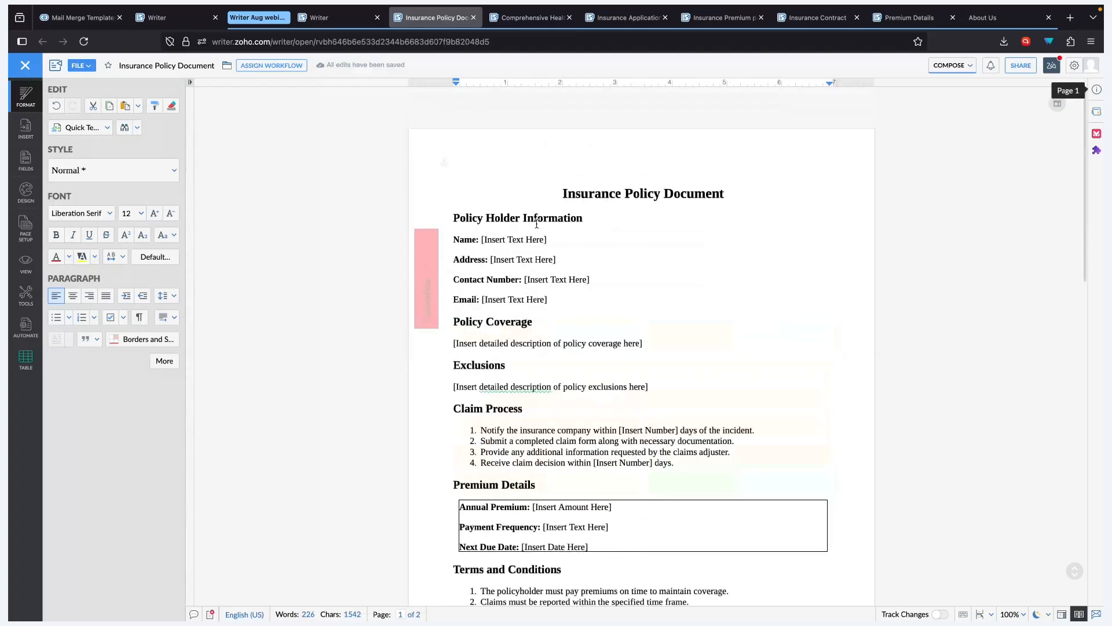
pyautogui.click(735, 154)
pyautogui.press('Return')
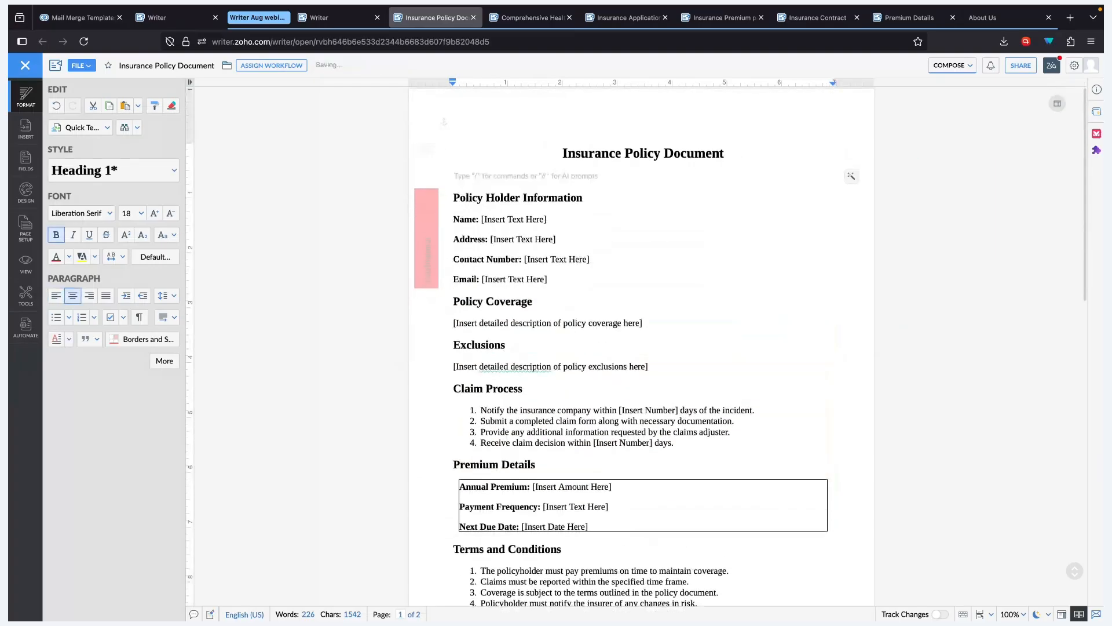
pyautogui.click(26, 137)
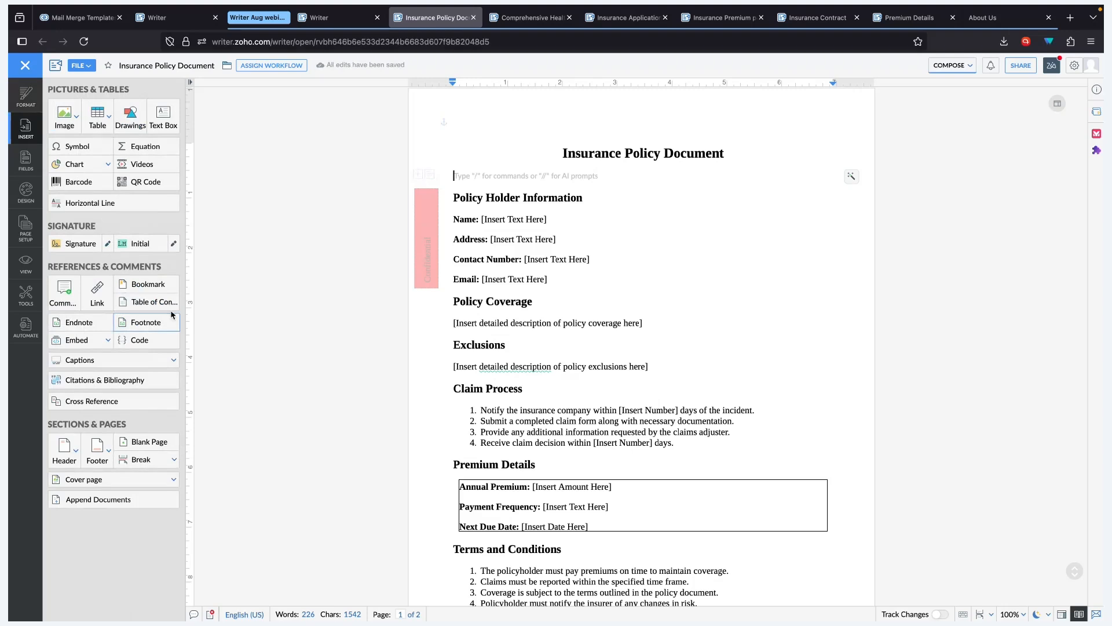
pyautogui.click(153, 302)
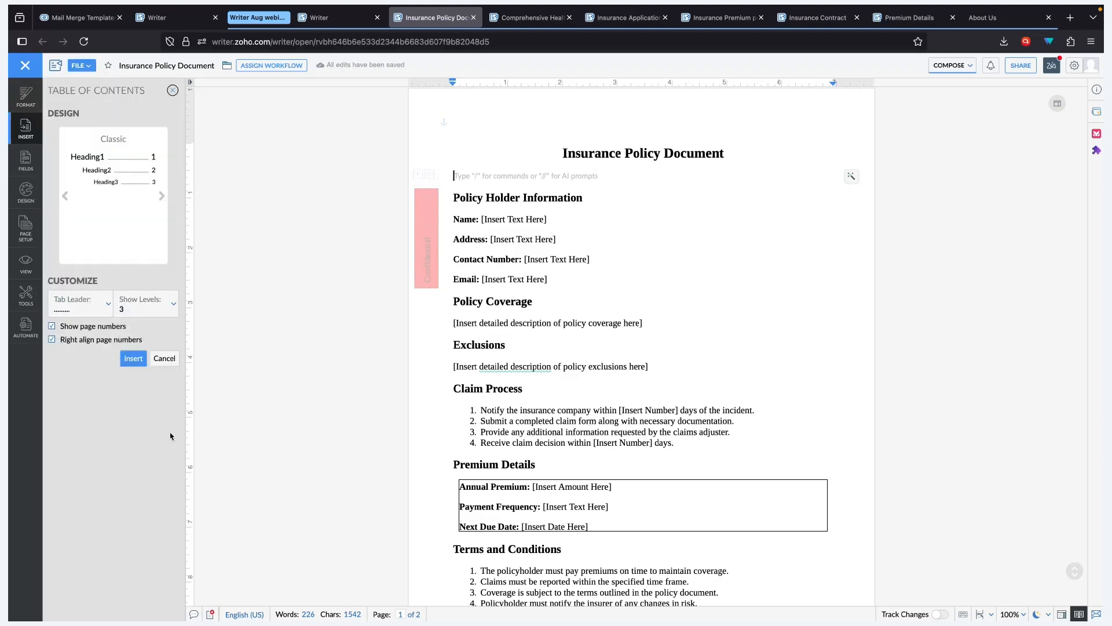
pyautogui.click(162, 309)
pyautogui.click(163, 309)
pyautogui.click(138, 361)
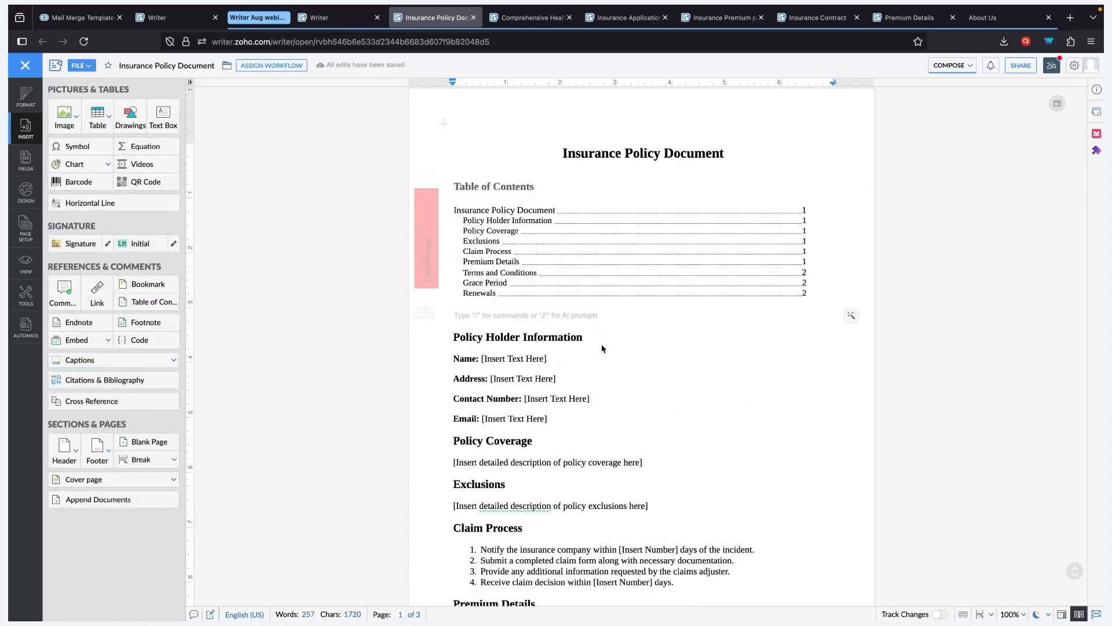
# Insert a continuous section break between the premium details box and the Terms and Conditions heading.
pyautogui.scroll(-10, 549, 460)
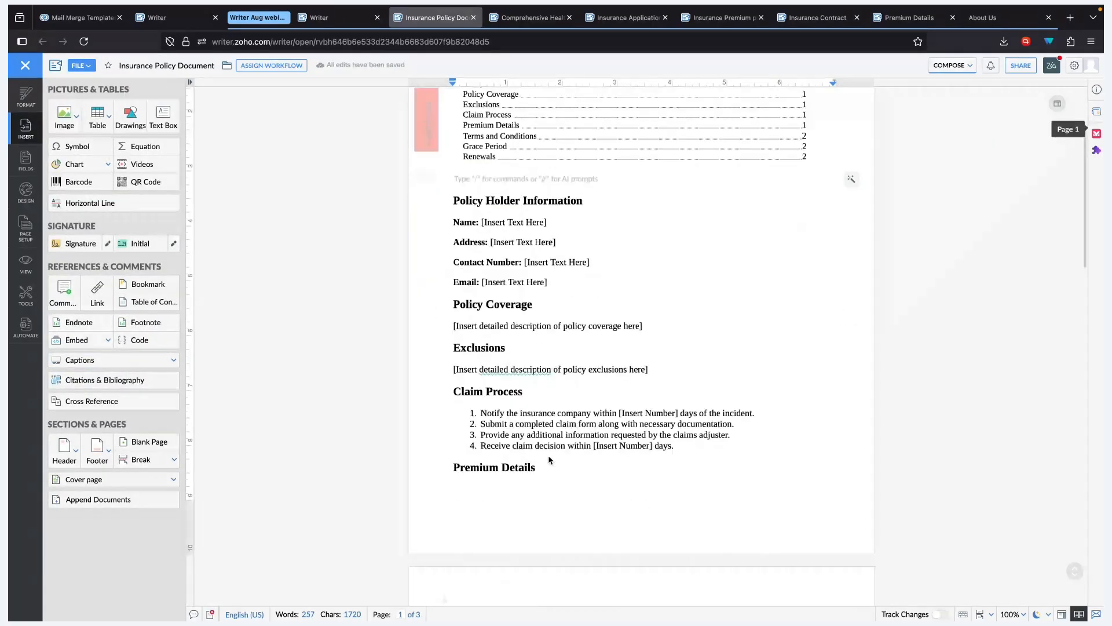
pyautogui.scroll(-1, 549, 460)
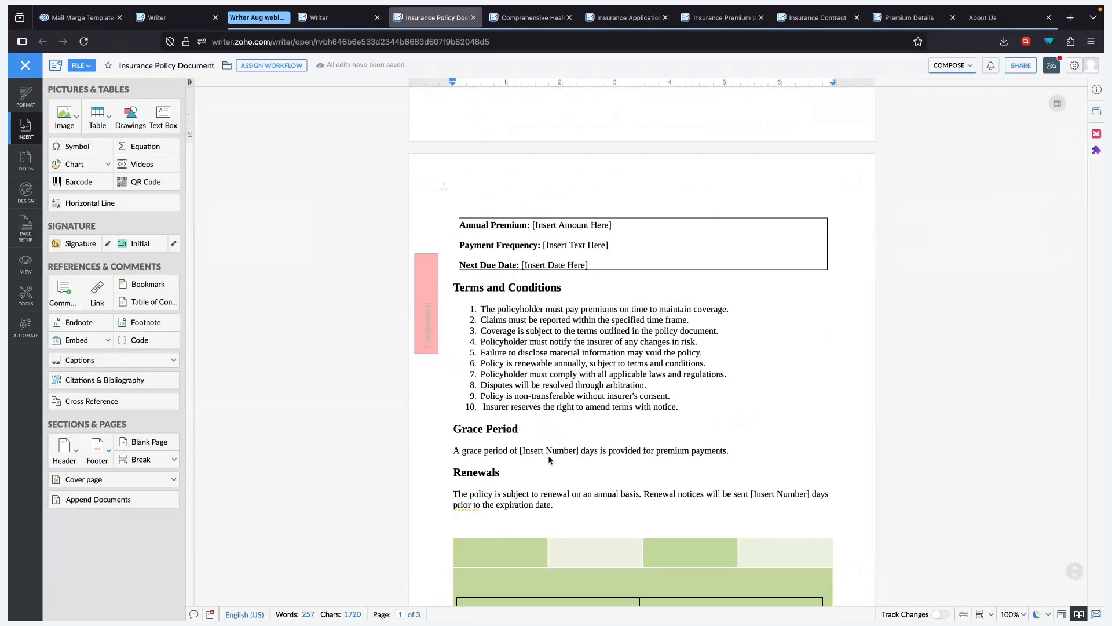
pyautogui.click(839, 273)
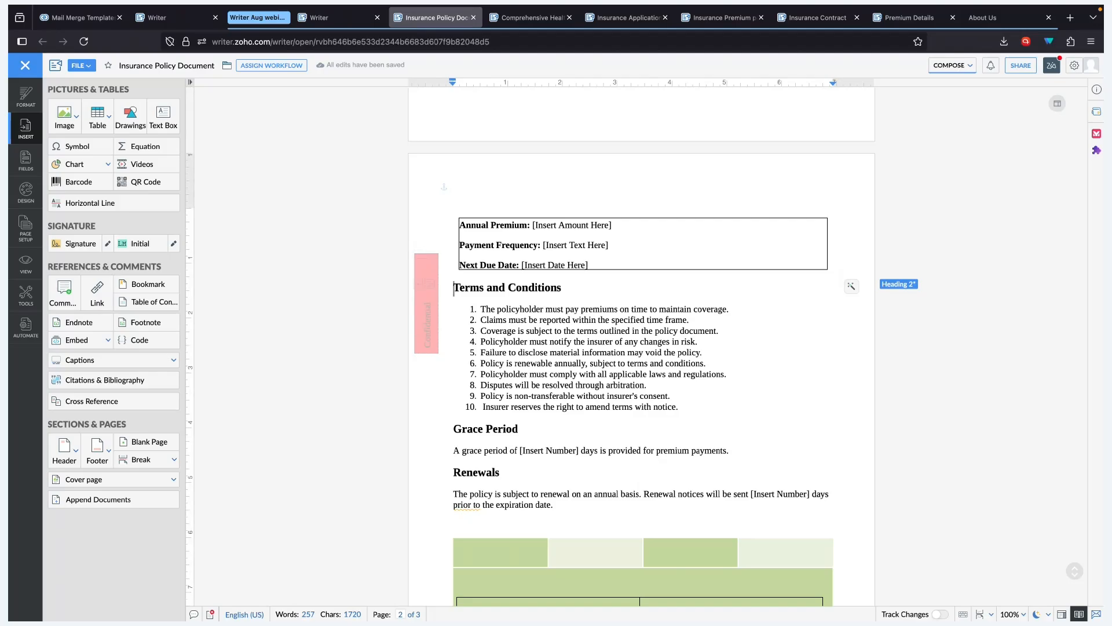
pyautogui.press('Return')
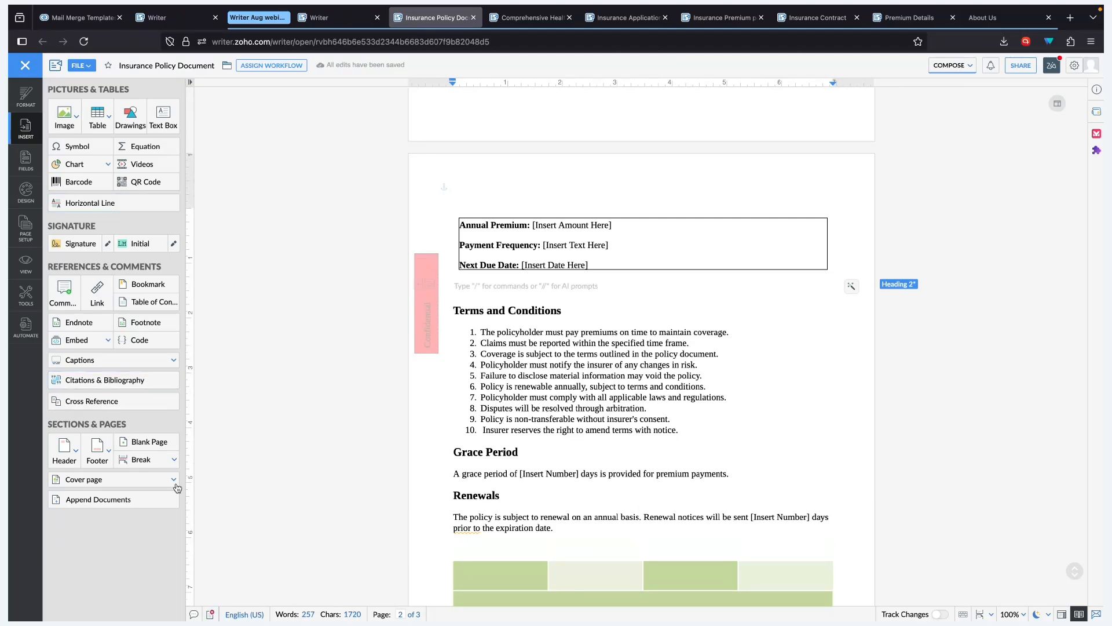
pyautogui.click(174, 459)
pyautogui.moveTo(191, 582)
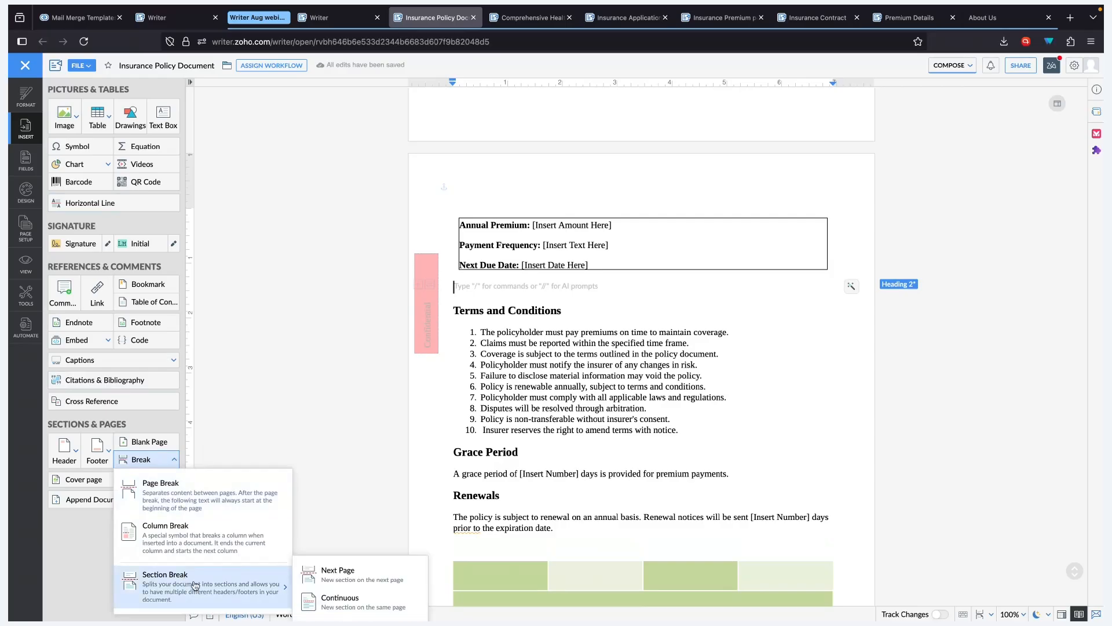
pyautogui.click(371, 614)
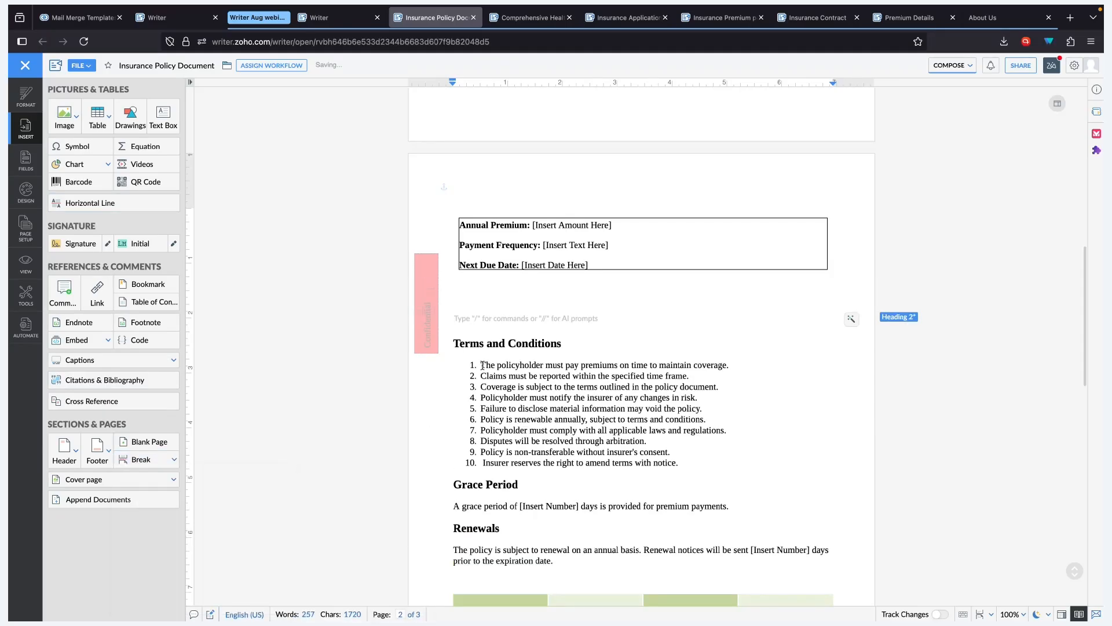
# Insert a continuous section break after the tenth Terms and Conditions item, above the Grace Period heading.
pyautogui.click(444, 478)
pyautogui.click(734, 468)
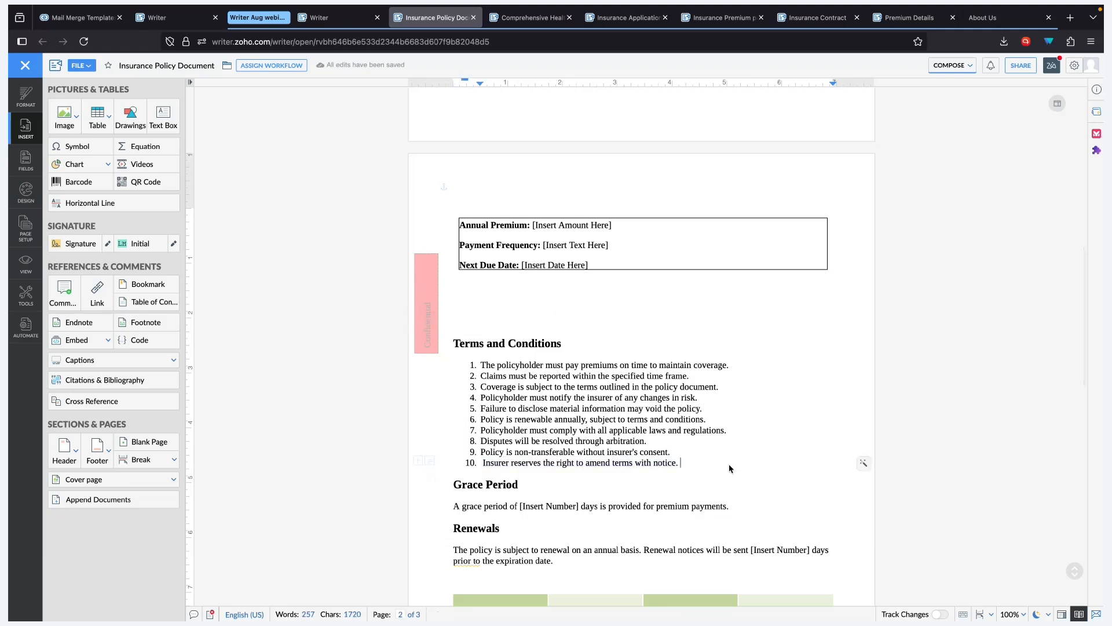
pyautogui.press('Return')
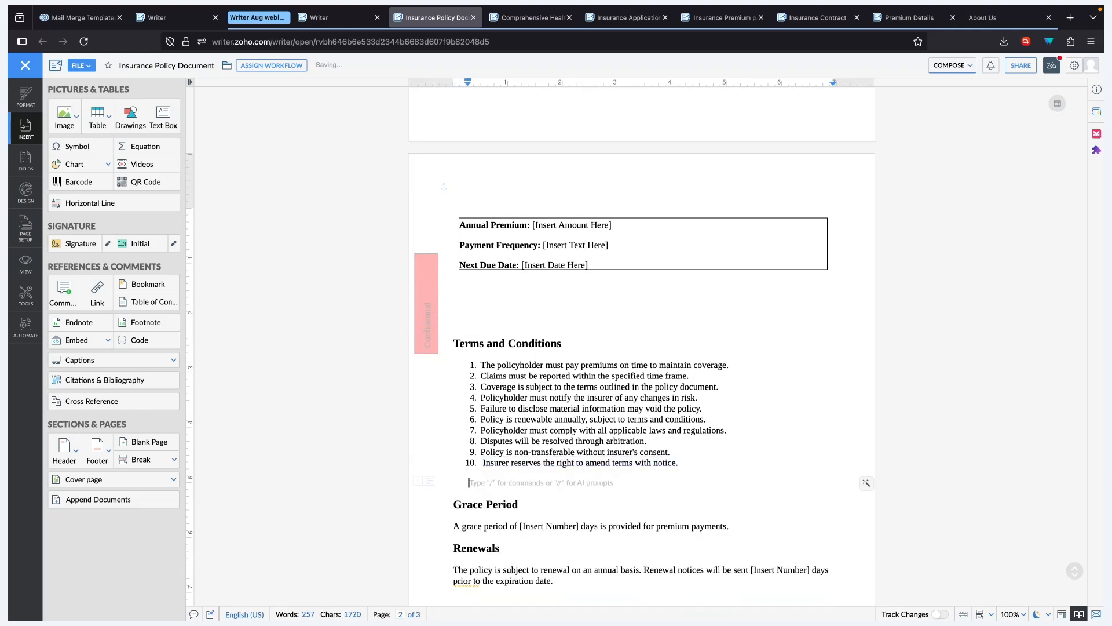
pyautogui.press('BackSpace')
pyautogui.press('Return')
pyautogui.press('Return')
pyautogui.click(145, 460)
pyautogui.moveTo(239, 589)
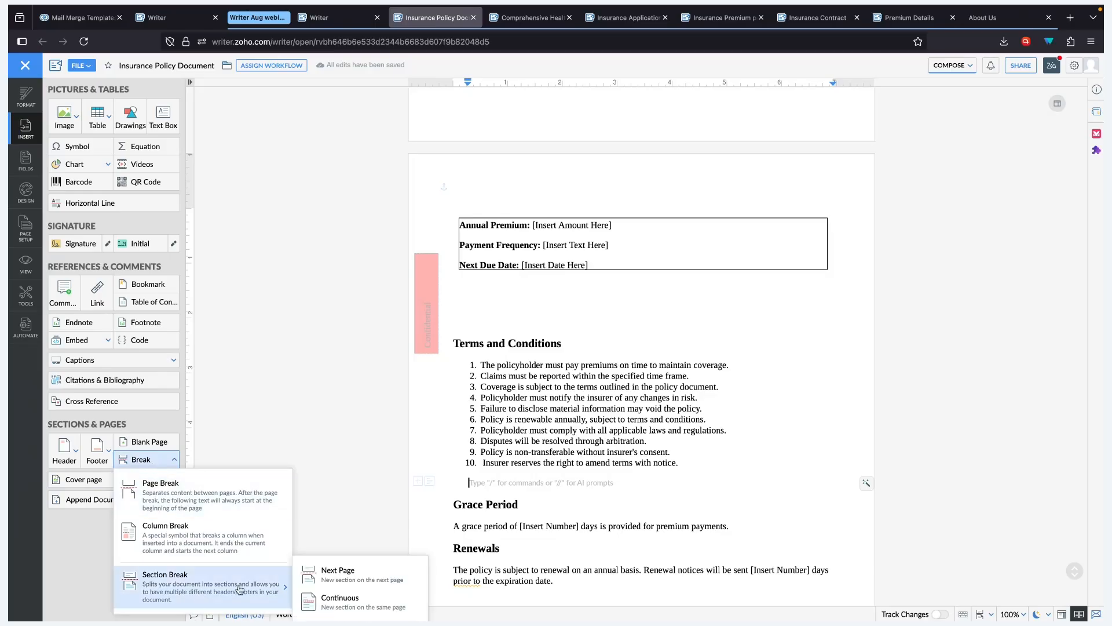
pyautogui.click(388, 613)
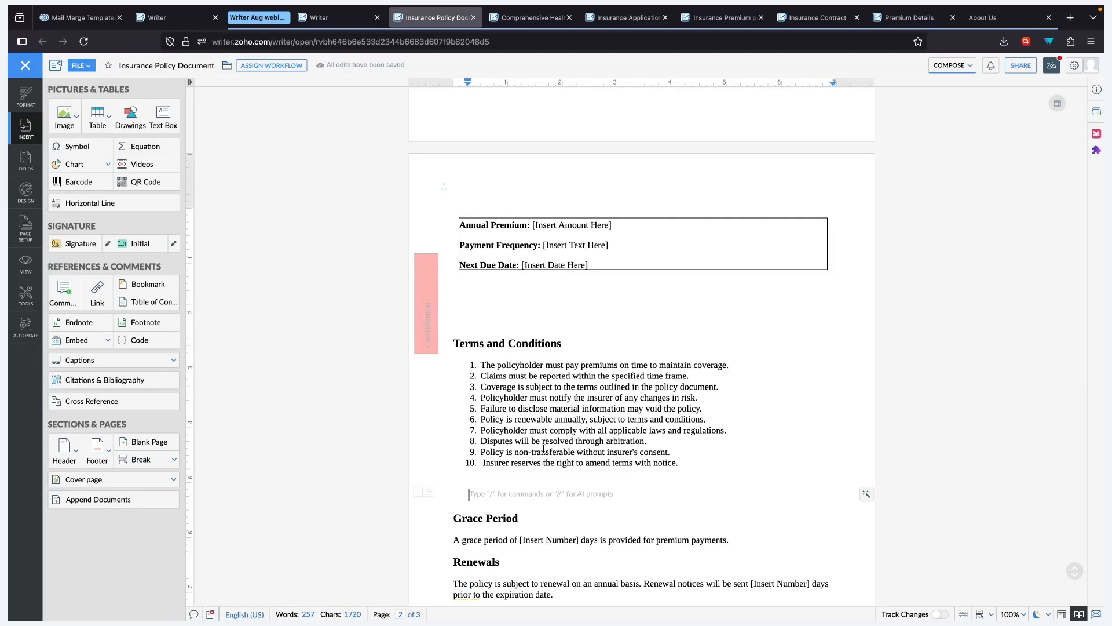
# Lay out the Terms and Conditions section in two columns.
pyautogui.click(458, 344)
pyautogui.press('Down')
pyautogui.press('Left')
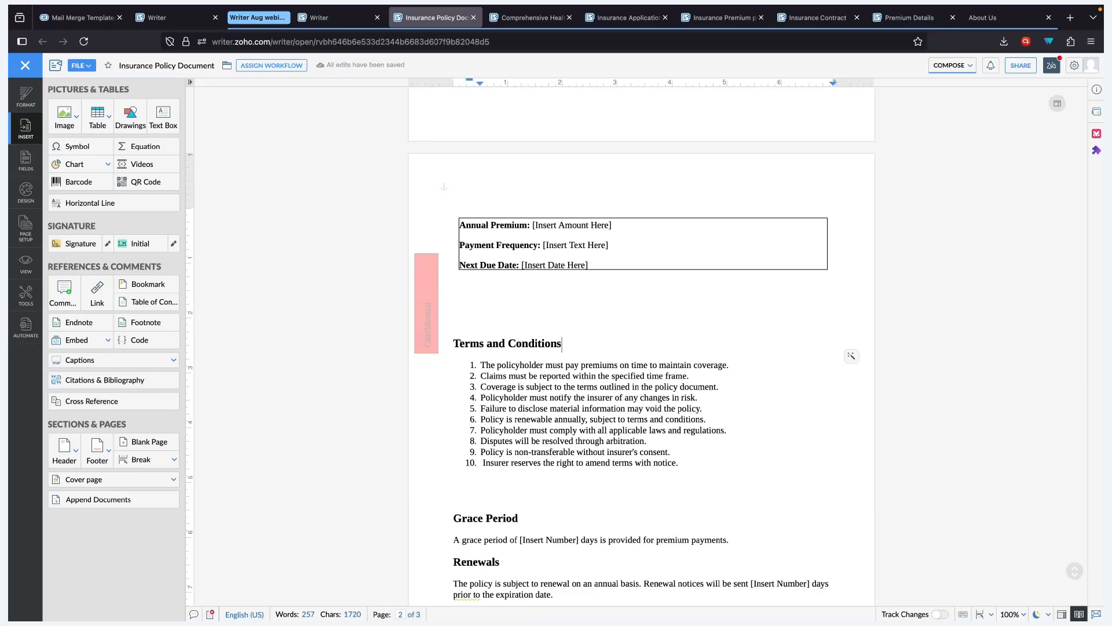
pyautogui.press('Left')
pyautogui.press('Left')
pyautogui.press('super+Left')
pyautogui.click(27, 227)
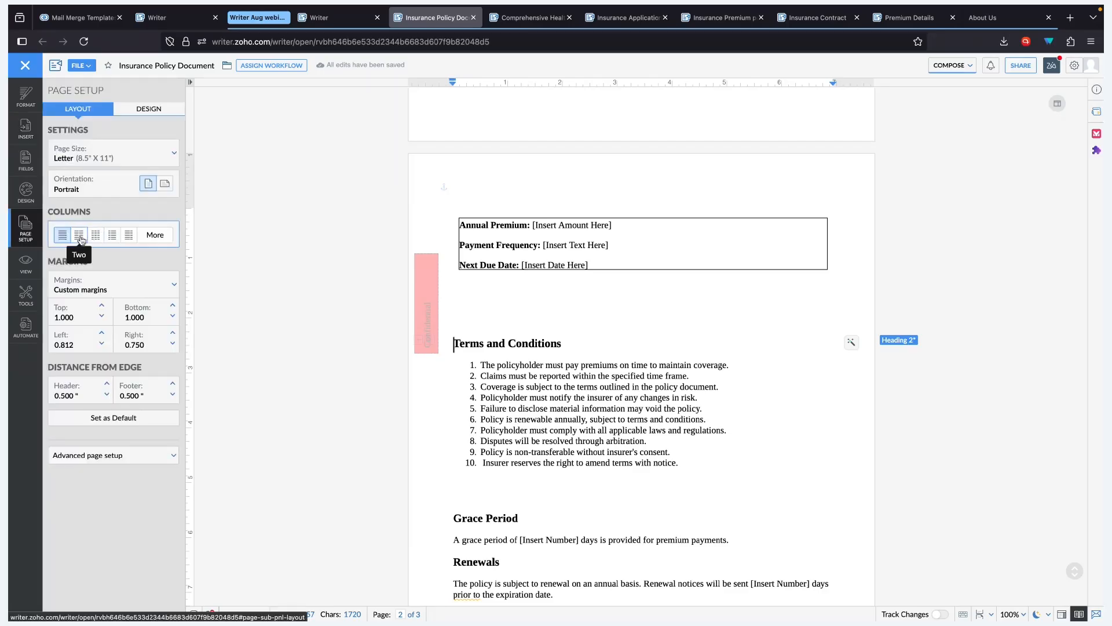
pyautogui.click(80, 236)
pyautogui.scroll(-10, 553, 323)
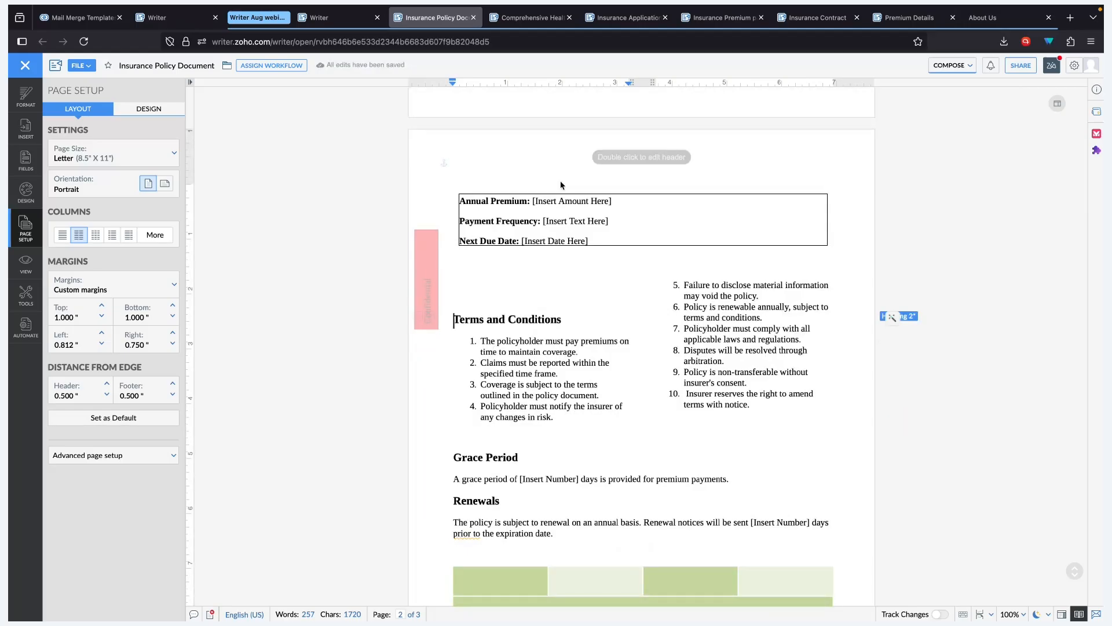
# Compare the ruler's column markers for the premium details box and the Terms and Conditions section.
pyautogui.click(462, 198)
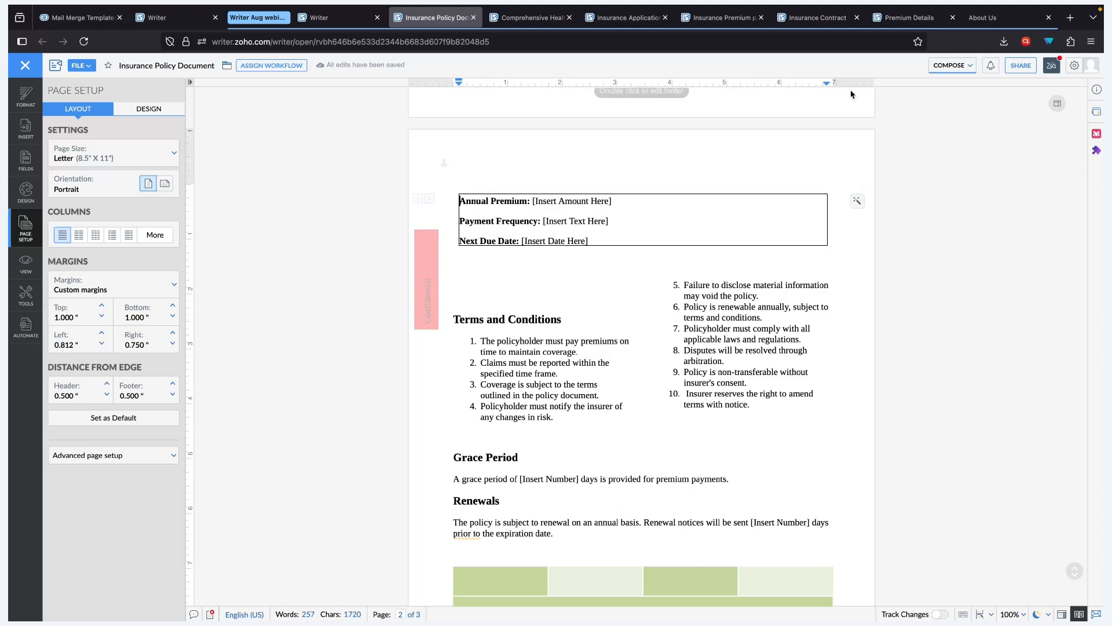
pyautogui.click(462, 323)
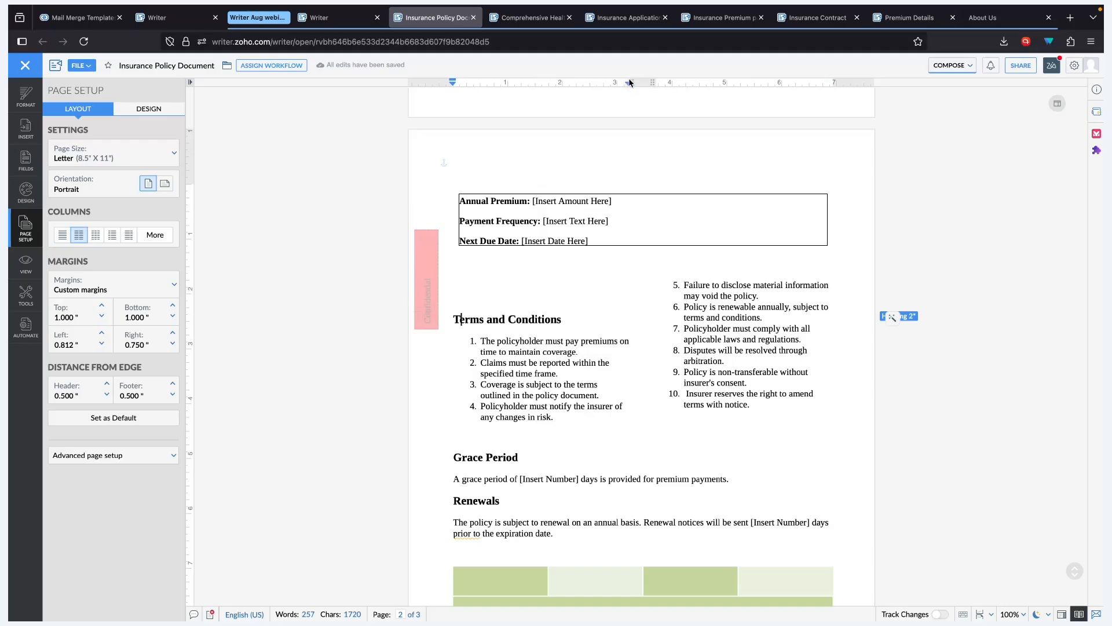
pyautogui.moveTo(630, 83)
pyautogui.mouseDown()
pyautogui.moveTo(619, 83)
pyautogui.moveTo(632, 83)
pyautogui.mouseUp()
# Insert a column break after the second Terms and Conditions item.
pyautogui.click(567, 374)
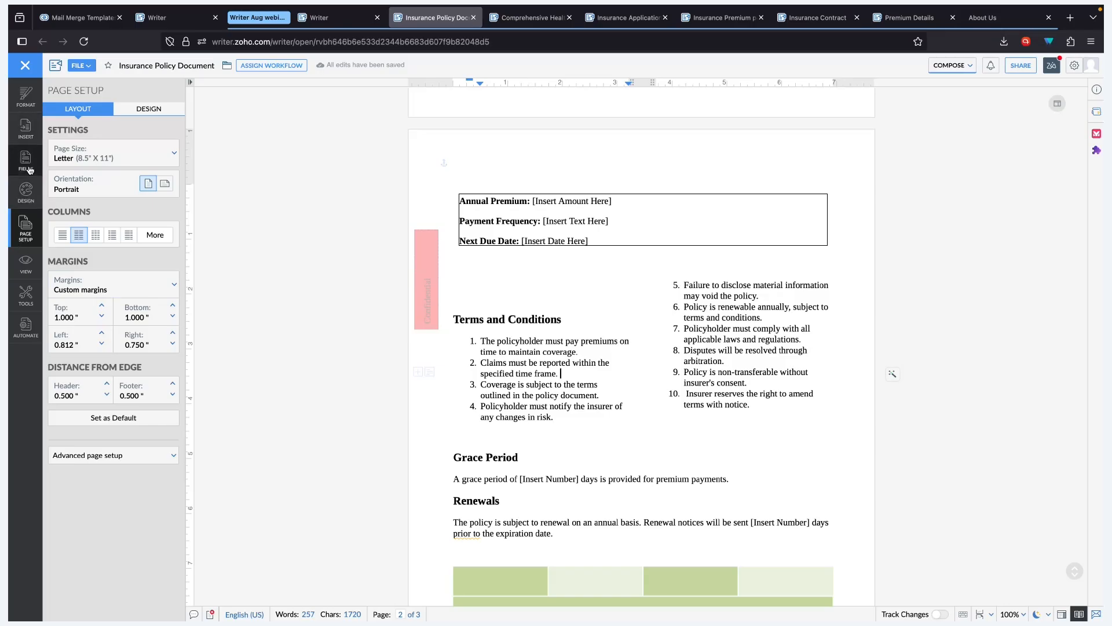
pyautogui.click(26, 137)
pyautogui.click(160, 459)
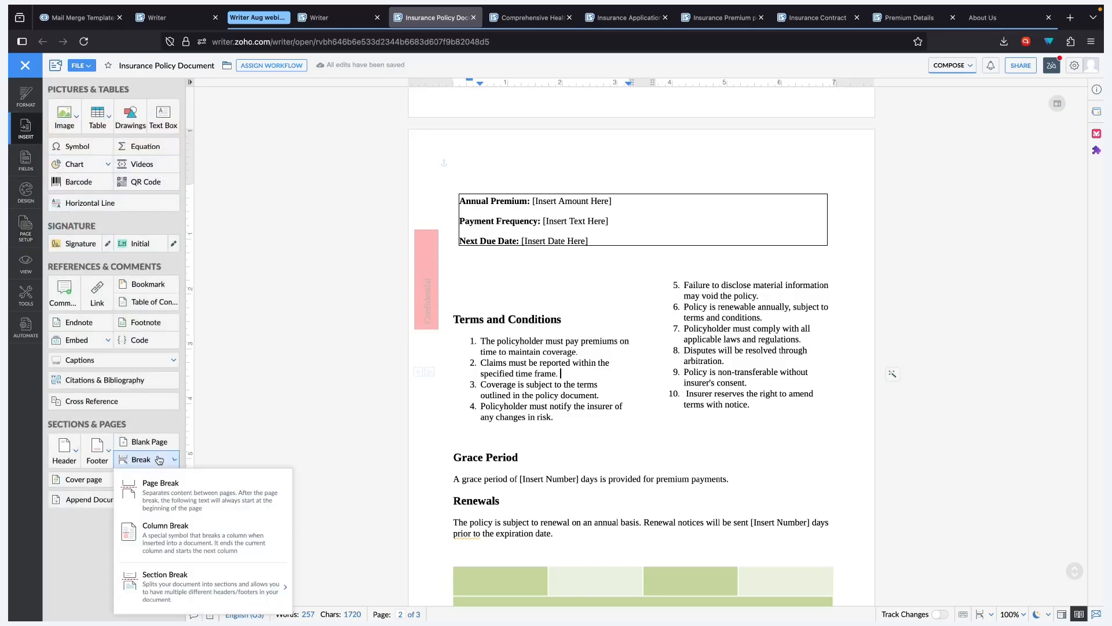
pyautogui.click(168, 533)
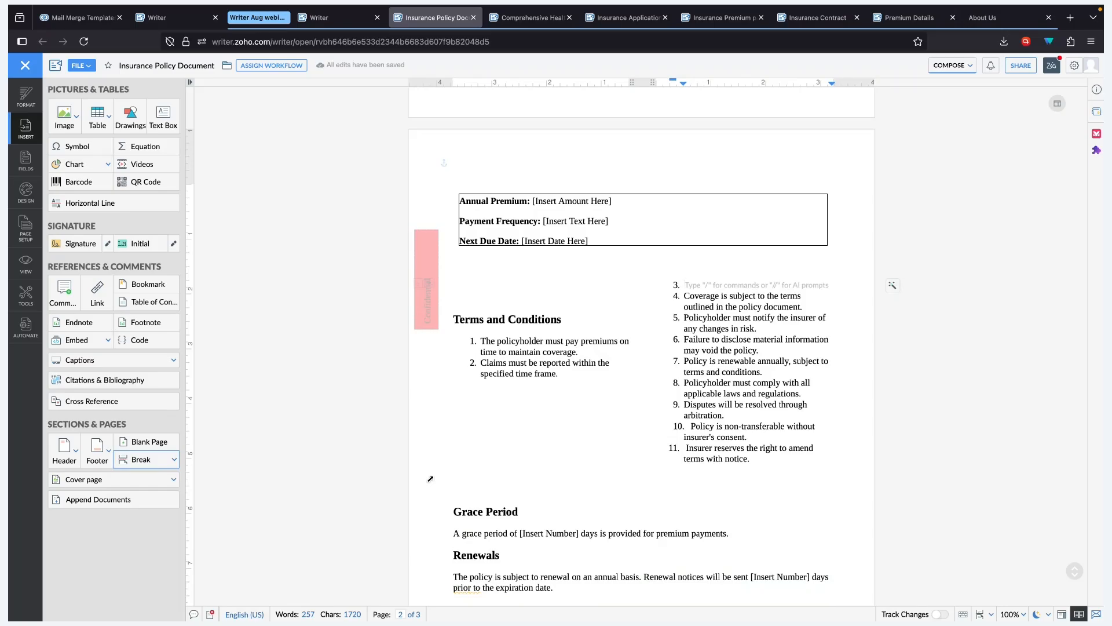
# Show the formatting marks in the document and view the available page column layouts.
pyautogui.click(26, 96)
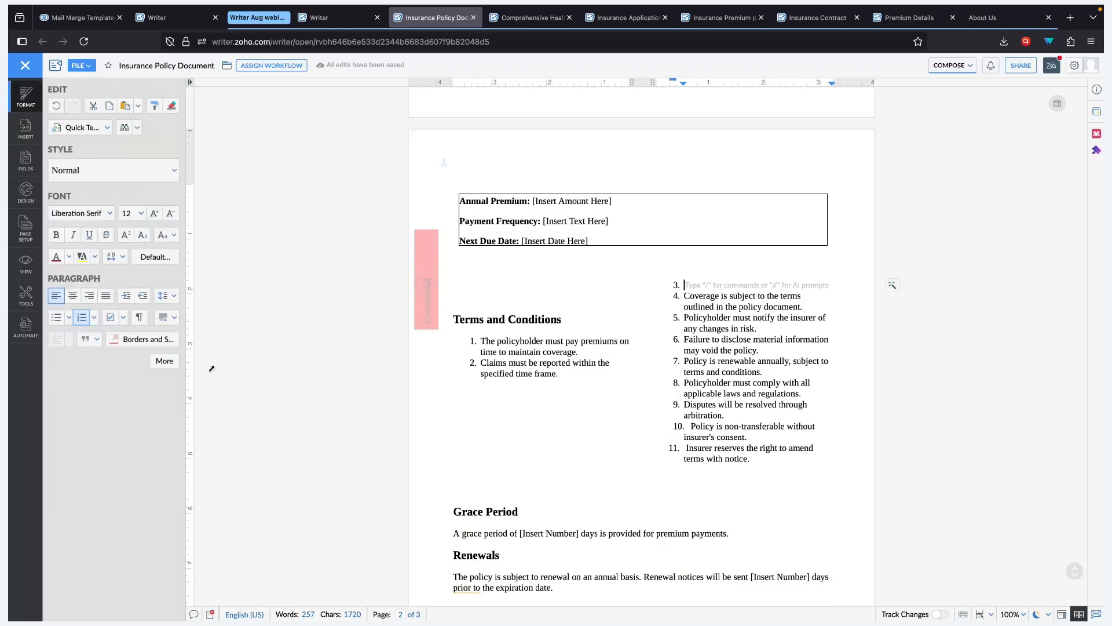
pyautogui.click(139, 317)
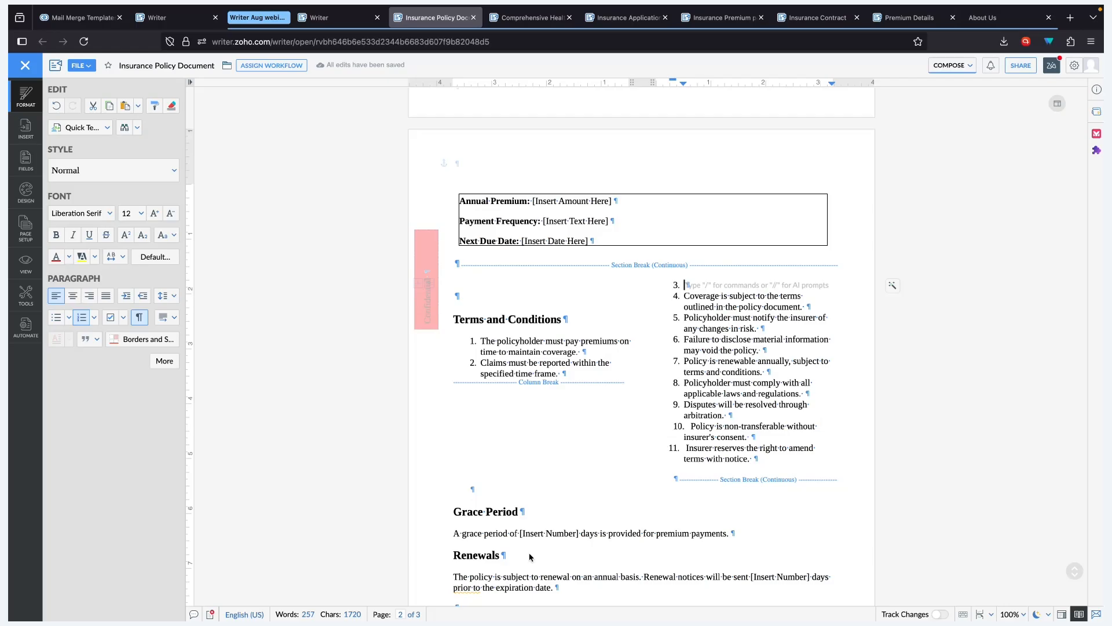
pyautogui.click(33, 231)
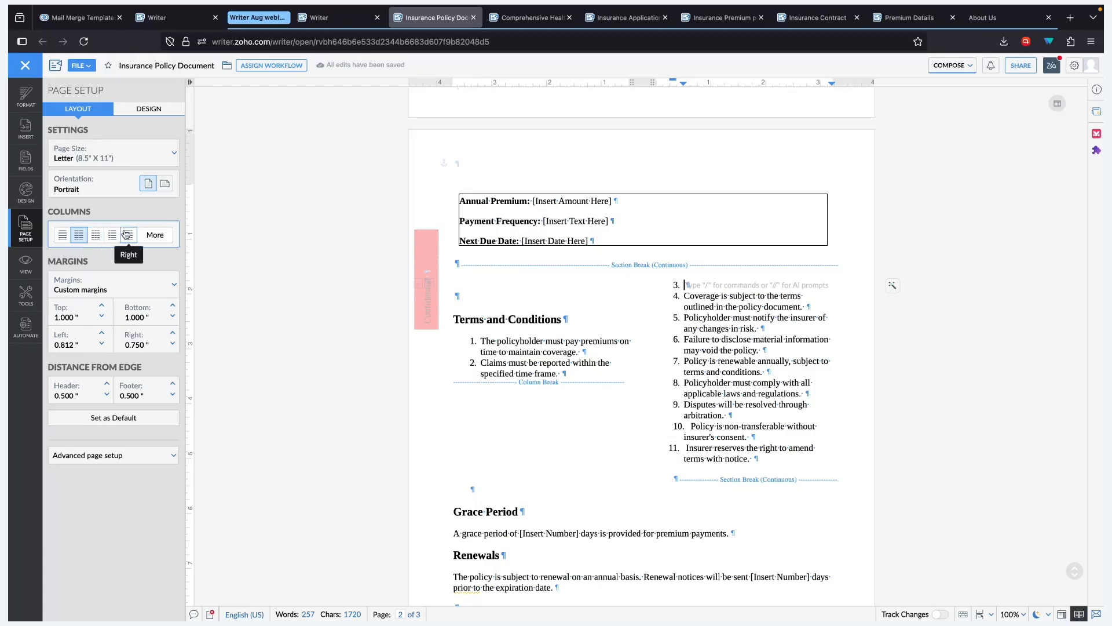
pyautogui.click(27, 100)
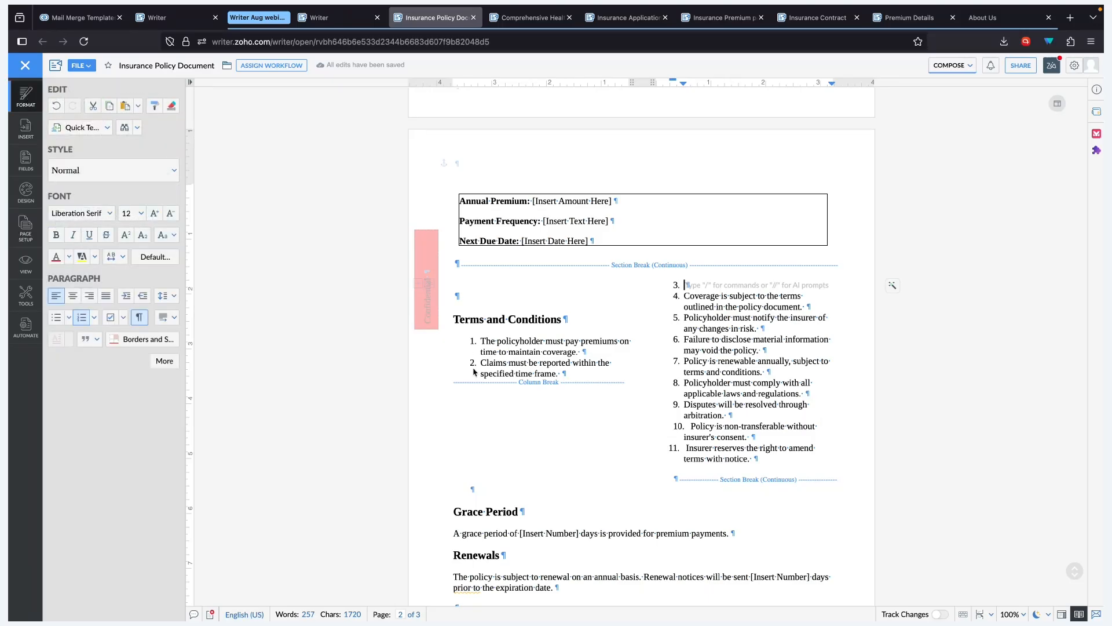
# Save the policy document as an organization template named "Insurance document".
pyautogui.scroll(15, 474, 371)
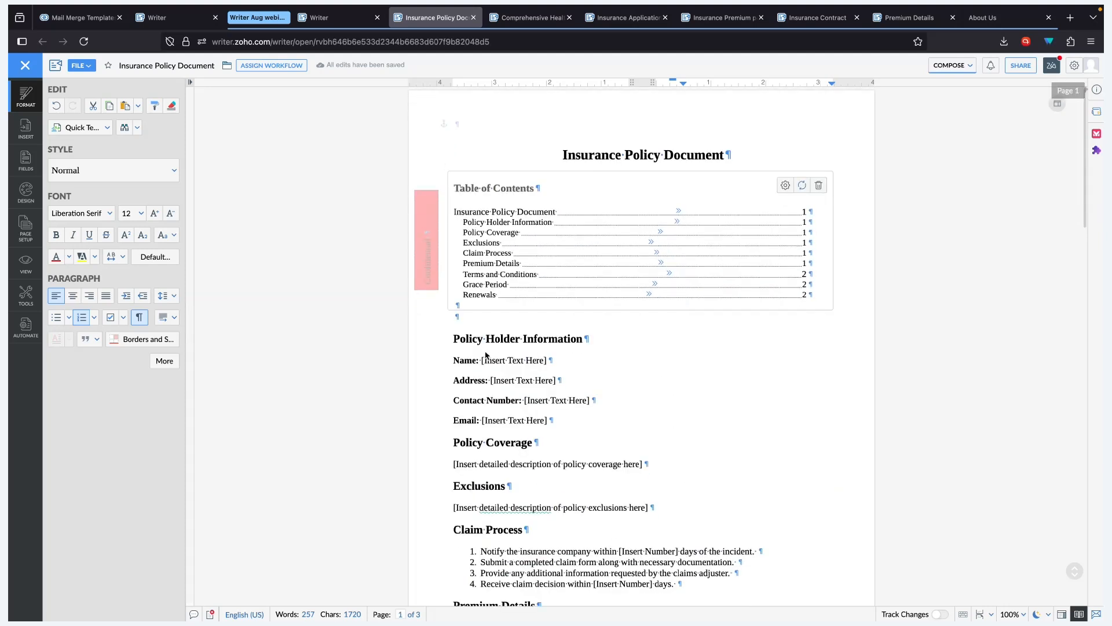
pyautogui.click(589, 334)
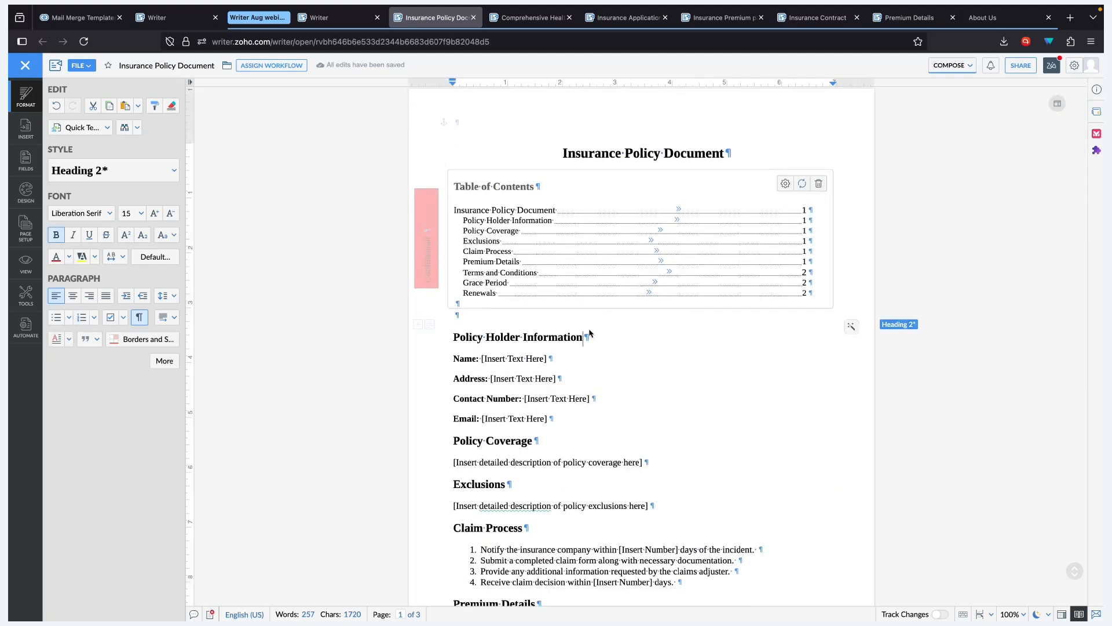
pyautogui.click(74, 67)
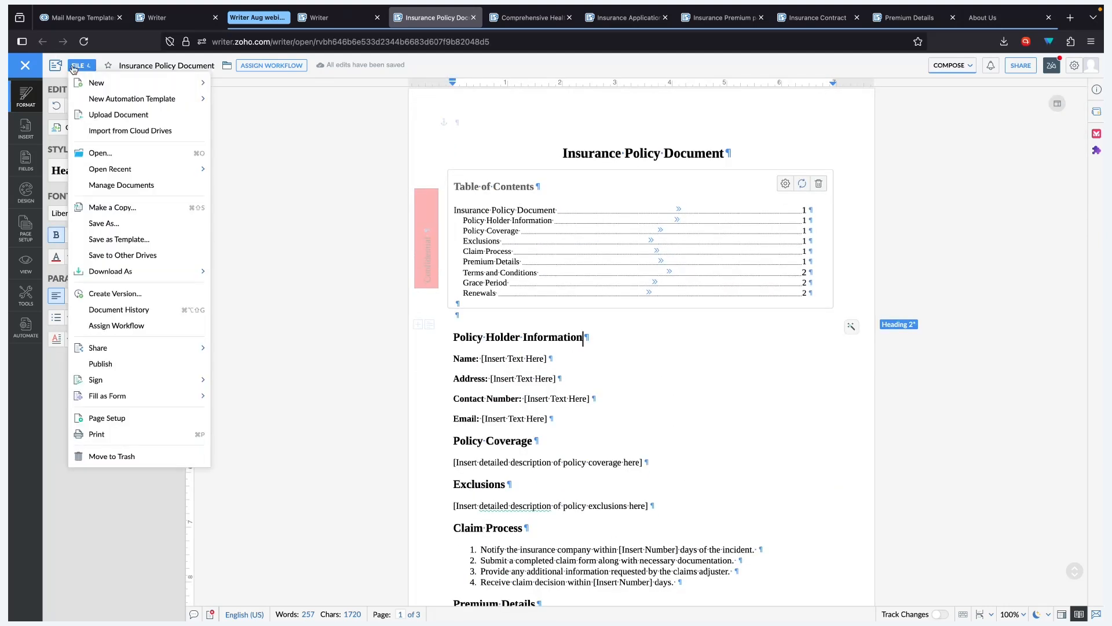
pyautogui.click(118, 239)
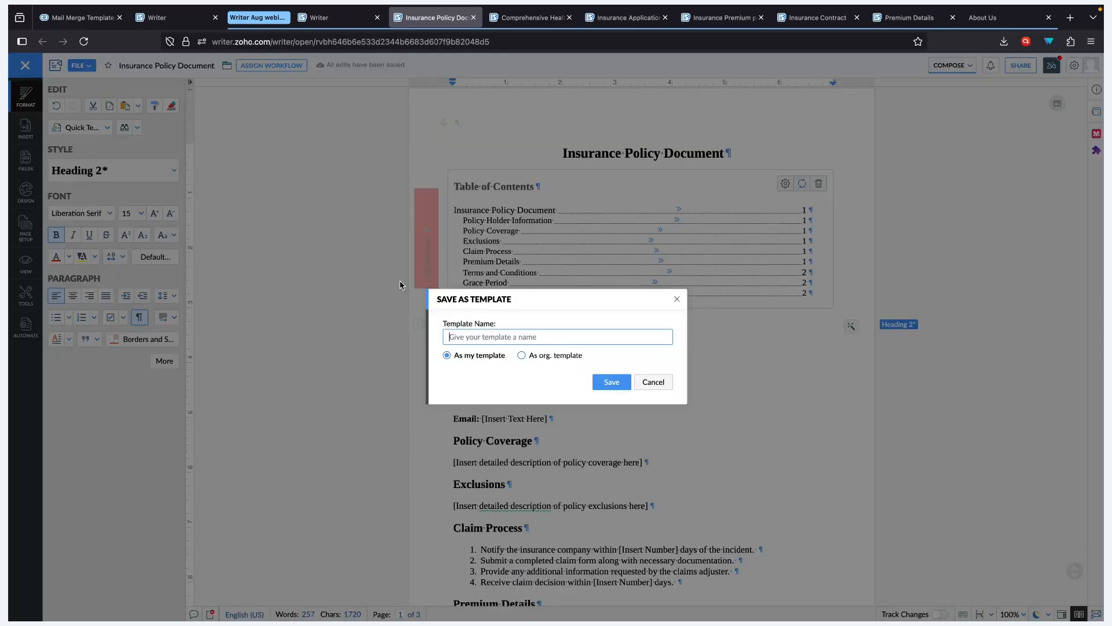
pyautogui.click(537, 356)
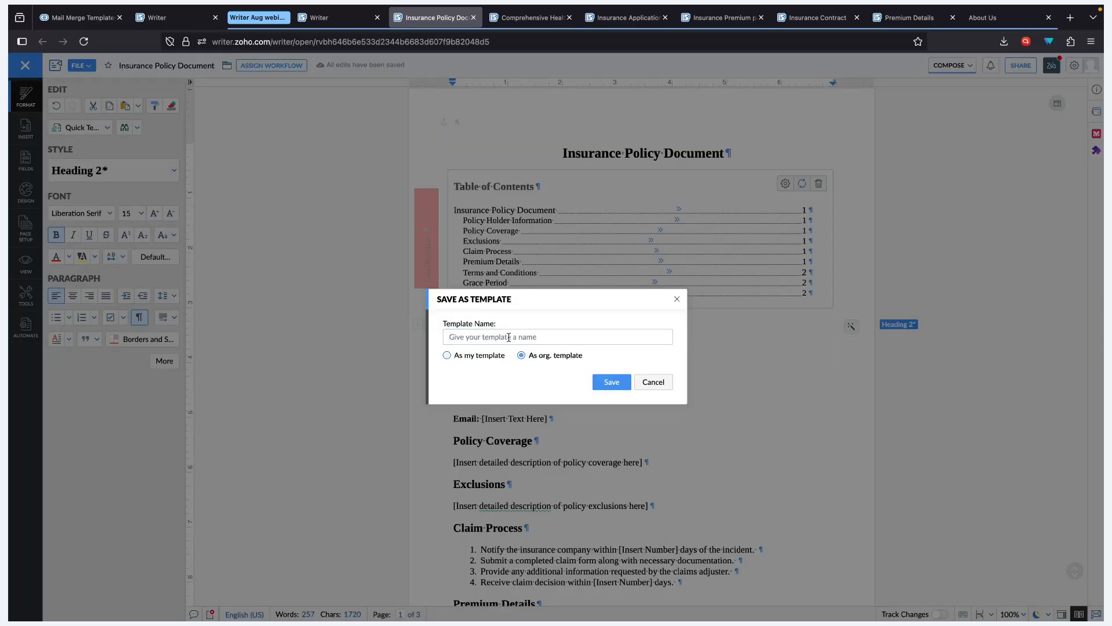
pyautogui.click(508, 337)
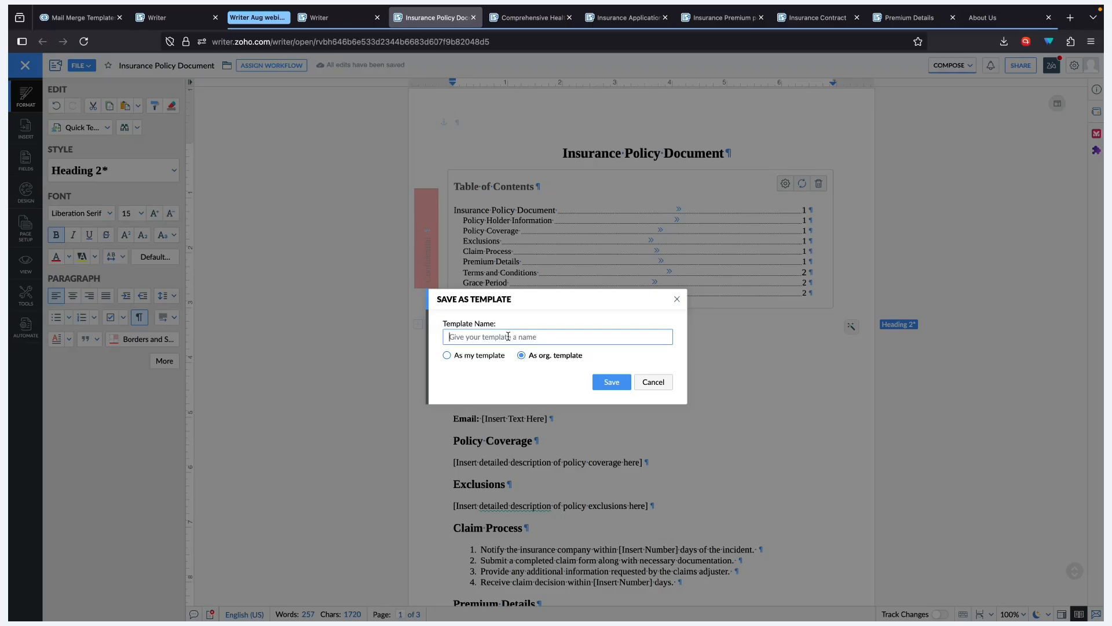
pyautogui.write('Insurance document')
pyautogui.click(608, 382)
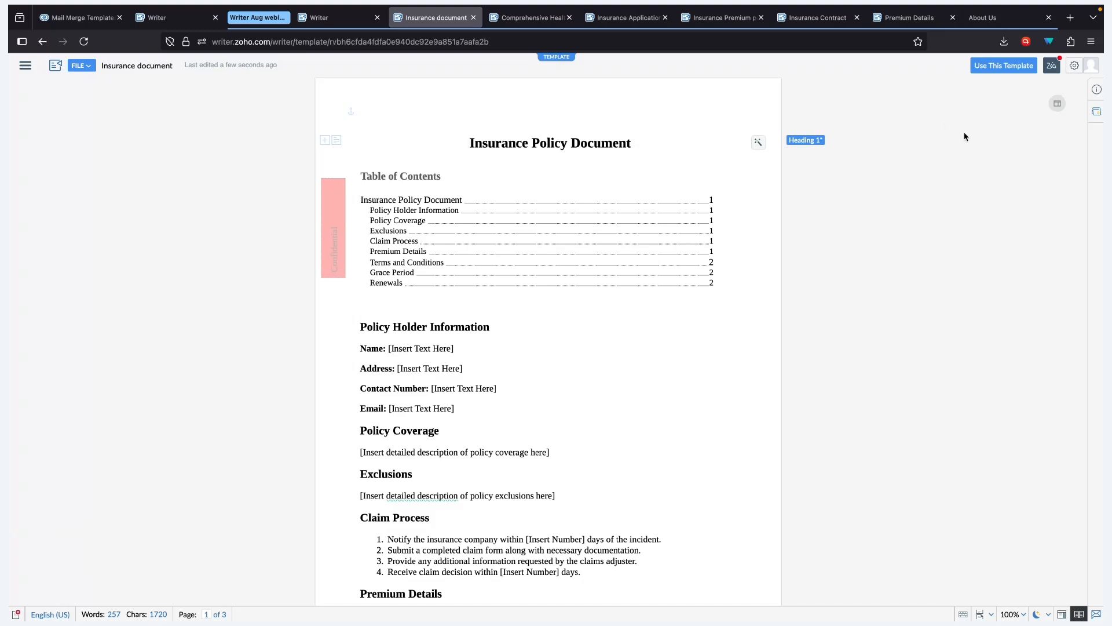
# Create a new document from the Insurance document template, check its Name placeholder and view the available file commands.
pyautogui.click(995, 66)
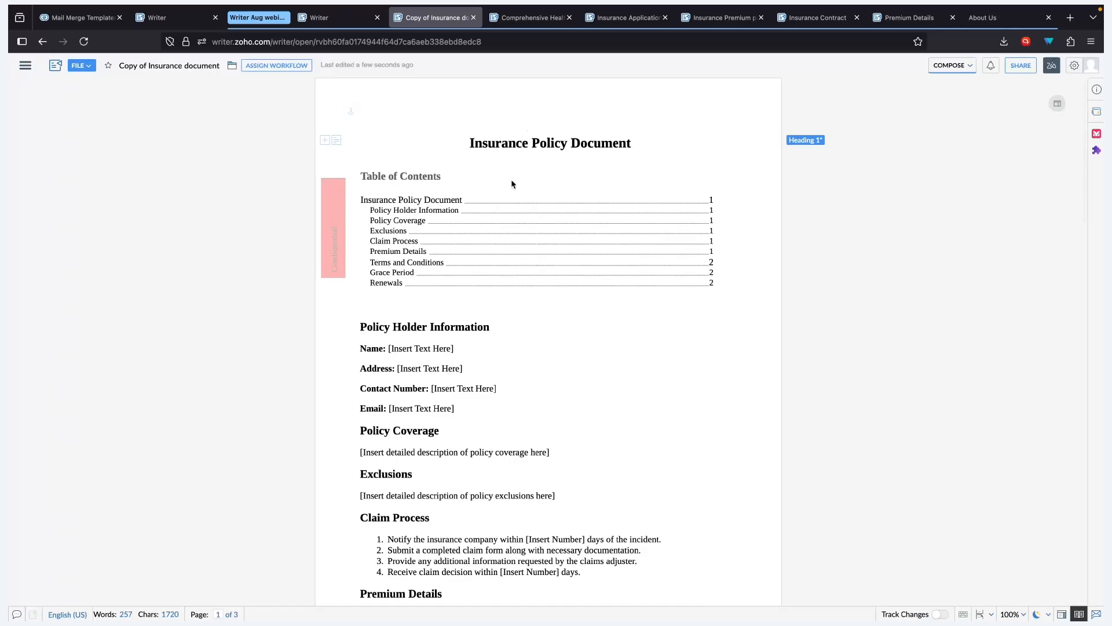
pyautogui.moveTo(389, 348); pyautogui.dragTo(484, 349)
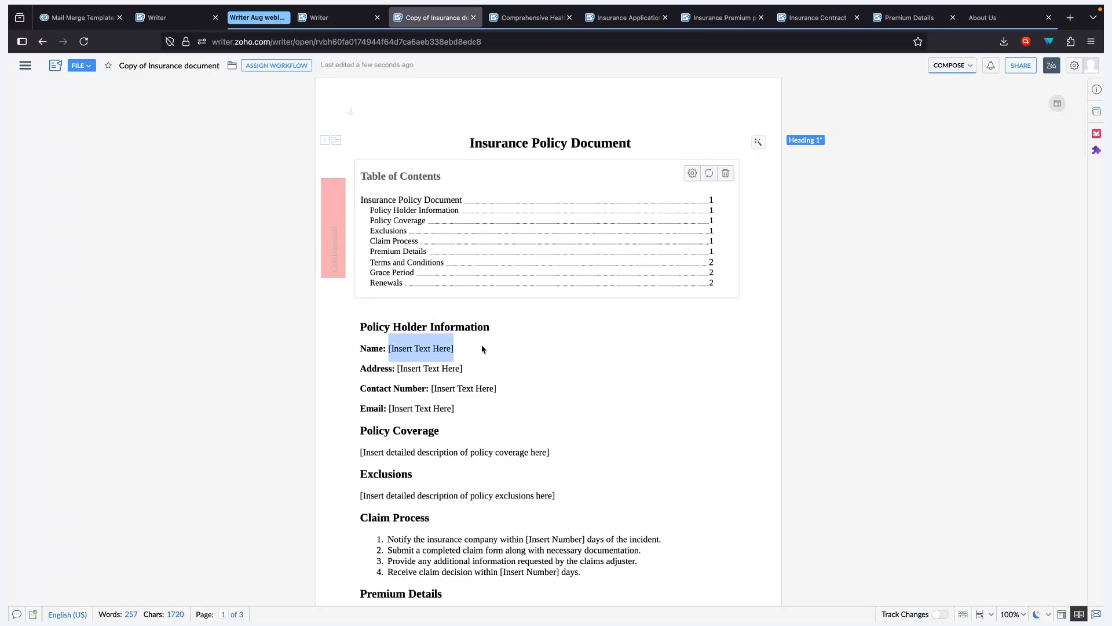
pyautogui.click(518, 350)
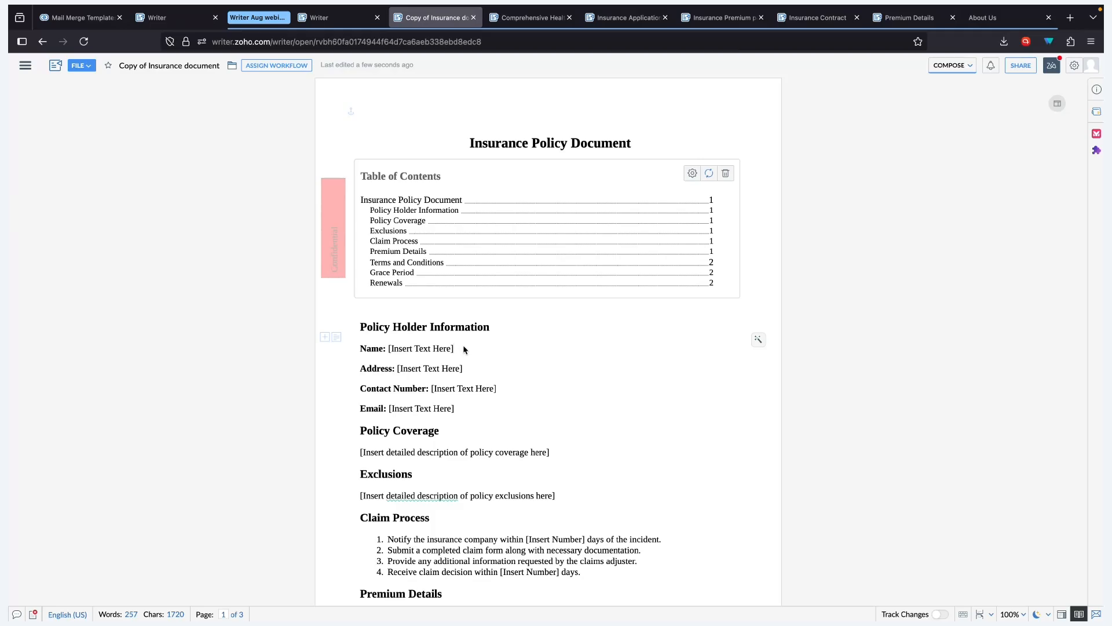
pyautogui.click(93, 68)
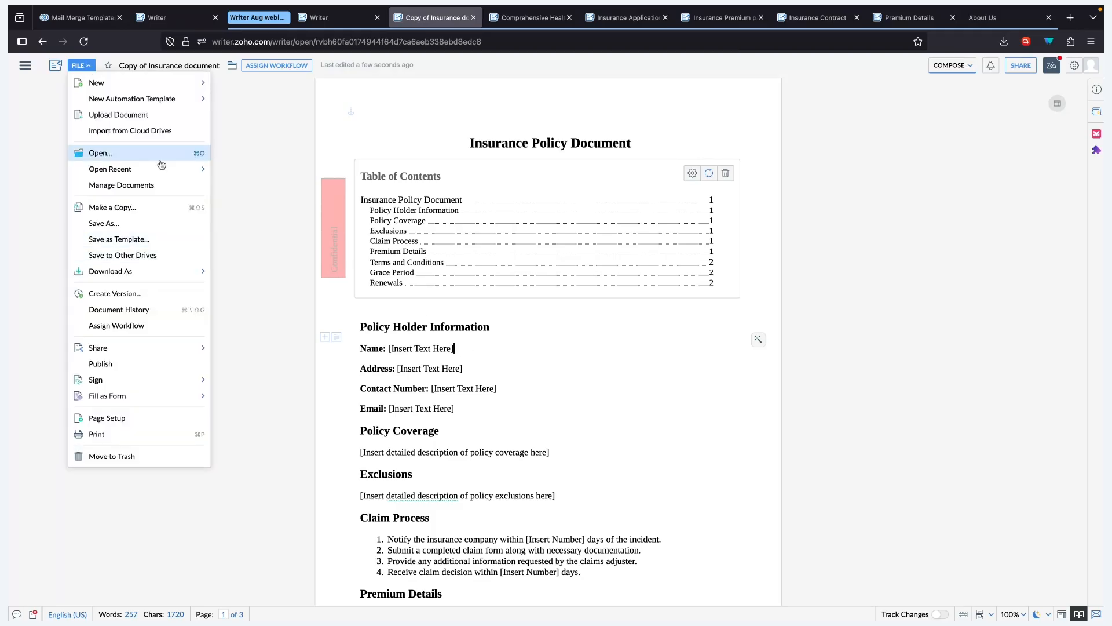
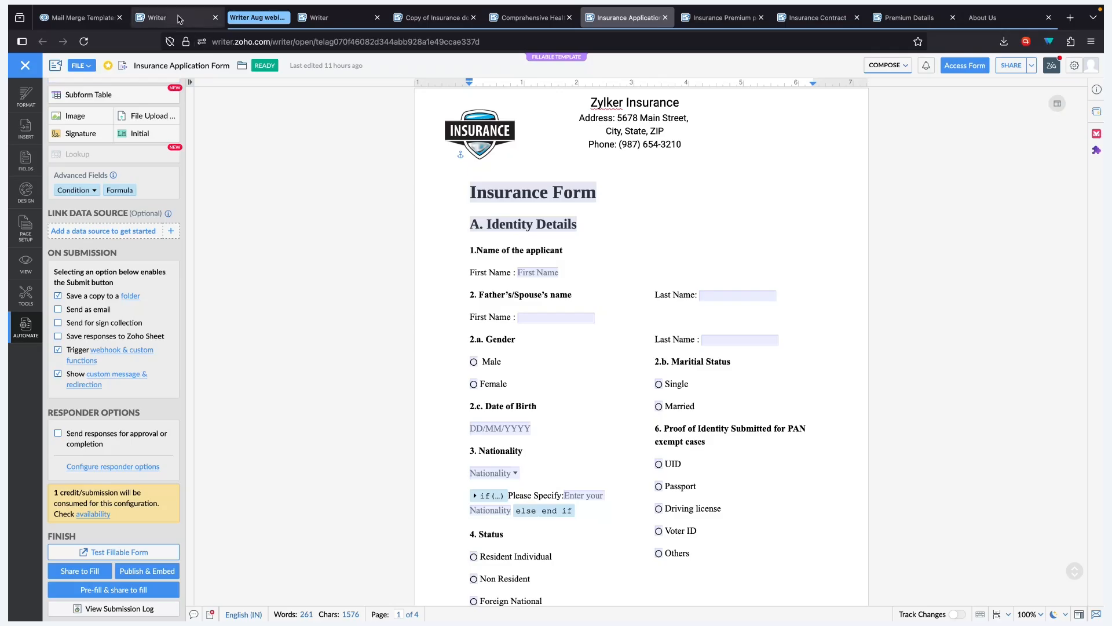
# Switch to the Writer documents list, dismiss the AI document dialog and view the upload options for a fillable template over a PDF.
pyautogui.click(322, 17)
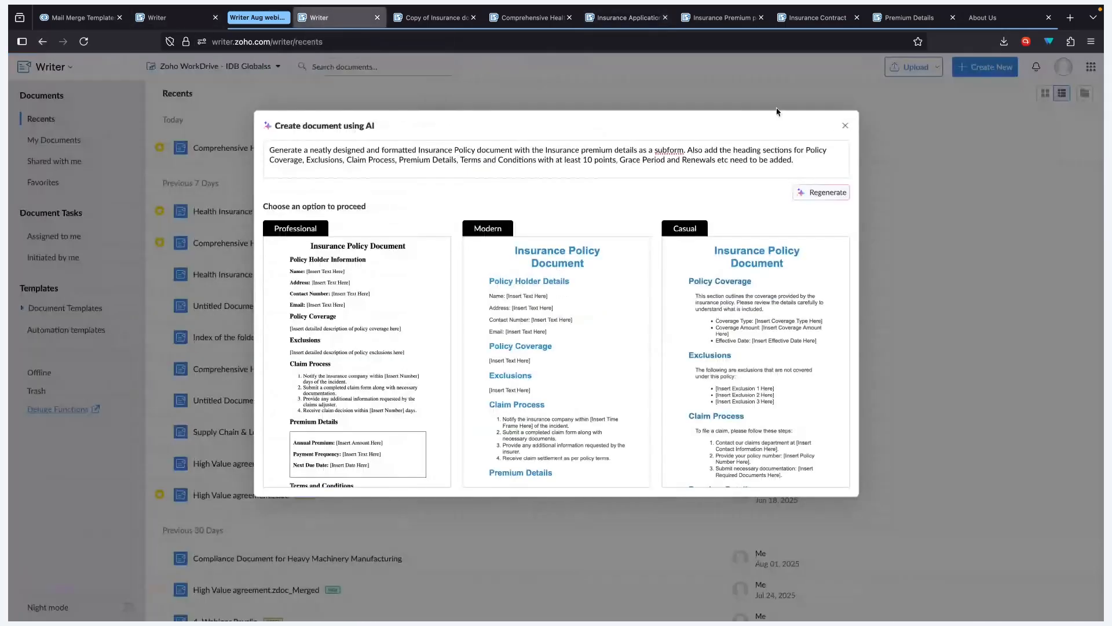
pyautogui.click(867, 120)
pyautogui.click(968, 67)
pyautogui.moveTo(1019, 207)
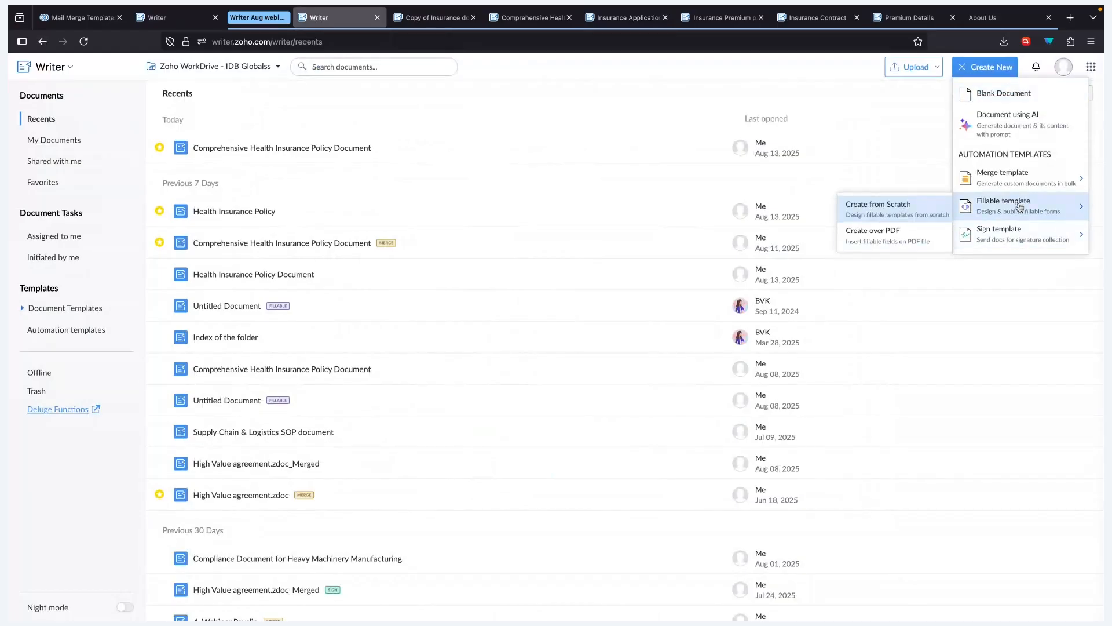
pyautogui.click(899, 234)
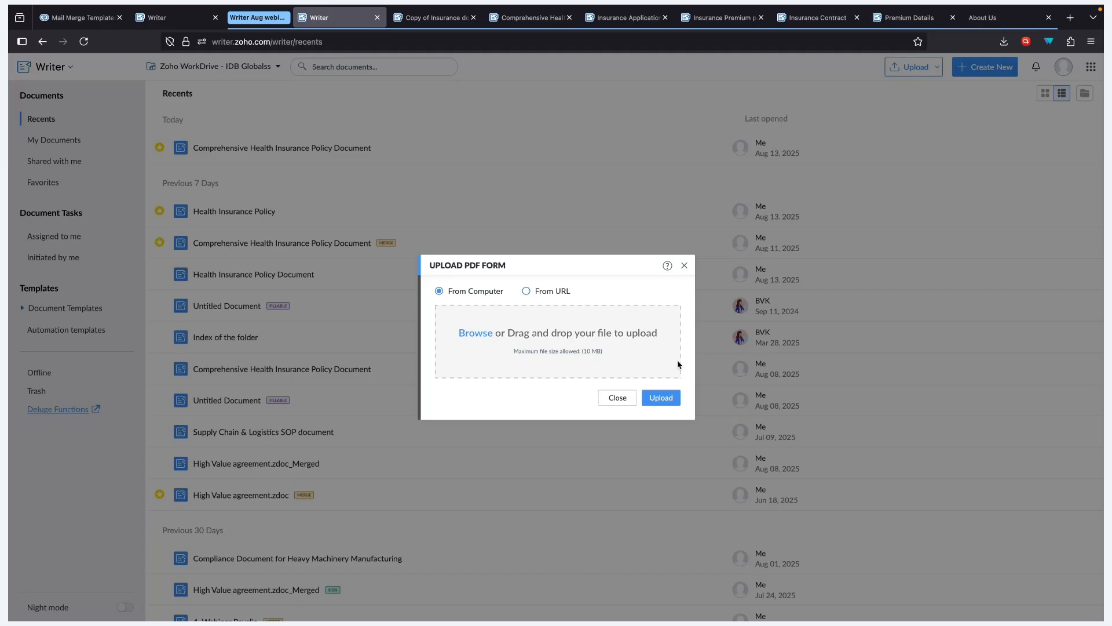
pyautogui.click(684, 265)
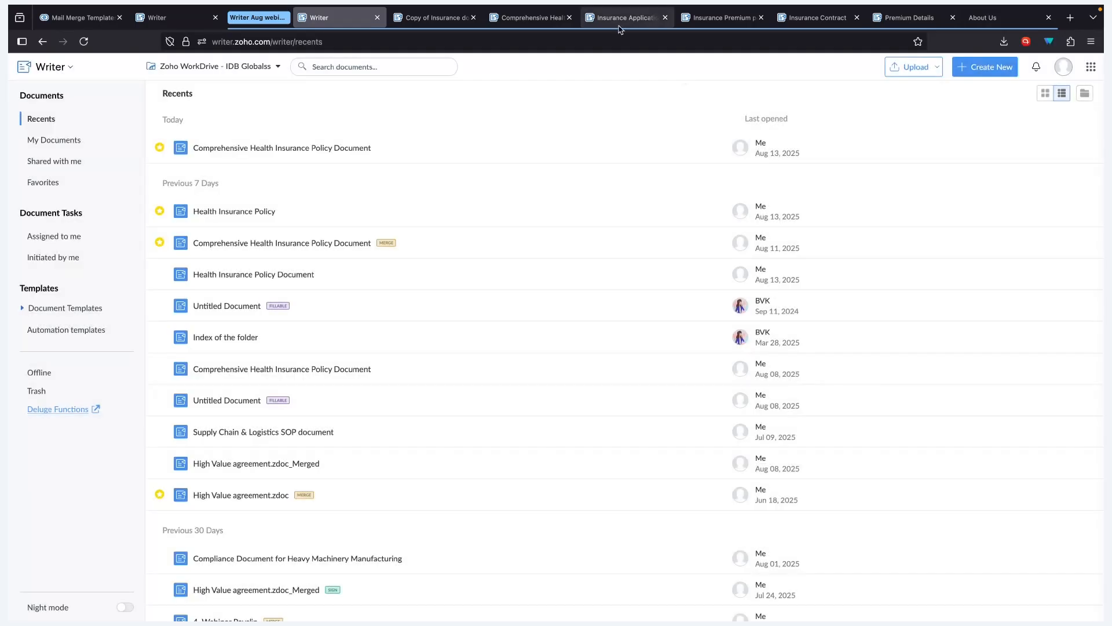
# Switch to the Insurance Application Form and inspect the condition below Nationality, the available condition types and the Nationality dropdown's properties.
pyautogui.click(626, 18)
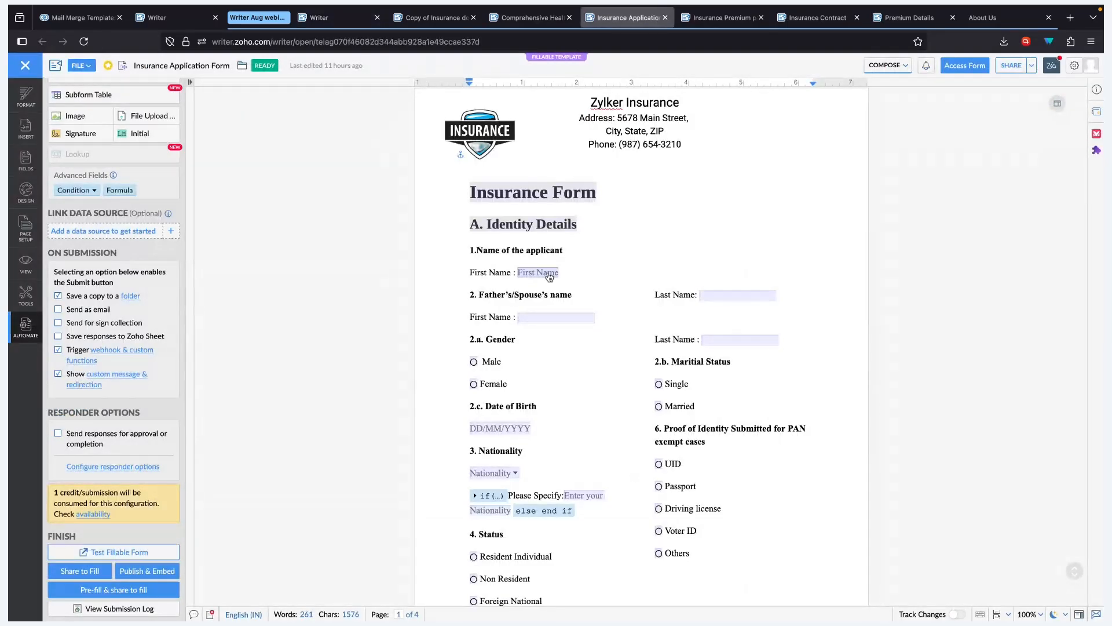
pyautogui.scroll(-3, 549, 276)
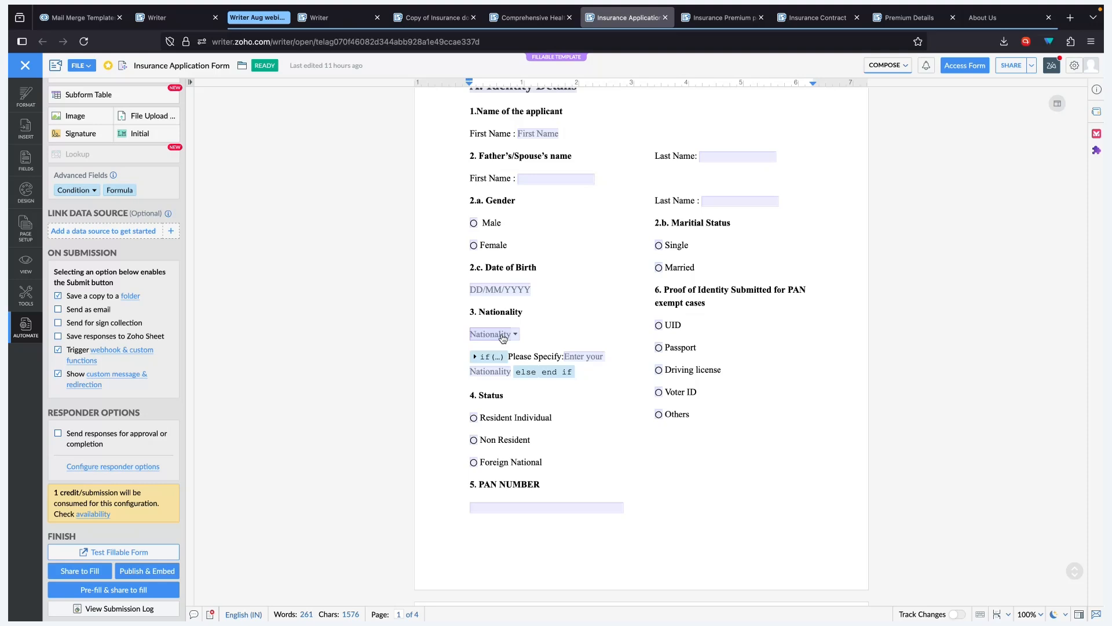
pyautogui.click(474, 357)
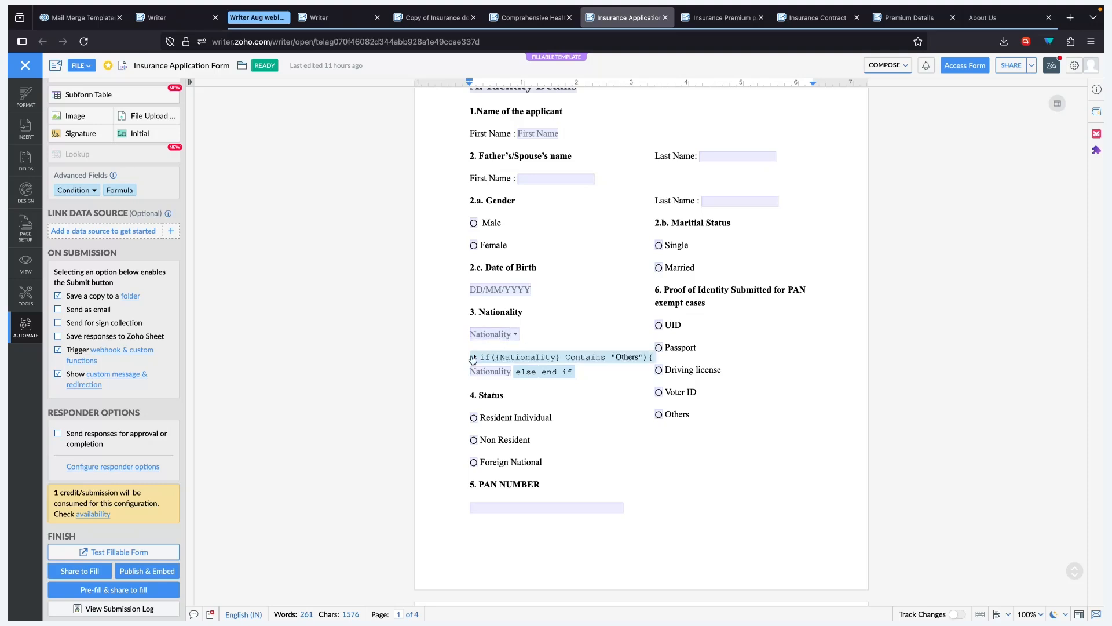
pyautogui.click(474, 357)
pyautogui.scroll(5, 117, 198)
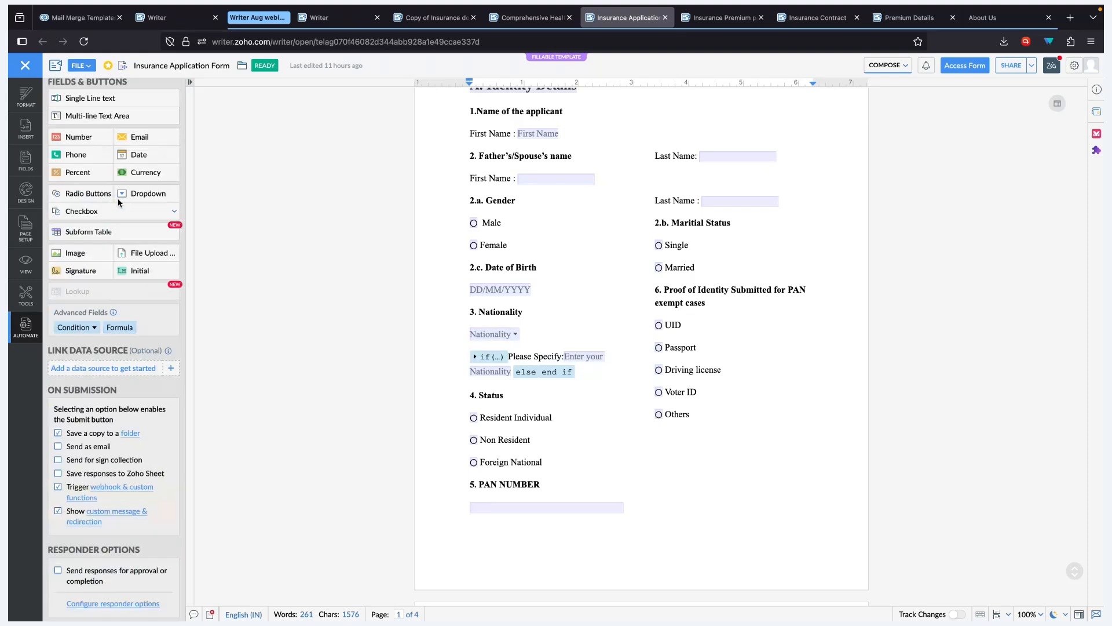
pyautogui.click(85, 355)
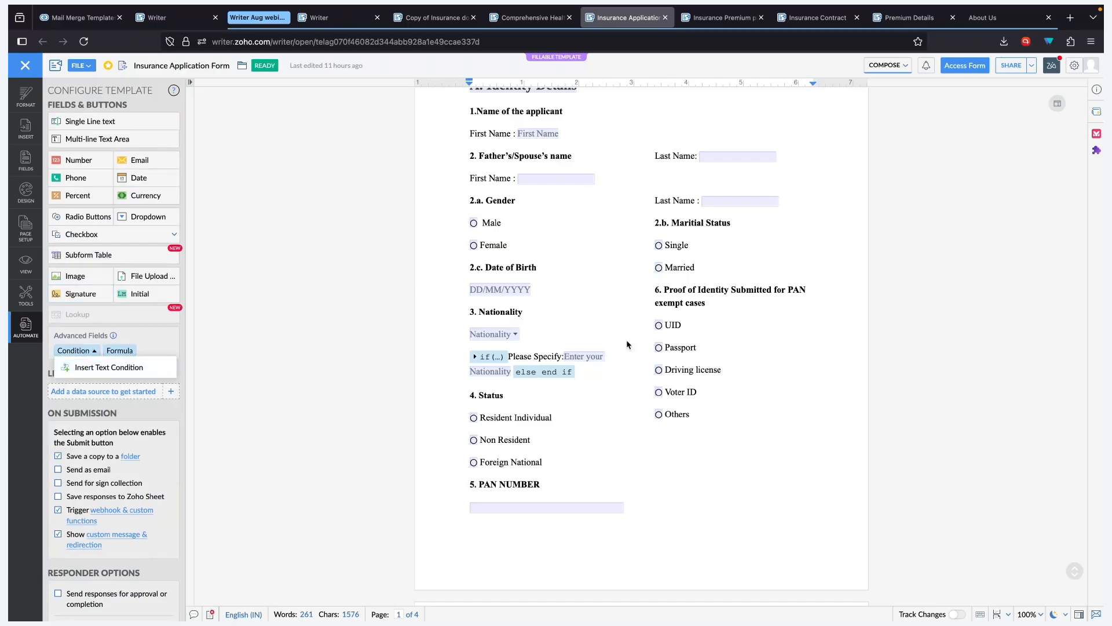
pyautogui.click(474, 357)
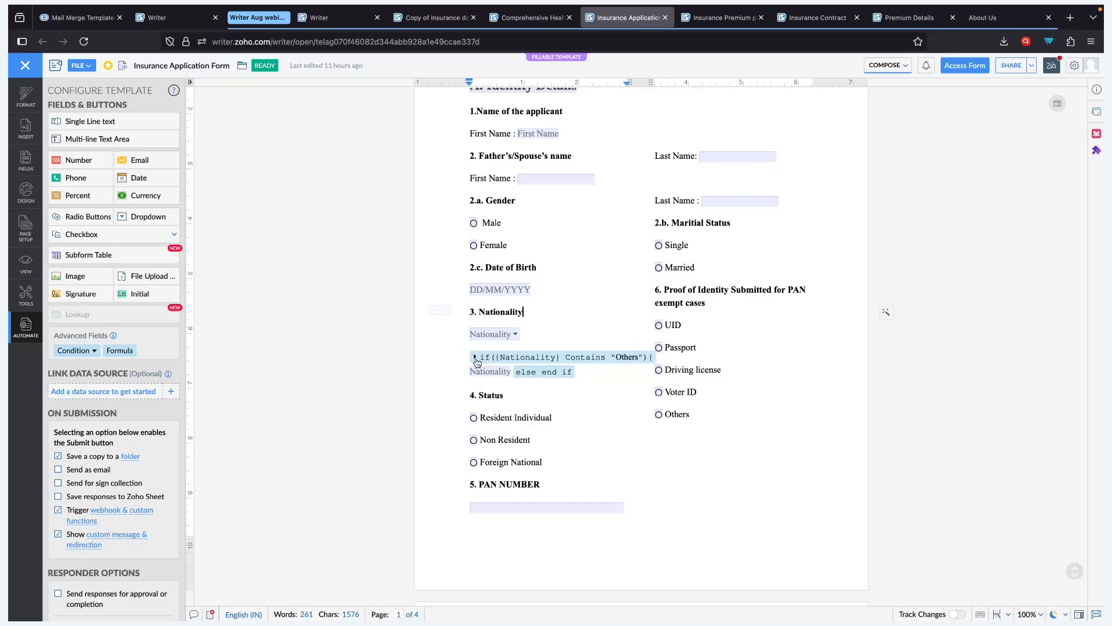
pyautogui.click(475, 359)
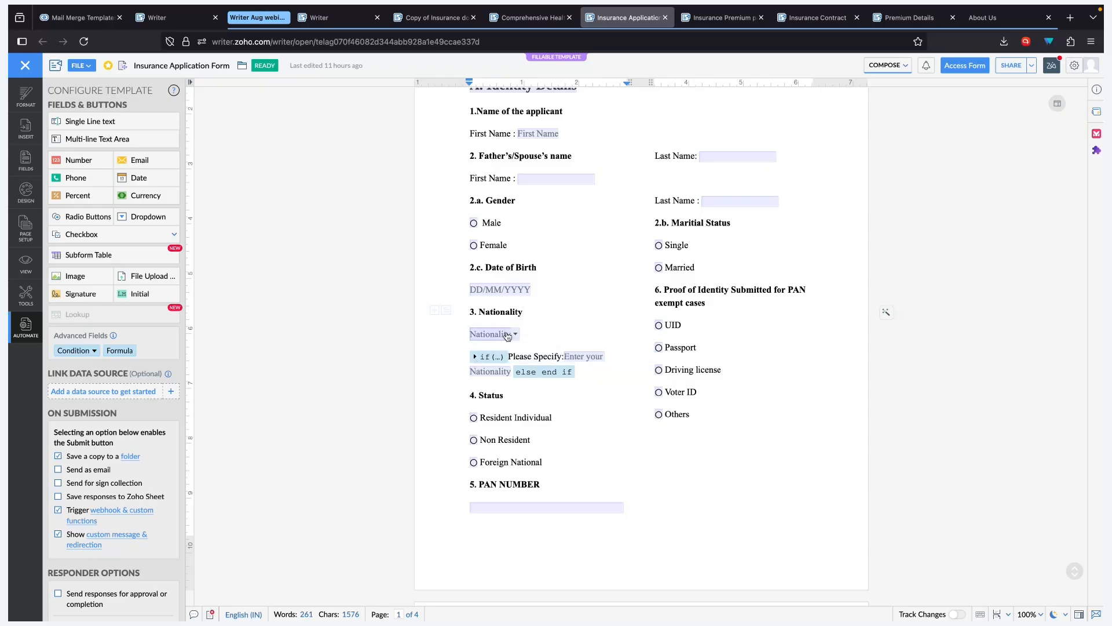
pyautogui.moveTo(473, 356)
pyautogui.click(494, 341)
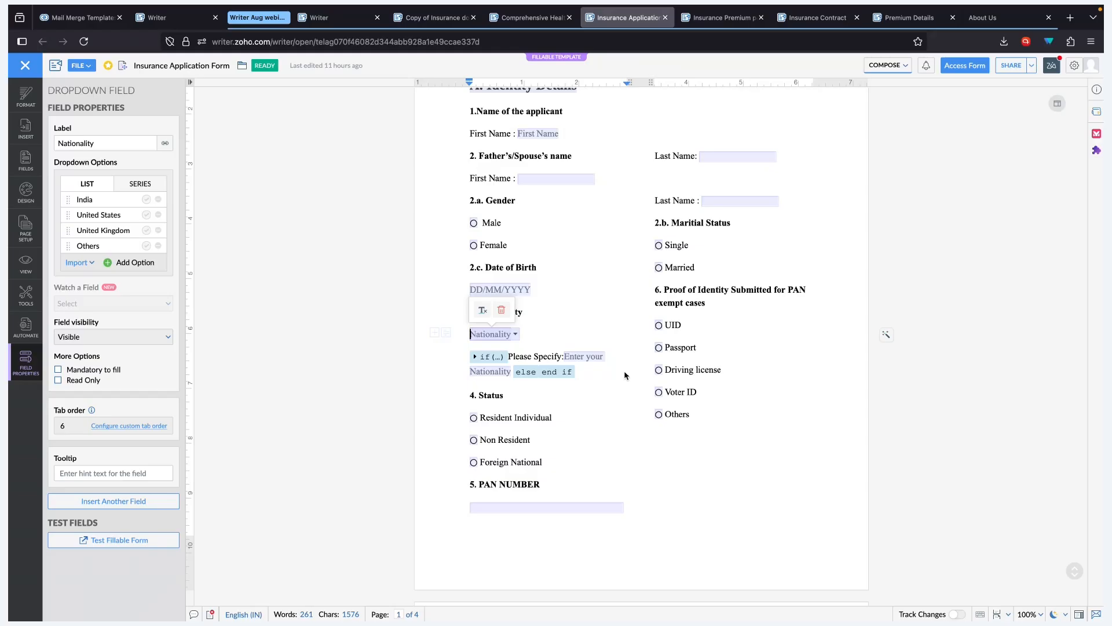
# Review the Address Details and File upload sections, and open the field properties of the Proof of Address 1 upload.
pyautogui.scroll(-5, 626, 374)
pyautogui.scroll(-1, 626, 375)
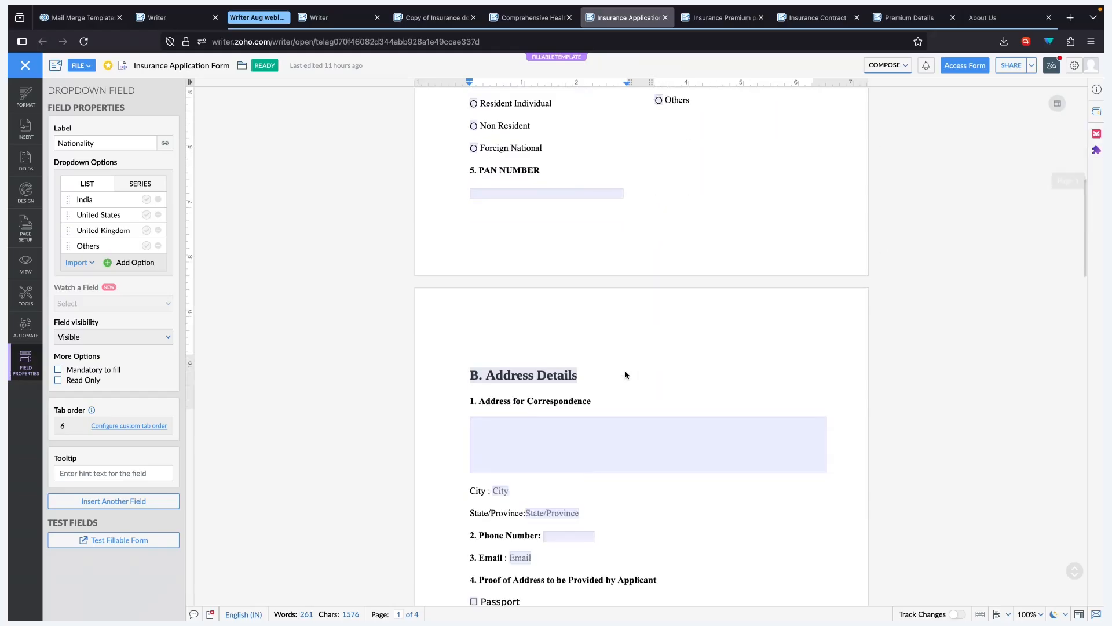
pyautogui.scroll(-5, 626, 375)
pyautogui.scroll(1, 624, 375)
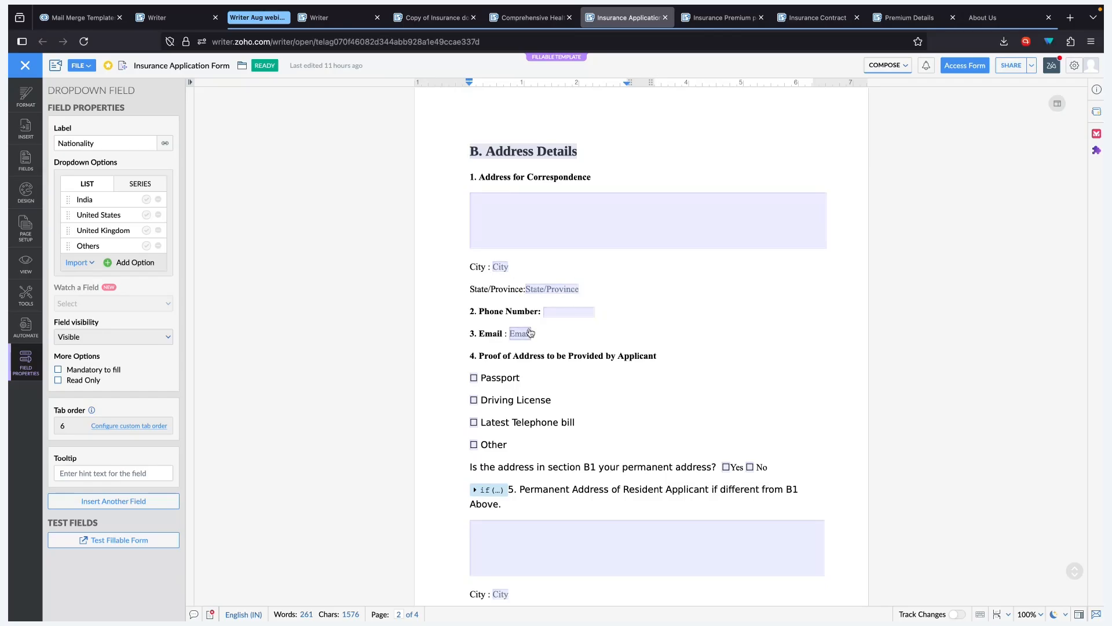
pyautogui.scroll(-3, 508, 362)
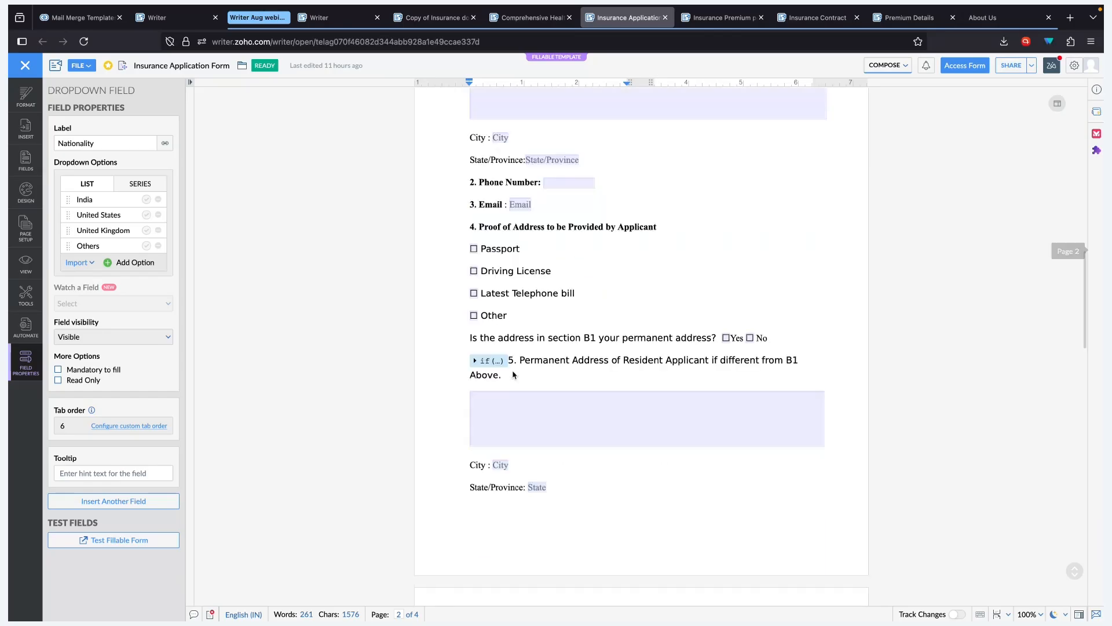
pyautogui.scroll(-4, 530, 413)
pyautogui.scroll(-4, 535, 417)
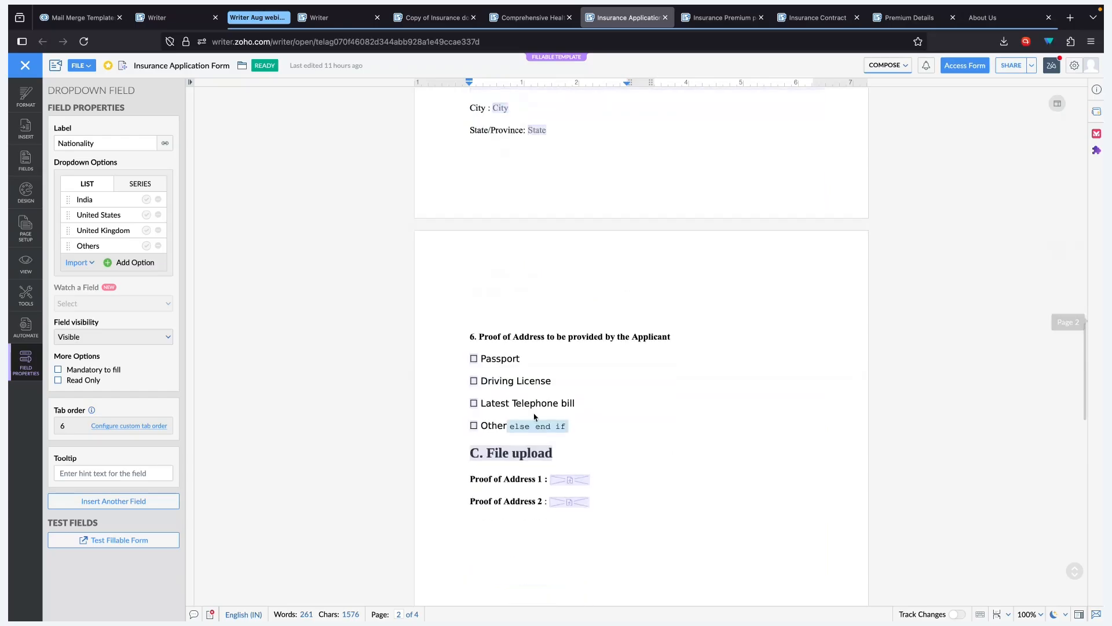
pyautogui.scroll(-2, 530, 417)
pyautogui.click(563, 388)
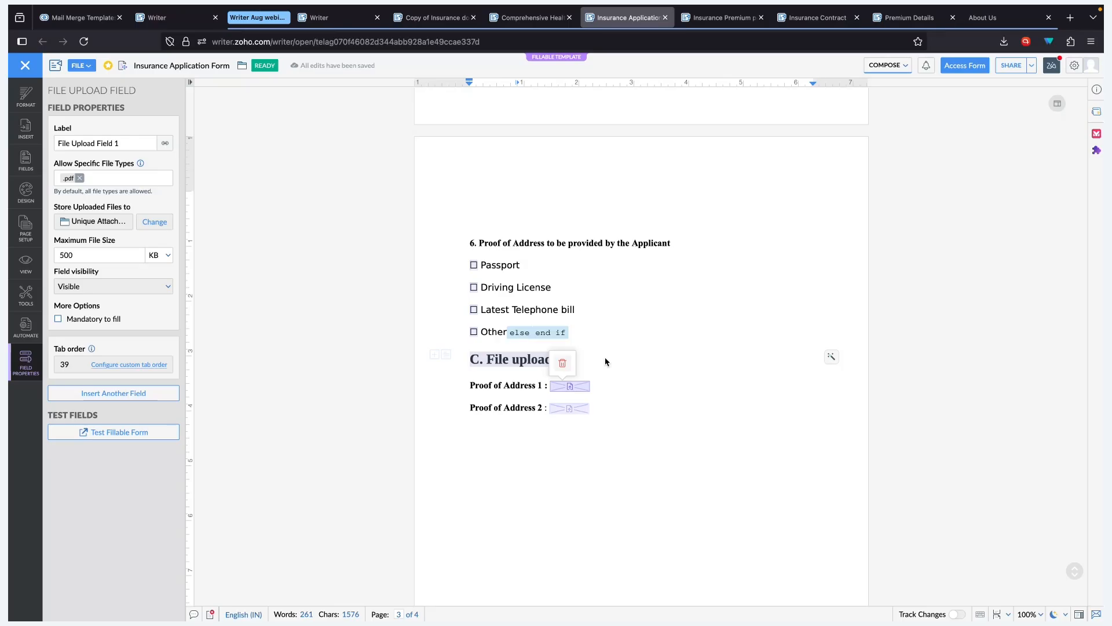
# Inspect the Dependent Details subform table's properties and the field types available for the fillable template.
pyautogui.scroll(-10, 605, 360)
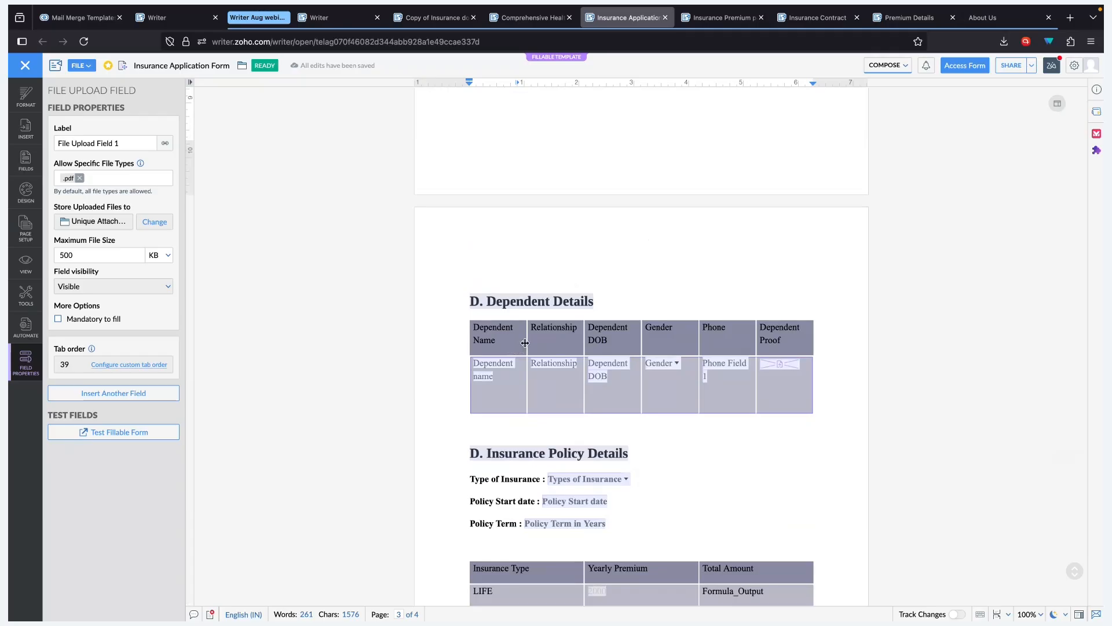
pyautogui.click(517, 347)
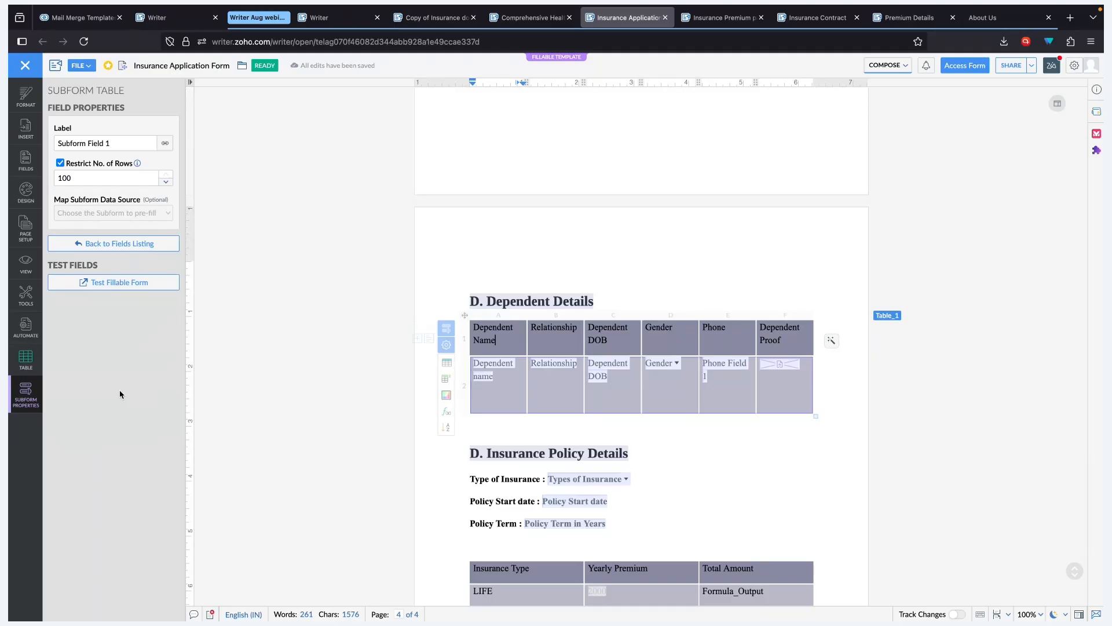
pyautogui.click(28, 336)
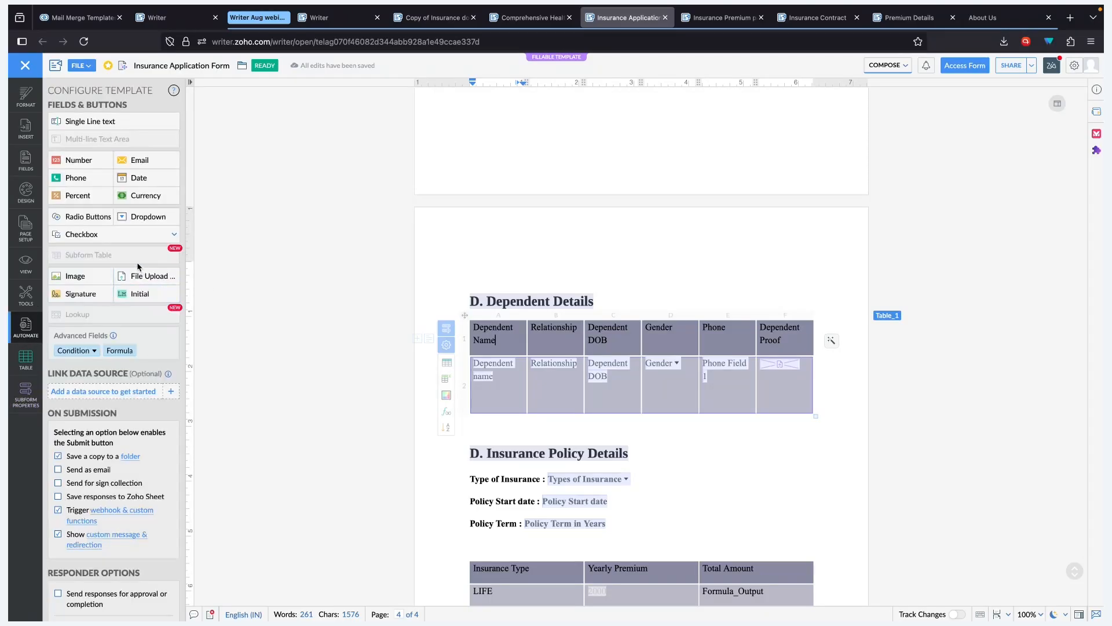
pyautogui.click(340, 277)
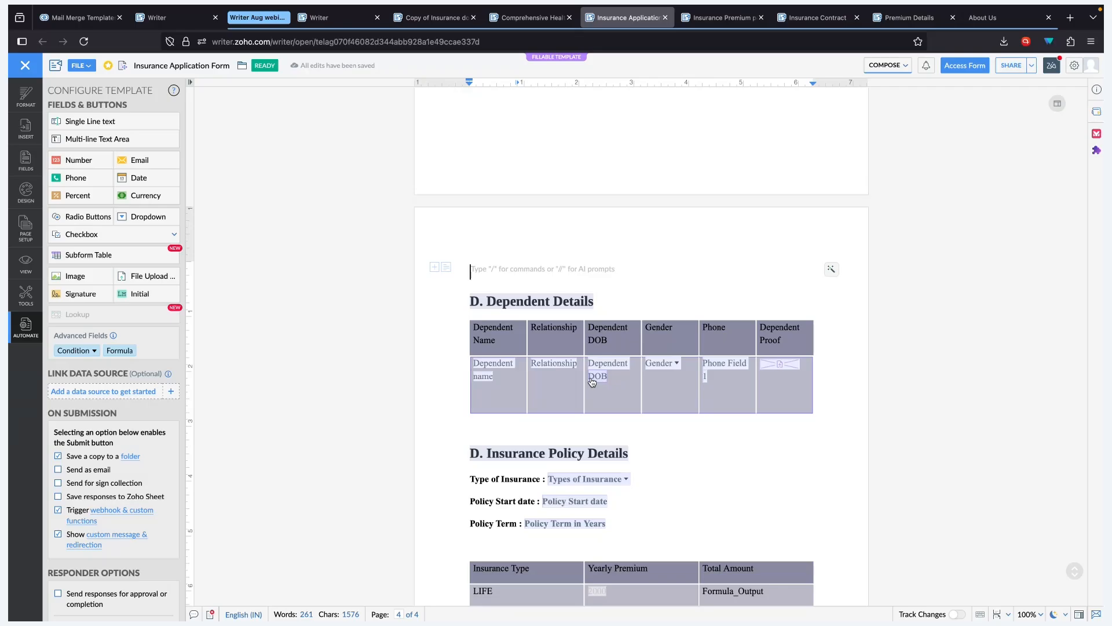
# Reopen the Dependent Details subform's properties from its Dependent name cell and go to the subform's label.
pyautogui.click(513, 387)
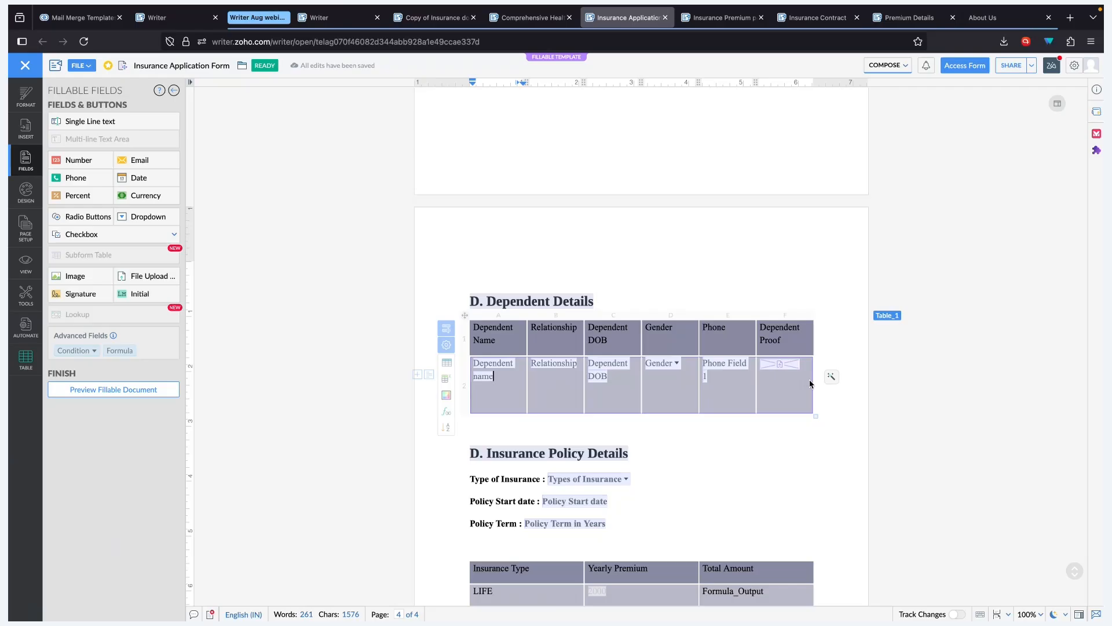
pyautogui.click(446, 328)
pyautogui.click(142, 143)
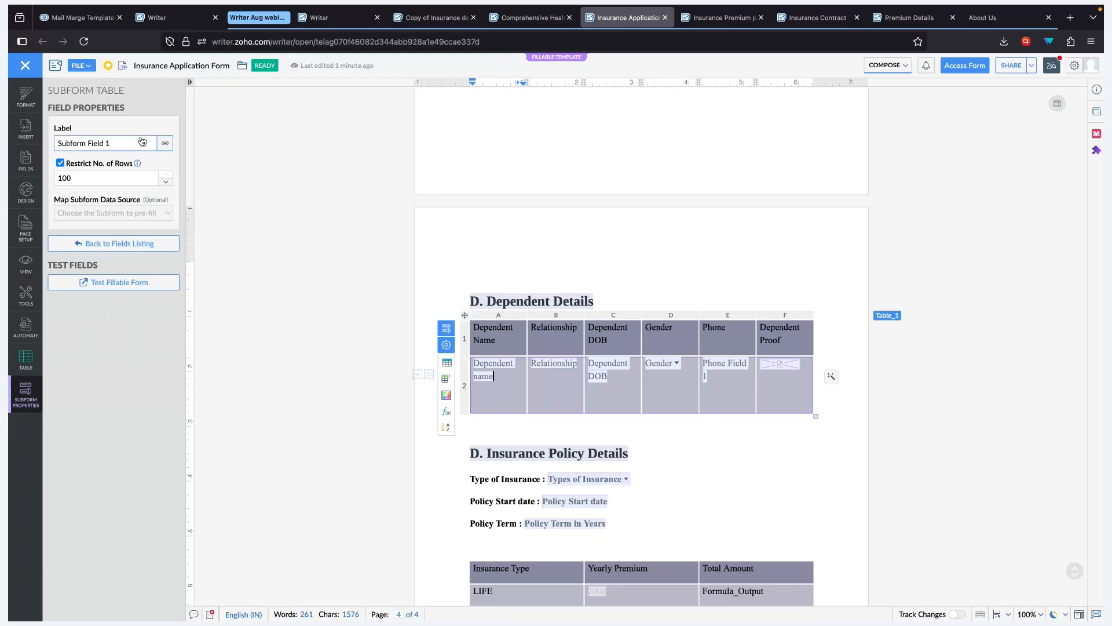
# Restrict the Dependent Details subform to 5 rows and reopen the subform's properties.
pyautogui.click(162, 181)
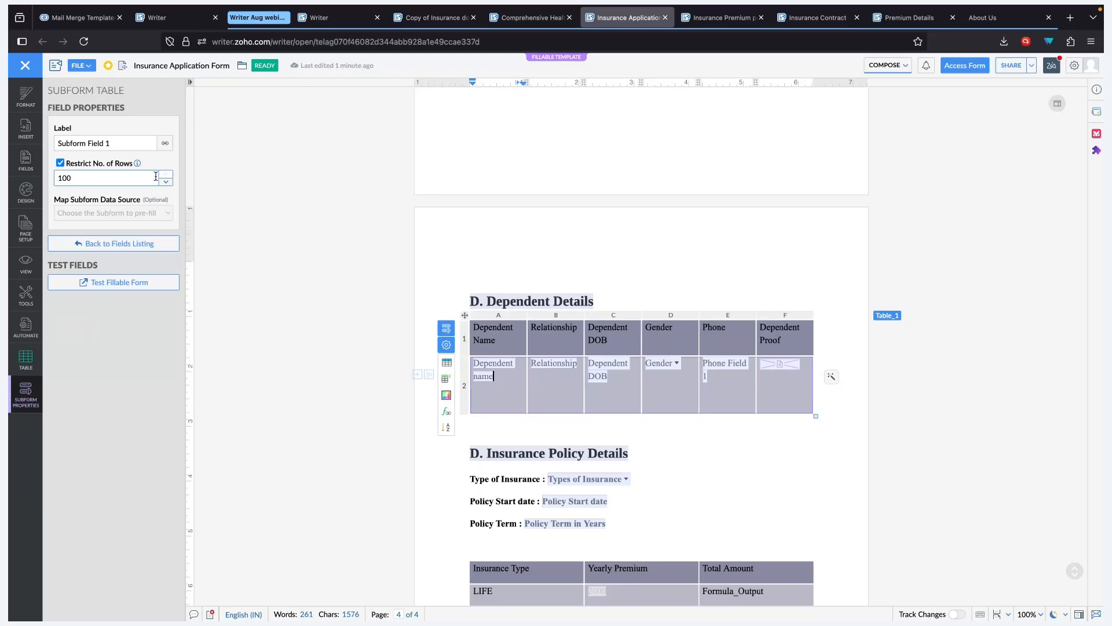
pyautogui.doubleClick(143, 177)
pyautogui.write('5')
pyautogui.click(148, 161)
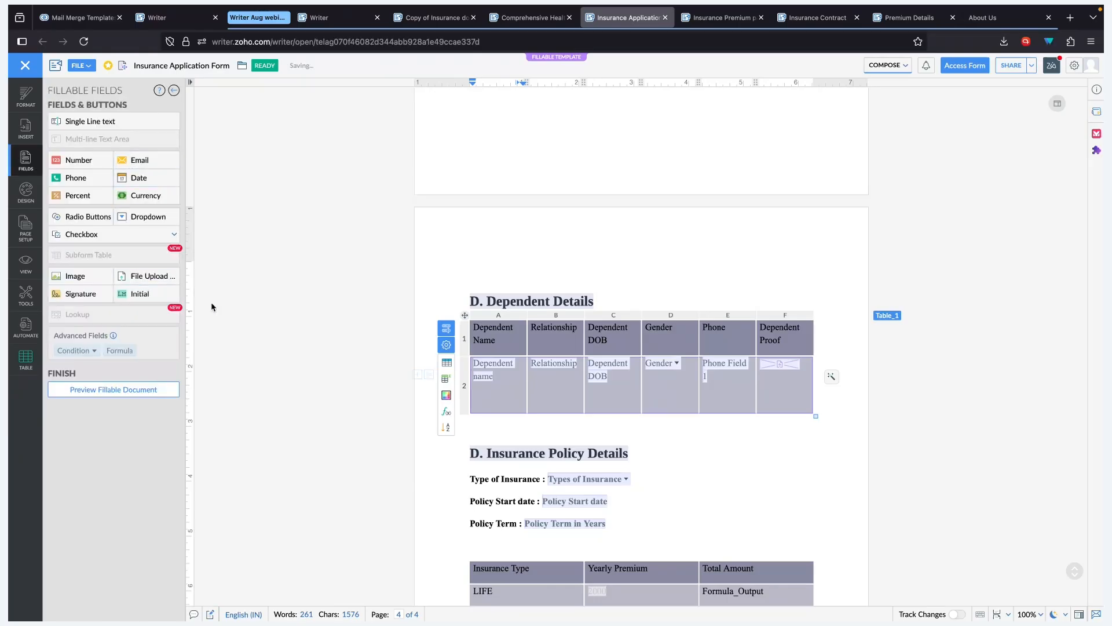
pyautogui.click(449, 335)
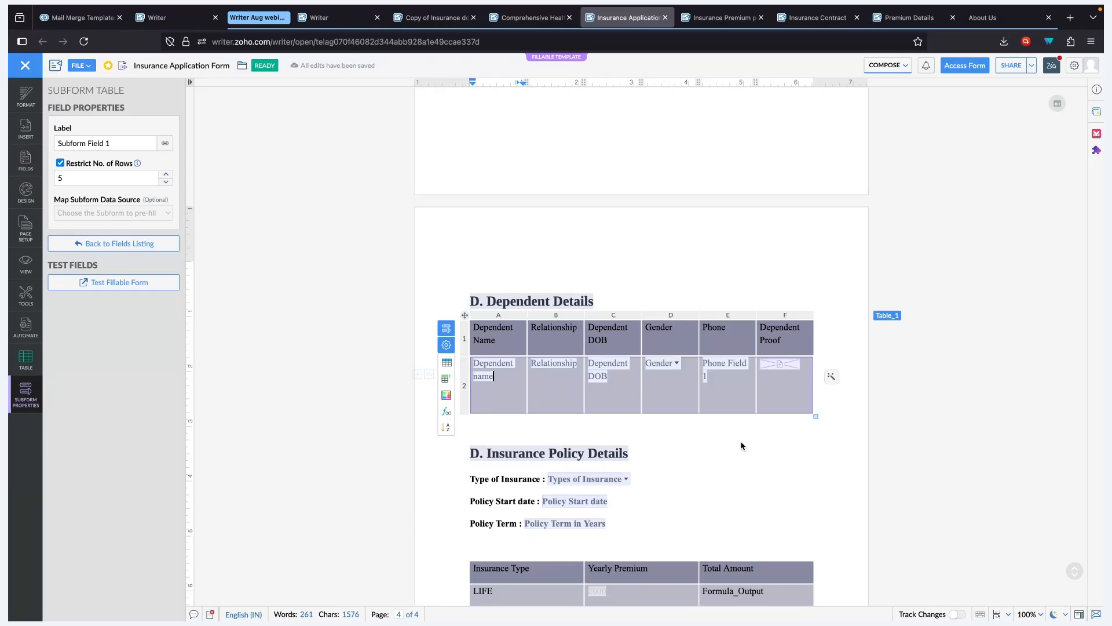
# Inspect the field properties and options of the Types of Insurance dropdown in the Insurance Policy Details section.
pyautogui.click(686, 446)
pyautogui.scroll(-1, 680, 442)
pyautogui.scroll(-3, 680, 442)
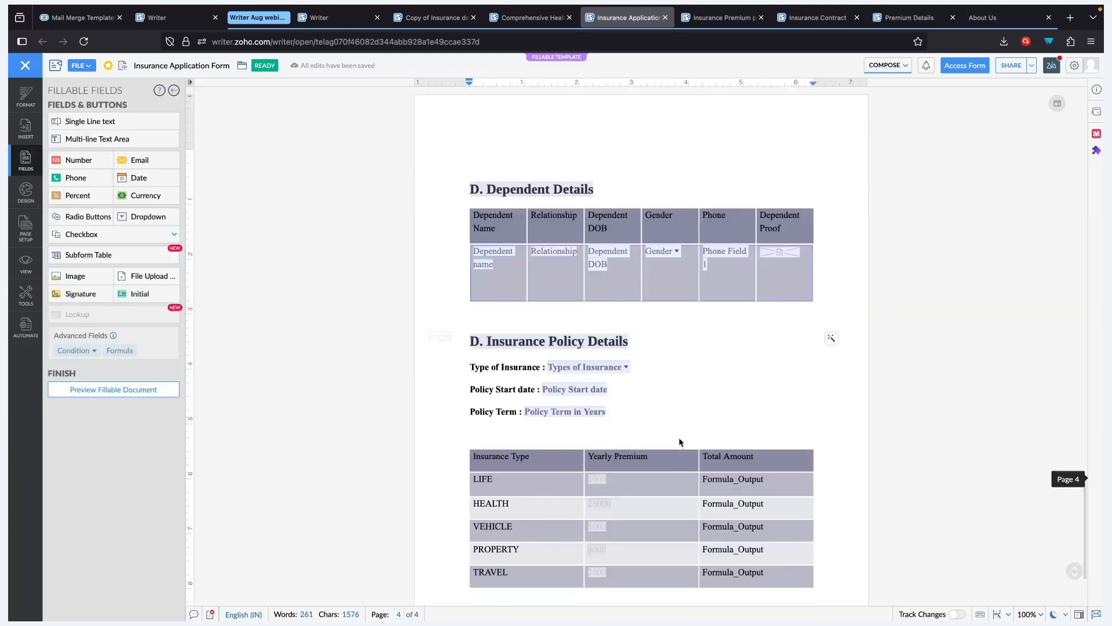
pyautogui.scroll(-3, 680, 442)
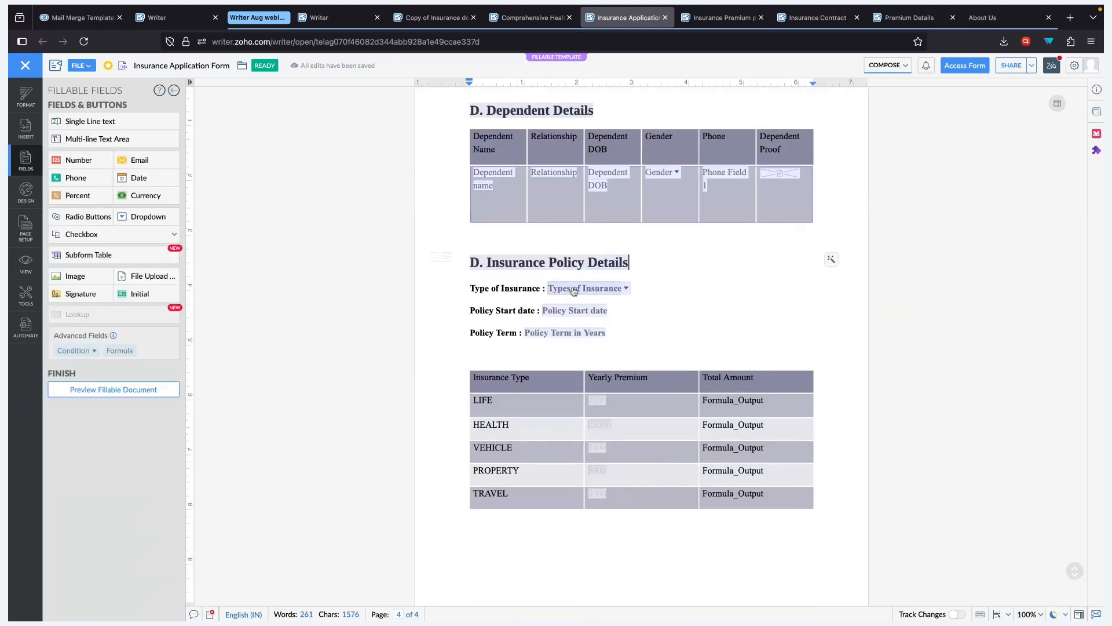
pyautogui.click(573, 289)
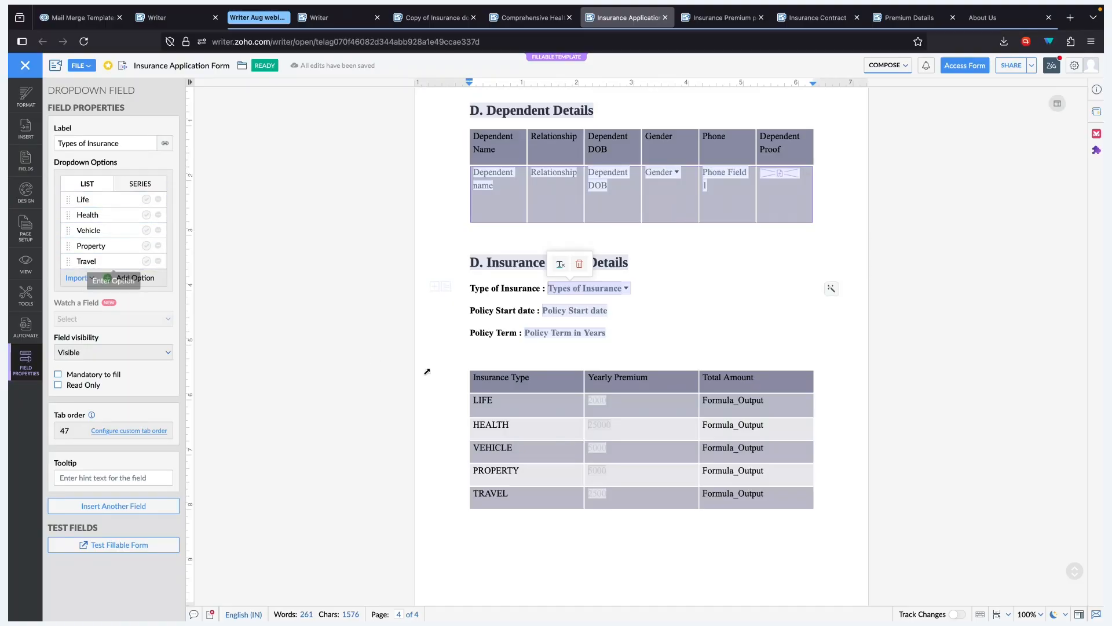
pyautogui.scroll(-1, 553, 378)
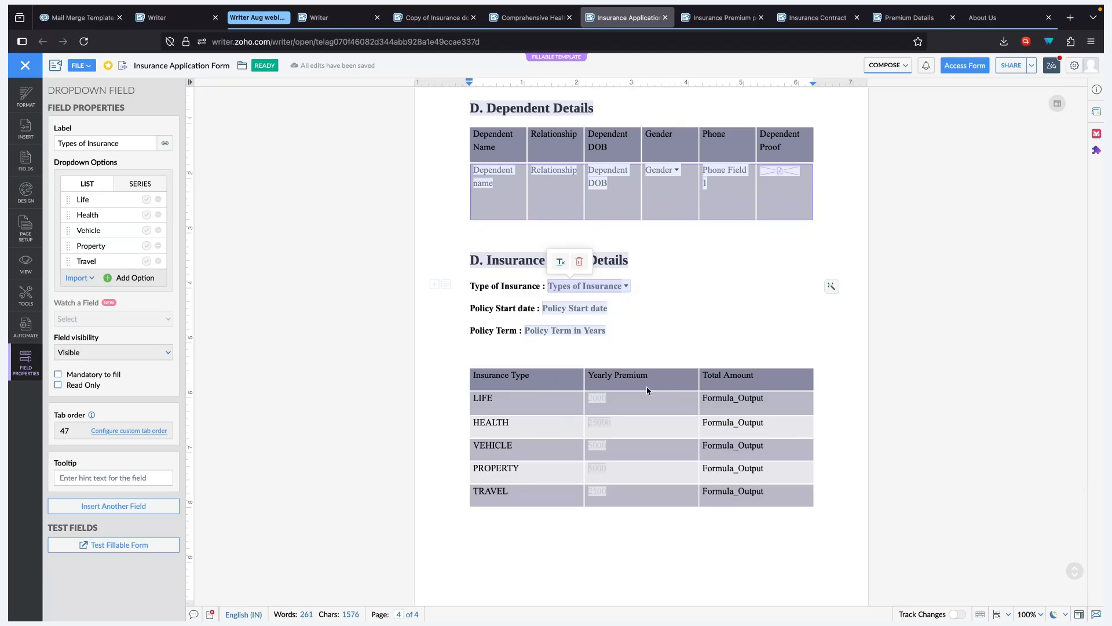
# Inspect the row condition on the LIFE row of the premium table, cancel the condition editor and reload the document.
pyautogui.click(527, 398)
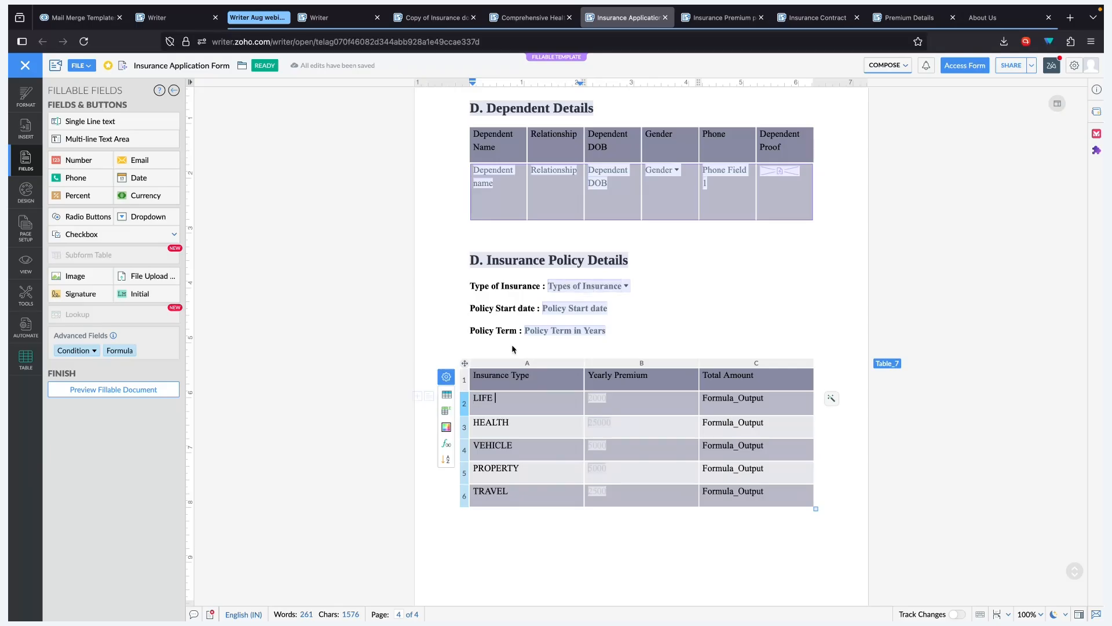
pyautogui.click(467, 406)
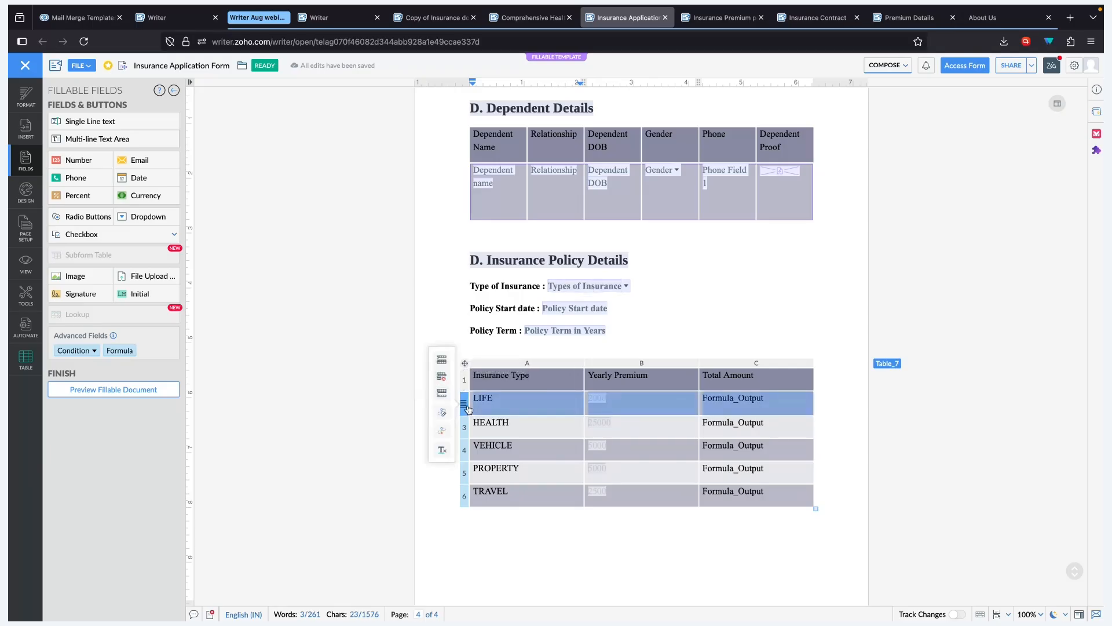
pyautogui.click(442, 412)
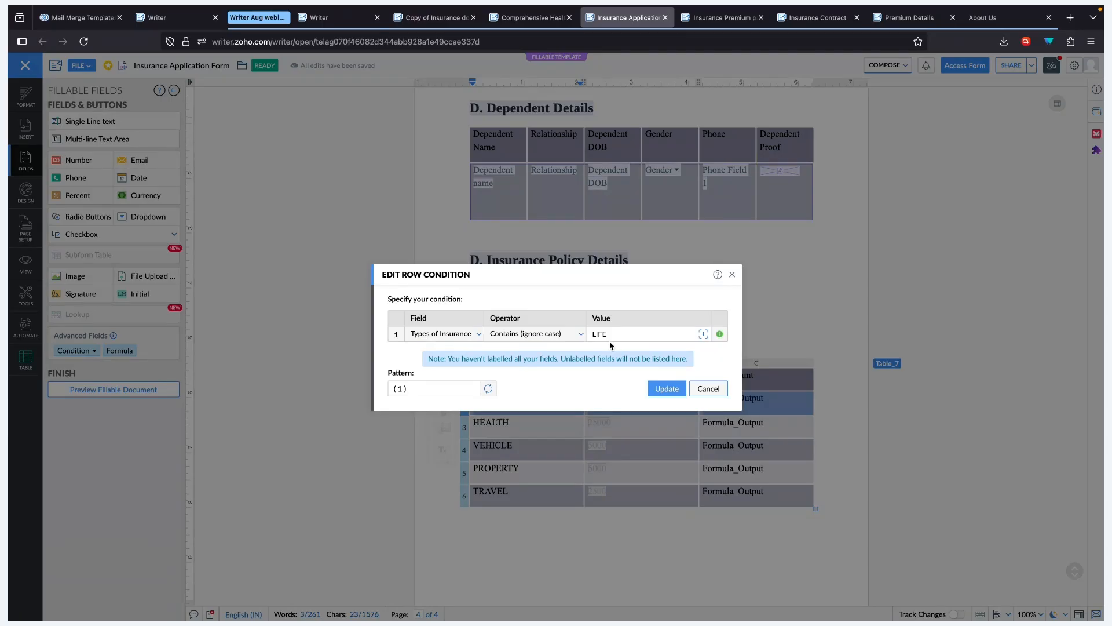
pyautogui.click(697, 390)
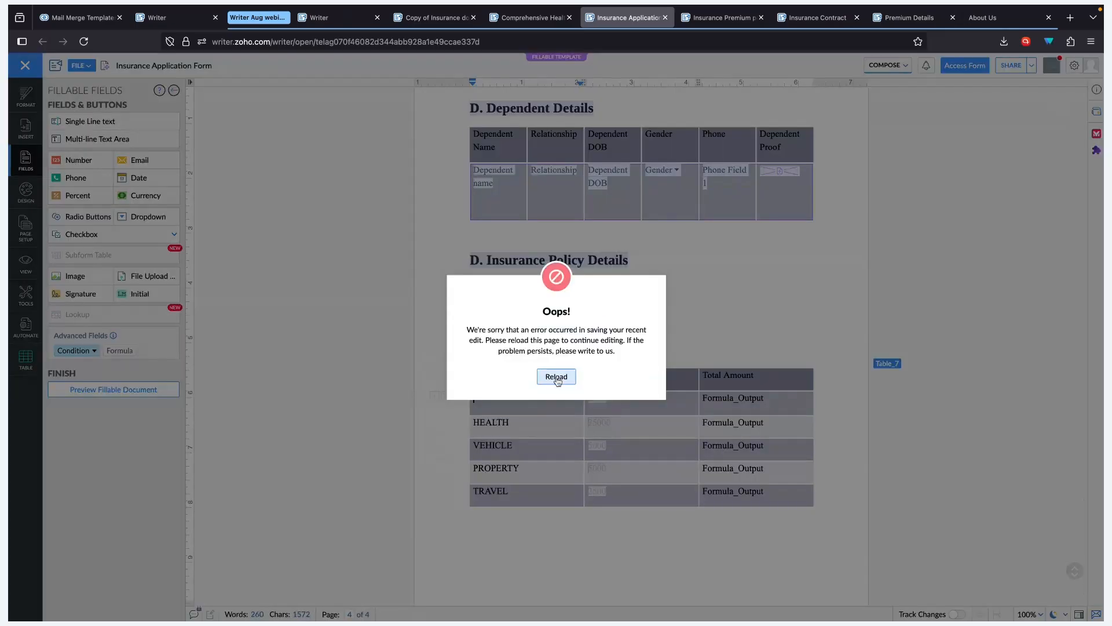
pyautogui.click(556, 377)
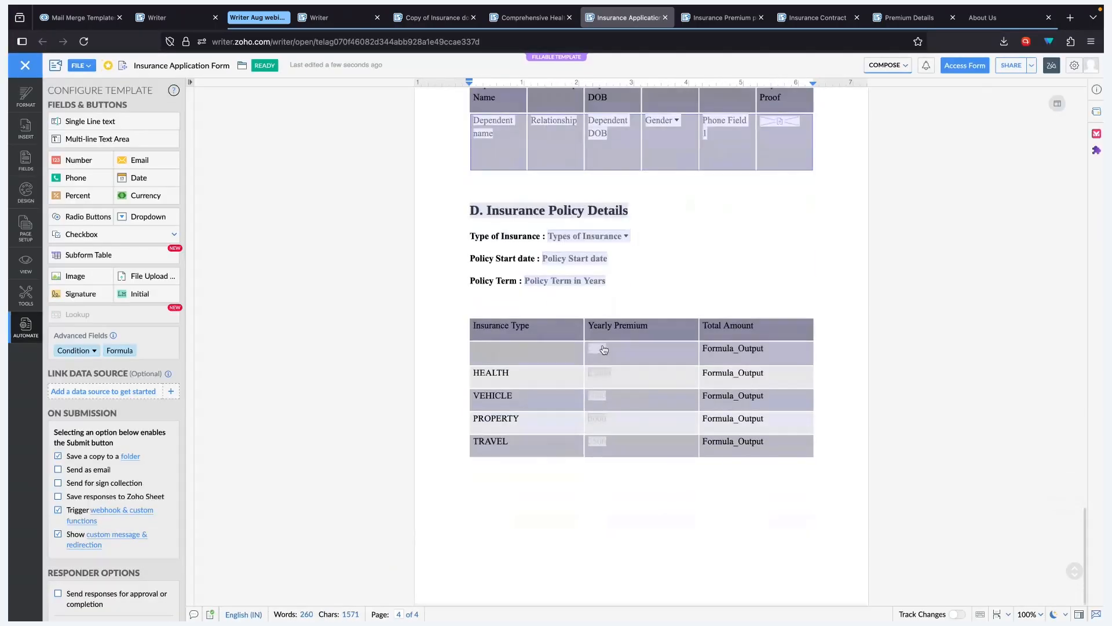
# Inspect the Life Insurance yearly premium field's properties and its Total Amount formula with the available number formats, and cancel the formula editor.
pyautogui.click(600, 350)
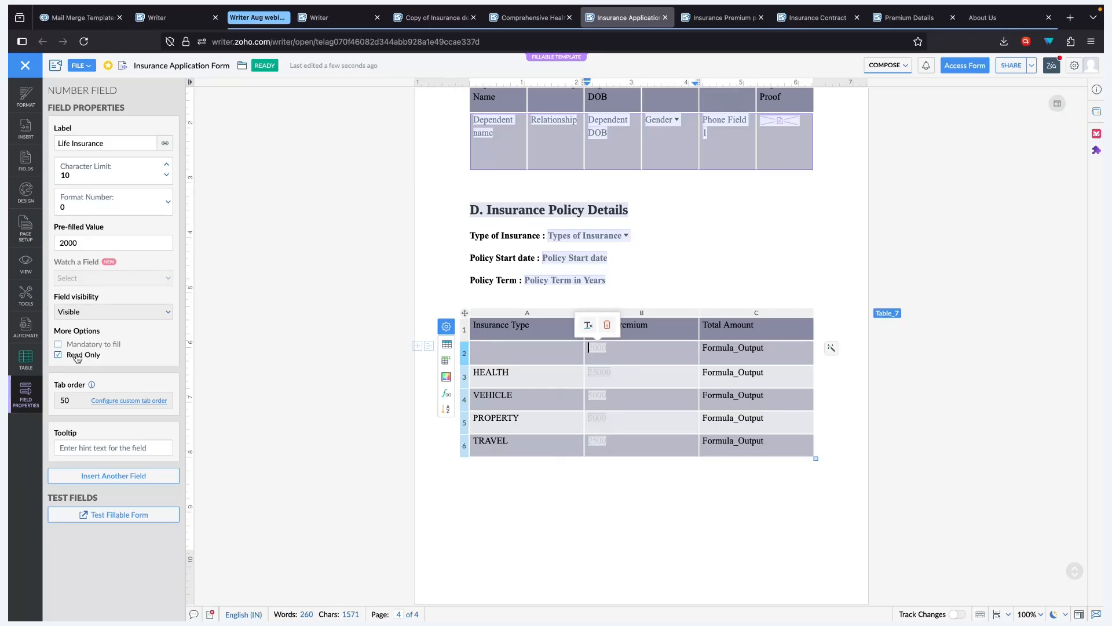
pyautogui.click(752, 349)
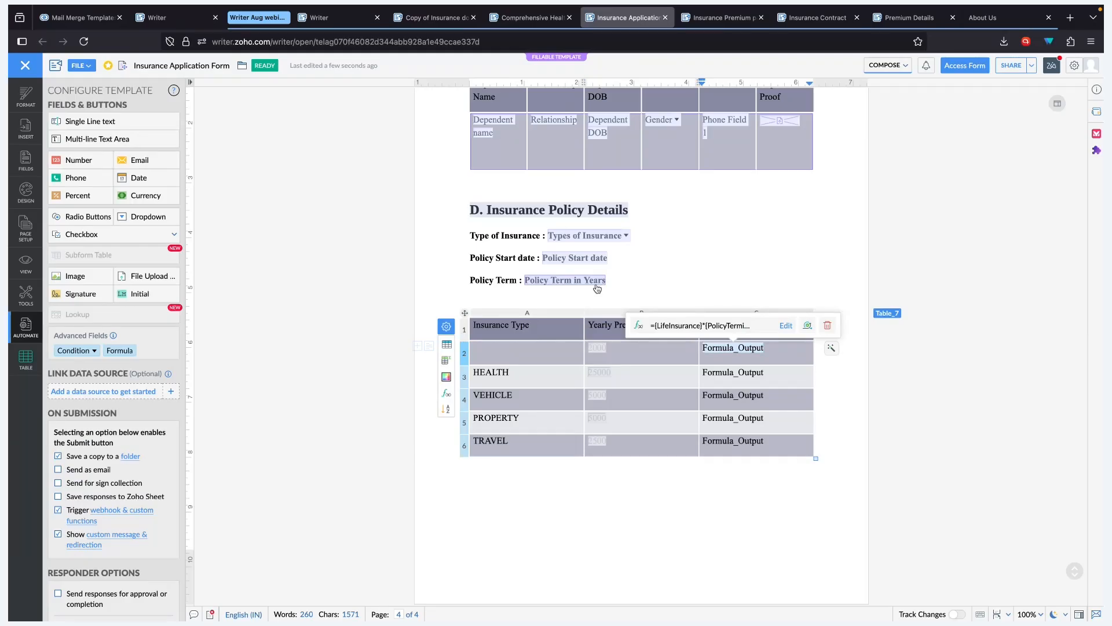
pyautogui.click(786, 325)
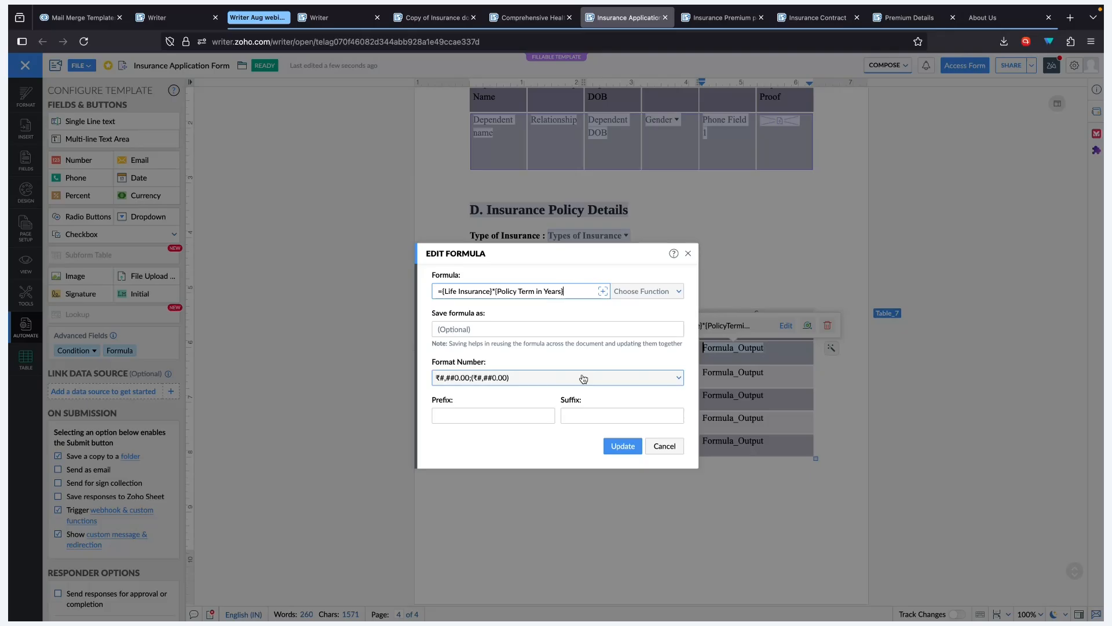
pyautogui.click(485, 380)
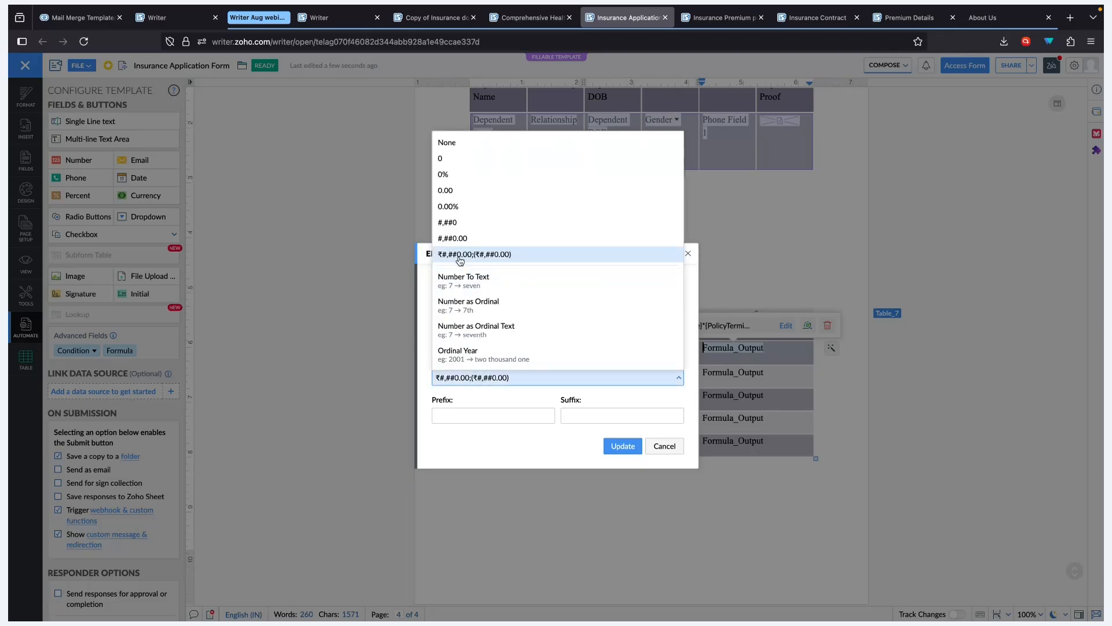
pyautogui.click(493, 383)
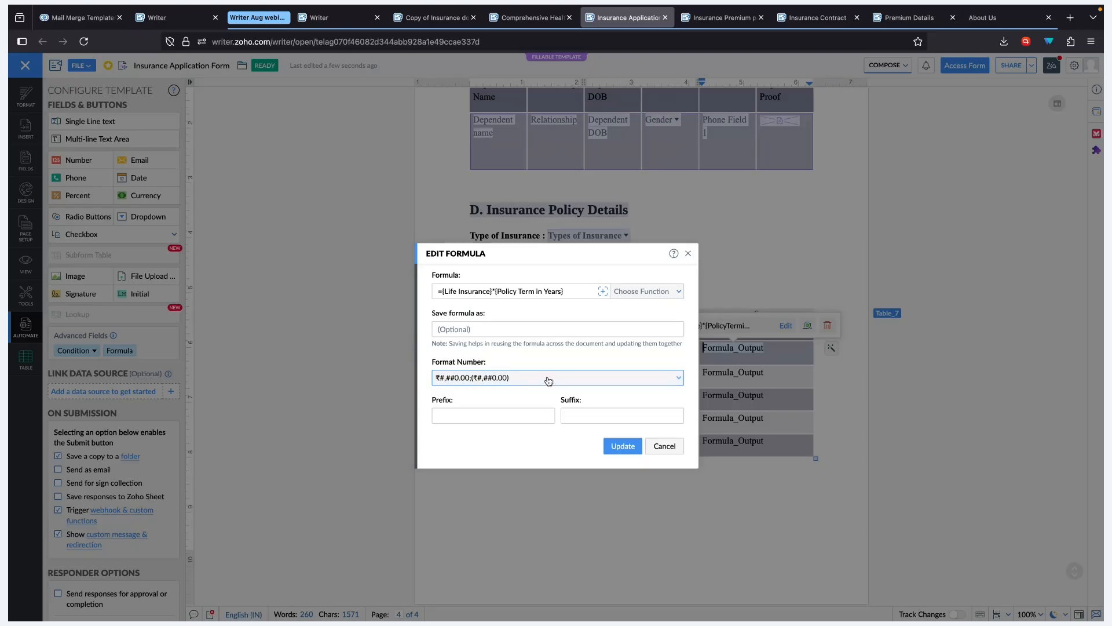
pyautogui.click(664, 446)
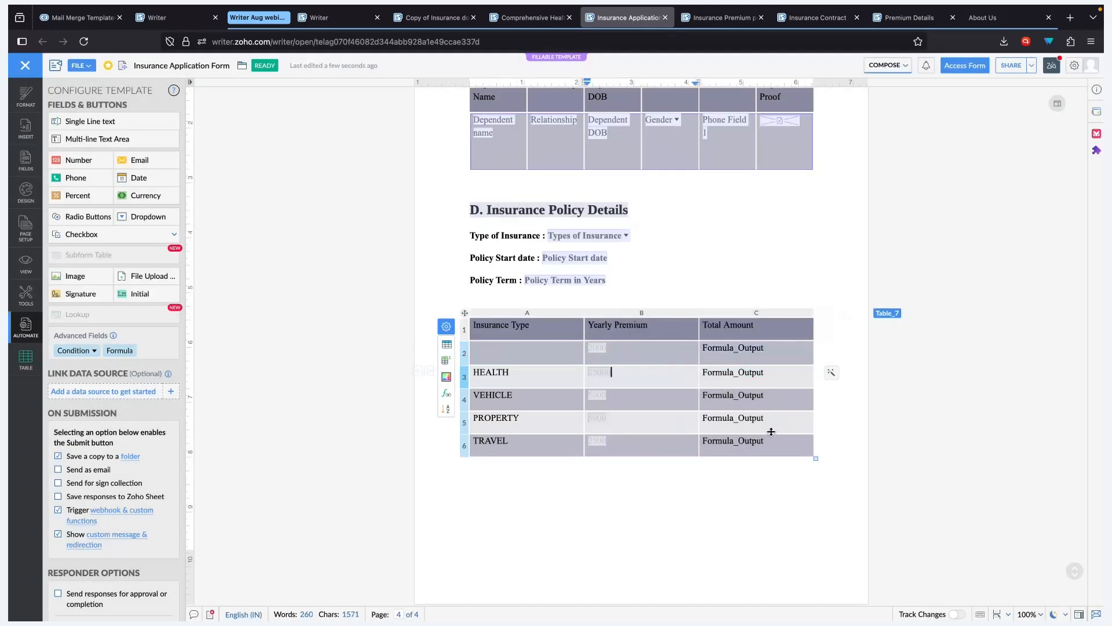
# View the fillable form in fill mode, return to the template and open its on-submission webhook and custom function settings.
pyautogui.scroll(5, 772, 435)
pyautogui.scroll(20, 772, 435)
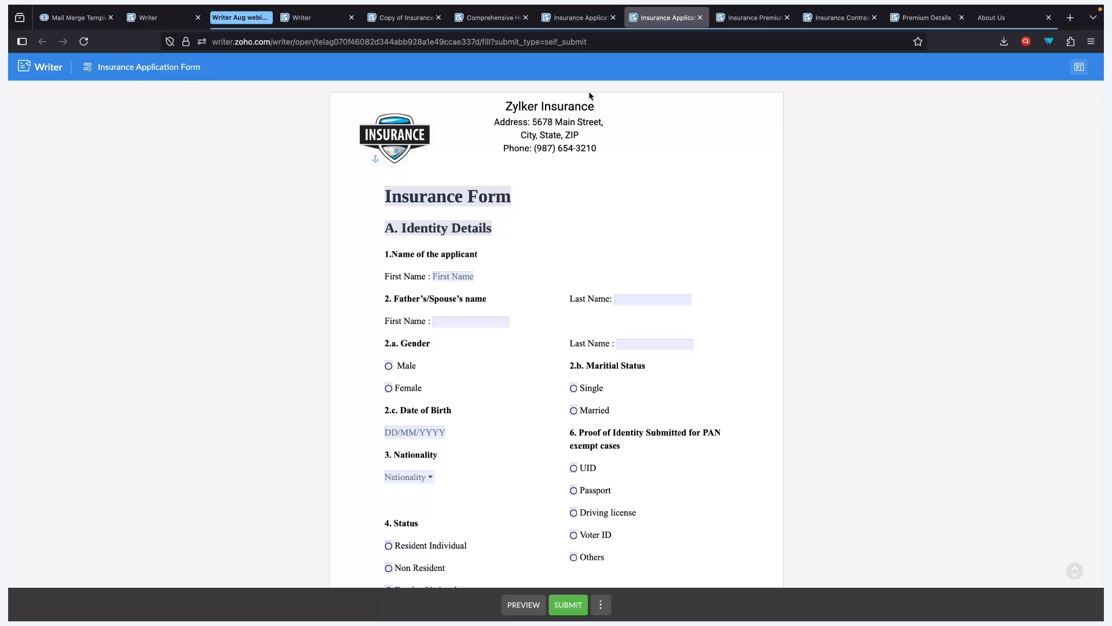
pyautogui.click(578, 18)
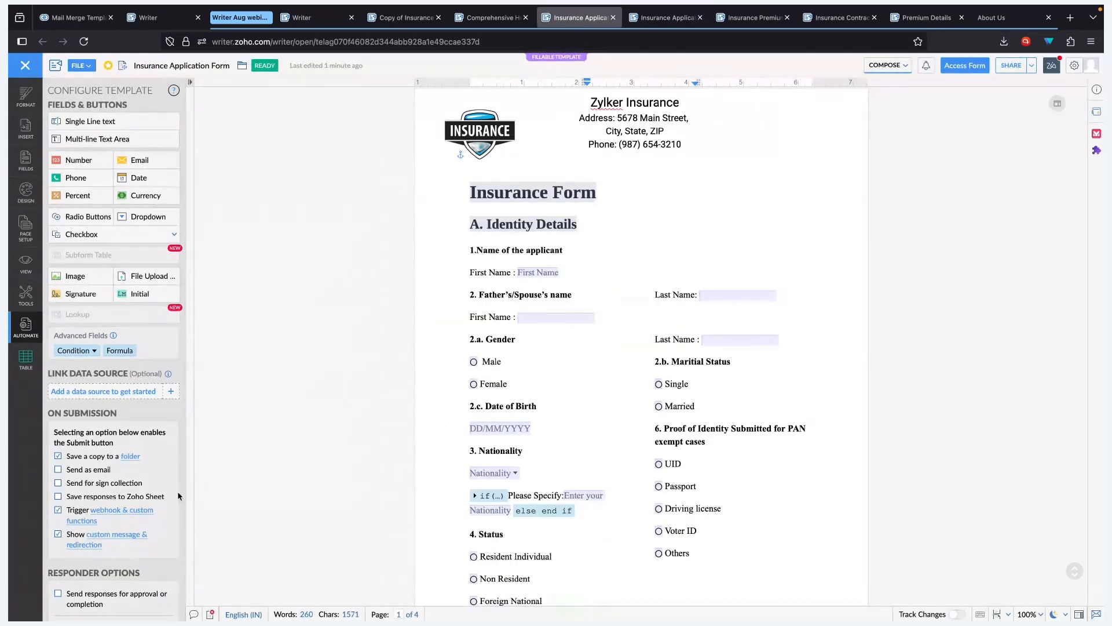
pyautogui.scroll(-2, 177, 492)
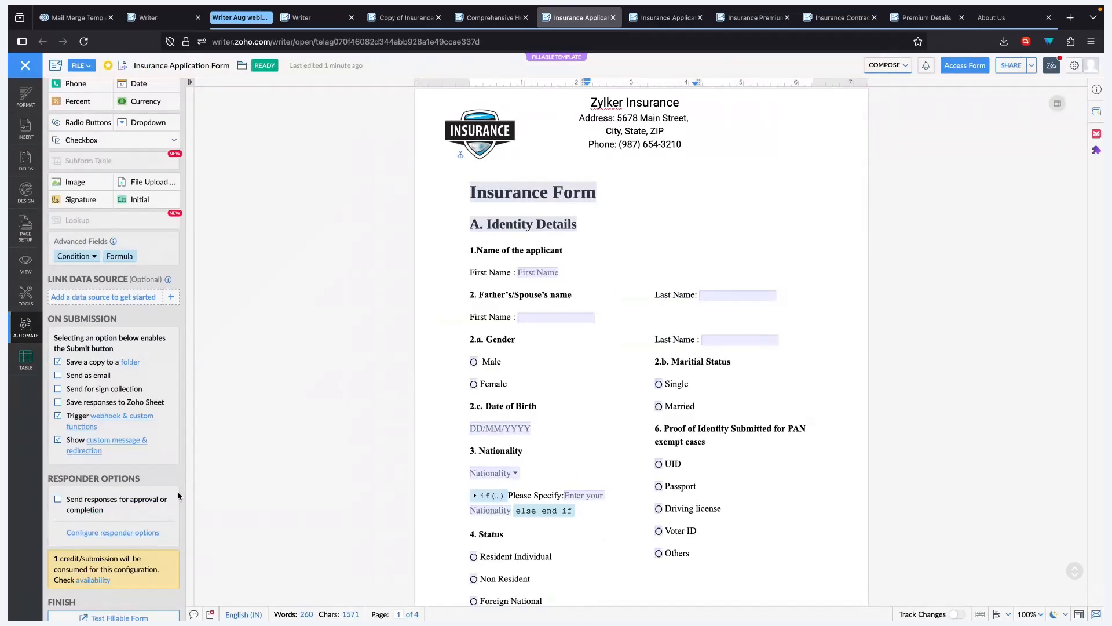
pyautogui.click(109, 416)
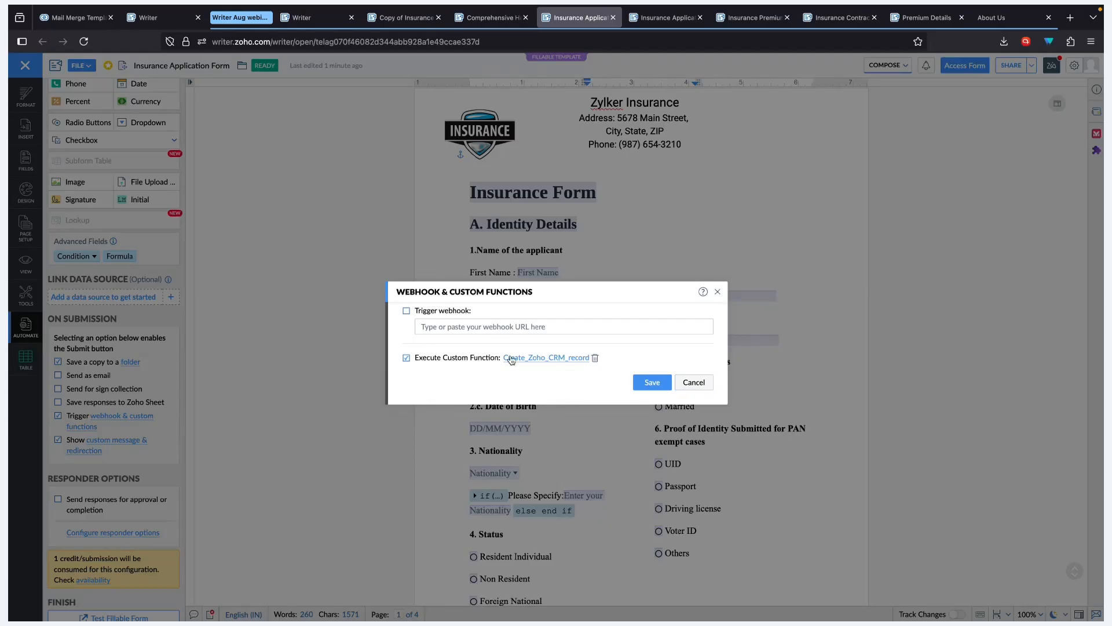
# View the Insurance Receipts module in Zoho CRM, and back in the form template review the code of the Create_Zoho_CRM_record custom function.
pyautogui.click(62, 17)
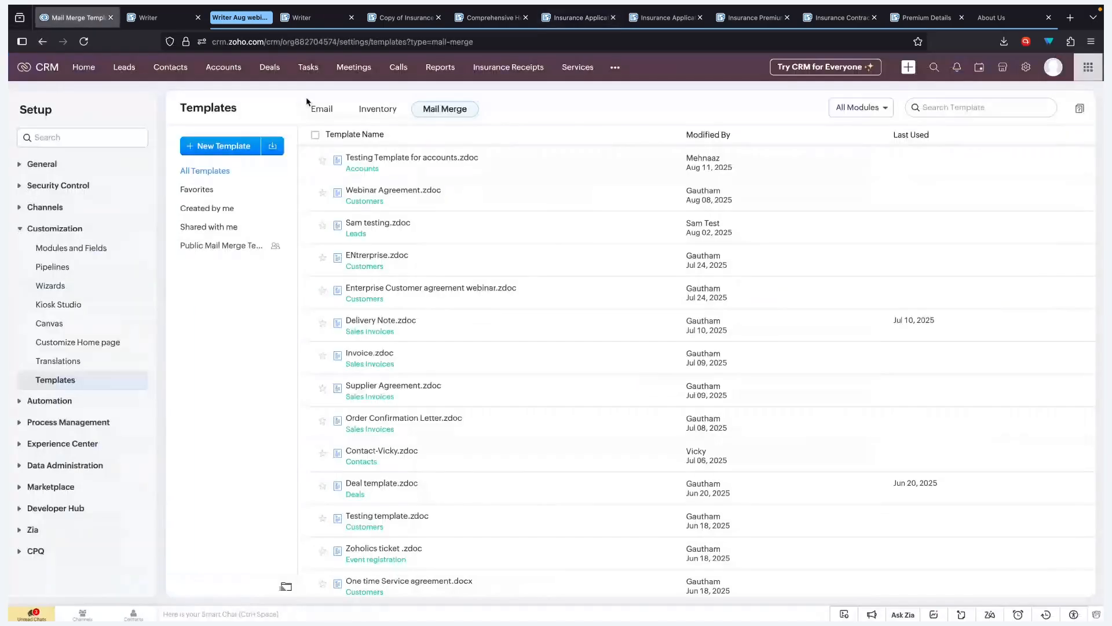
pyautogui.click(537, 71)
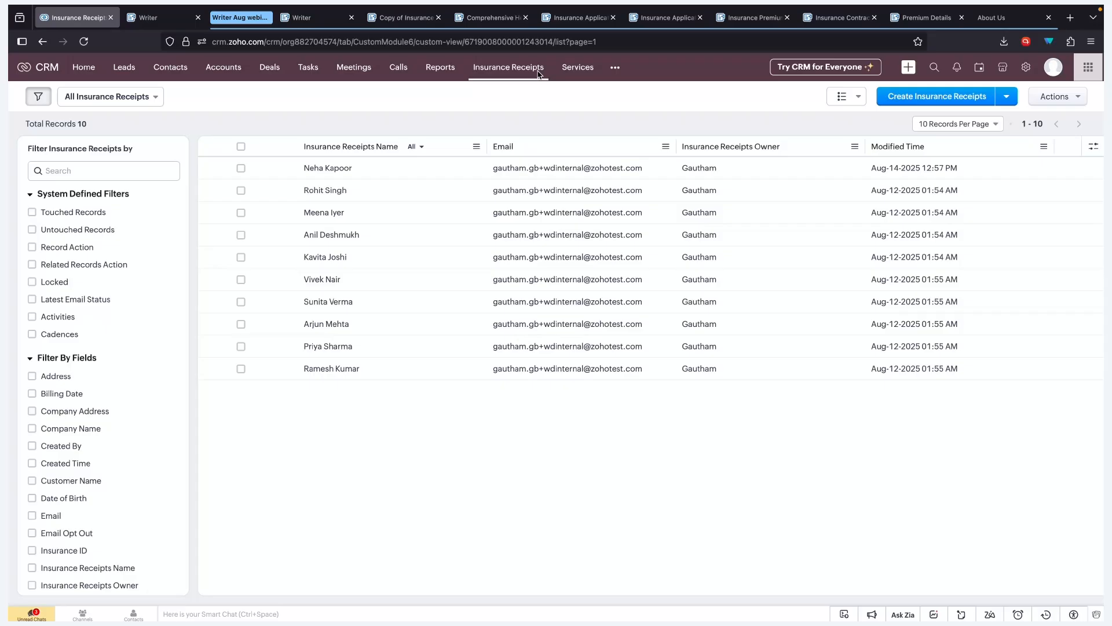
pyautogui.click(571, 22)
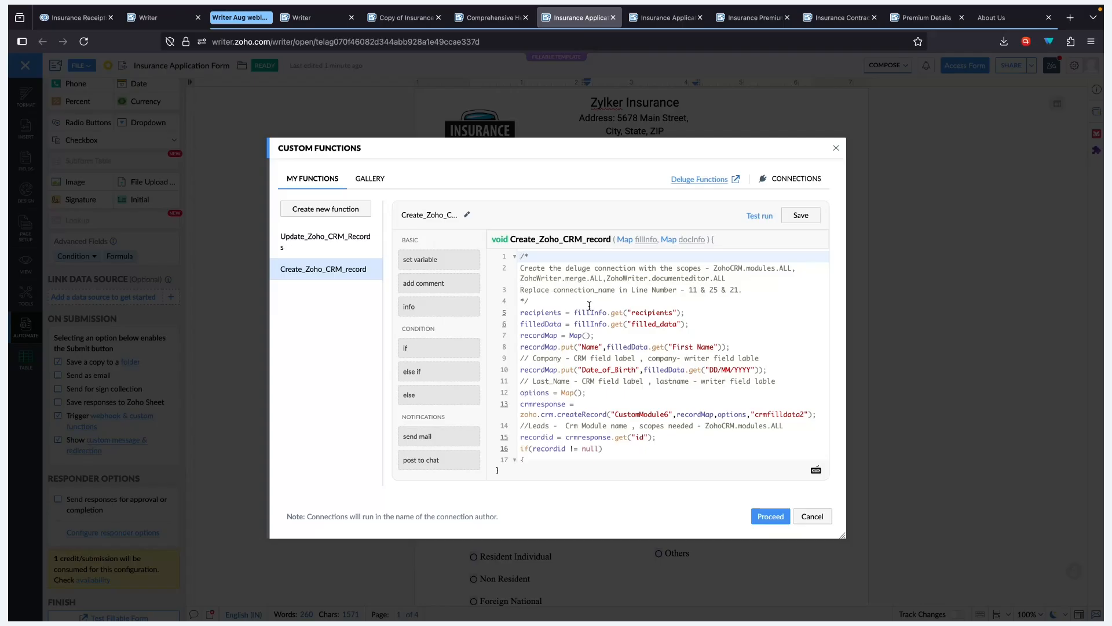
pyautogui.scroll(-2, 589, 305)
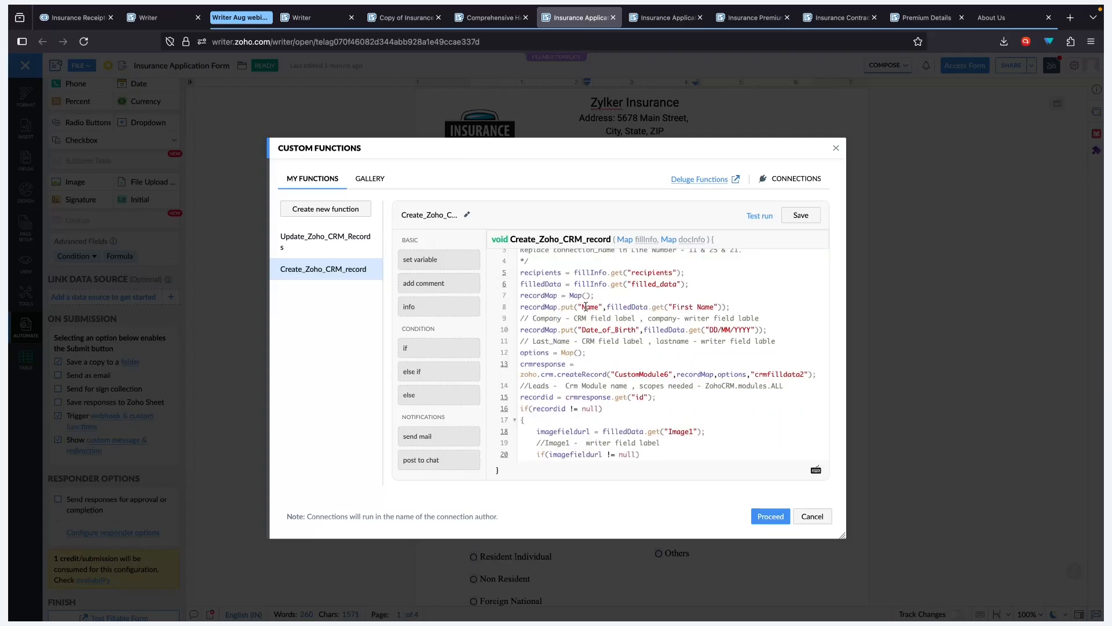
pyautogui.click(597, 328)
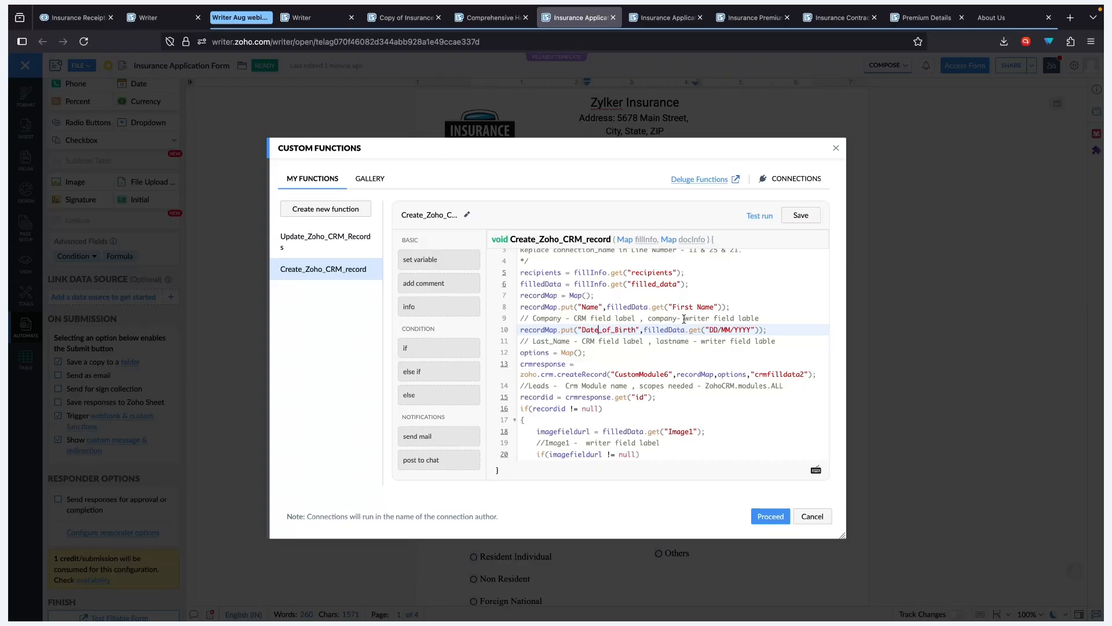
pyautogui.scroll(-3, 685, 319)
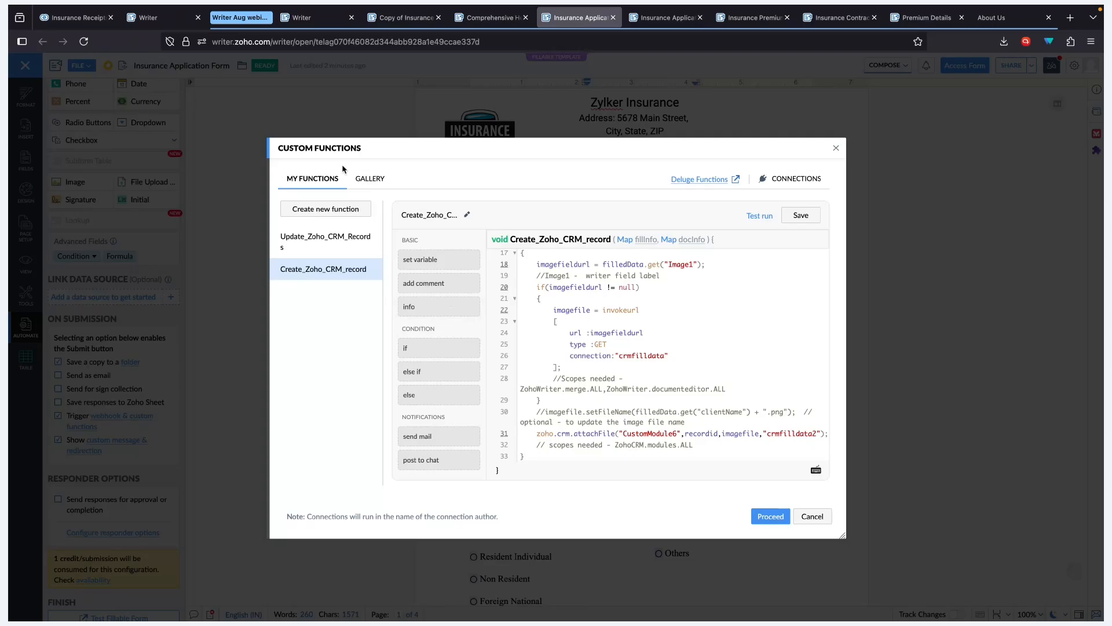
# Locate the ready-made Create Zoho CRM record function in the custom function gallery and return to the saved Create_Zoho_CRM_record function.
pyautogui.click(366, 180)
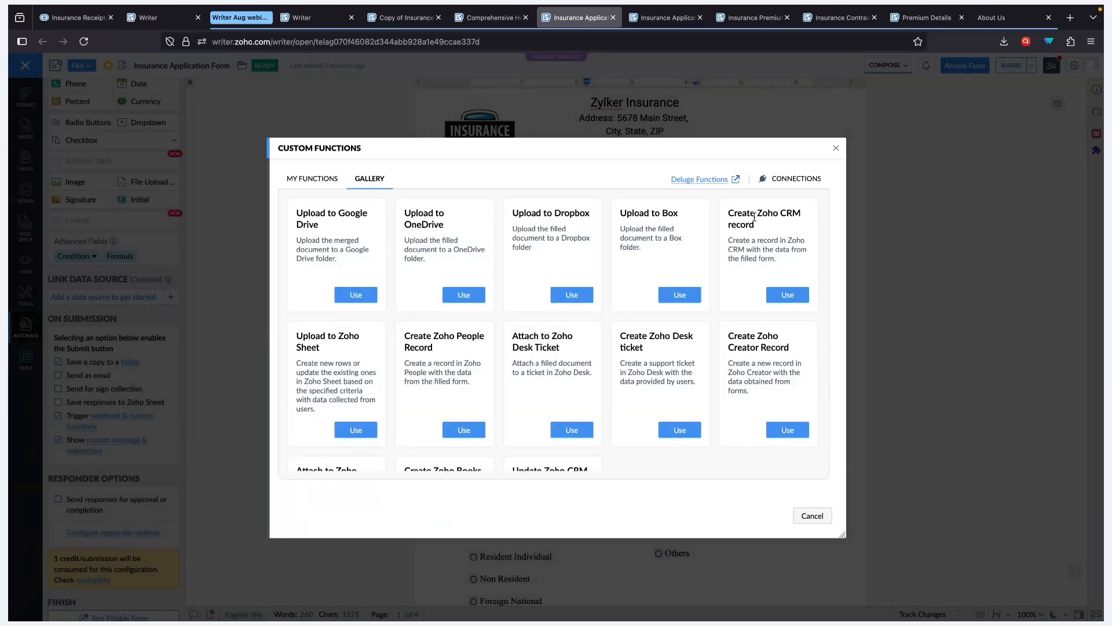
pyautogui.moveTo(729, 212); pyautogui.dragTo(800, 226)
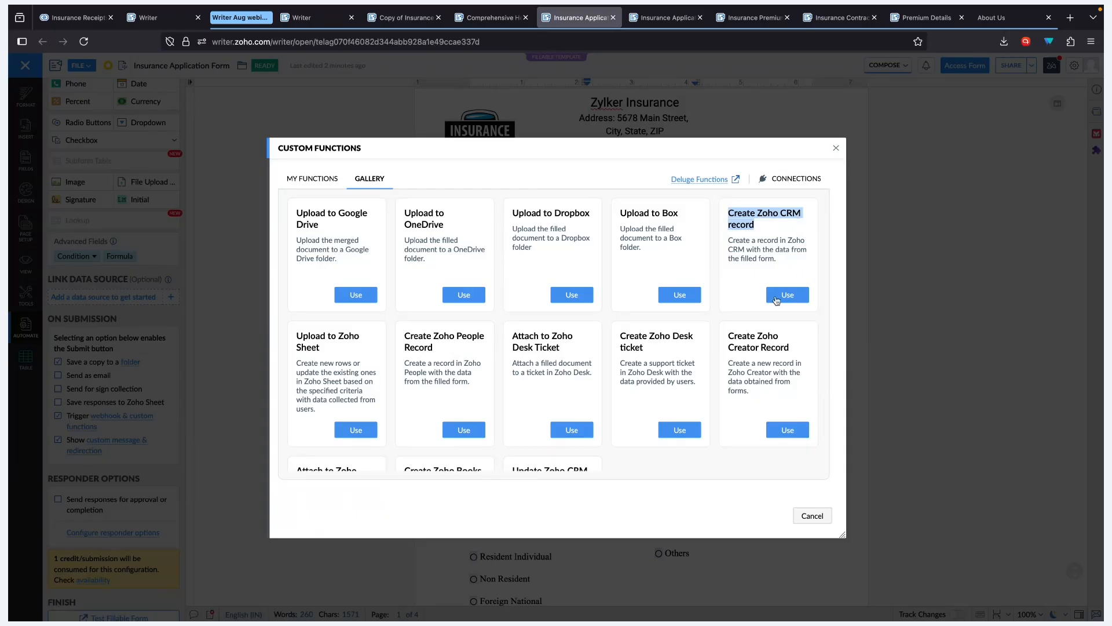
pyautogui.click(307, 181)
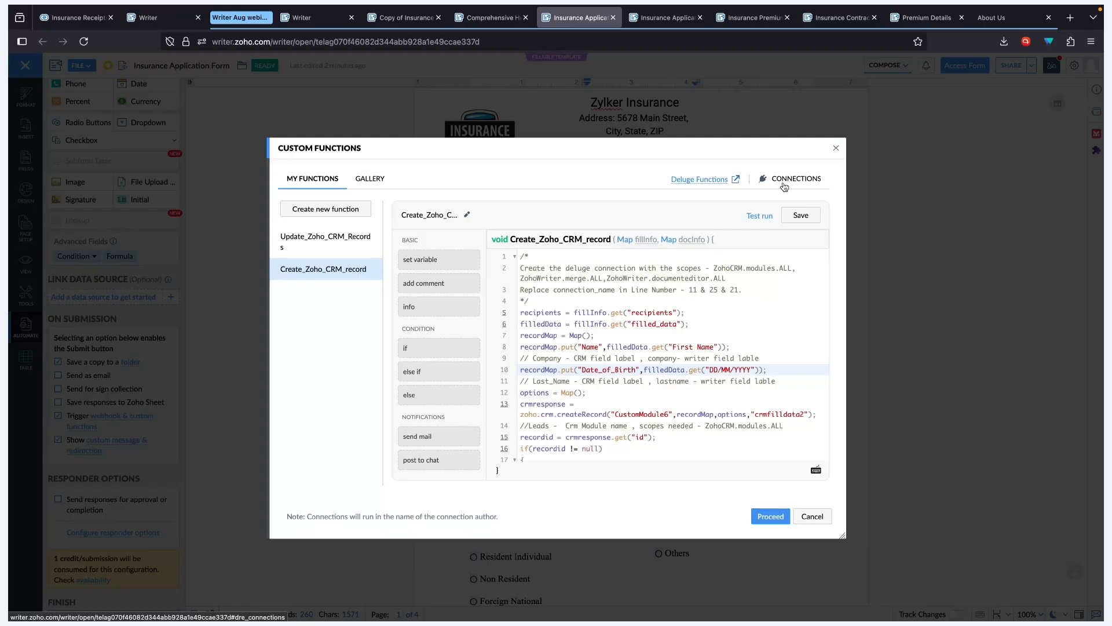
# Examine the ZohoCRM.modules.ALL scope and the connections used in the function's code, and cancel out of the custom function and webhook dialogs.
pyautogui.moveTo(714, 269); pyautogui.dragTo(814, 270)
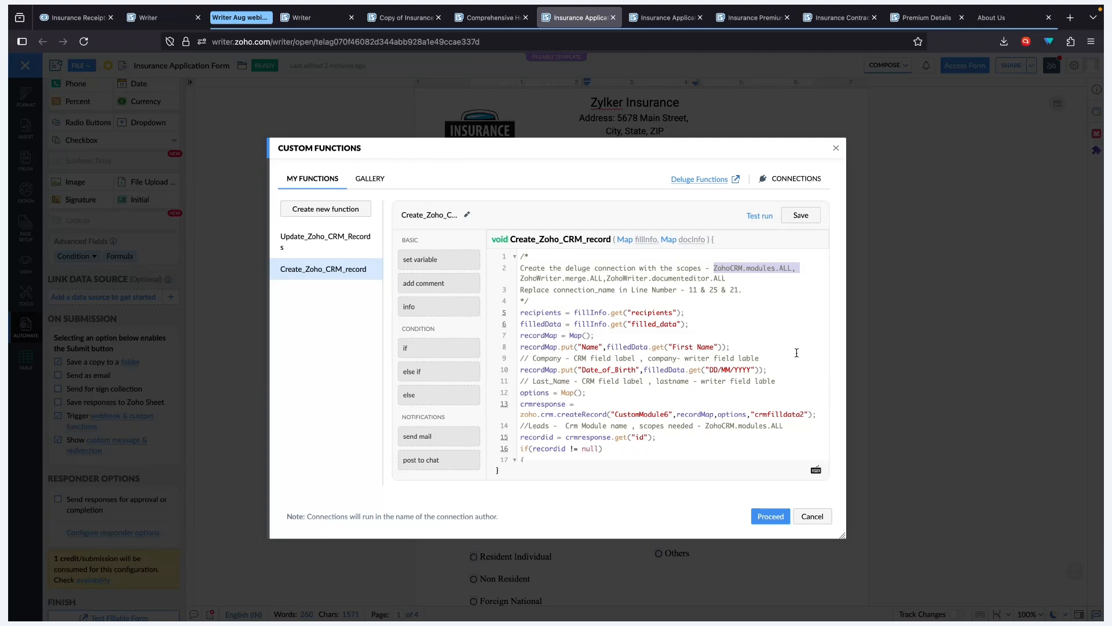
pyautogui.scroll(-5, 720, 356)
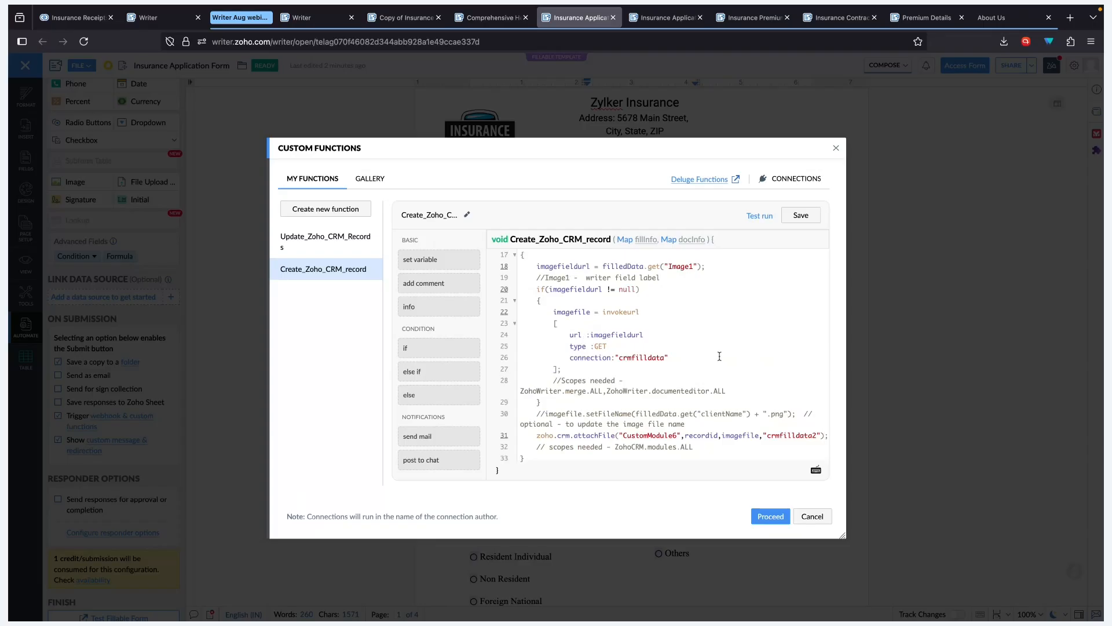
pyautogui.click(803, 515)
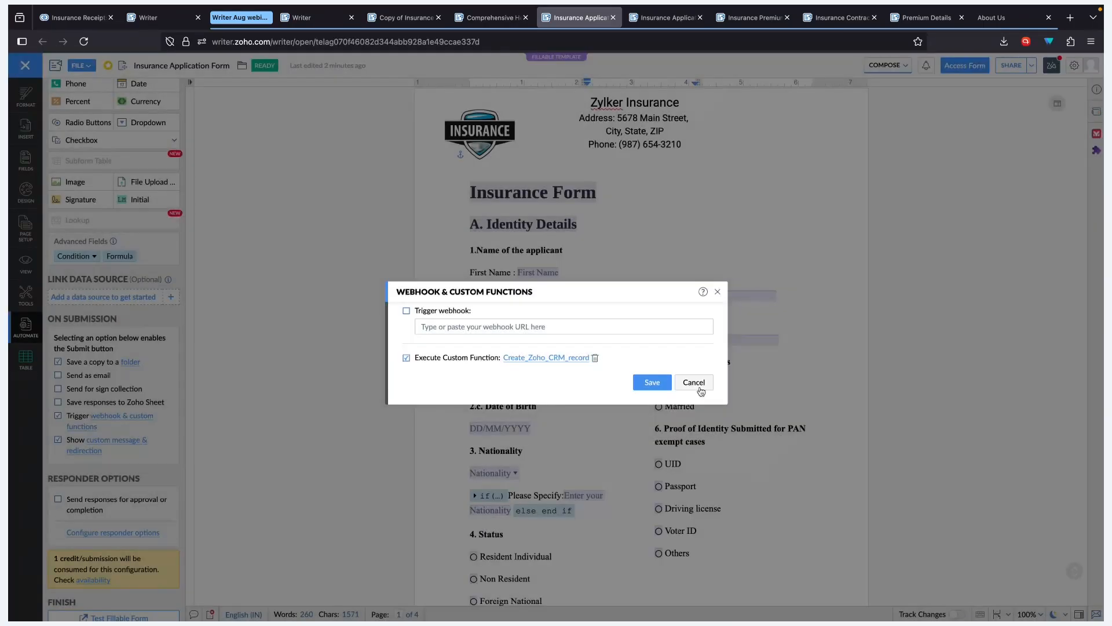
pyautogui.click(698, 385)
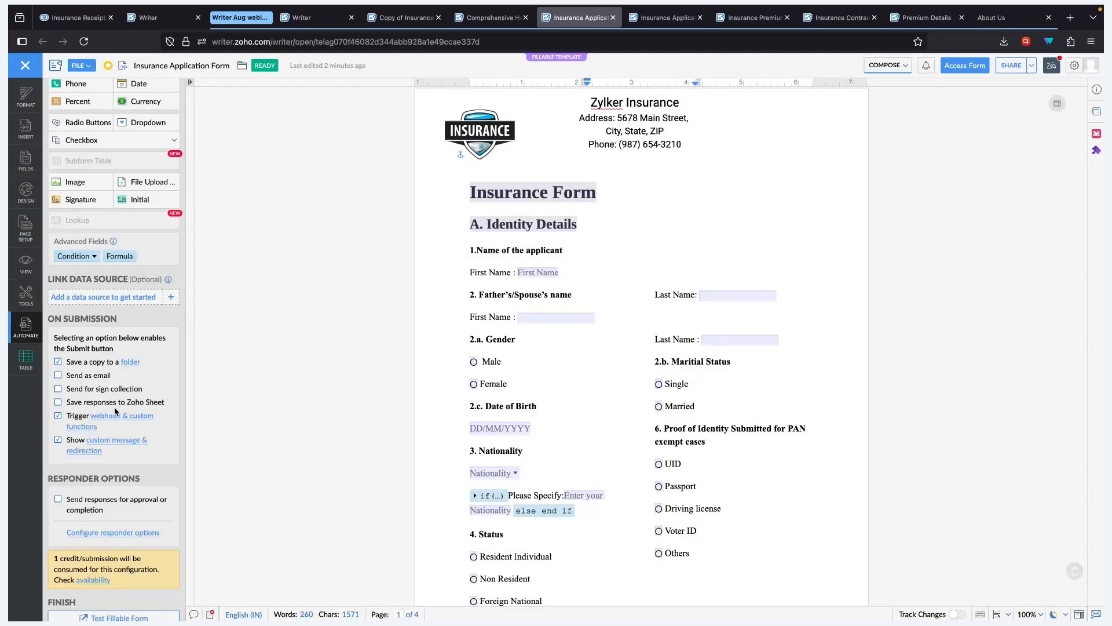
# Switch to the fill view of the Insurance Application Form and enter the applicant's first name.
pyautogui.click(650, 22)
pyautogui.click(461, 281)
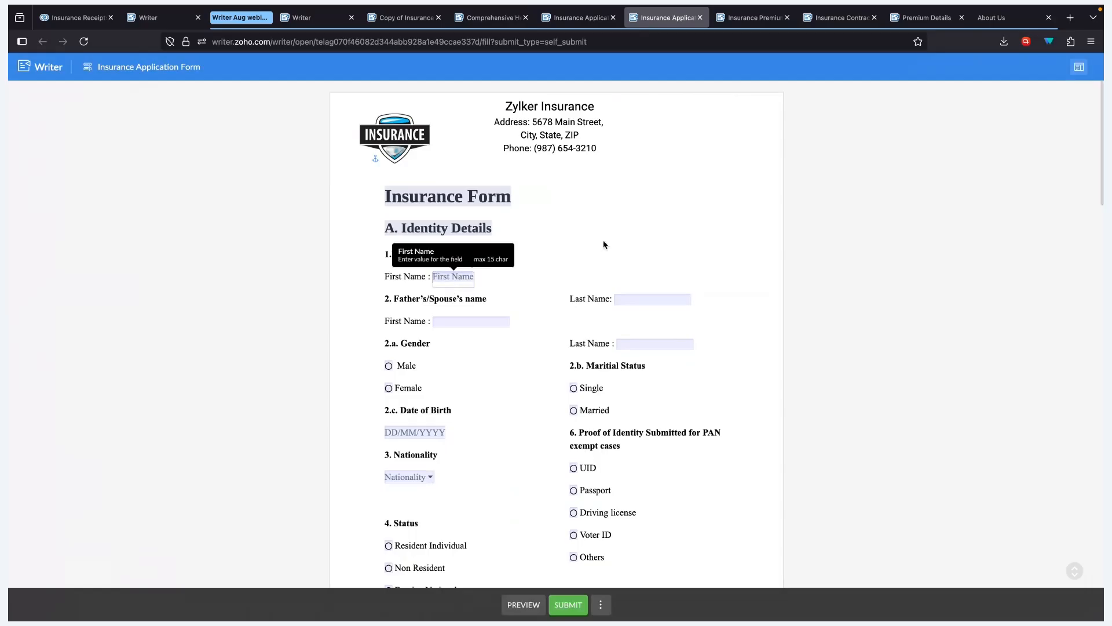
pyautogui.write('Gaut')
pyautogui.write('ham')
pyautogui.click(638, 221)
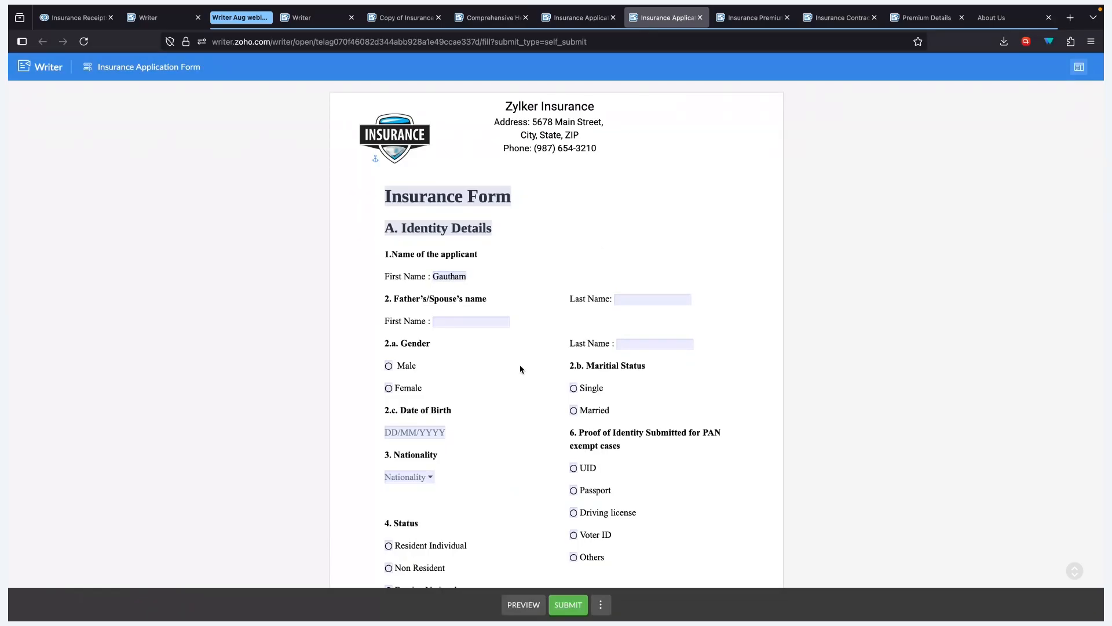
# Choose Others as the nationality and specify Indian in the conditional field below it.
pyautogui.scroll(-2, 519, 364)
pyautogui.scroll(-2, 522, 342)
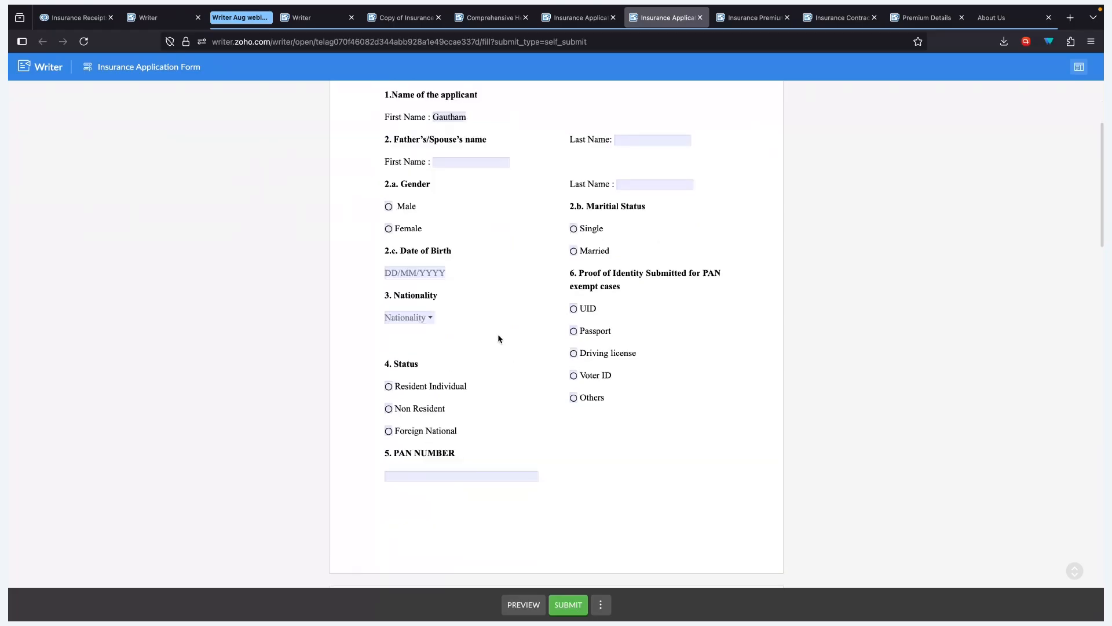
pyautogui.click(413, 320)
pyautogui.scroll(-4, 400, 392)
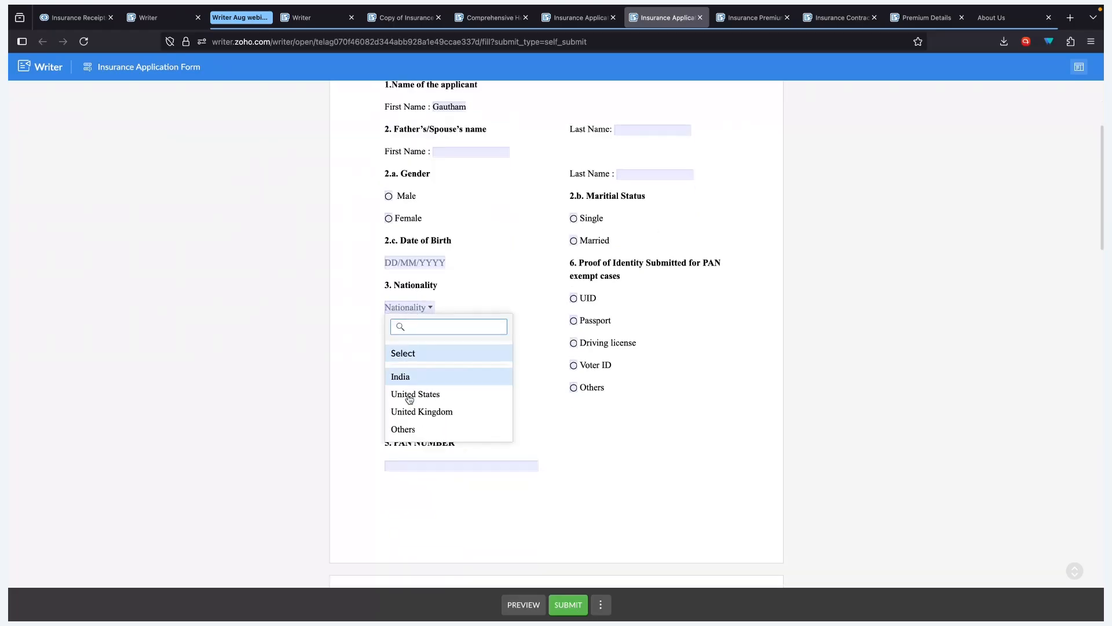
pyautogui.scroll(1, 423, 327)
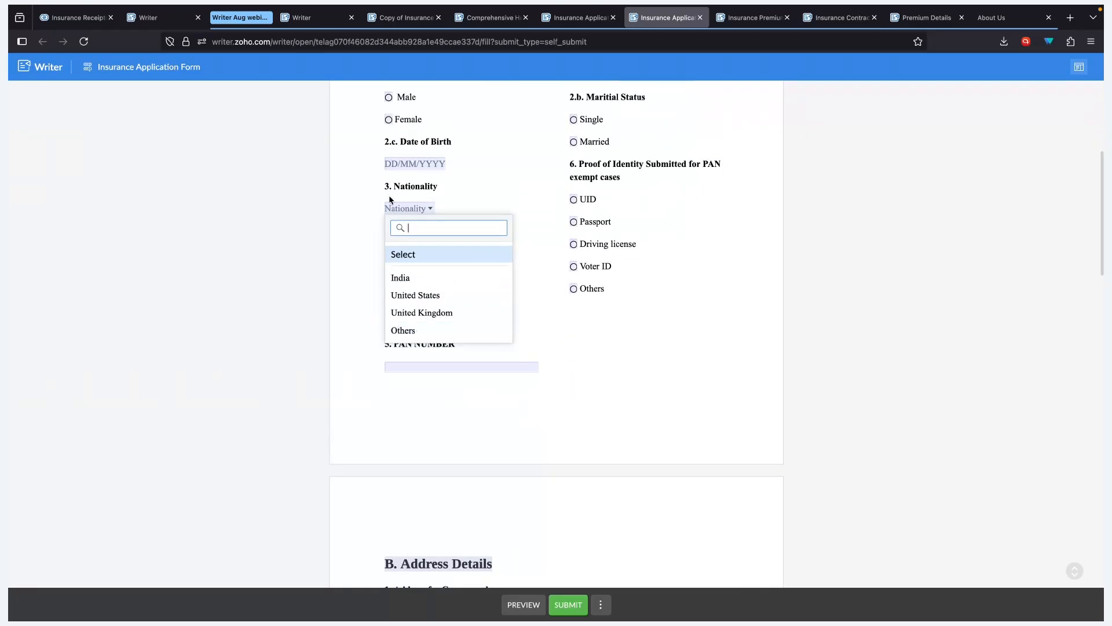
pyautogui.scroll(5, 391, 198)
pyautogui.scroll(-5, 417, 353)
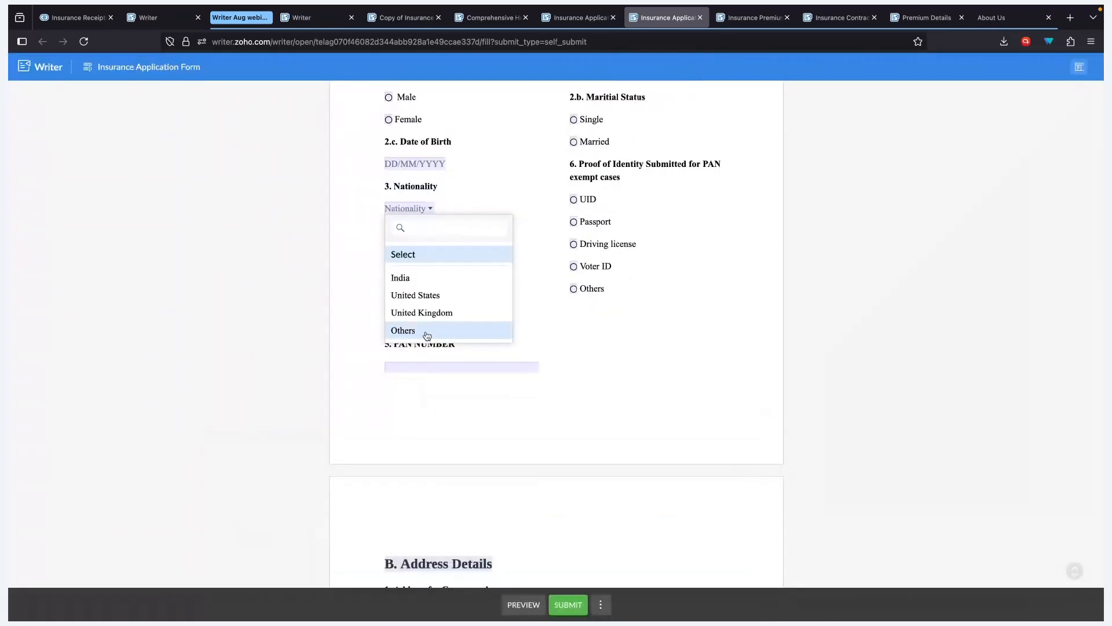
pyautogui.click(423, 331)
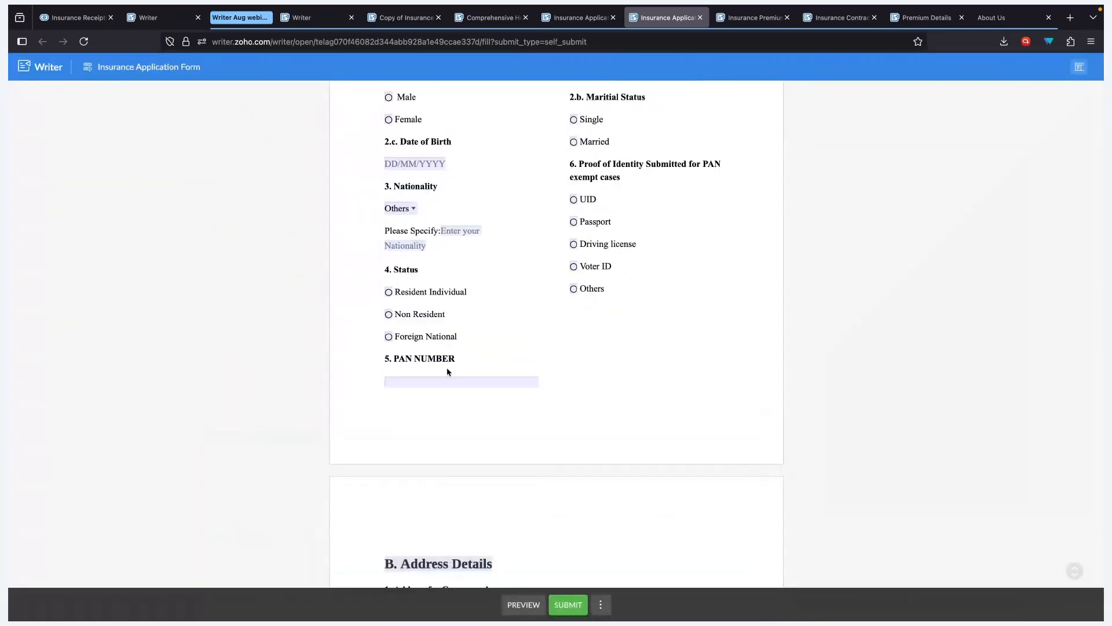
pyautogui.click(467, 231)
pyautogui.write('Indian')
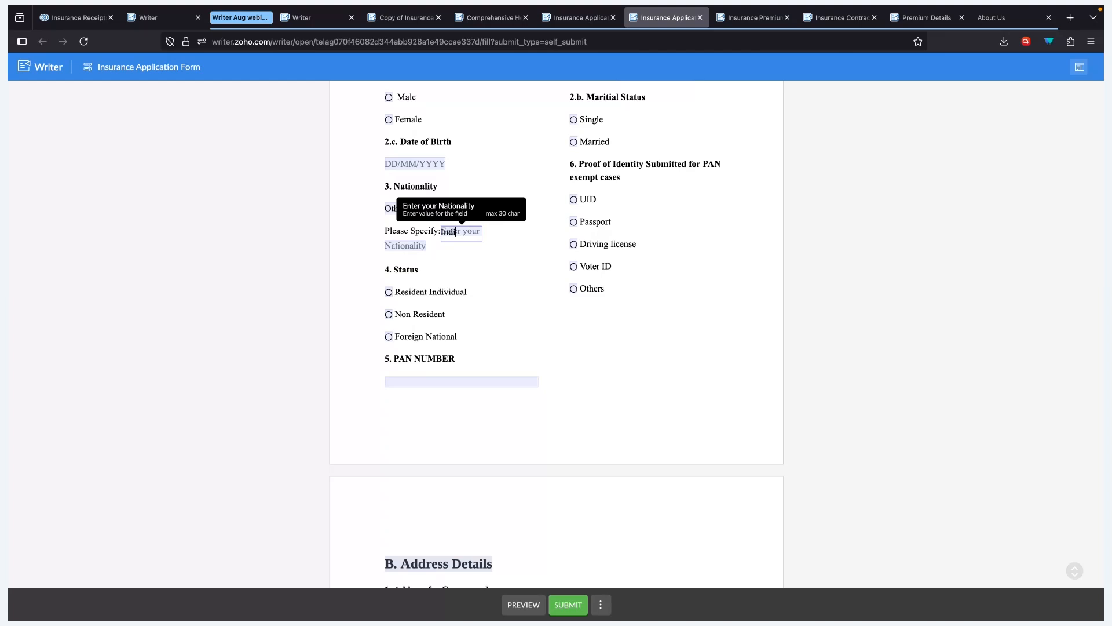
pyautogui.click(540, 243)
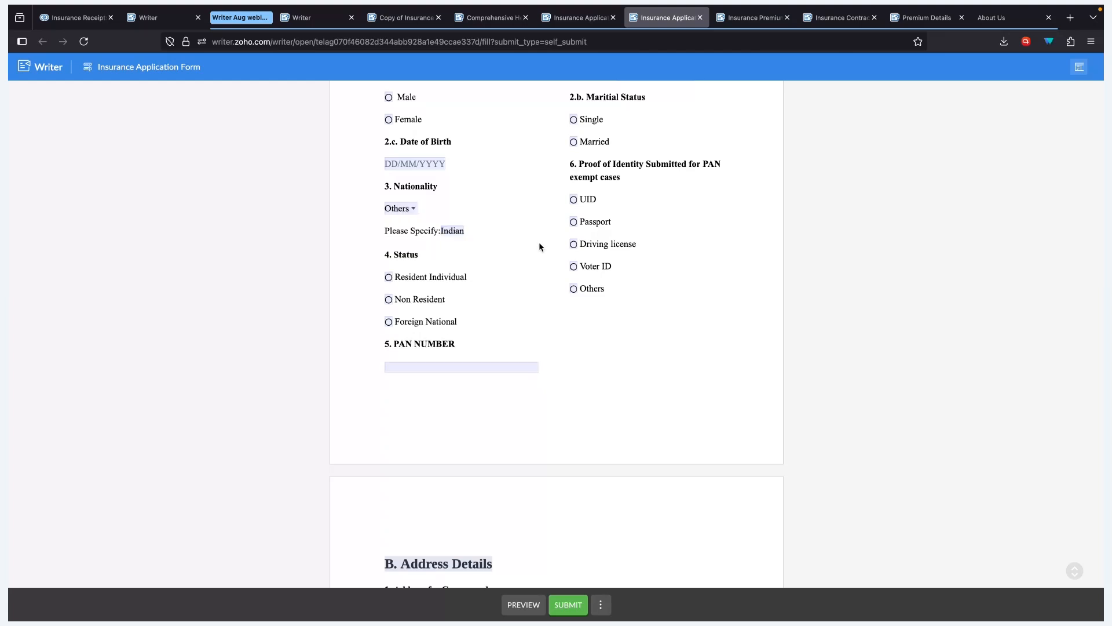
# Change the nationality to India and paste the applicant's e-mail into the Address Details section.
pyautogui.click(404, 211)
pyautogui.click(416, 279)
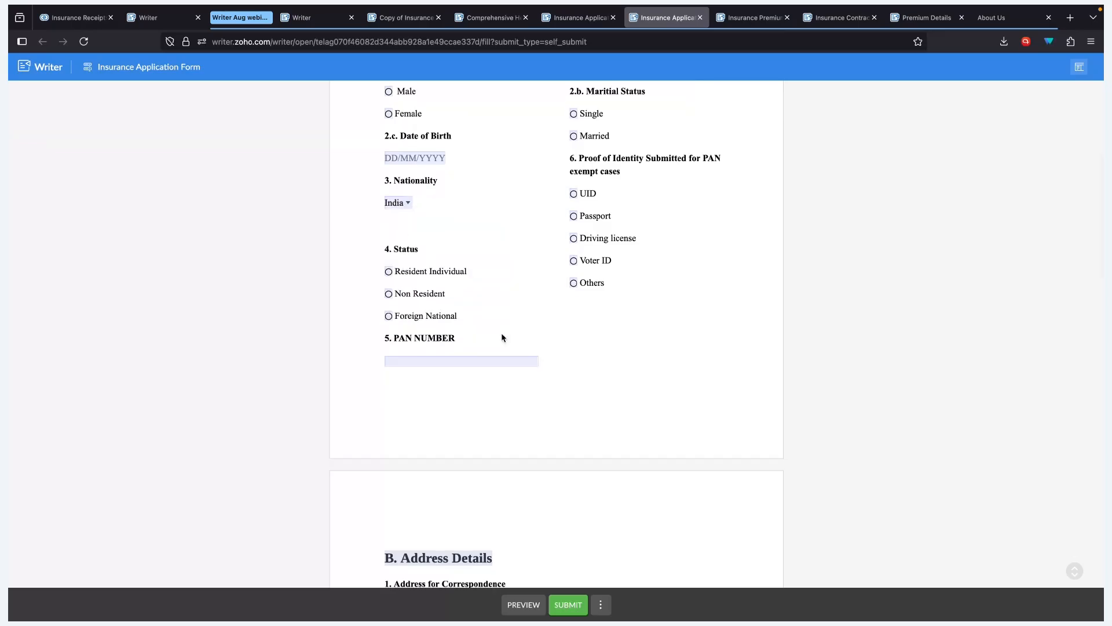
pyautogui.scroll(-4, 502, 338)
pyautogui.scroll(-6, 501, 338)
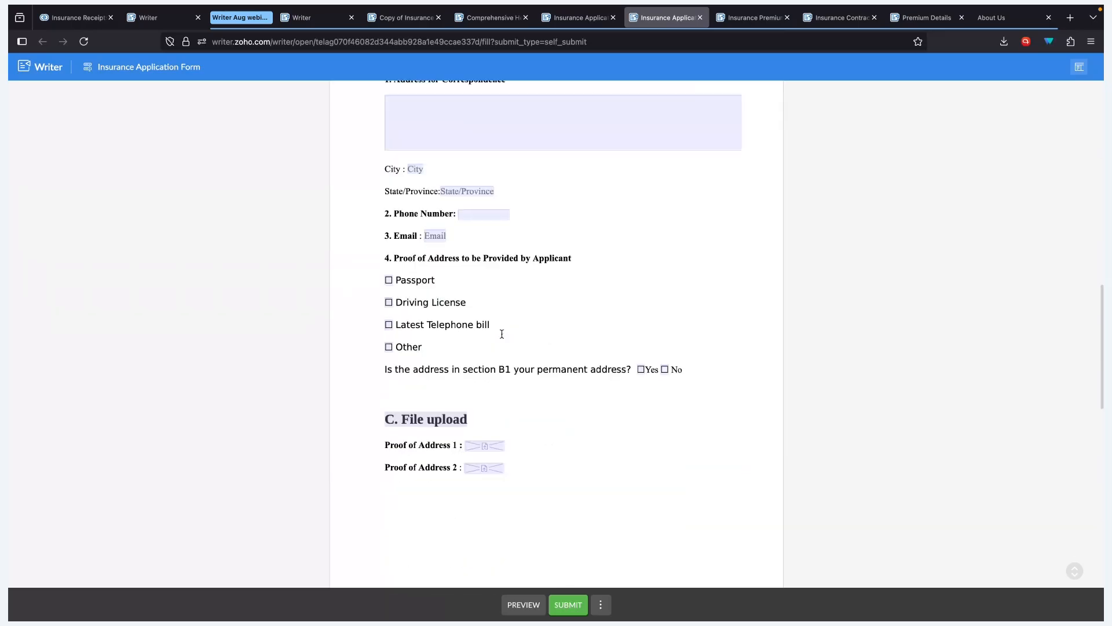
pyautogui.click(437, 223)
pyautogui.press('super+v')
pyautogui.click(696, 254)
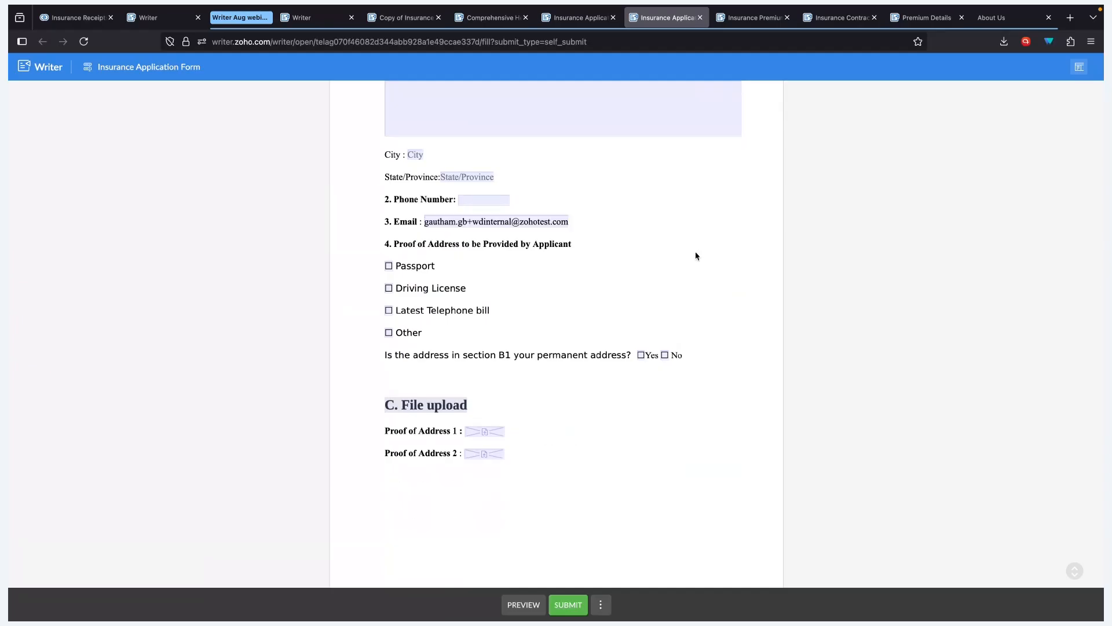
# Examine the file upload for the first proof of address and dismiss it without choosing a file.
pyautogui.scroll(-2, 642, 294)
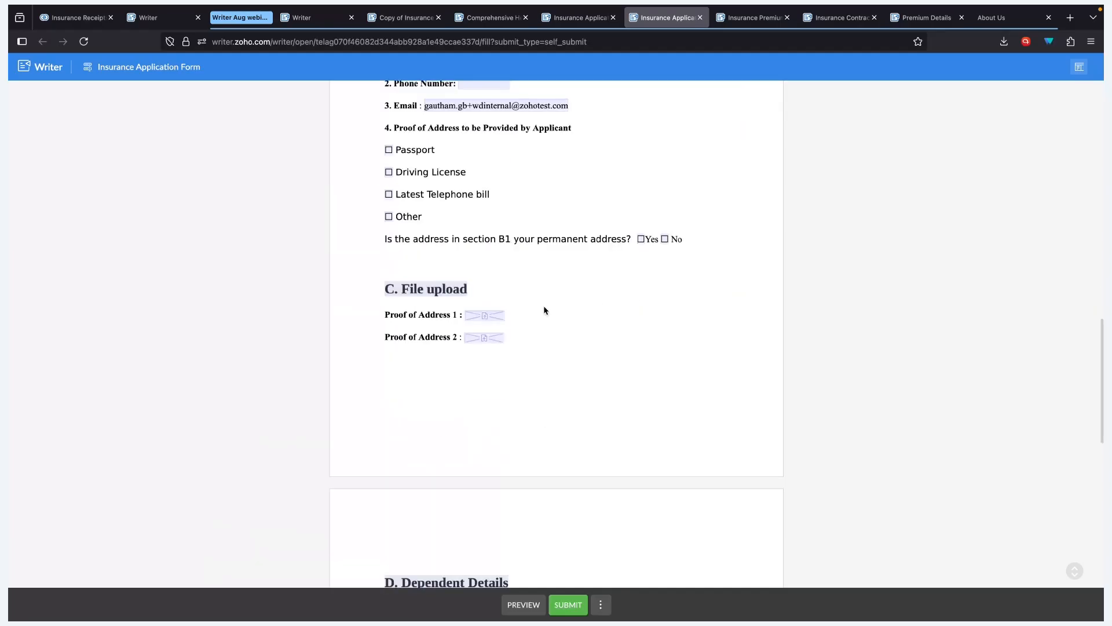
pyautogui.scroll(-1, 521, 304)
pyautogui.click(495, 303)
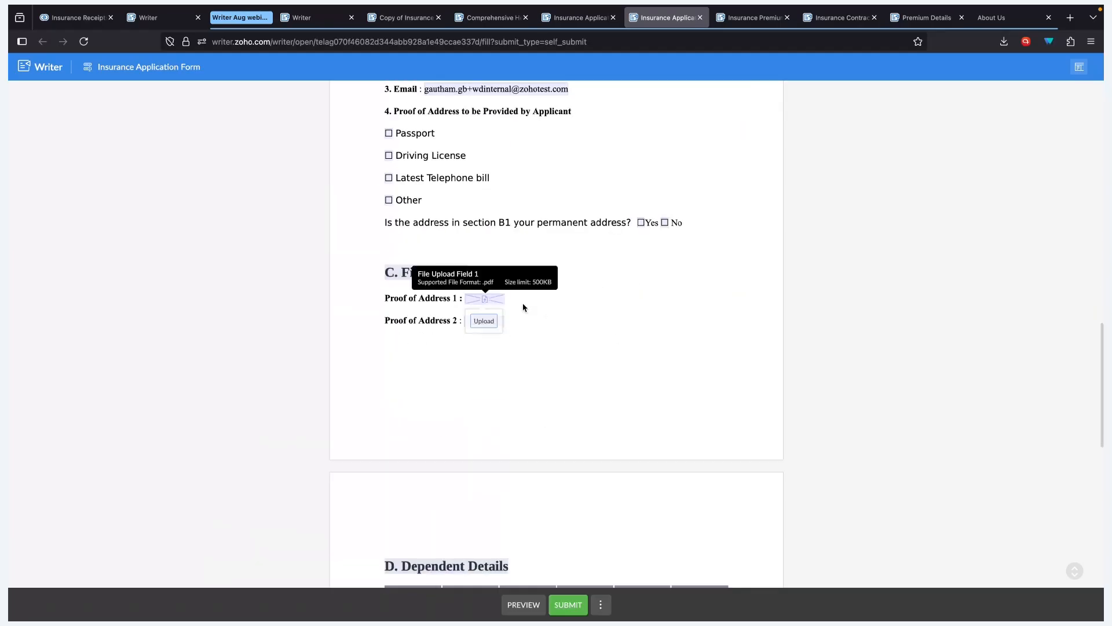
pyautogui.click(497, 327)
pyautogui.press('Escape')
# Try adding two rows to the Dependent Details table and remove one of them.
pyautogui.scroll(-5, 556, 345)
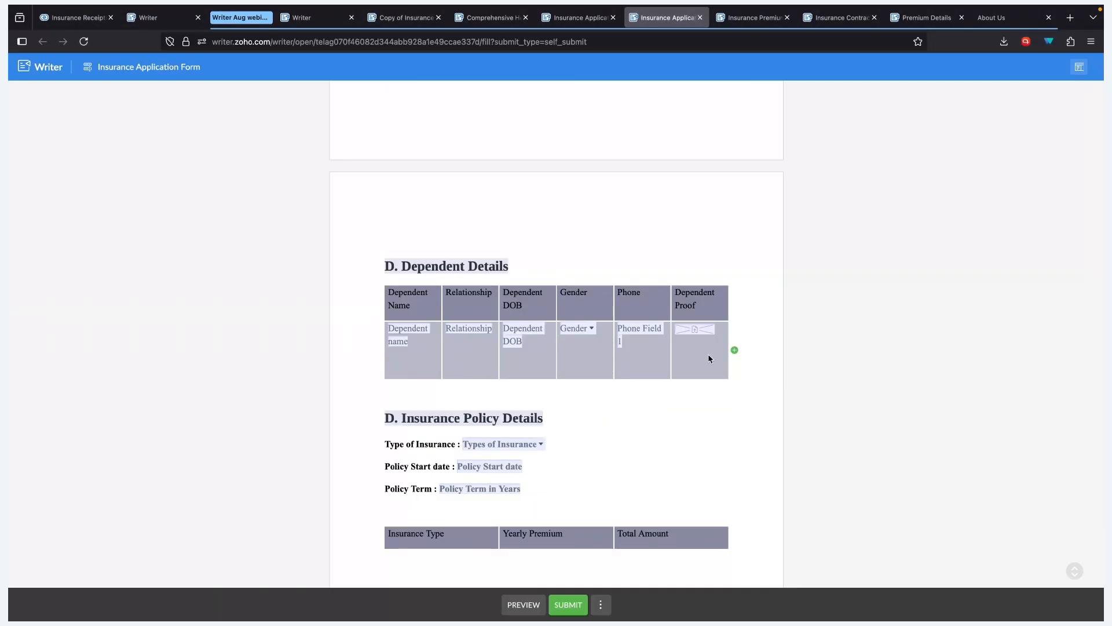
pyautogui.click(735, 351)
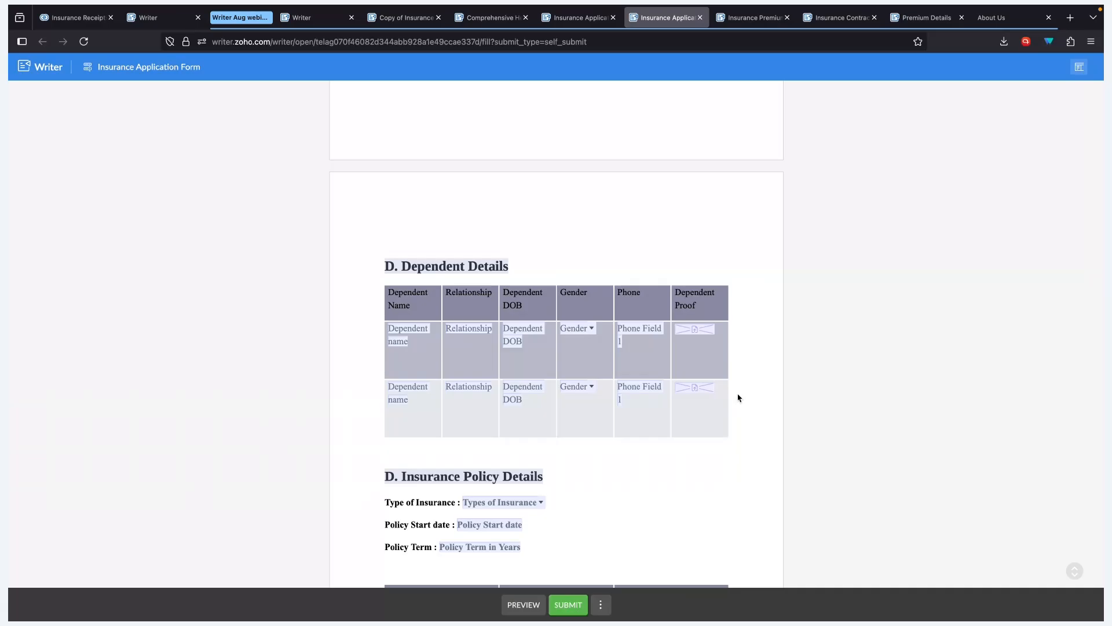
pyautogui.moveTo(708, 350)
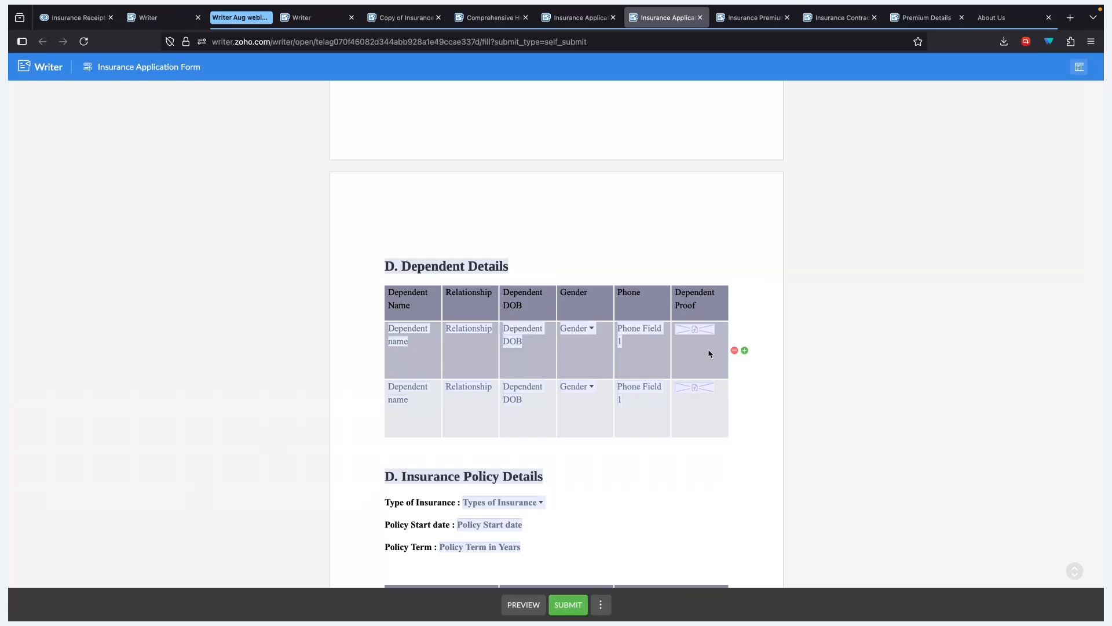
pyautogui.click(742, 351)
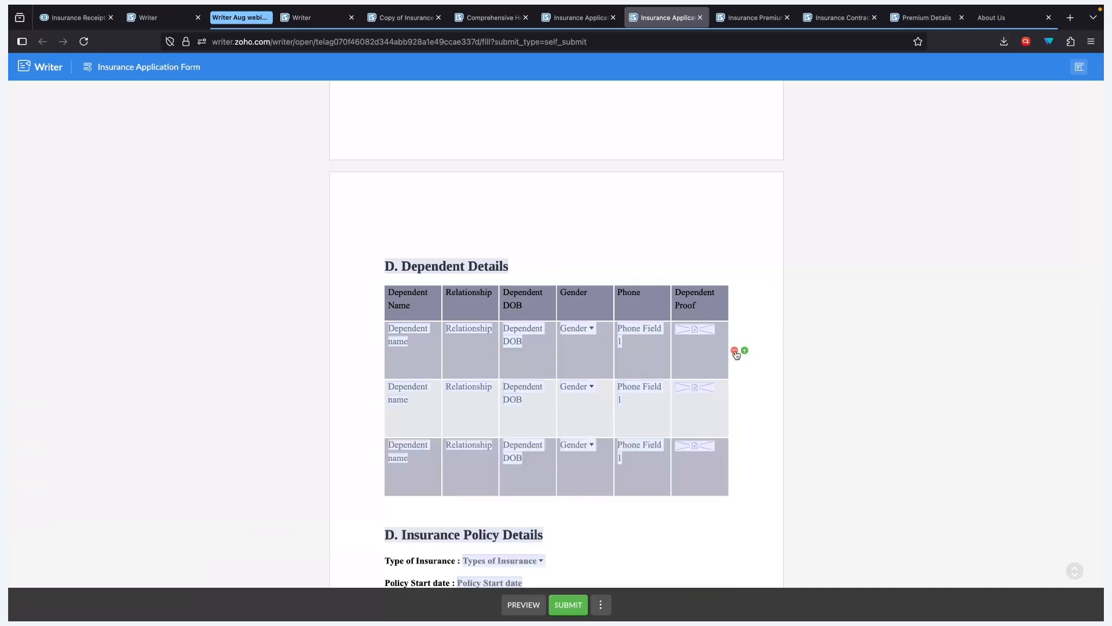
pyautogui.click(735, 351)
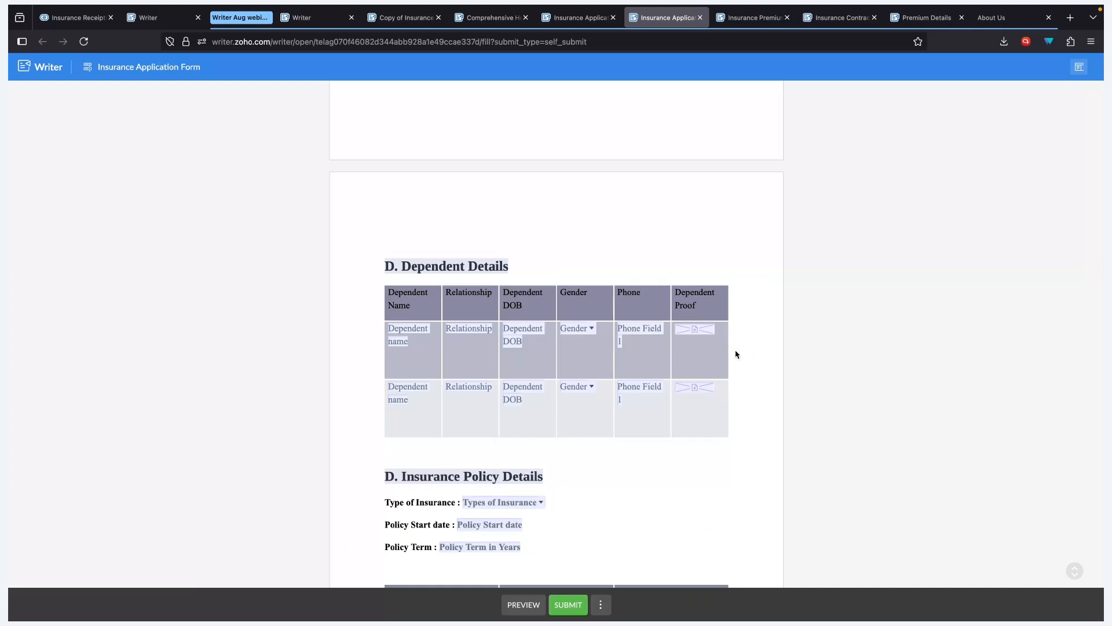
# Check the Dependent Proof upload field, try adding another dependent row, and return the table to a single entry row.
pyautogui.scroll(-3, 645, 268)
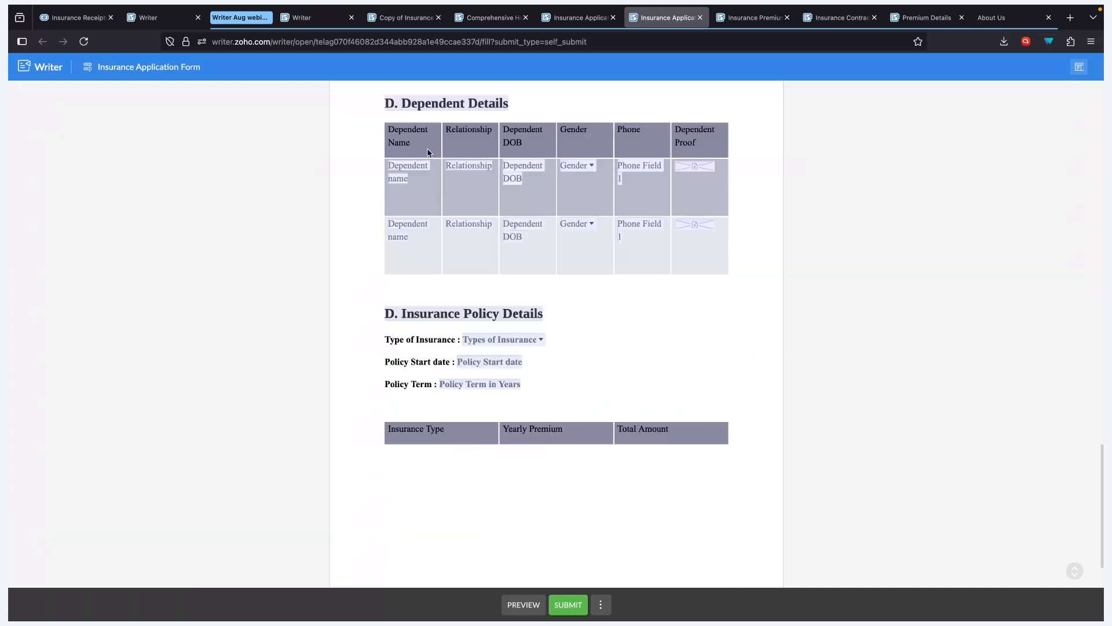
pyautogui.click(701, 167)
pyautogui.click(743, 186)
pyautogui.scroll(-2, 620, 316)
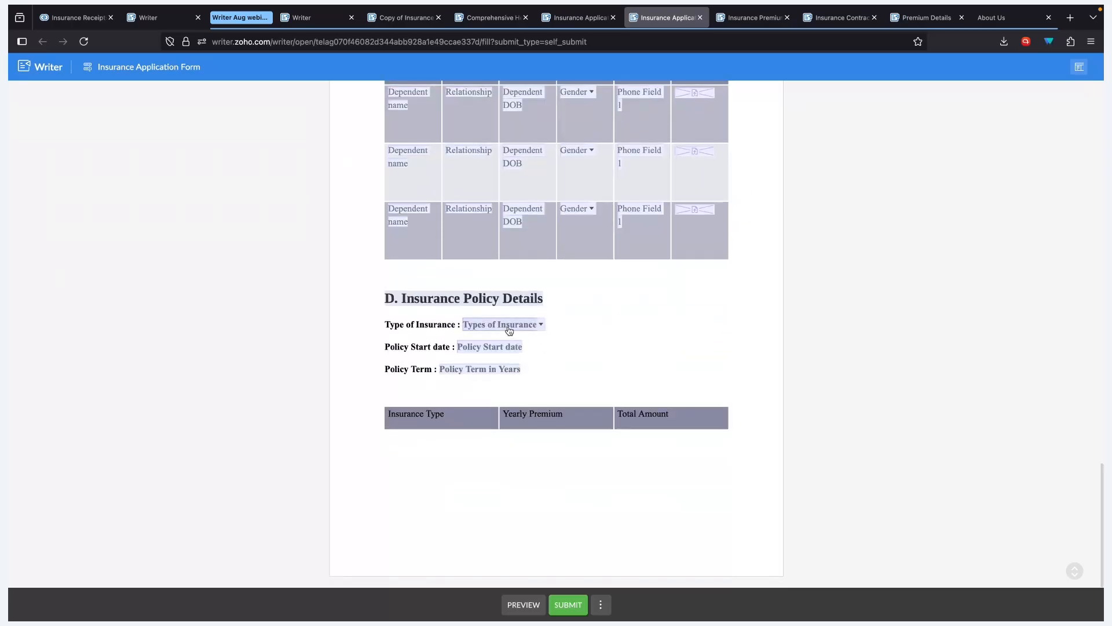
pyautogui.scroll(3, 615, 252)
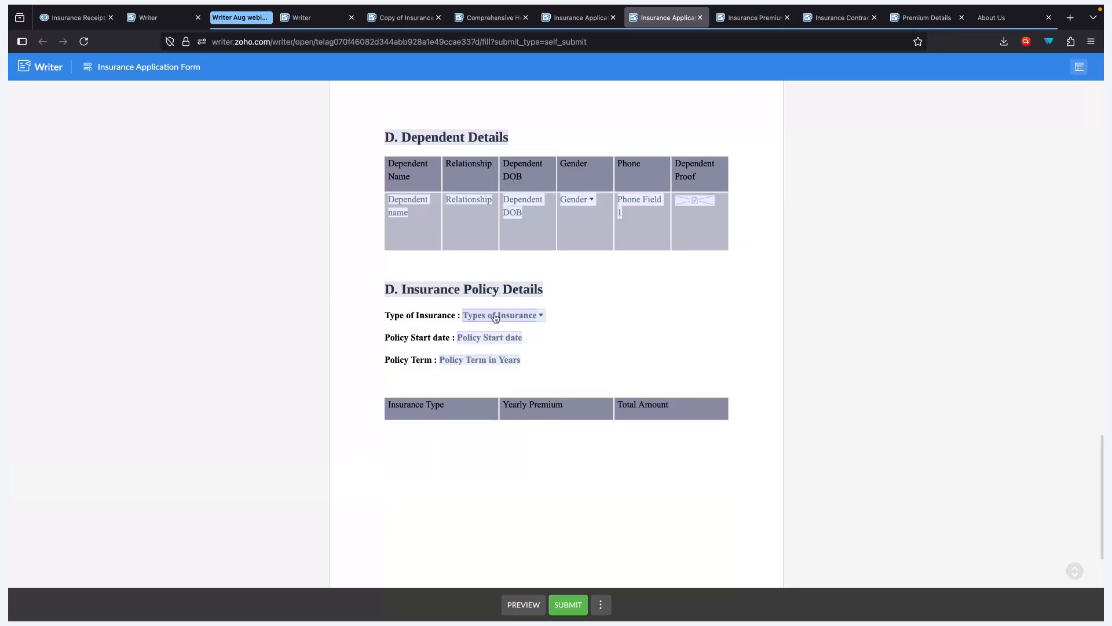
# Try the premium calculation with a policy term of 3 years, using Life and Health as the type of insurance.
pyautogui.click(495, 315)
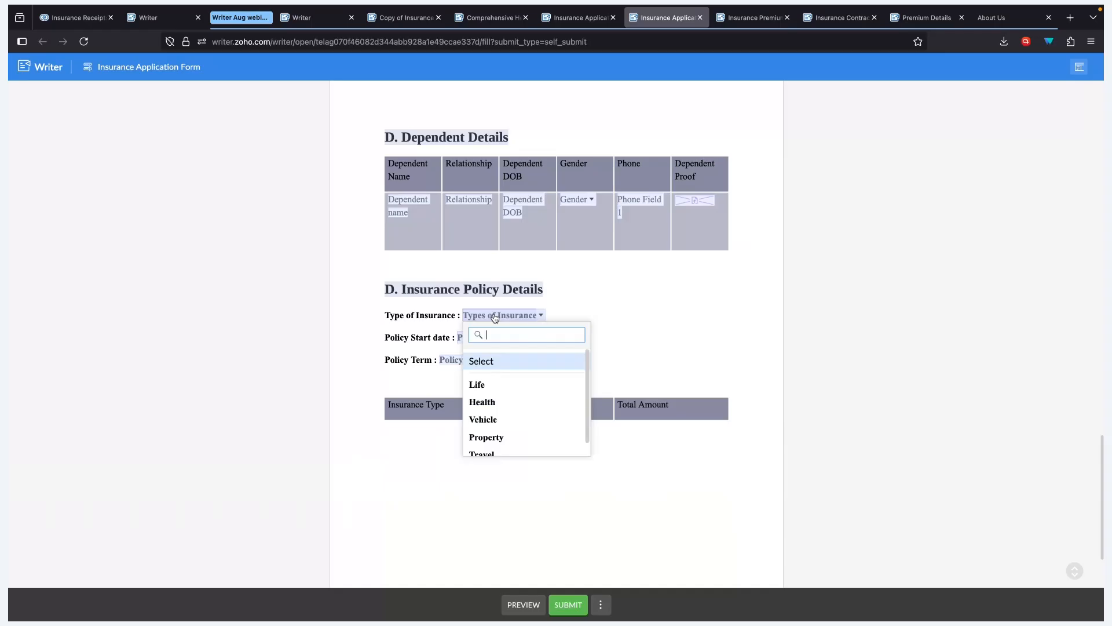
pyautogui.click(512, 387)
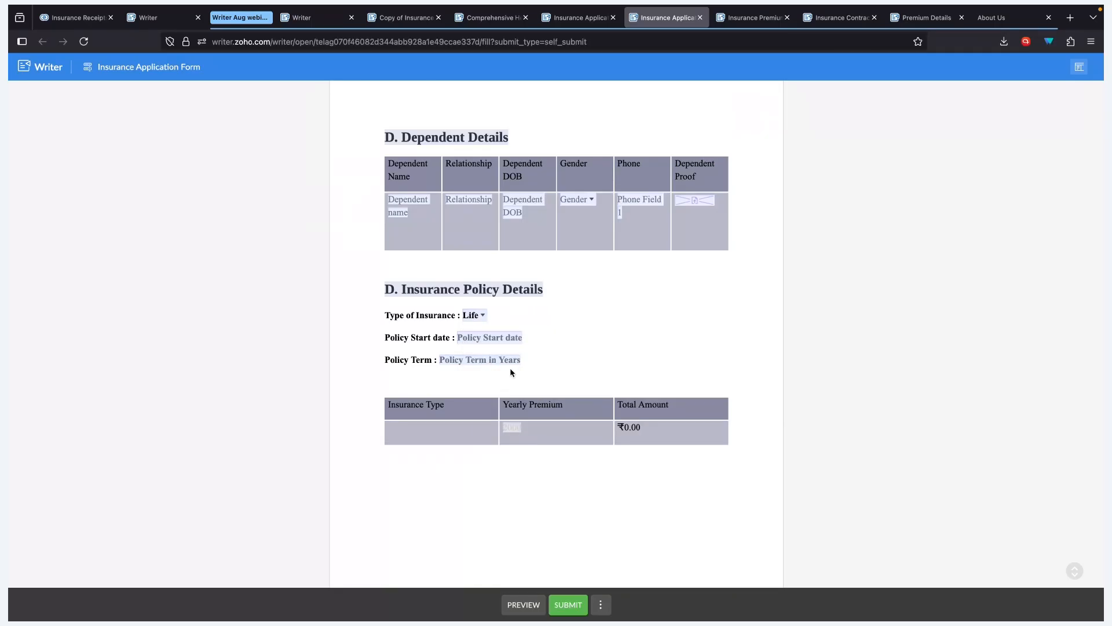
pyautogui.click(487, 362)
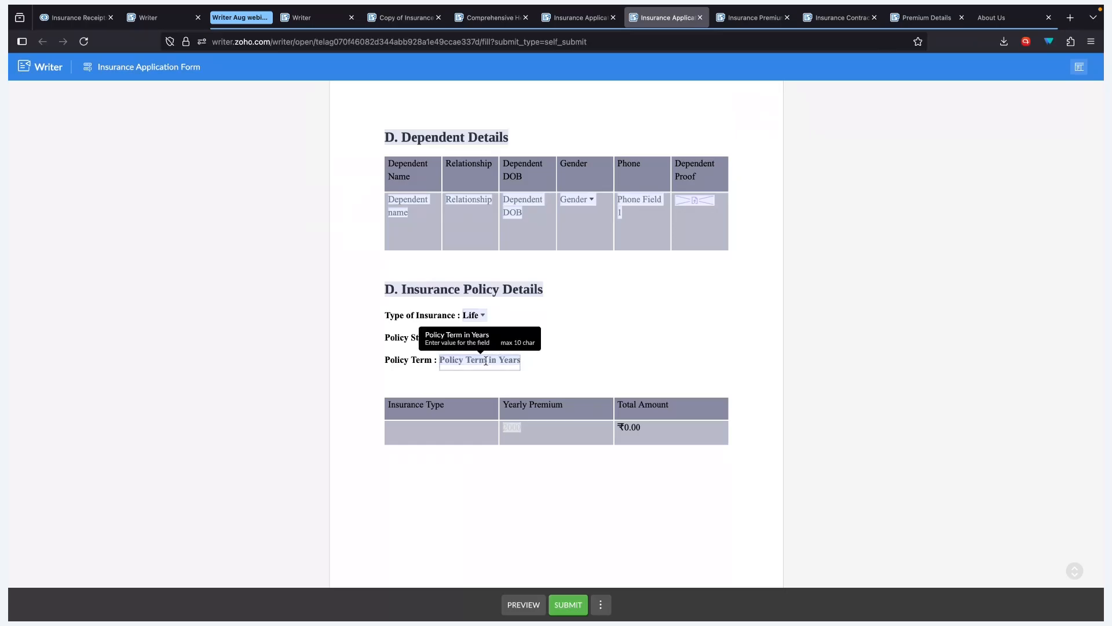
pyautogui.write('3')
pyautogui.click(573, 346)
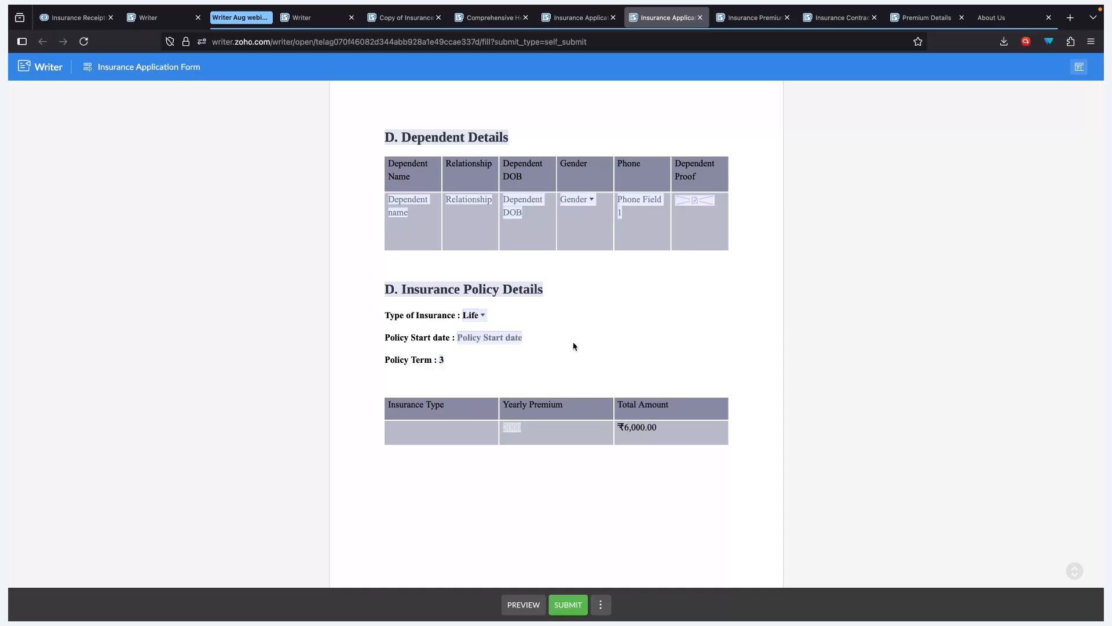
pyautogui.click(468, 317)
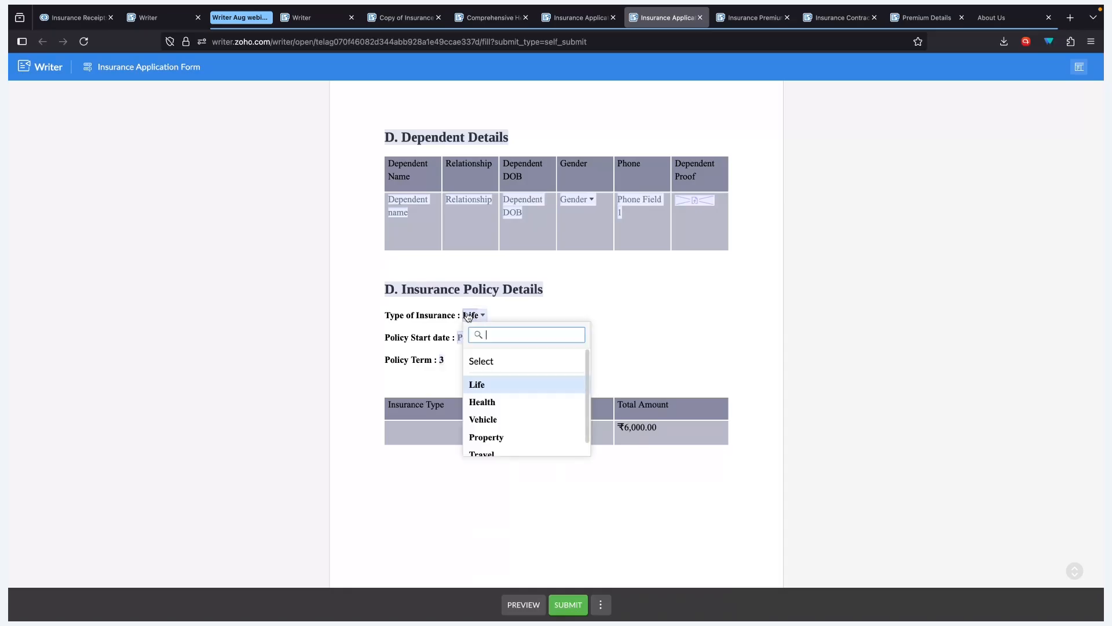
pyautogui.click(491, 398)
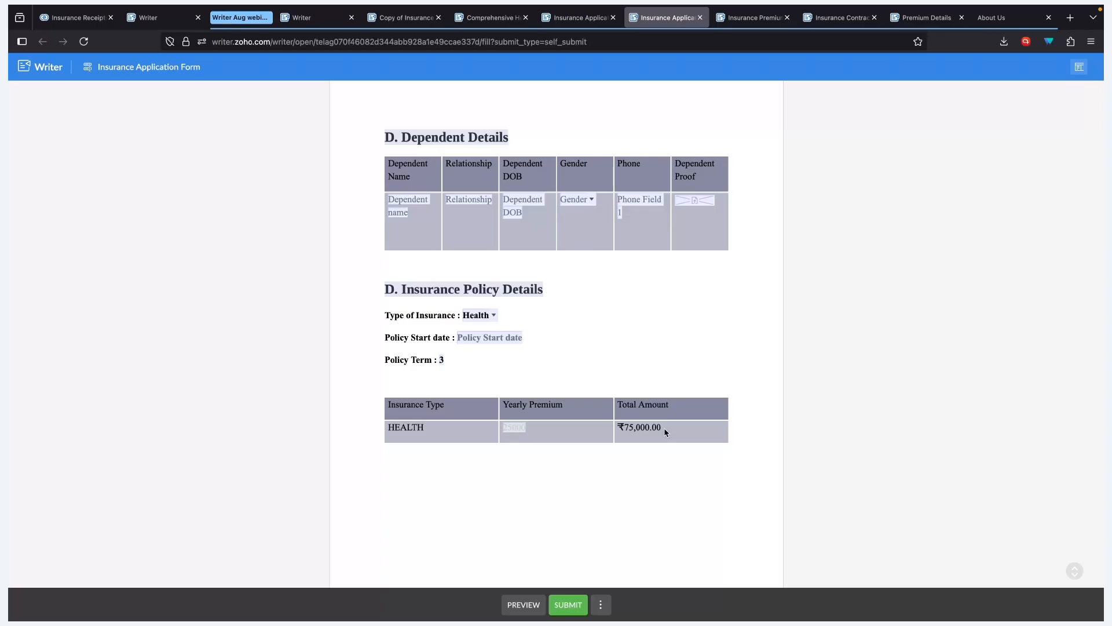
# Change the type of insurance to Vehicle and set the policy term to 5 years.
pyautogui.click(482, 317)
pyautogui.click(481, 420)
pyautogui.click(487, 313)
pyautogui.click(443, 378)
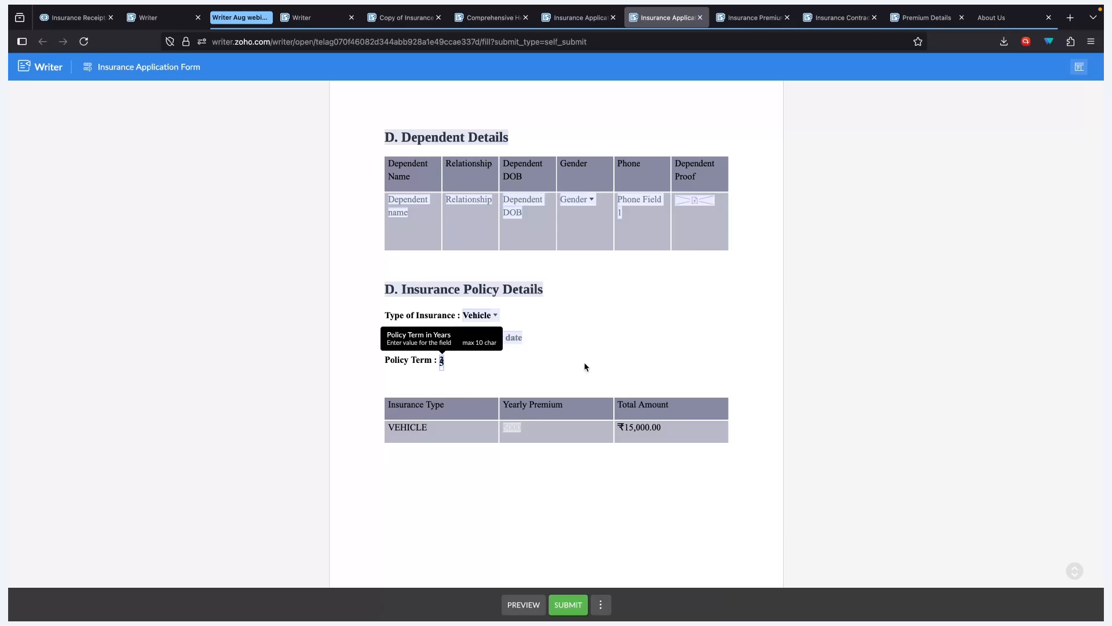
pyautogui.write('5')
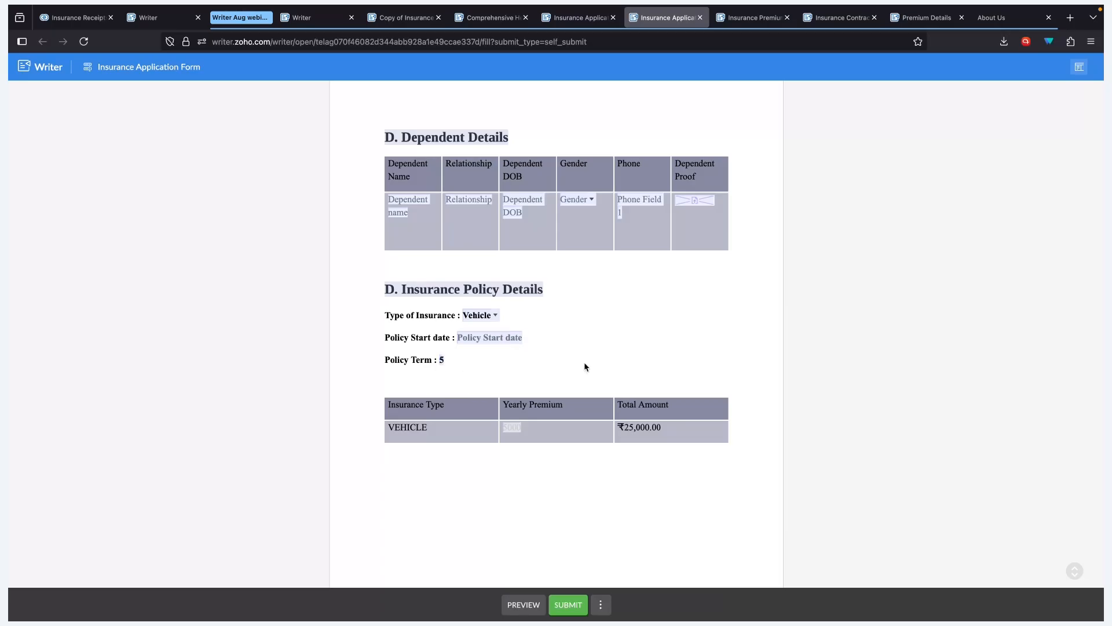
# Review the filled form back to its beginning and switch to the presentation slide about embedding policy enrollment forms in a website.
pyautogui.scroll(-2, 584, 390)
pyautogui.scroll(20, 584, 387)
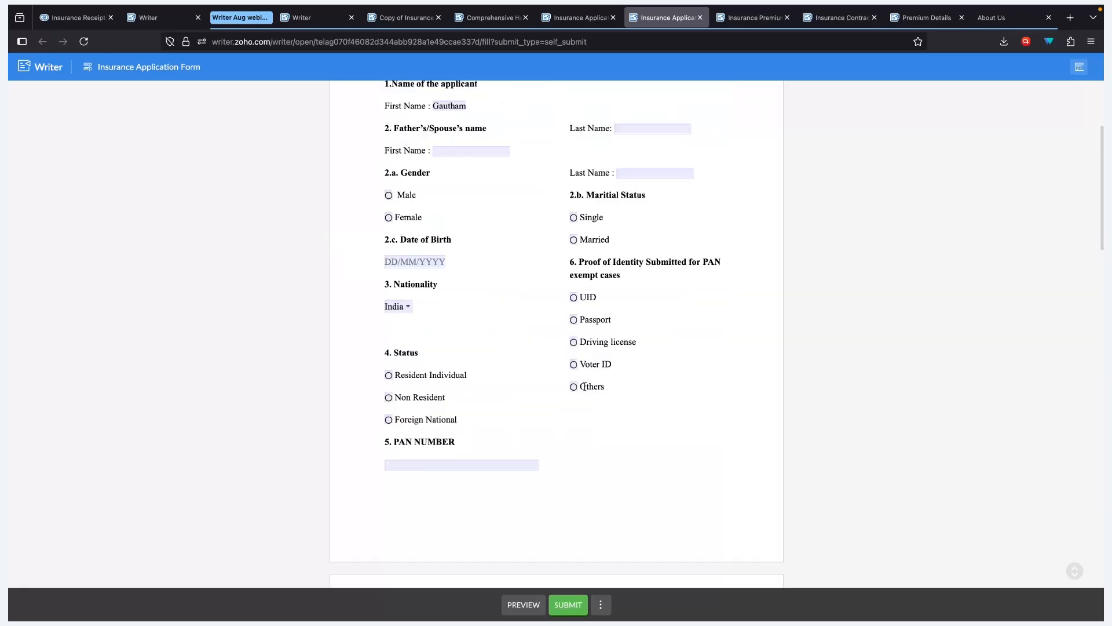
pyautogui.scroll(3, 585, 386)
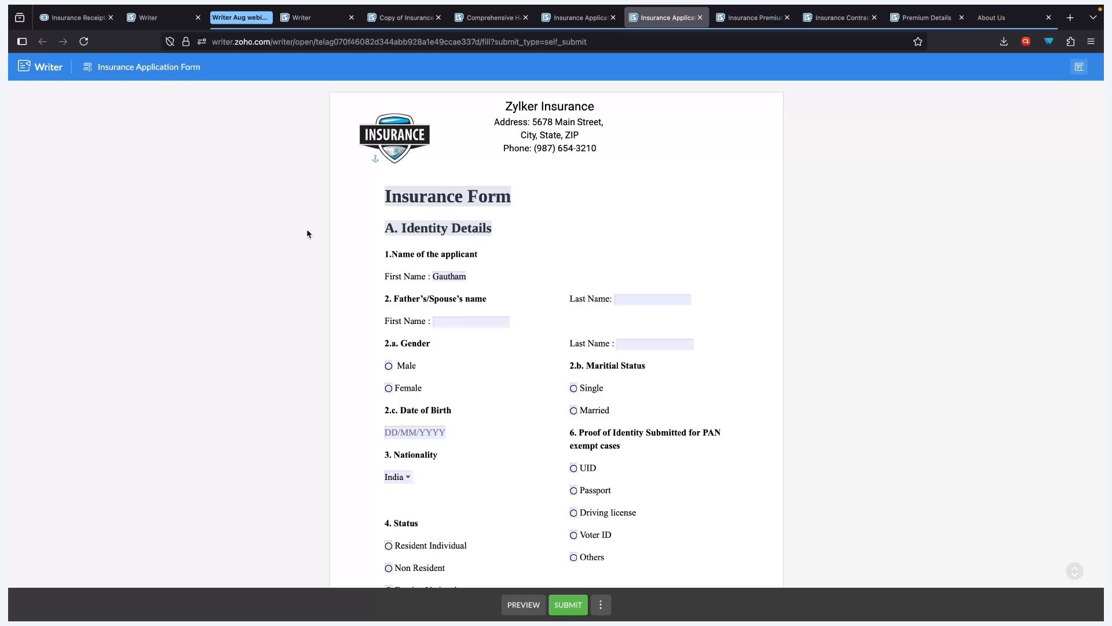
pyautogui.hotkey('ctrl', 'Right')
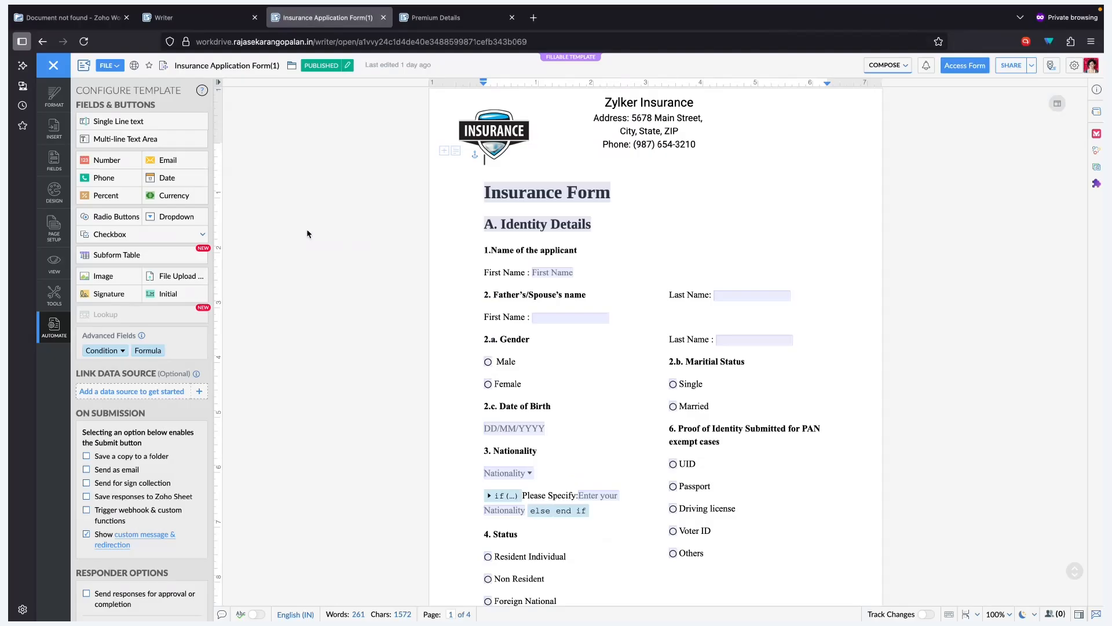
pyautogui.hotkey('ctrl', 'Right')
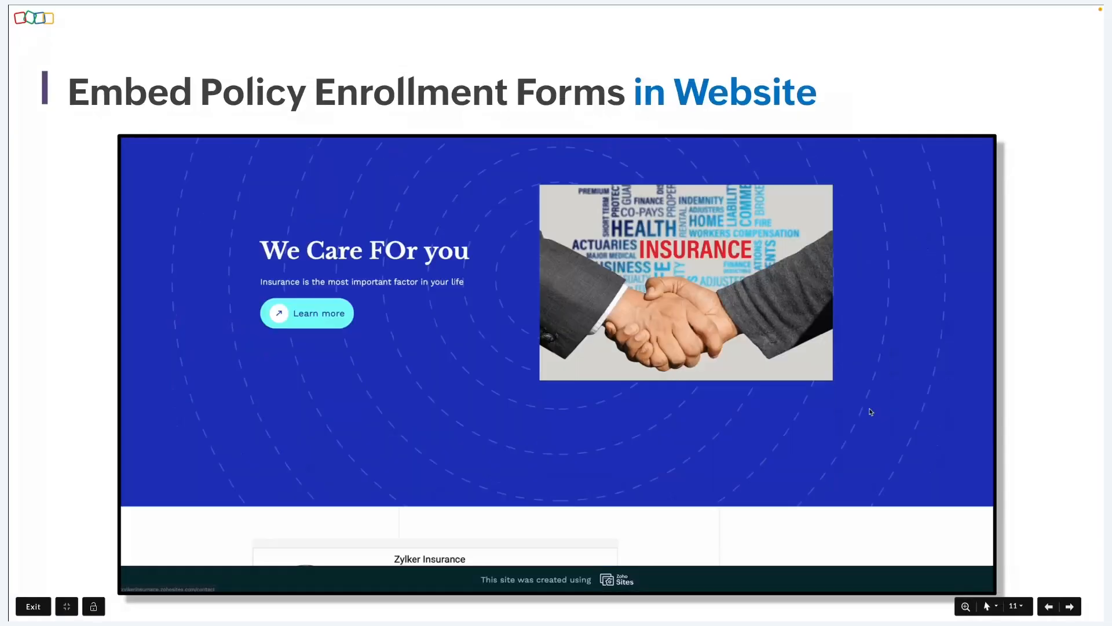
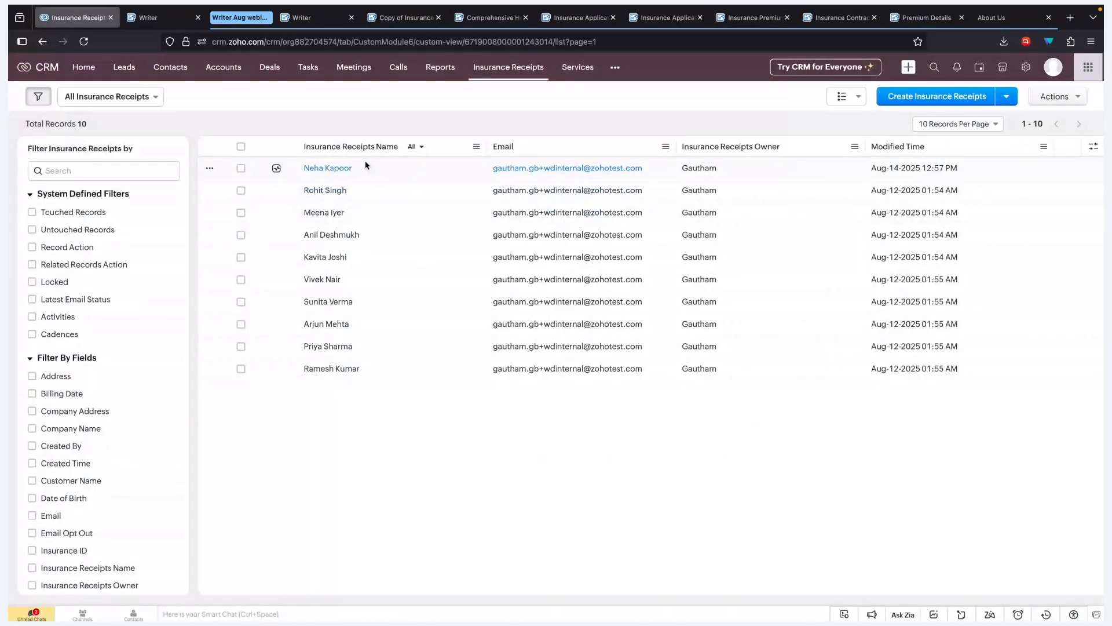
# Review the newest insurance receipt record's product subform in Zoho CRM and switch to the Insurance Premium payment receipt template in Zoho Writer.
pyautogui.click(366, 167)
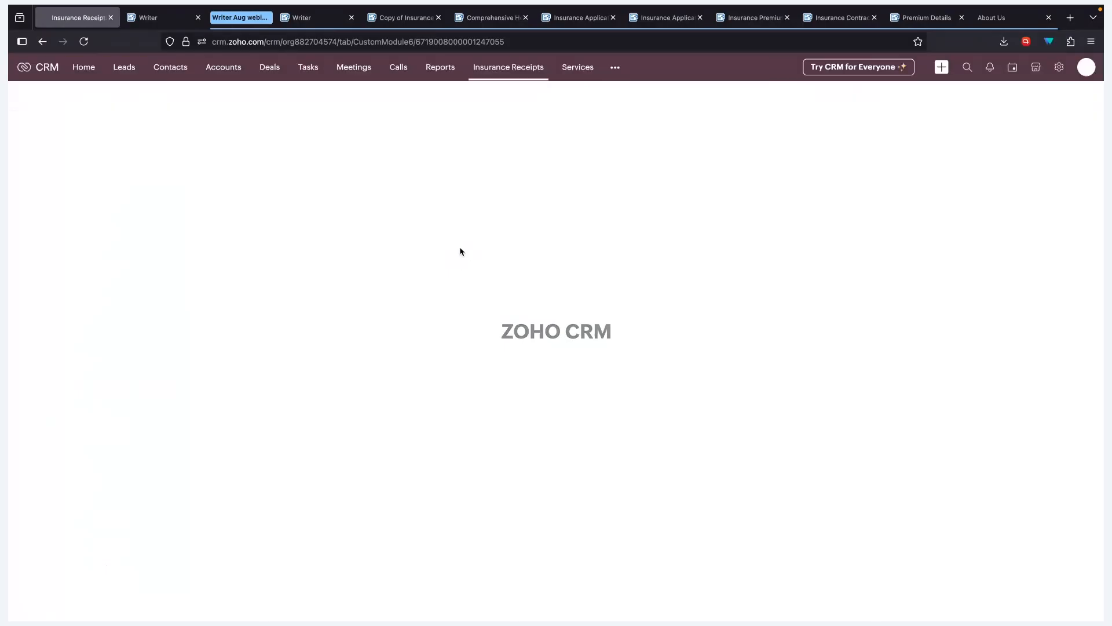
pyautogui.scroll(-8, 468, 250)
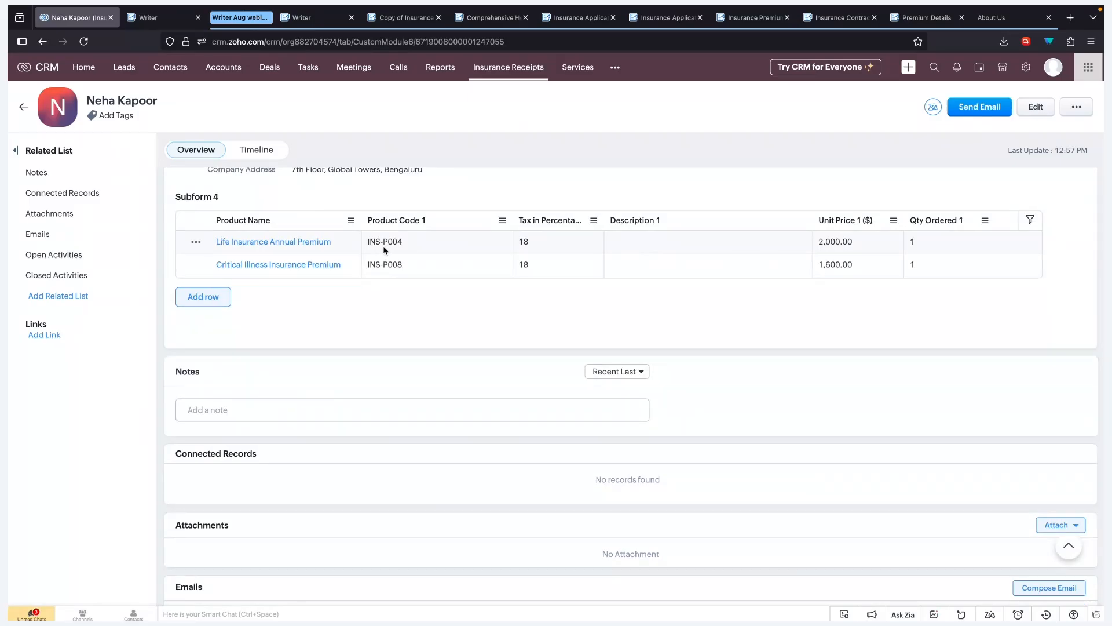
pyautogui.click(579, 18)
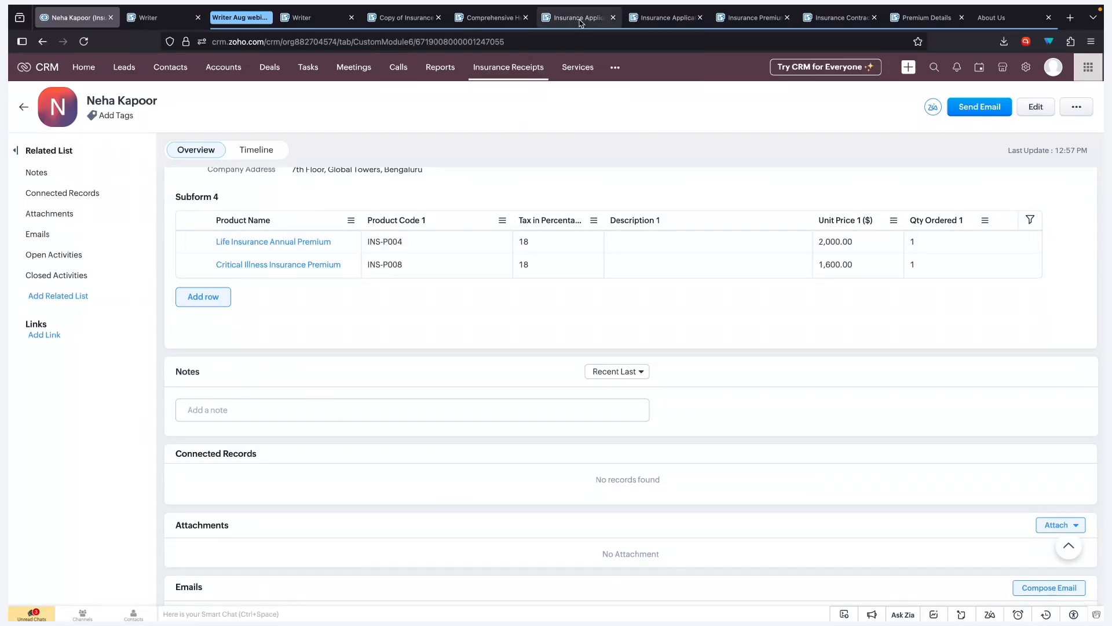
pyautogui.click(762, 22)
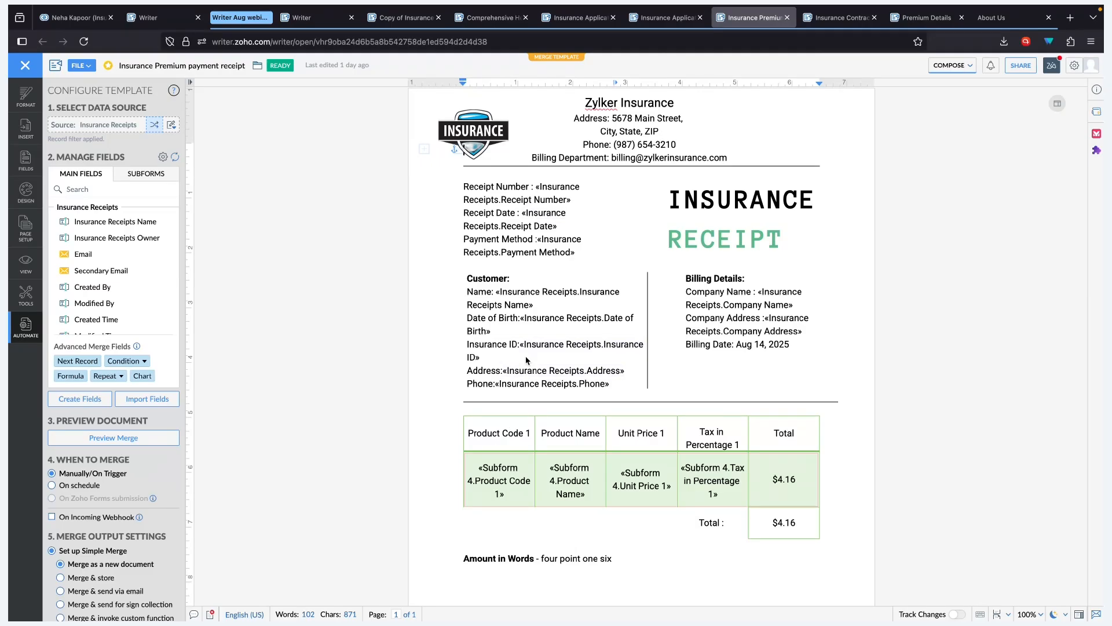
# Check the custom date autofield settings of the Billing Date in the Billing Details block and leave them unapplied.
pyautogui.click(760, 342)
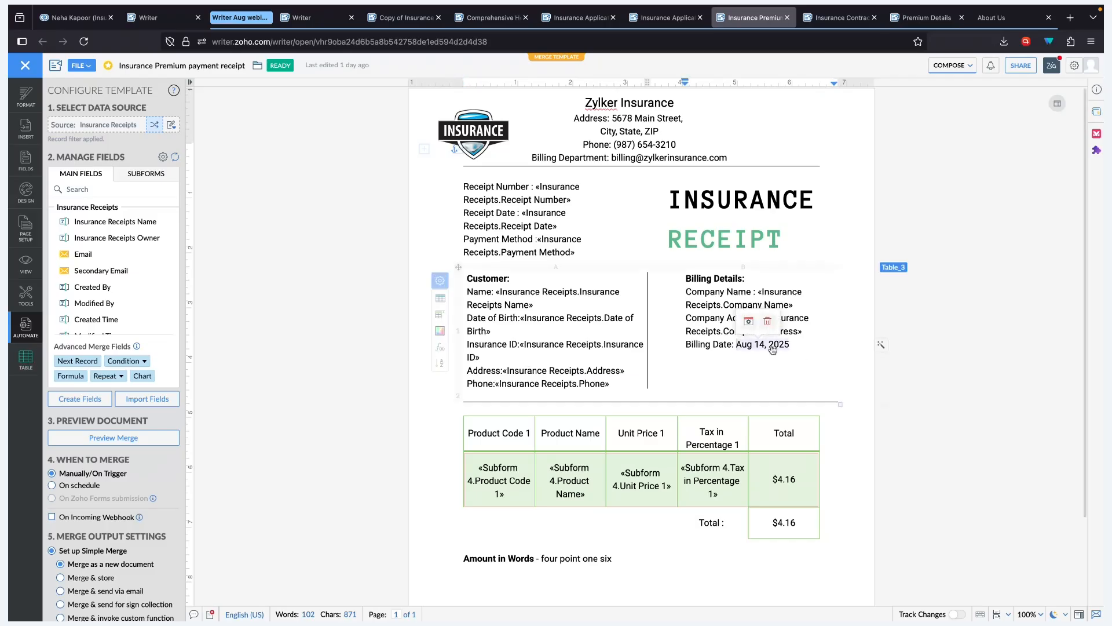
pyautogui.click(747, 321)
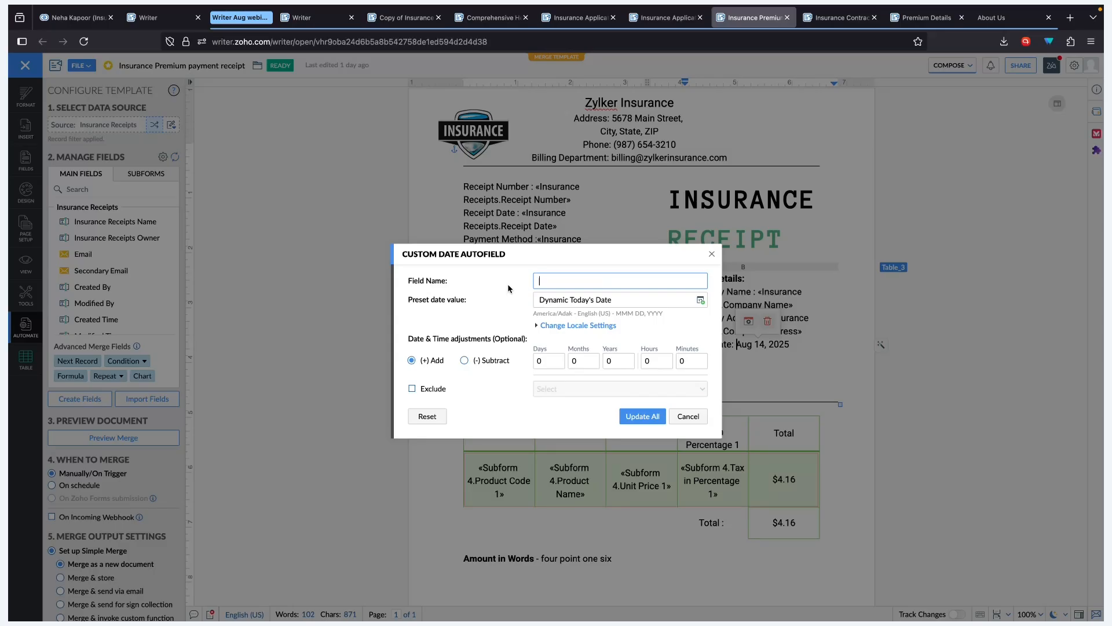
pyautogui.click(689, 416)
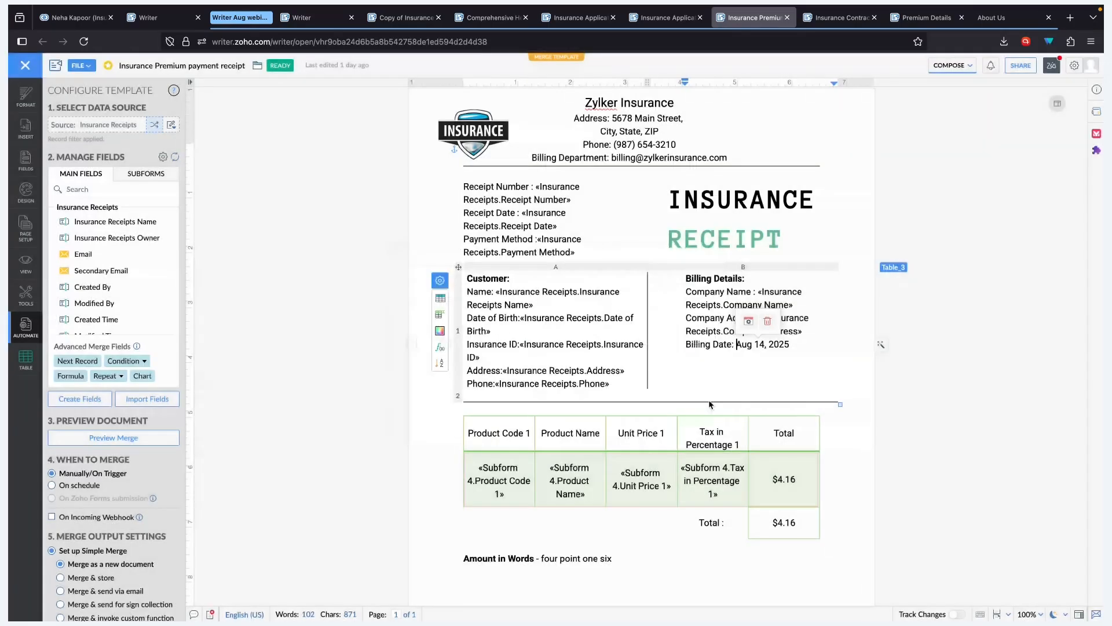
pyautogui.click(828, 342)
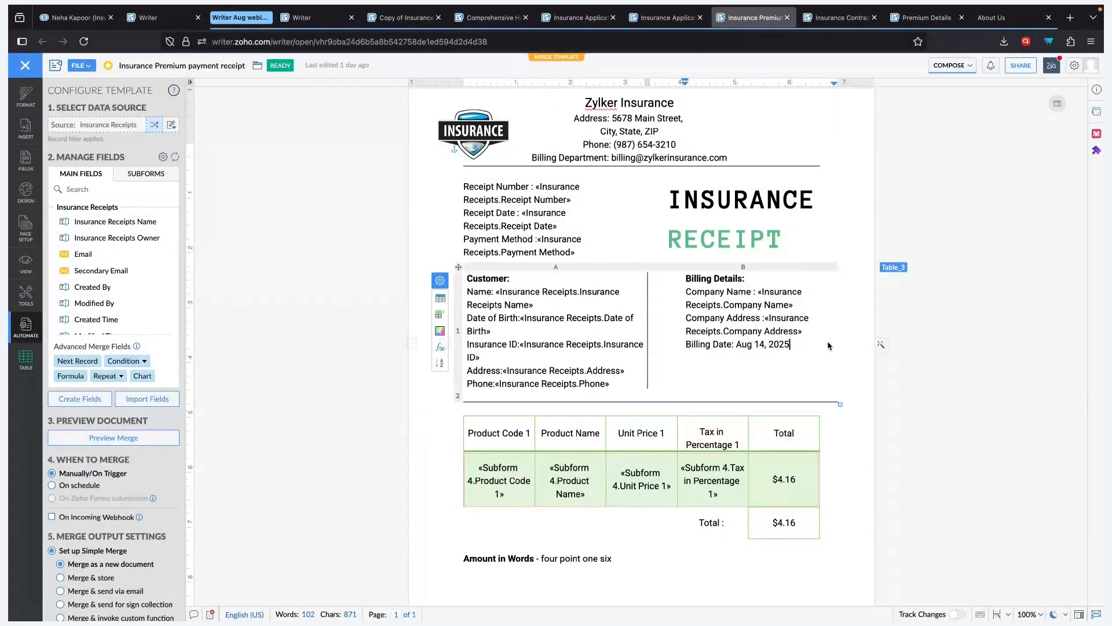
# Look through the date autofield options and the settings for creating a document sequence, without inserting anything.
pyautogui.click(27, 167)
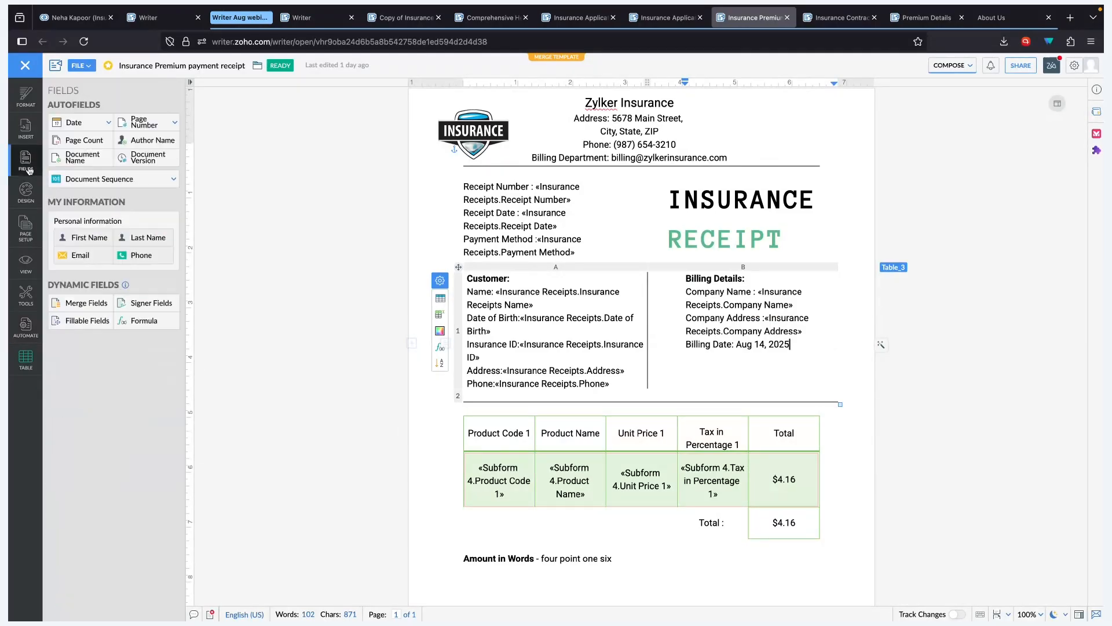
pyautogui.click(96, 129)
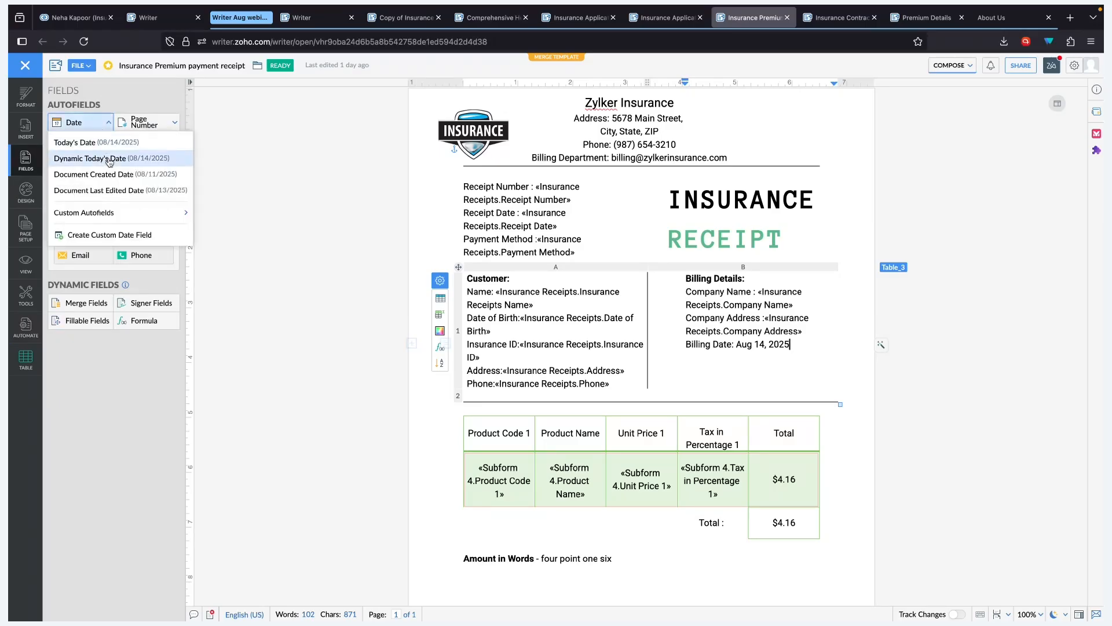
pyautogui.click(127, 103)
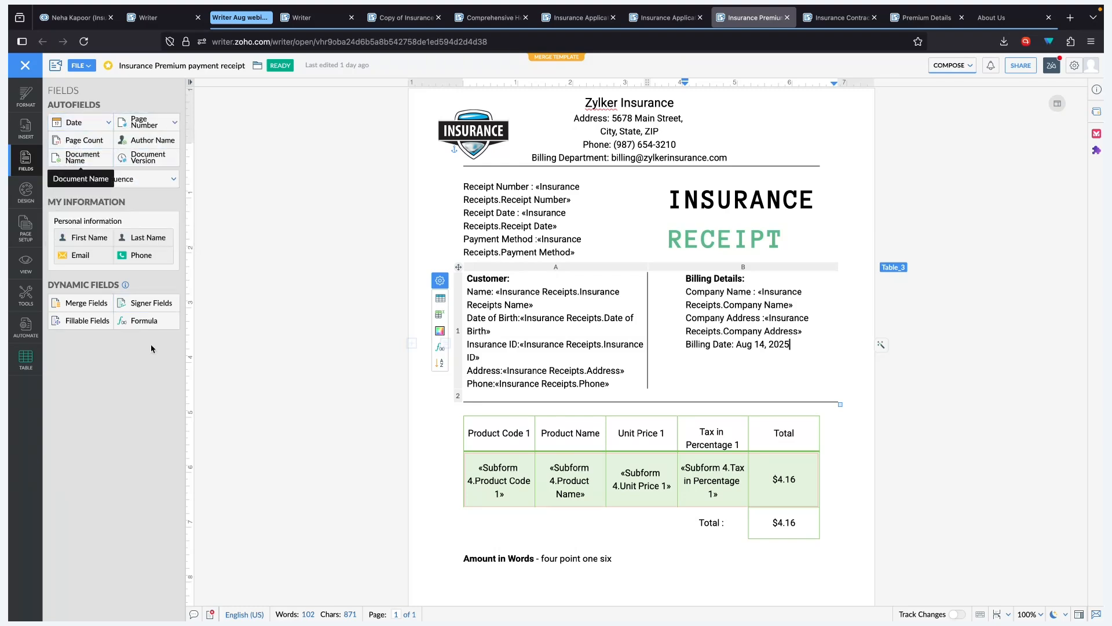
pyautogui.click(116, 184)
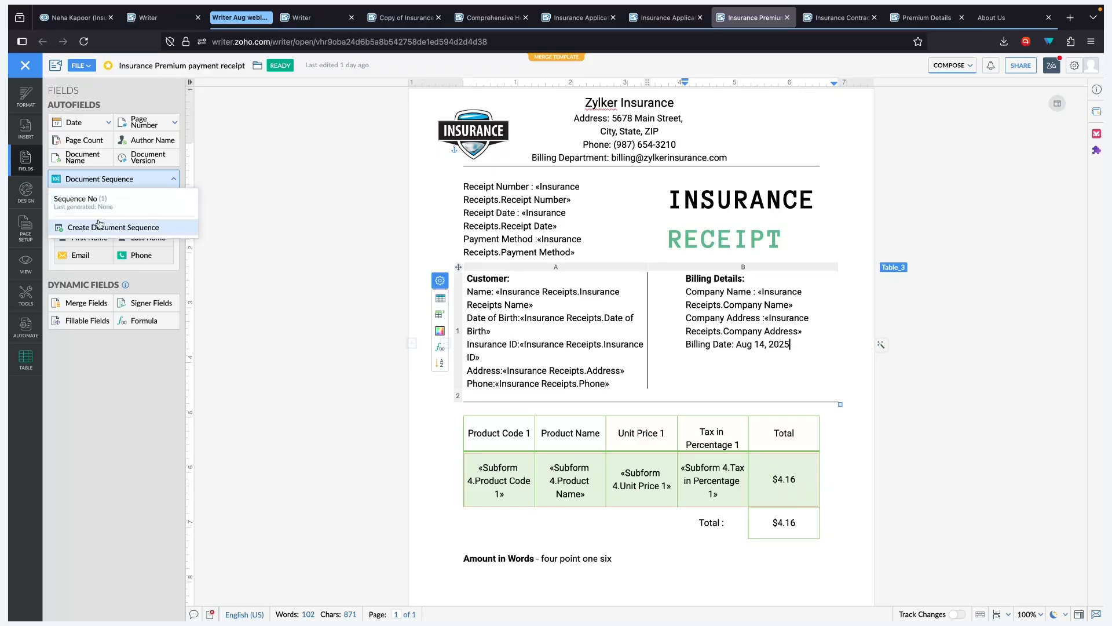
pyautogui.click(99, 225)
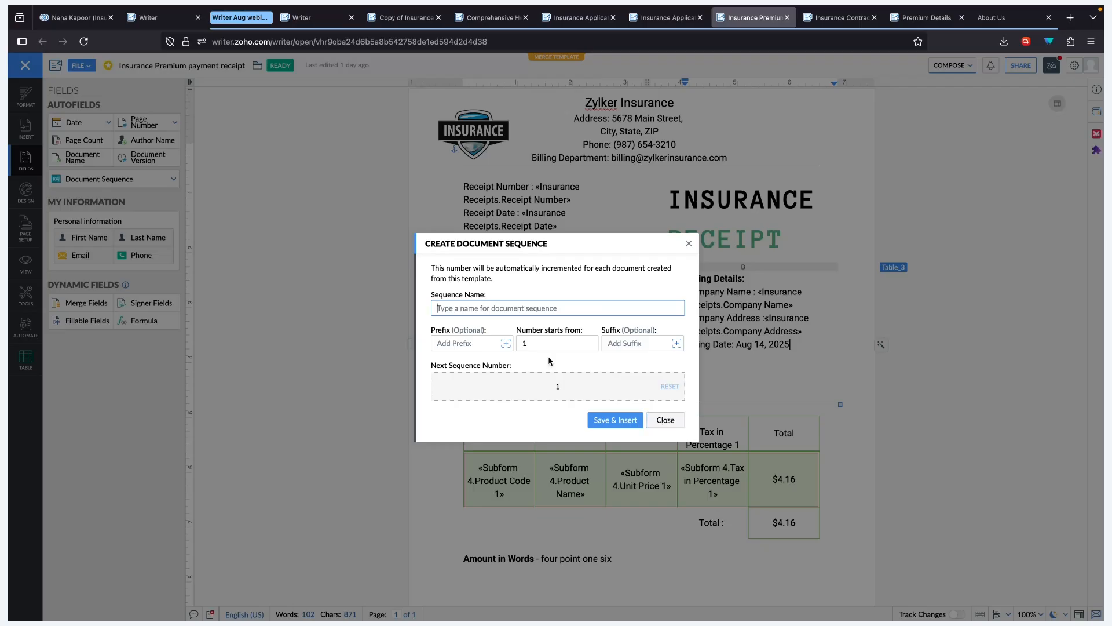
pyautogui.click(659, 422)
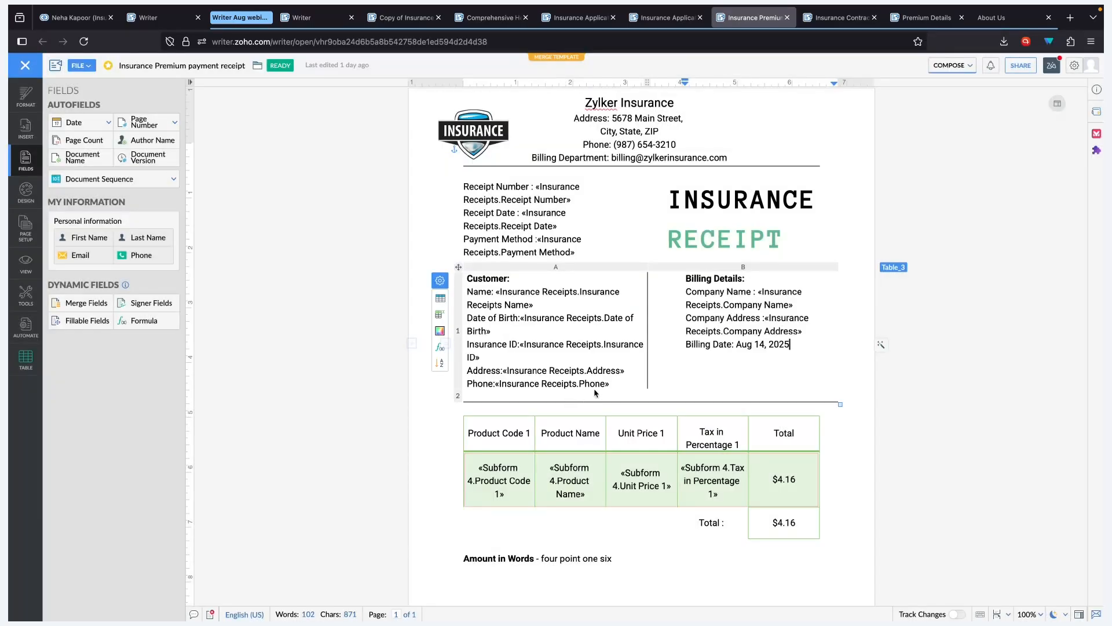
# Check the Product Name merge field and the Total formula in the subform row of the receipt's product table.
pyautogui.scroll(-2, 594, 393)
pyautogui.click(604, 372)
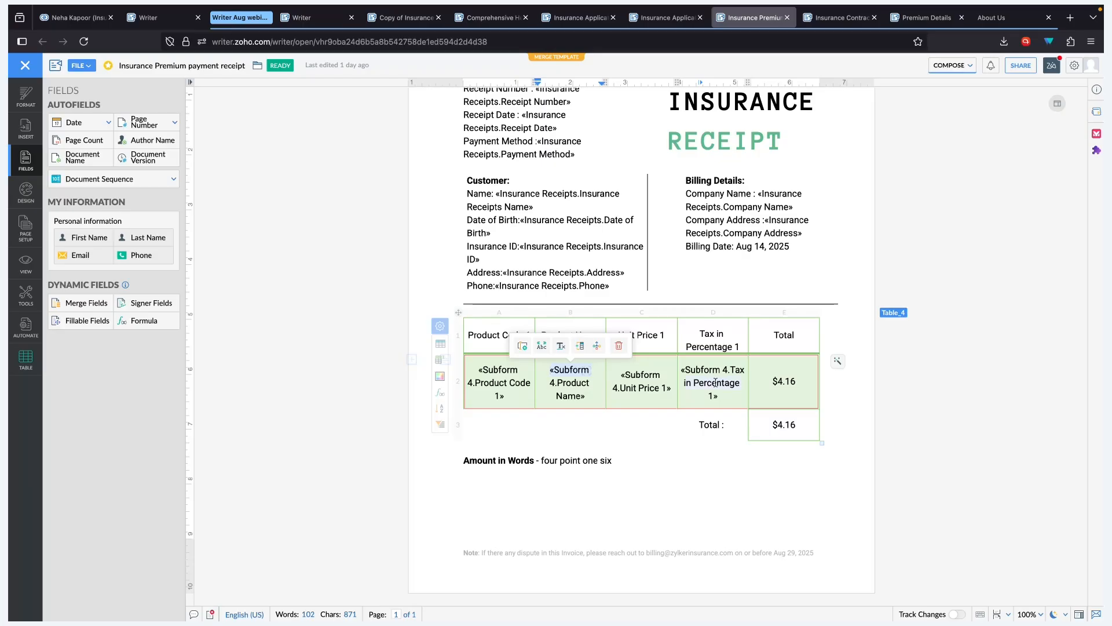
pyautogui.click(793, 383)
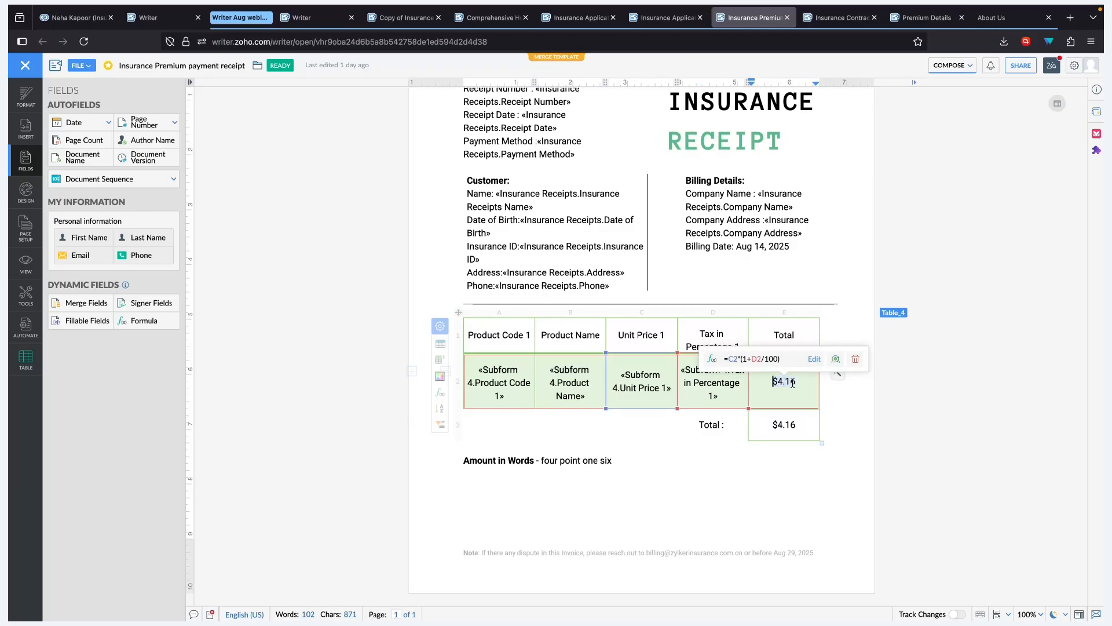
pyautogui.click(639, 344)
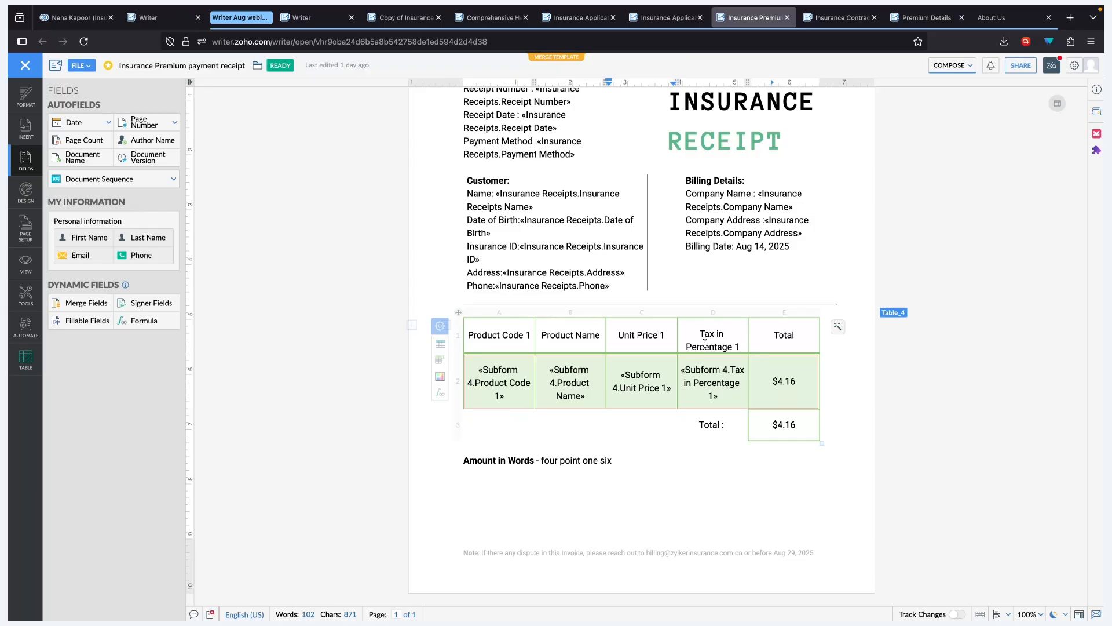
# Examine the subform row's Total formula and its number format choices in the formula editor, then cancel the edit.
pyautogui.click(788, 381)
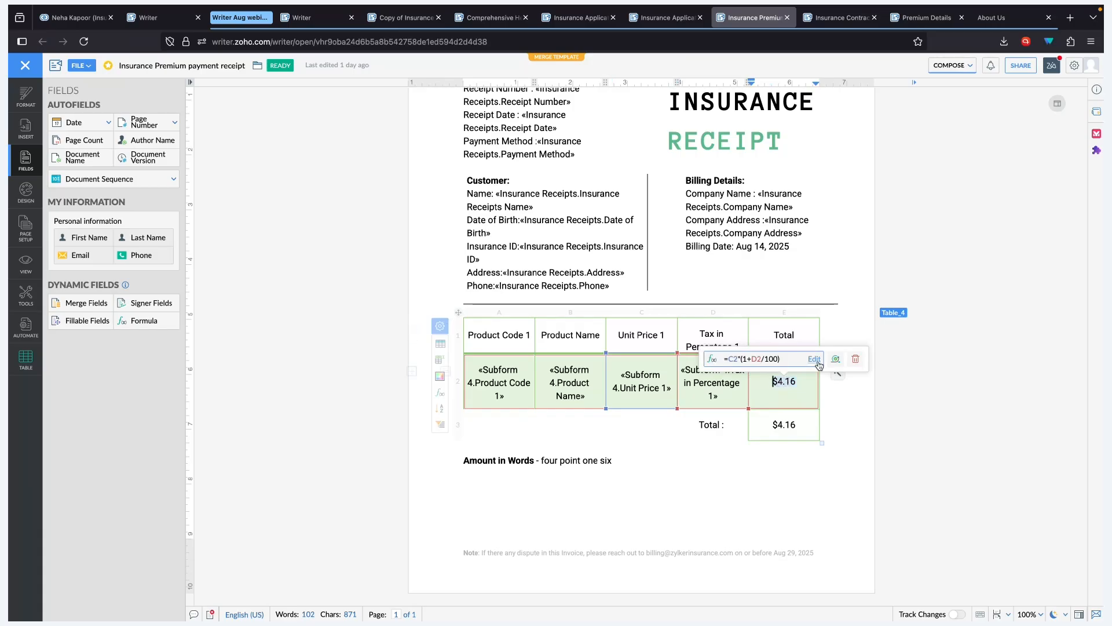
pyautogui.click(814, 359)
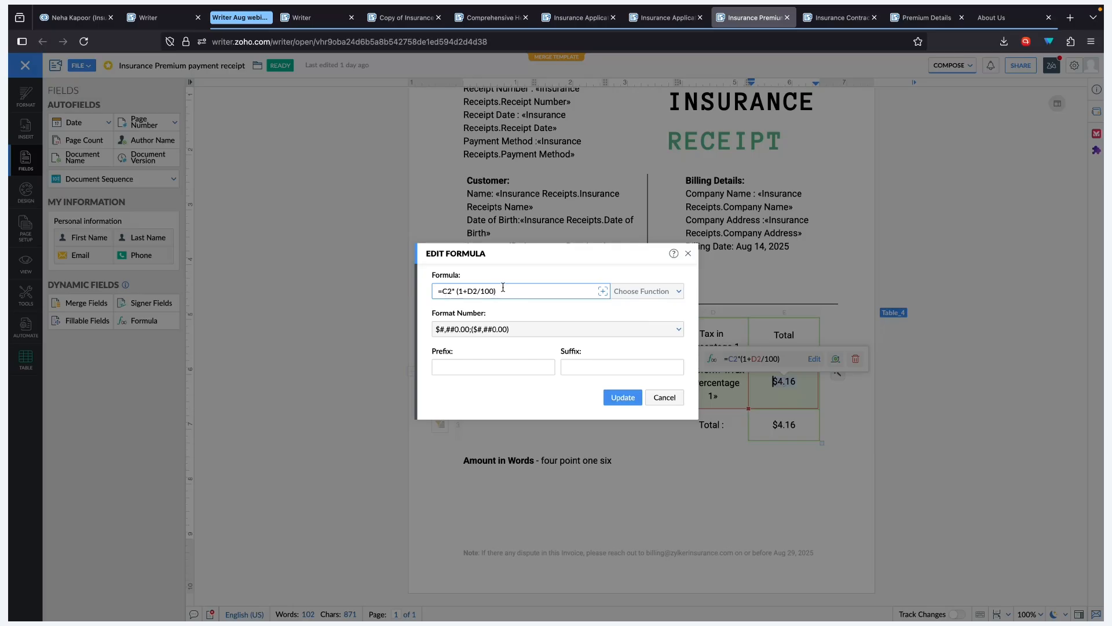
pyautogui.moveTo(504, 259); pyautogui.dragTo(658, 251)
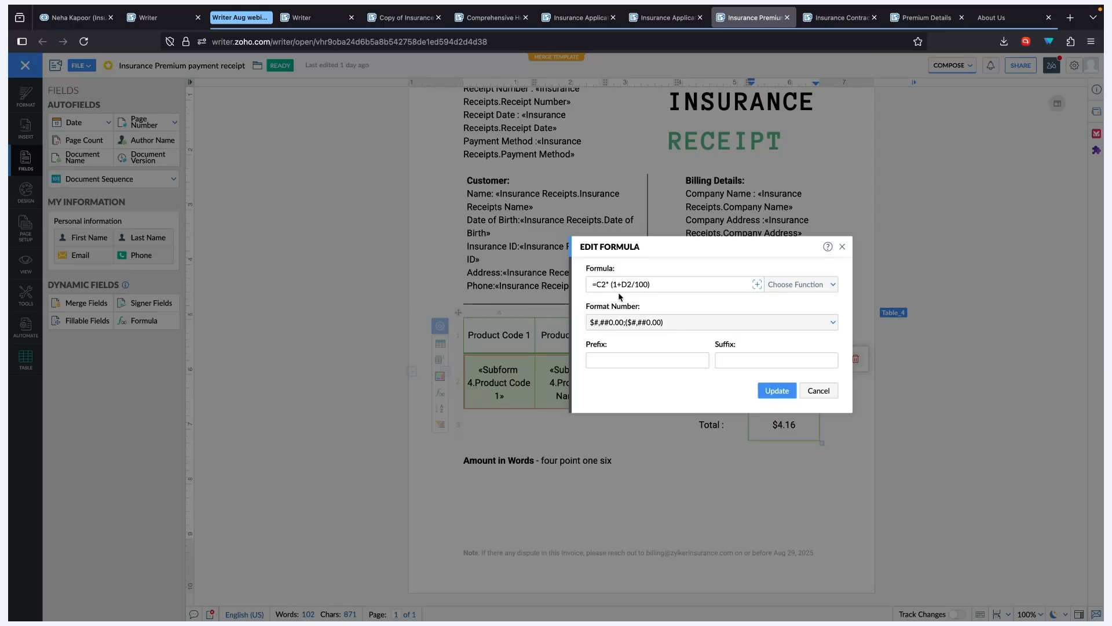
pyautogui.click(634, 324)
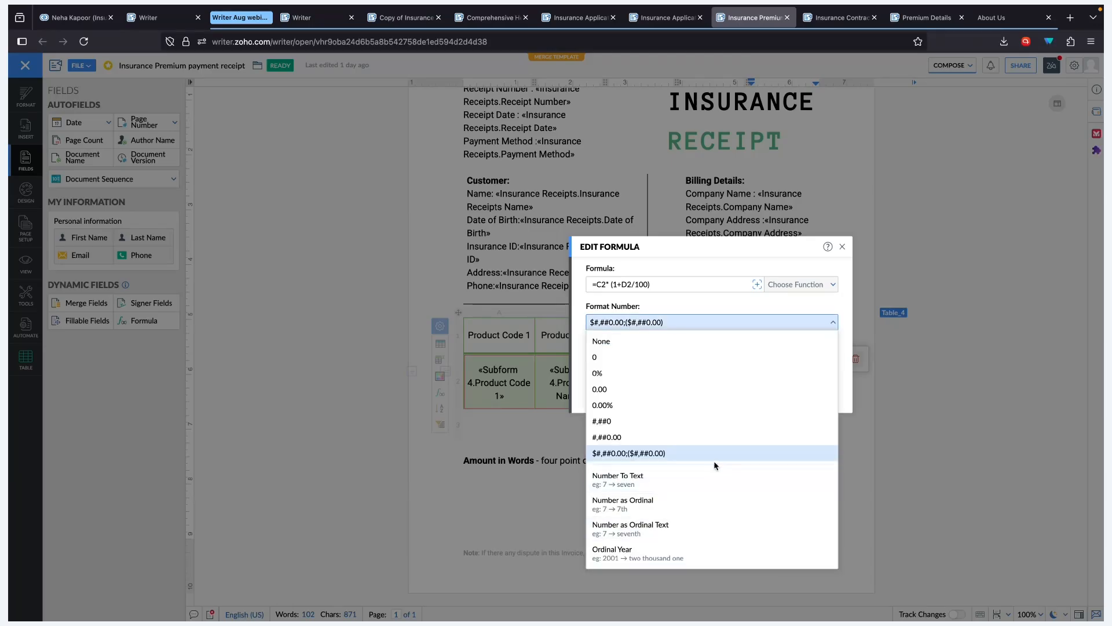
pyautogui.click(685, 299)
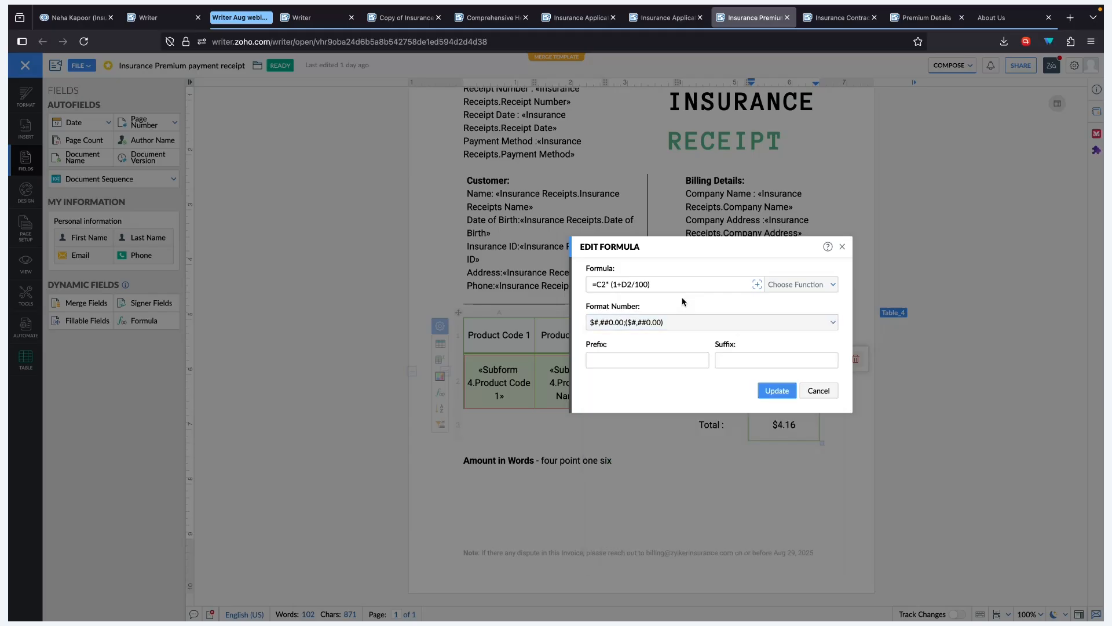
pyautogui.click(819, 391)
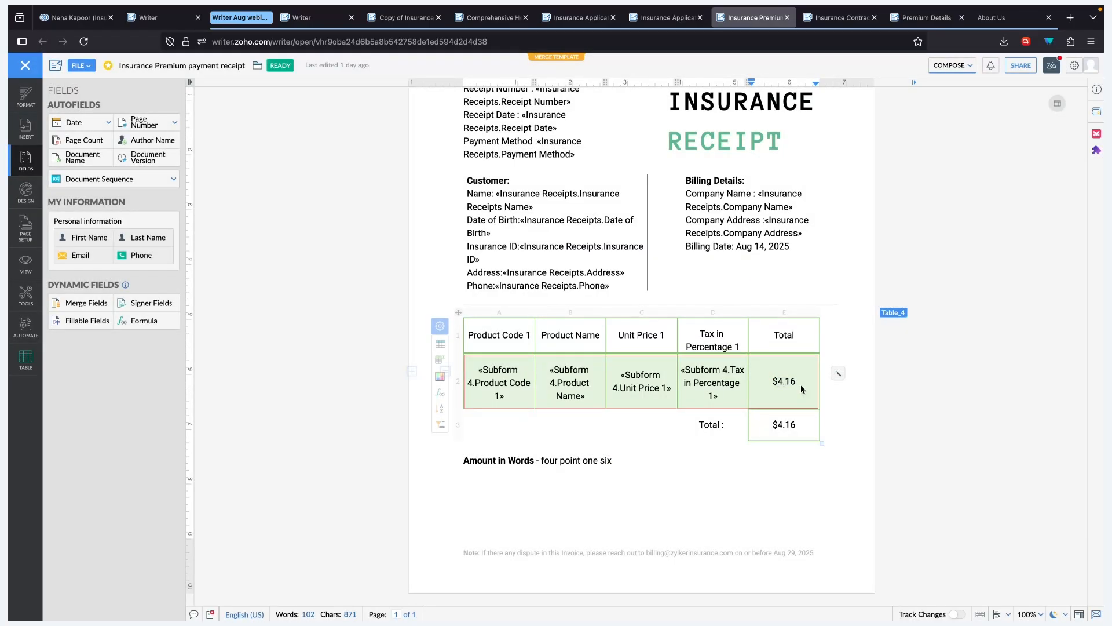
# Inspect the overall Total formula below the product rows and the formula and number format behind Amount in Words.
pyautogui.click(785, 423)
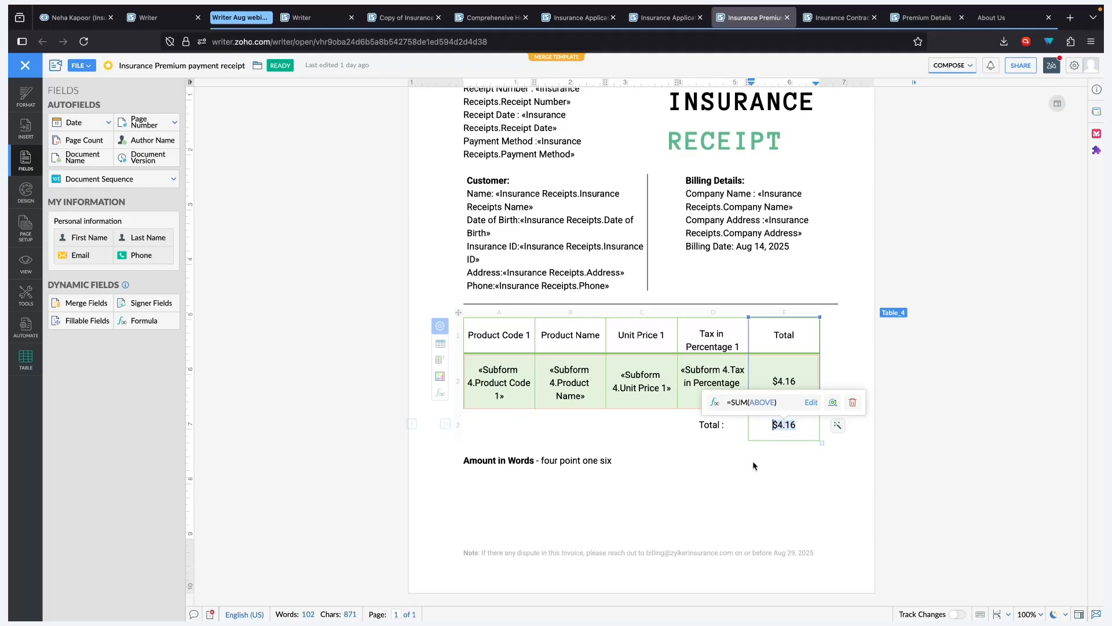
pyautogui.click(555, 464)
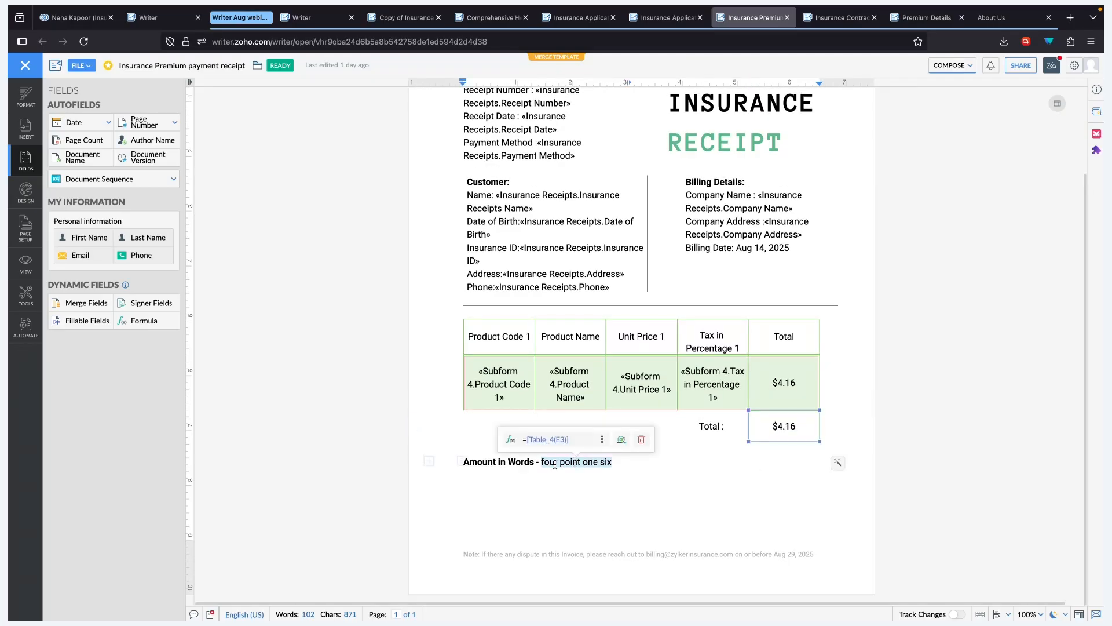
pyautogui.click(602, 439)
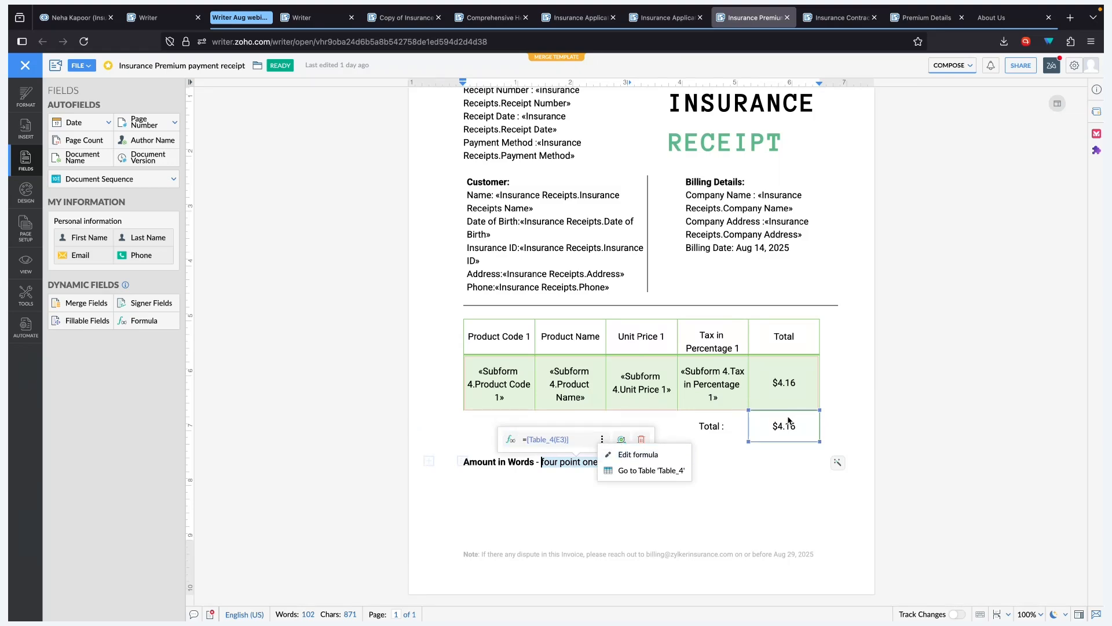
pyautogui.click(655, 455)
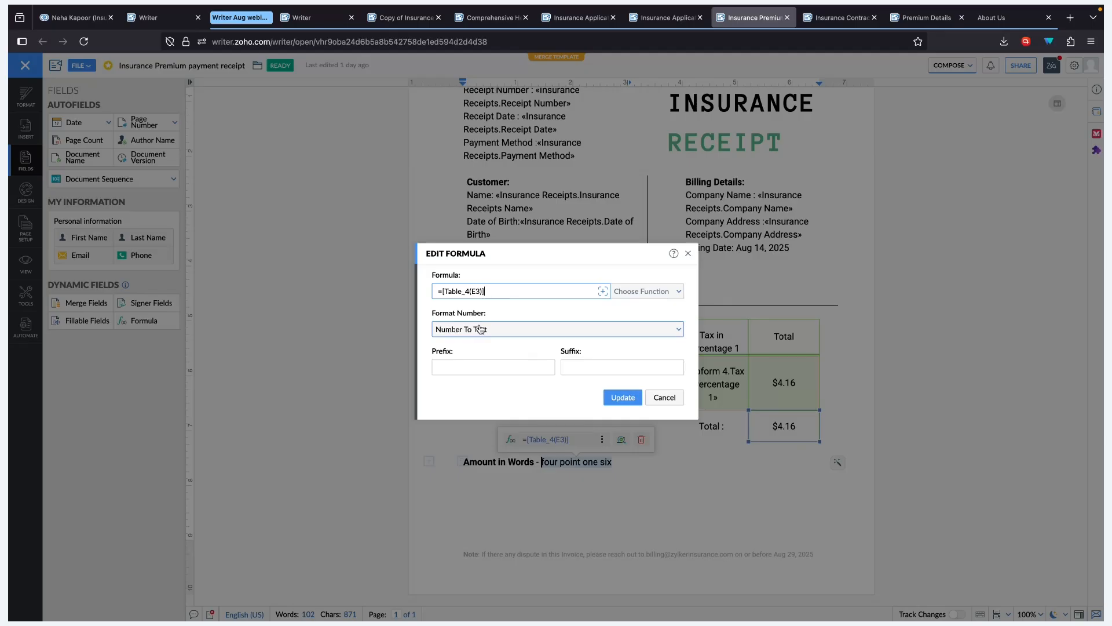
pyautogui.click(663, 398)
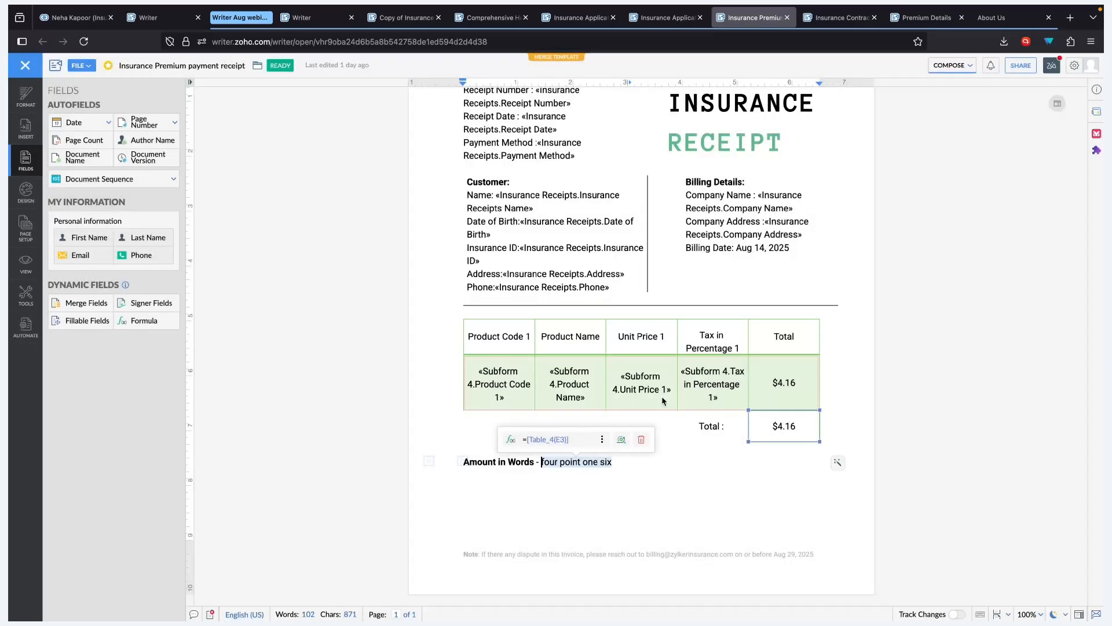
# Check the day adjustment of the dispute deadline's date autofield in the footer note, then return to the receipt body.
pyautogui.doubleClick(629, 561)
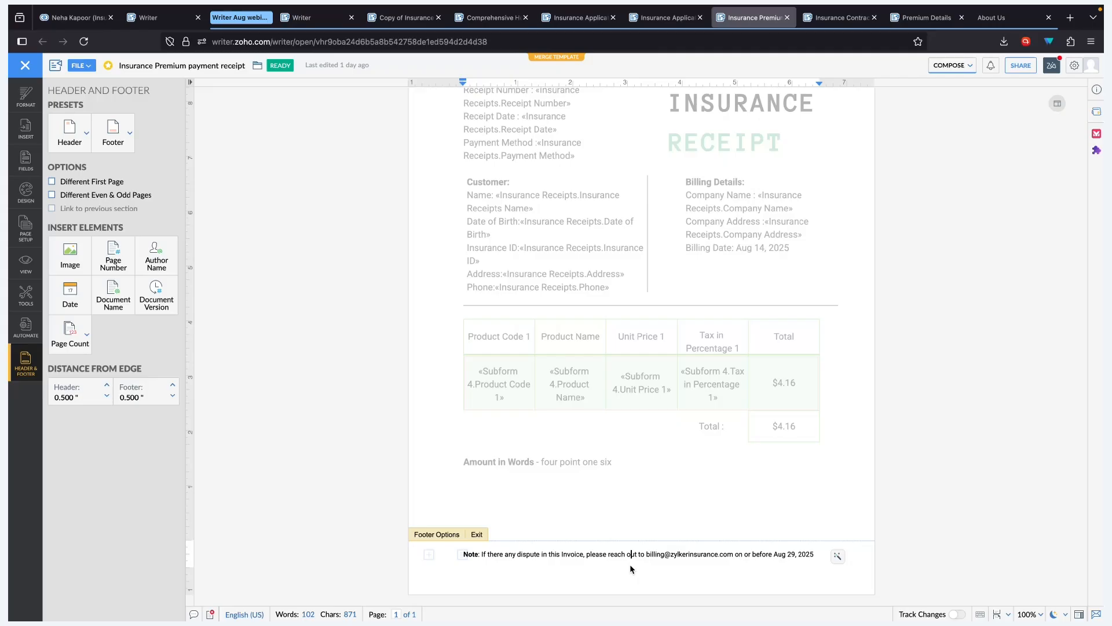
pyautogui.click(799, 555)
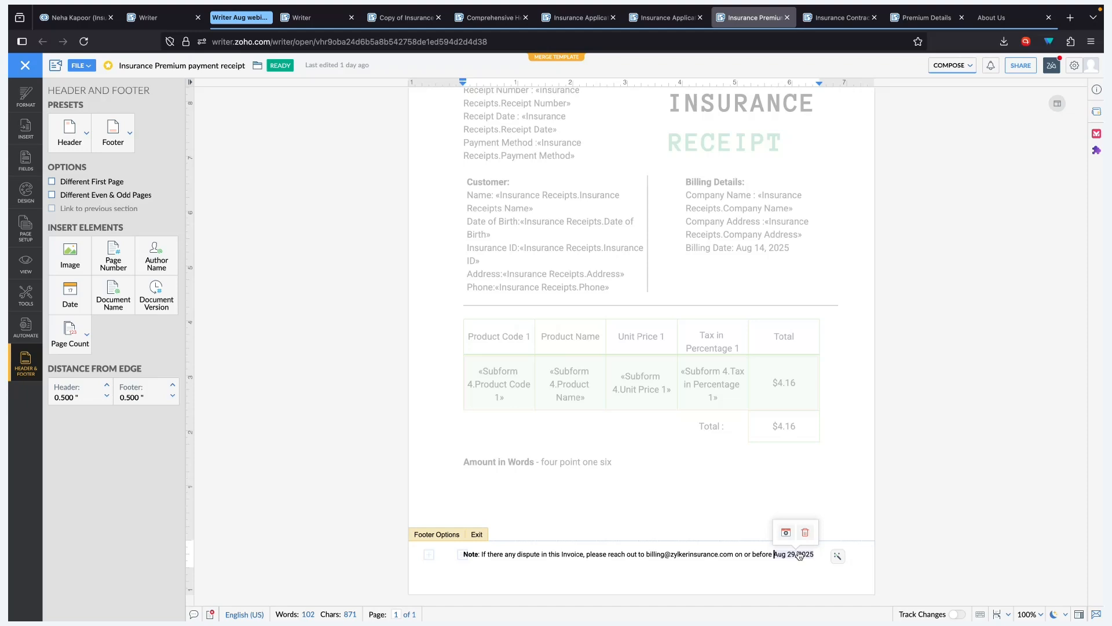
pyautogui.click(786, 532)
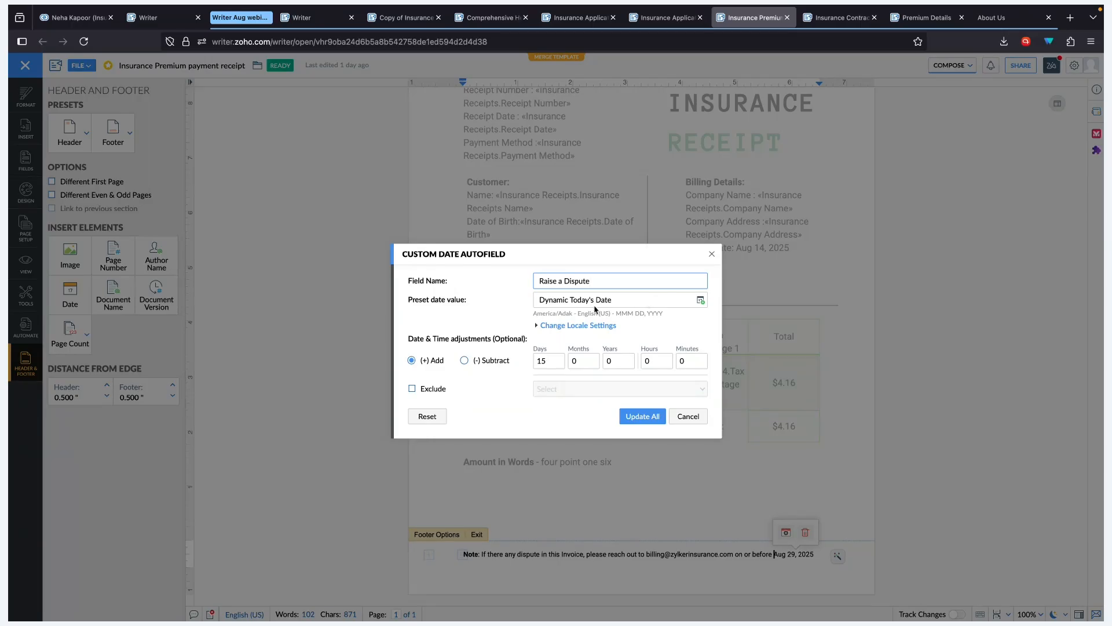
pyautogui.click(557, 361)
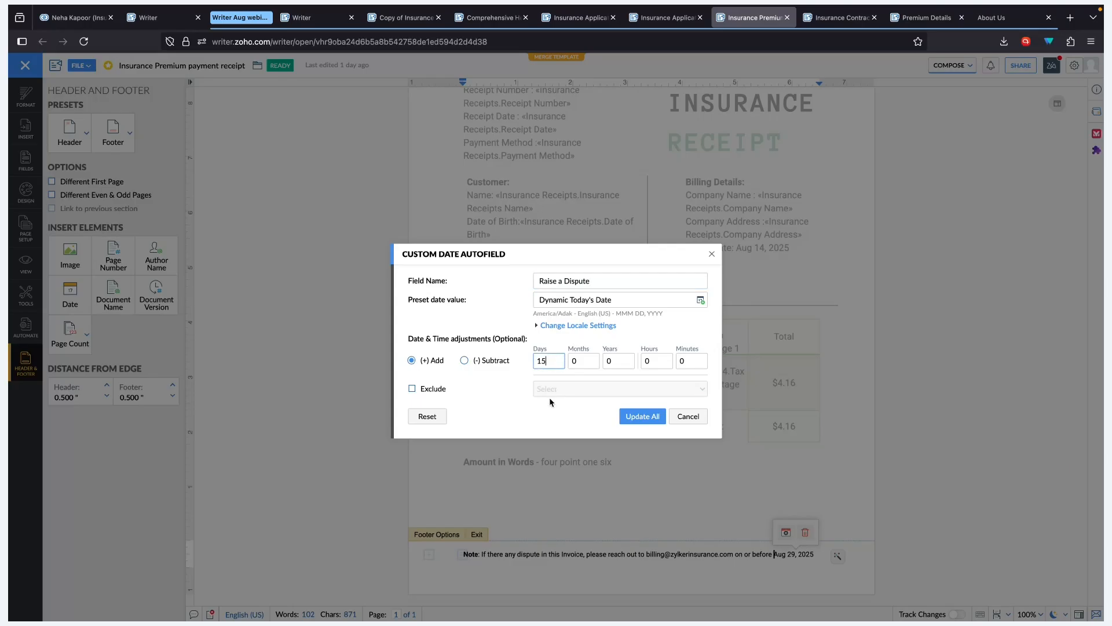
pyautogui.click(690, 417)
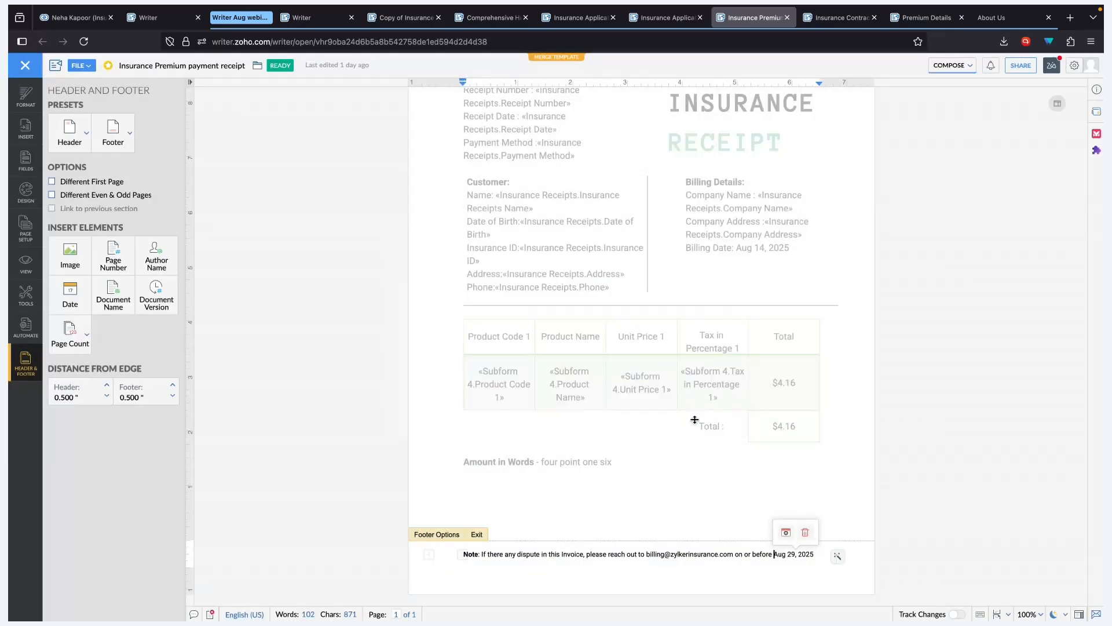
pyautogui.click(477, 534)
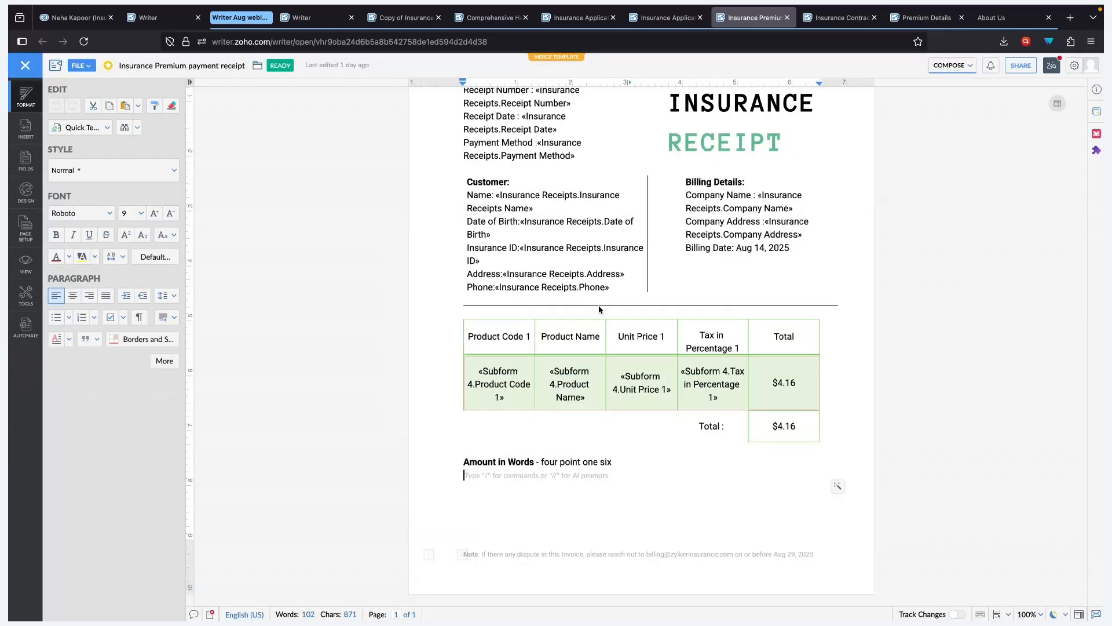
pyautogui.scroll(2, 600, 305)
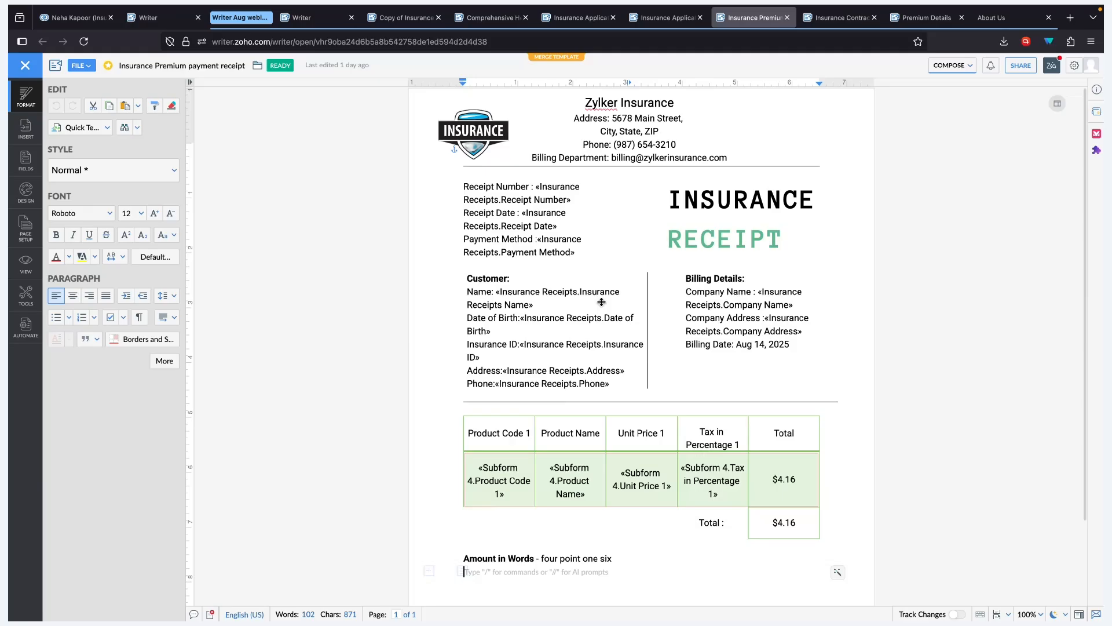
# Review the receipt template's automation settings, from the preview and merge trigger to the output options and final merge run.
pyautogui.click(25, 341)
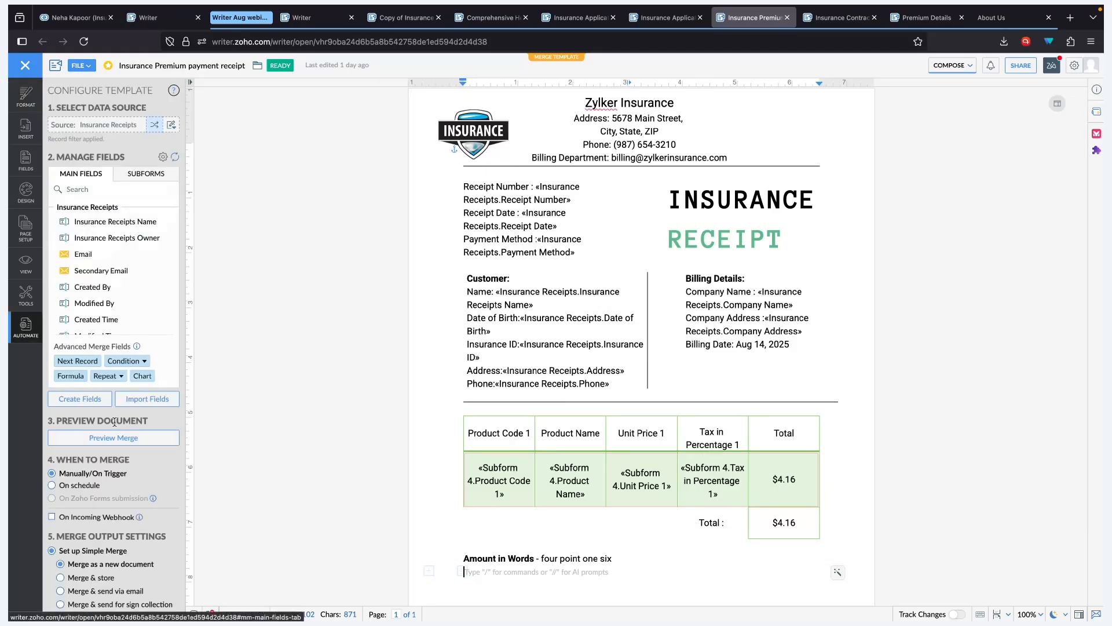
pyautogui.scroll(-2, 114, 422)
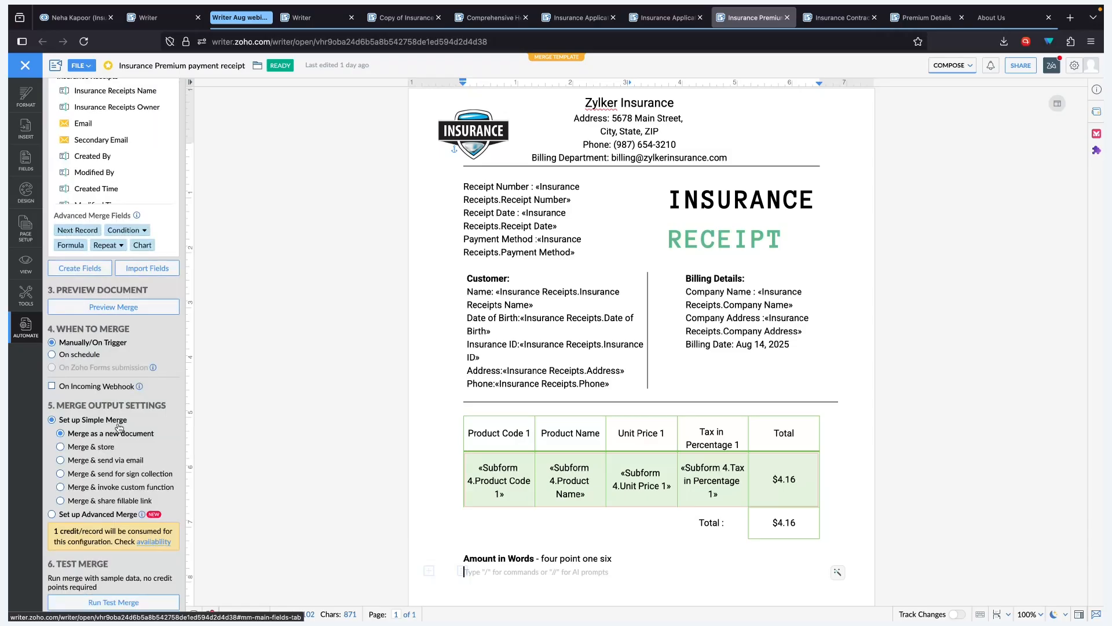
pyautogui.scroll(-1, 141, 523)
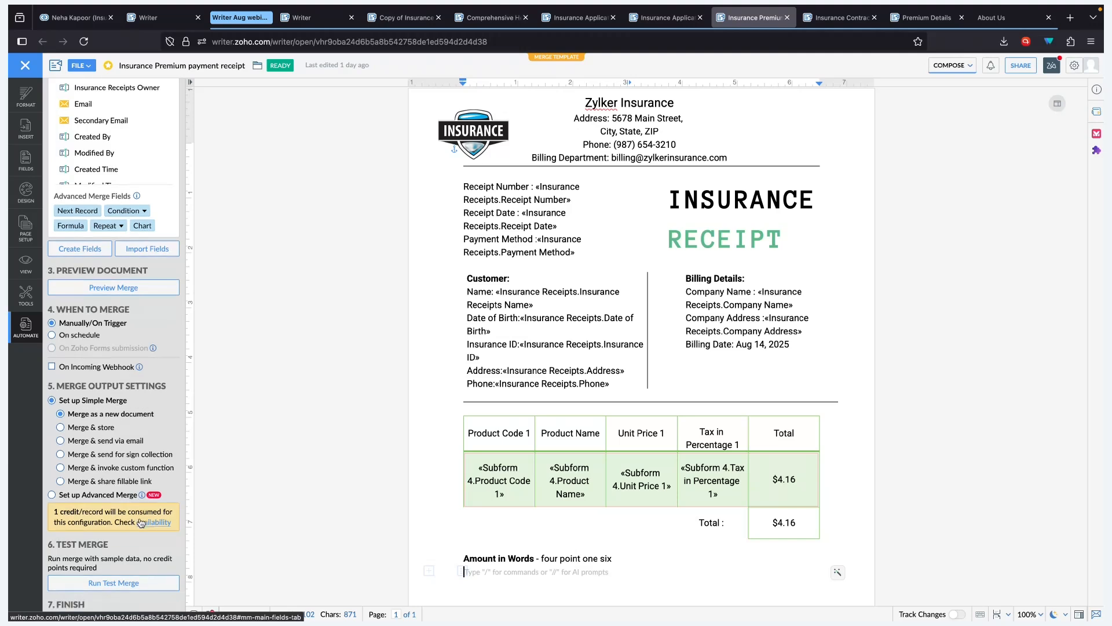
pyautogui.scroll(-1, 141, 522)
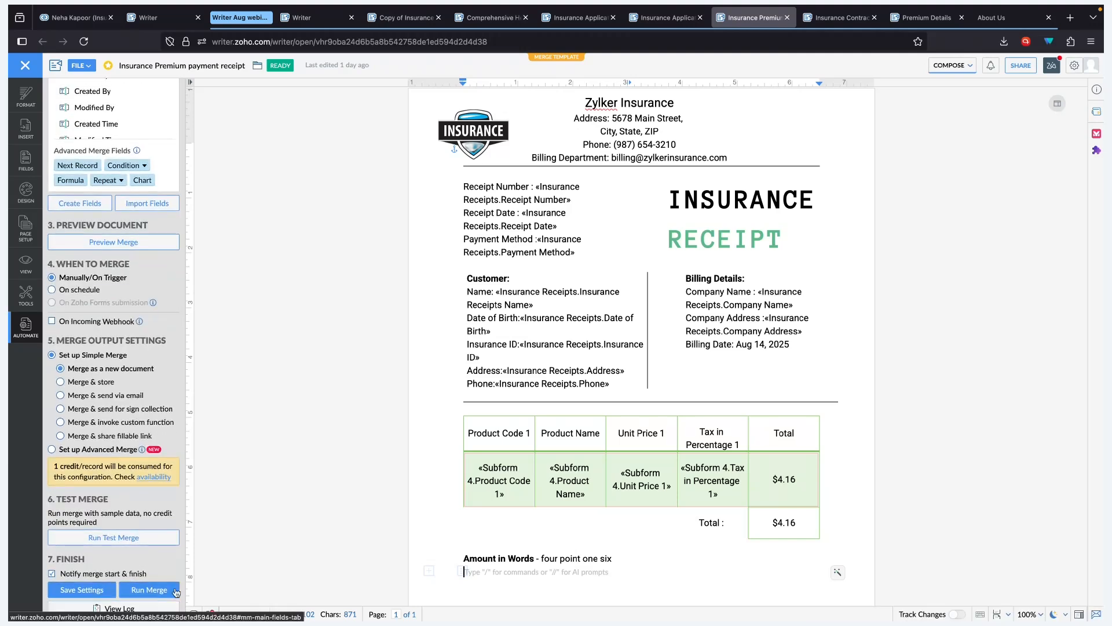
# Check the record filter on the Insurance Receipts data source, then cancel without changing it.
pyautogui.scroll(5, 150, 126)
pyautogui.click(149, 126)
pyautogui.click(192, 151)
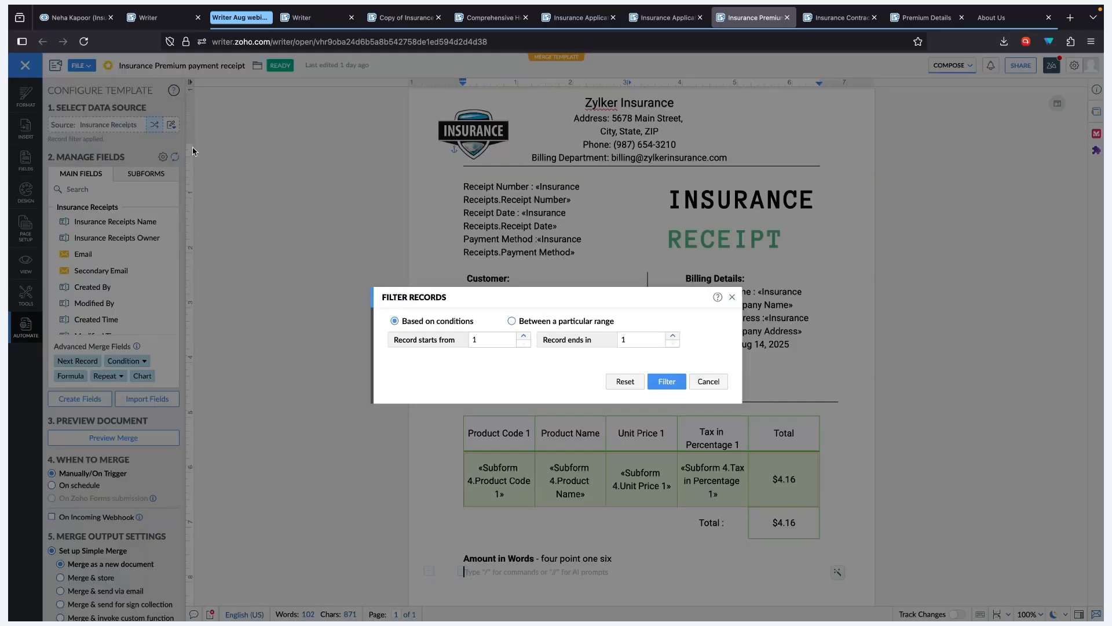
pyautogui.click(708, 381)
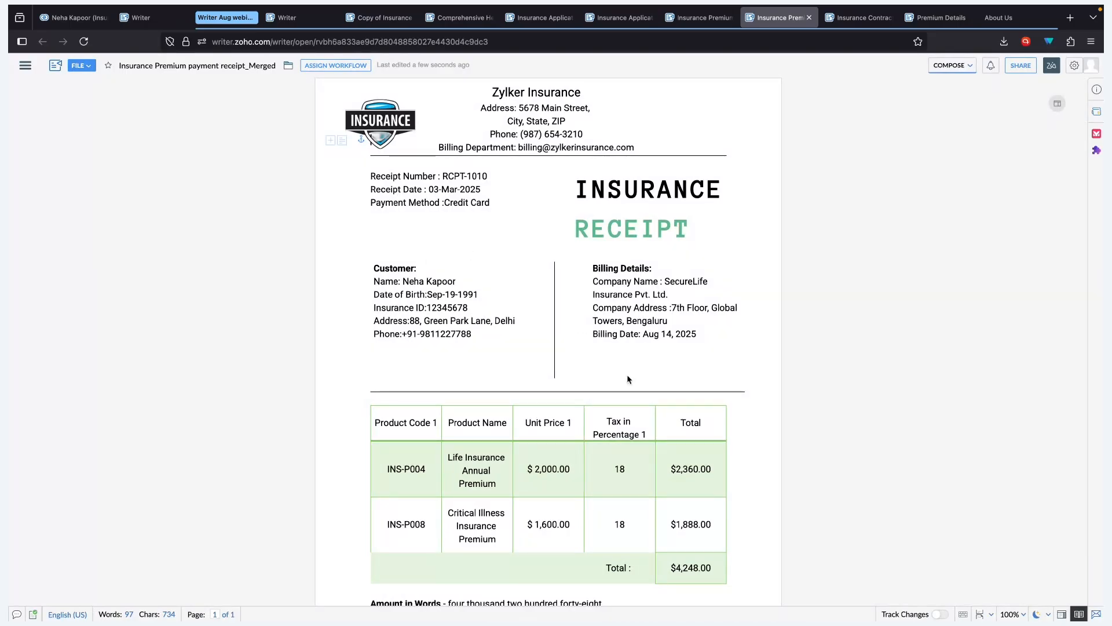
# Check the product totals, overall Total and Amount in Words in the merged receipt, then close it.
pyautogui.scroll(-2, 589, 428)
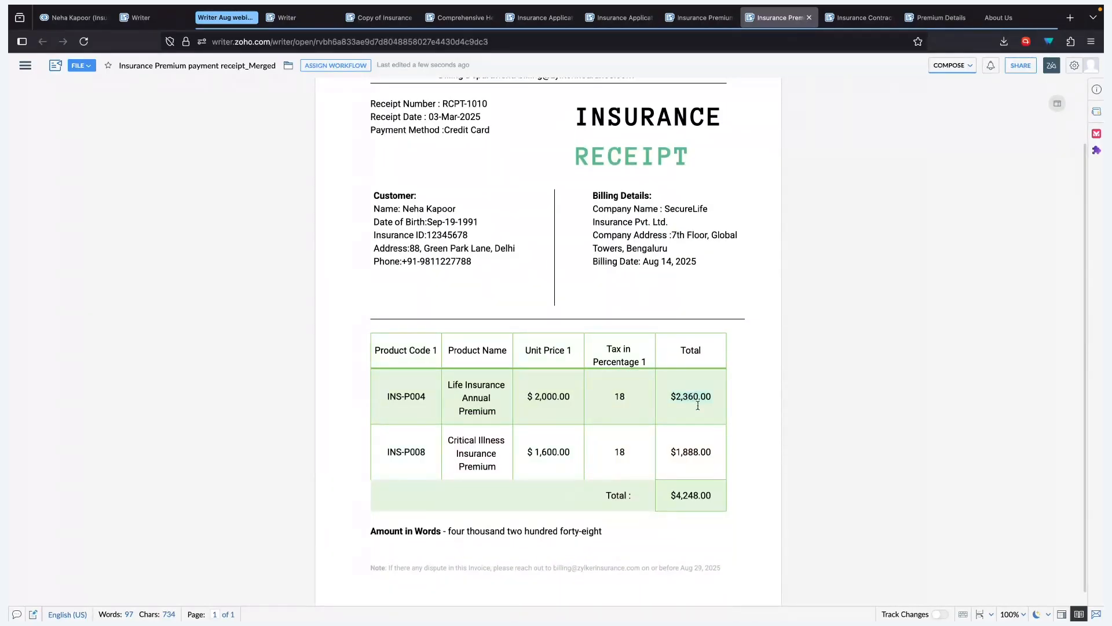
pyautogui.doubleClick(692, 495)
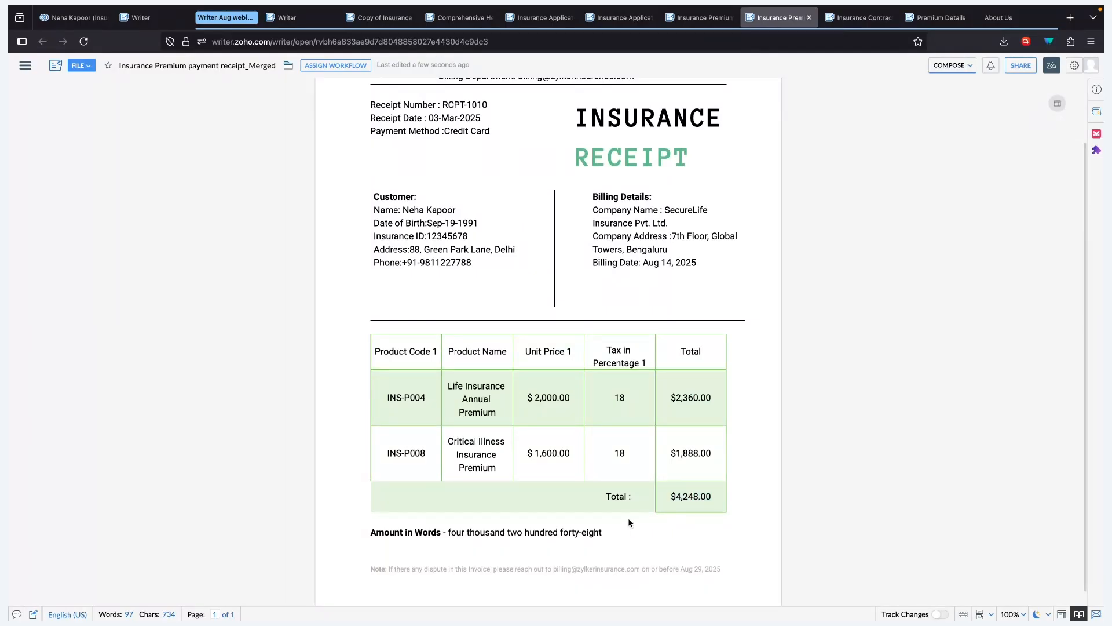
pyautogui.click(450, 532)
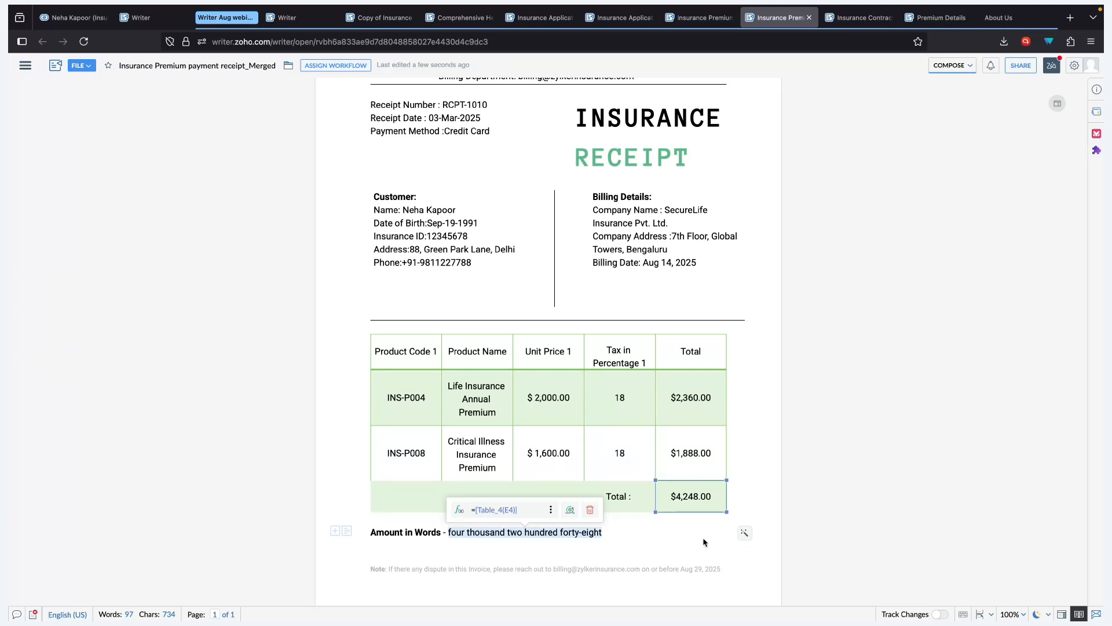
pyautogui.scroll(2, 704, 541)
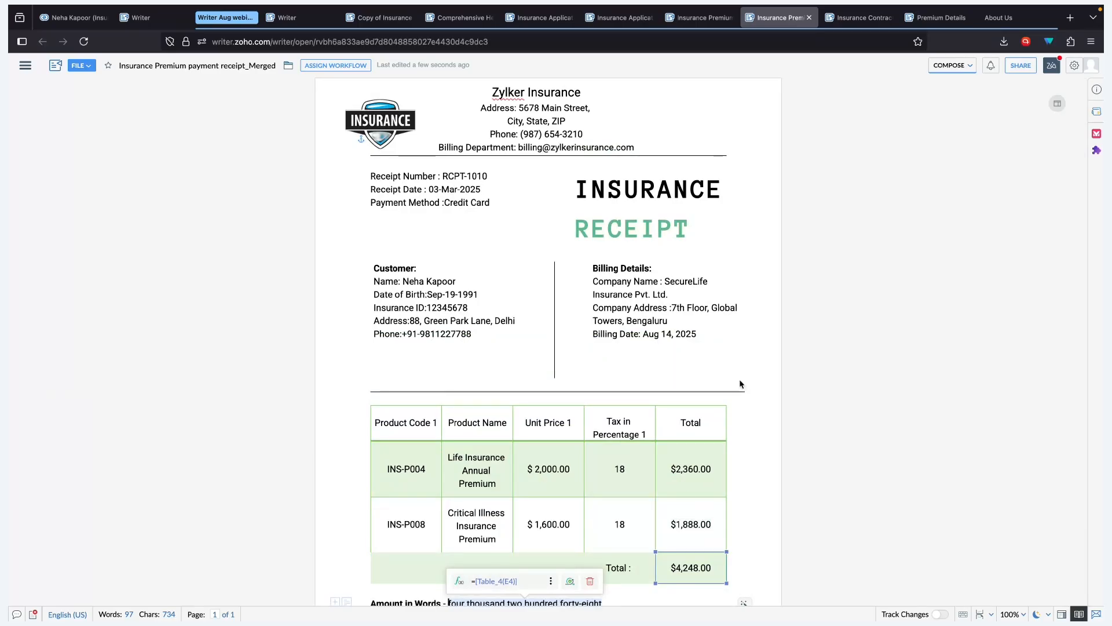
pyautogui.click(809, 18)
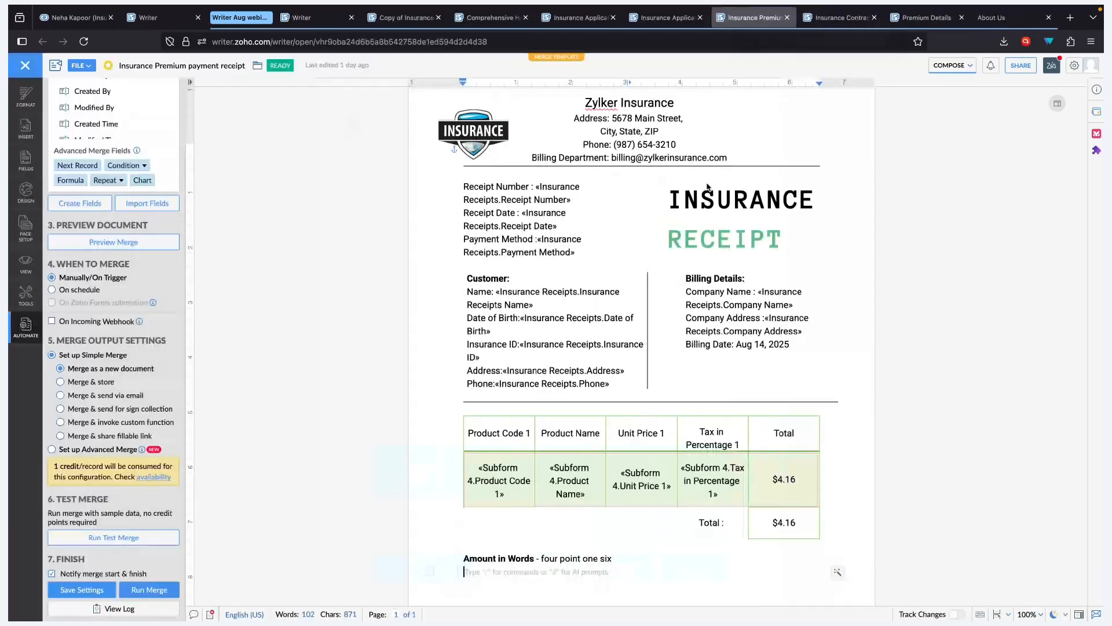
pyautogui.hotkey('ctrl', 'Right')
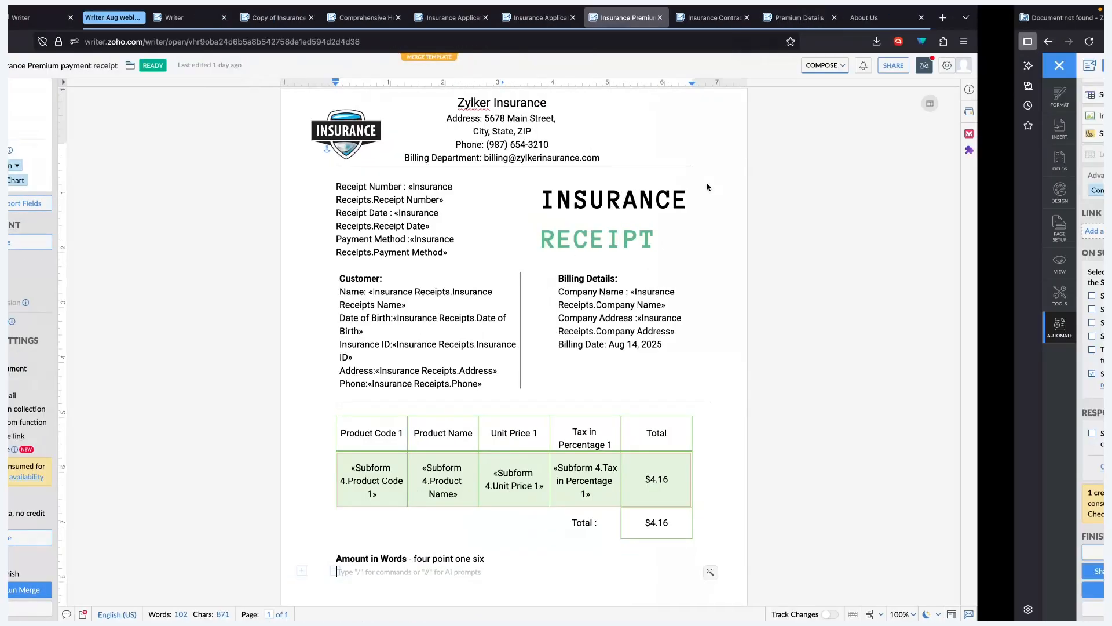
pyautogui.hotkey('ctrl', 'Left')
pyautogui.hotkey('ctrl', 'Left')
pyautogui.press('Right')
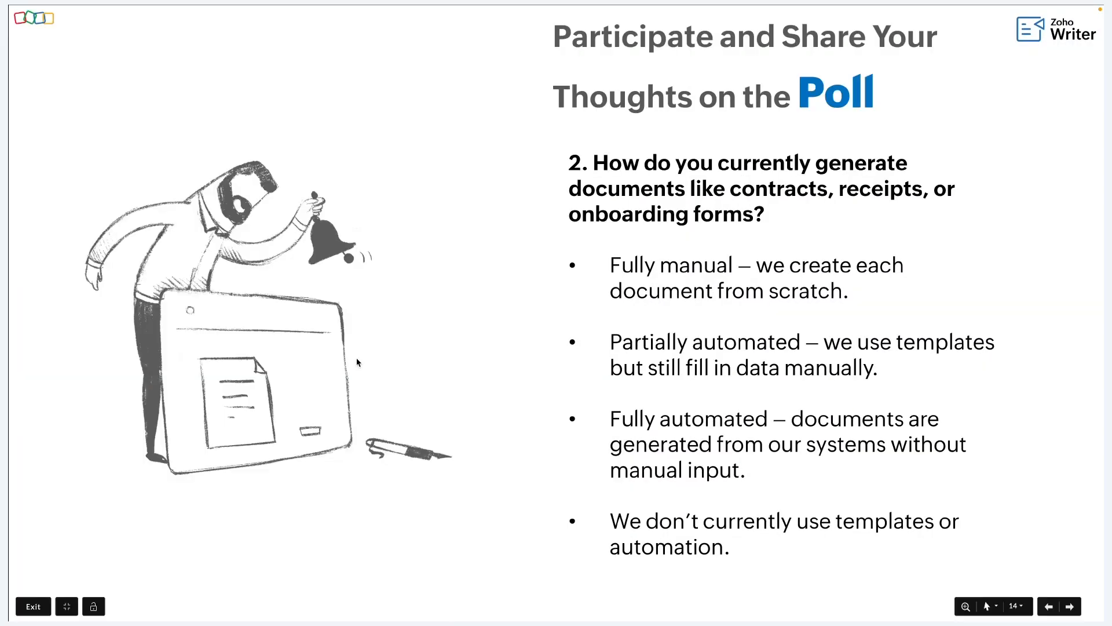
pyautogui.press('Right')
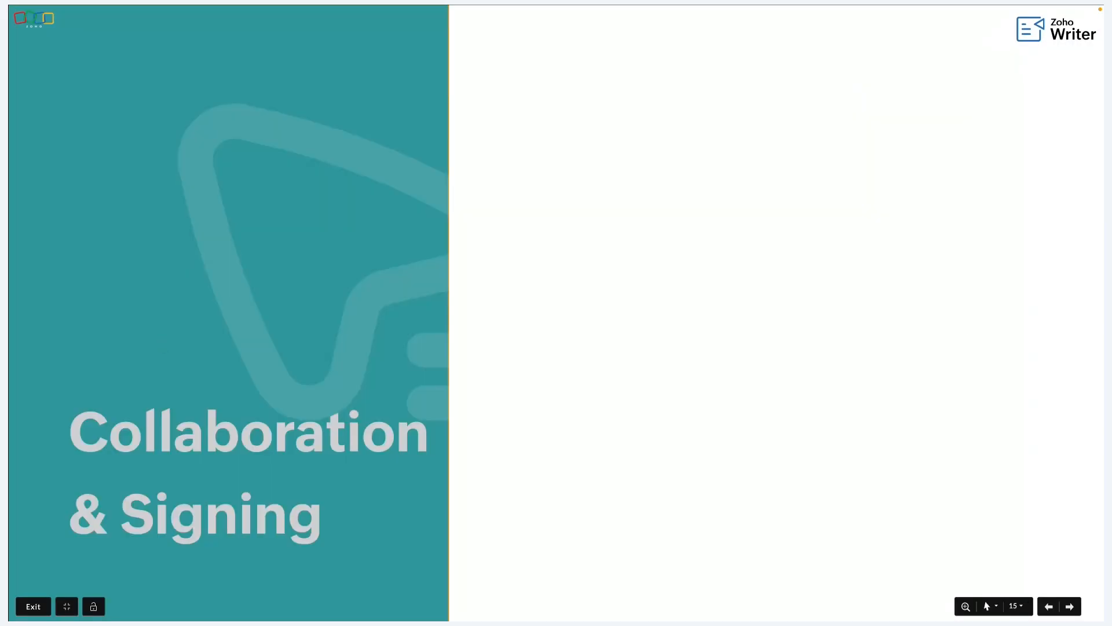
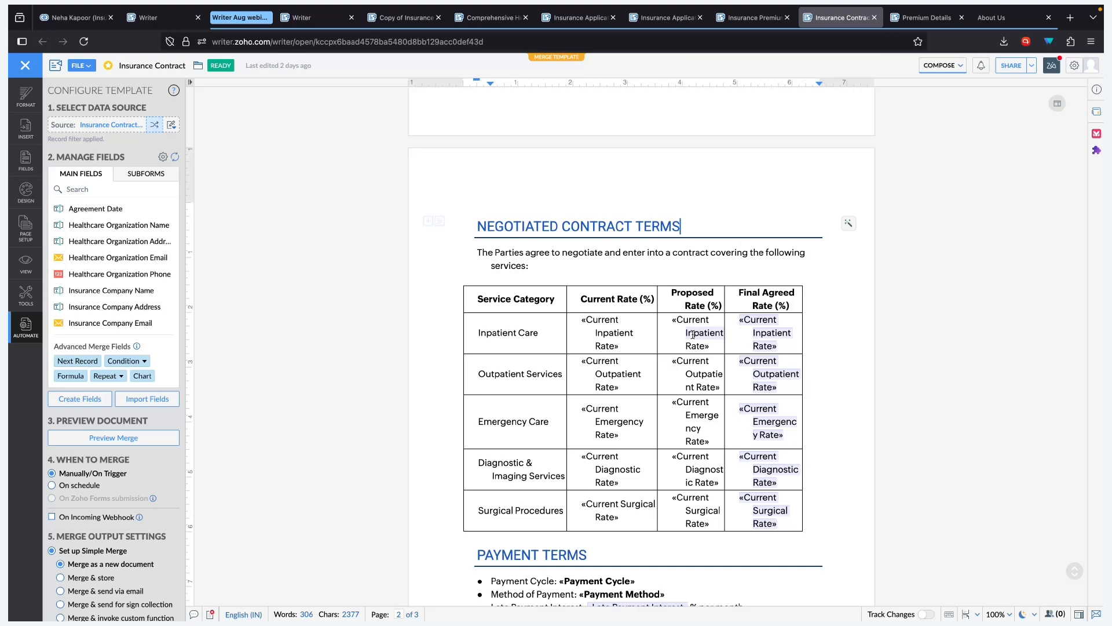
# Examine the Insurance Contract template's rates table, payment terms, signature fields and party information merge fields.
pyautogui.scroll(-4, 693, 335)
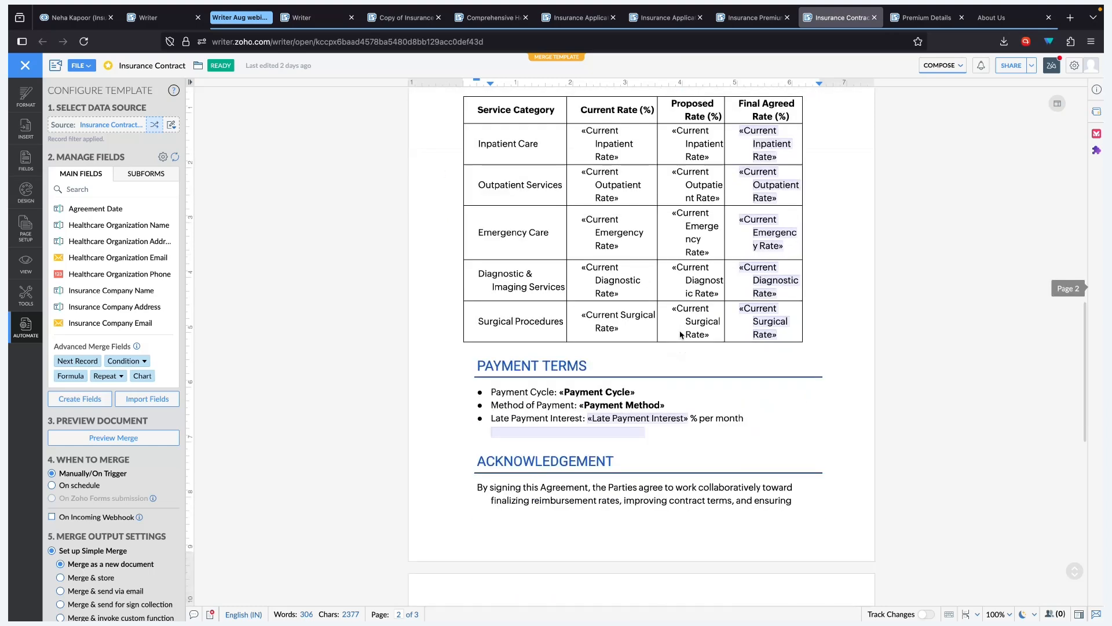
pyautogui.scroll(-7, 676, 376)
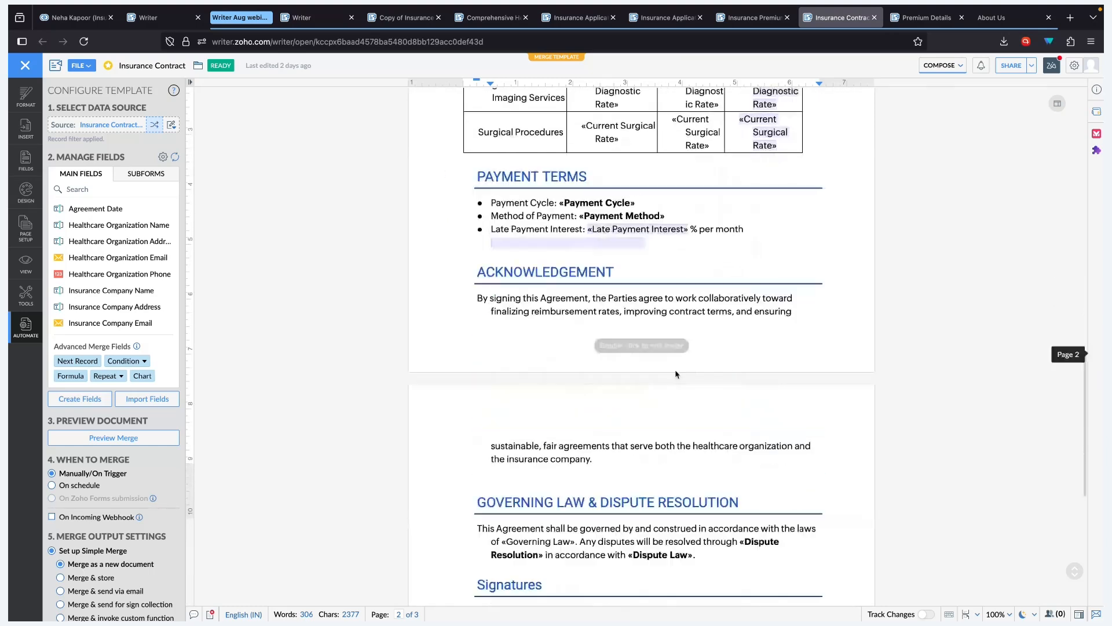
pyautogui.scroll(-2, 676, 375)
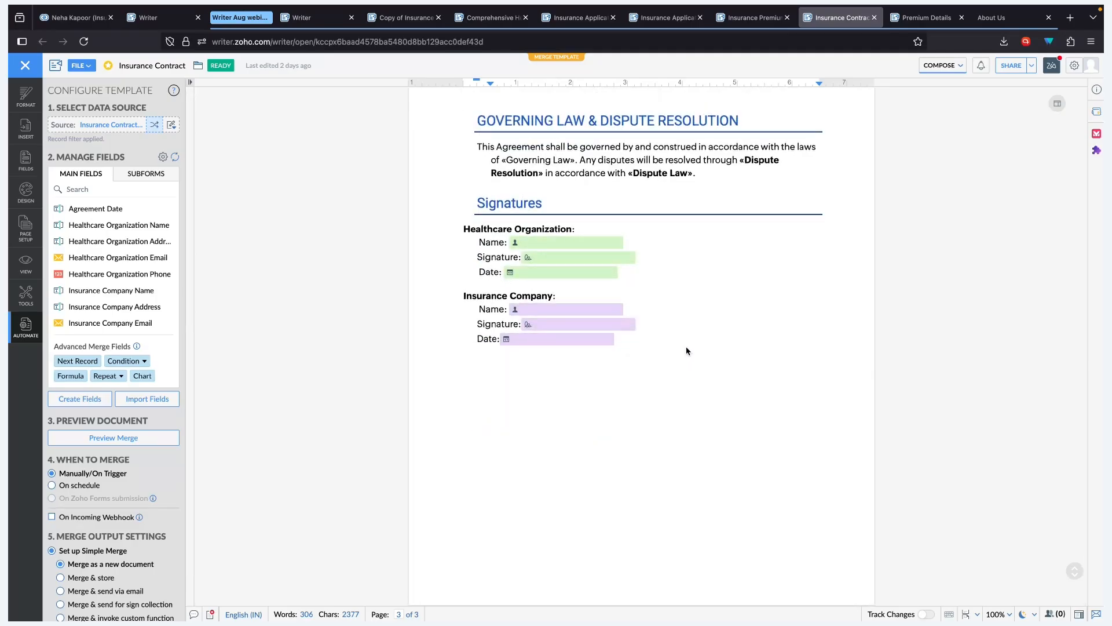
pyautogui.scroll(20, 686, 351)
pyautogui.scroll(-2, 687, 351)
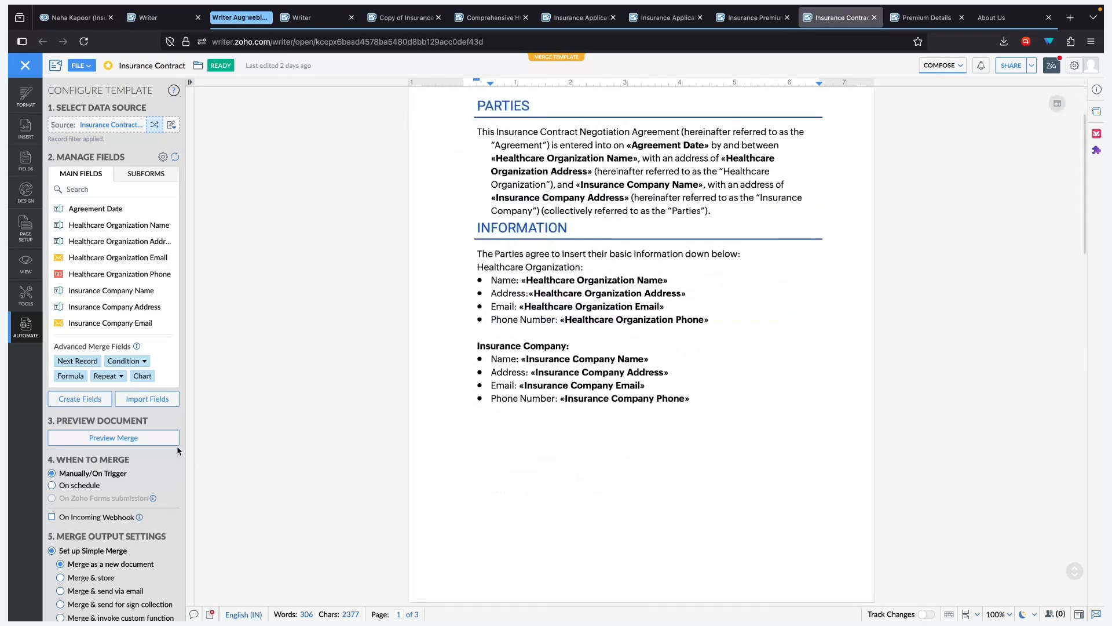
# Run the Insurance Contract merge manually with the output set to a new document.
pyautogui.scroll(-3, 130, 434)
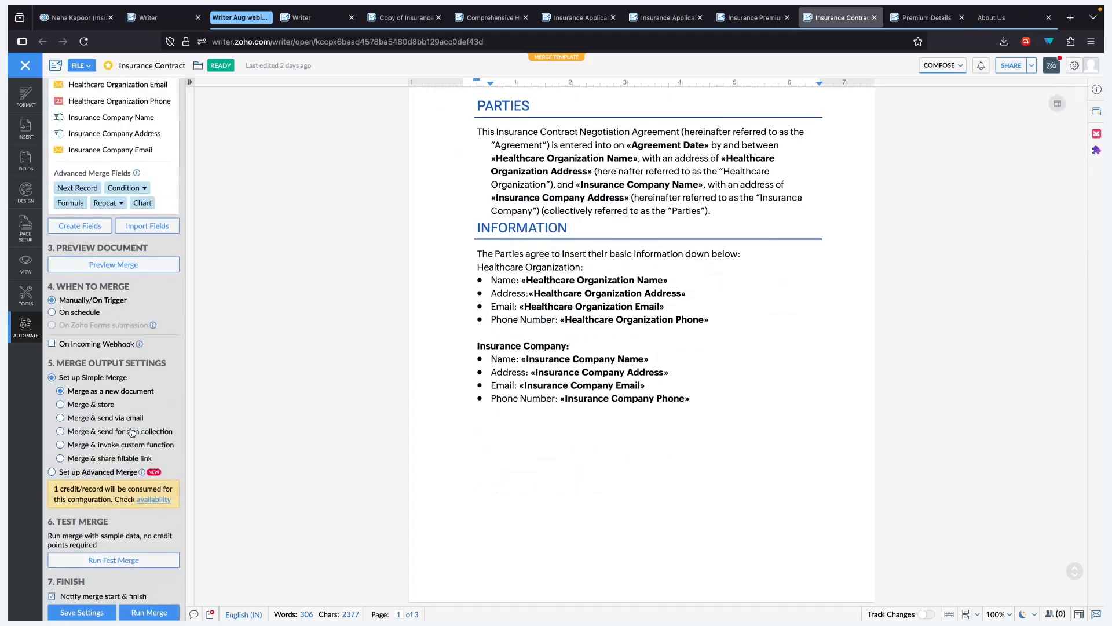
pyautogui.scroll(-1, 133, 432)
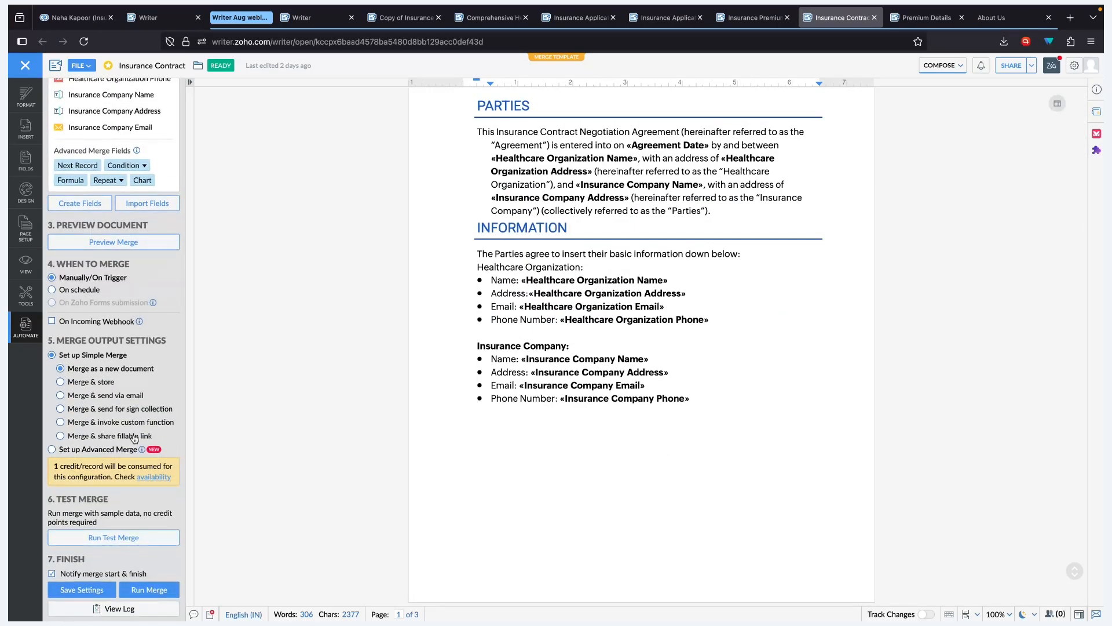
pyautogui.click(136, 589)
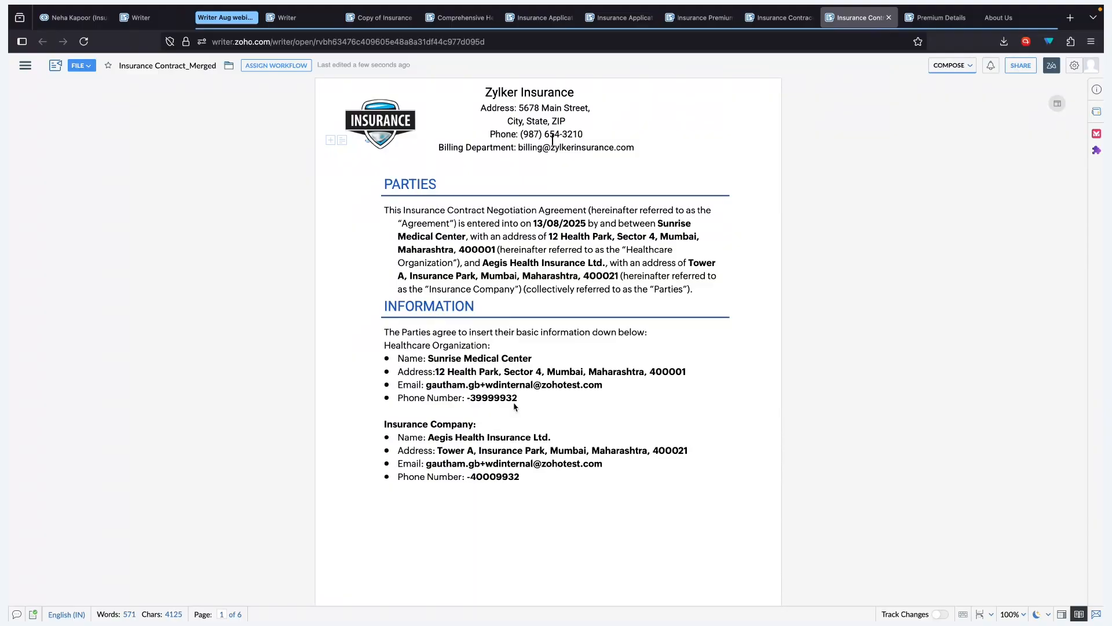
# Inspect the merged contract's rates table, the fillable Final Agreed Rate field for Inpatient Care, and the payment terms.
pyautogui.scroll(-10, 547, 377)
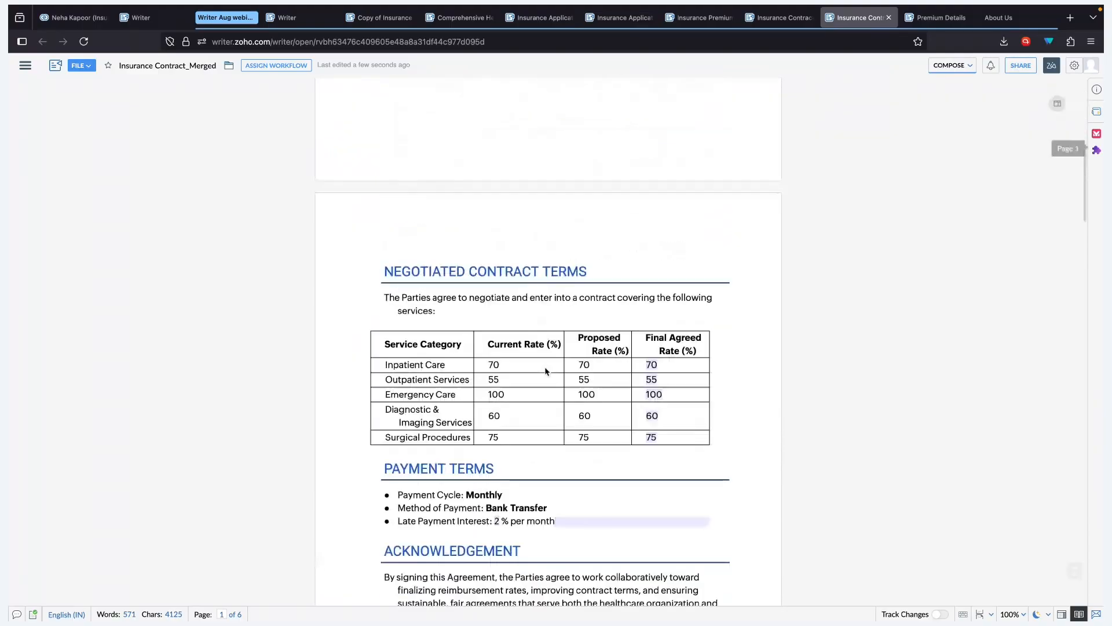
pyautogui.click(656, 372)
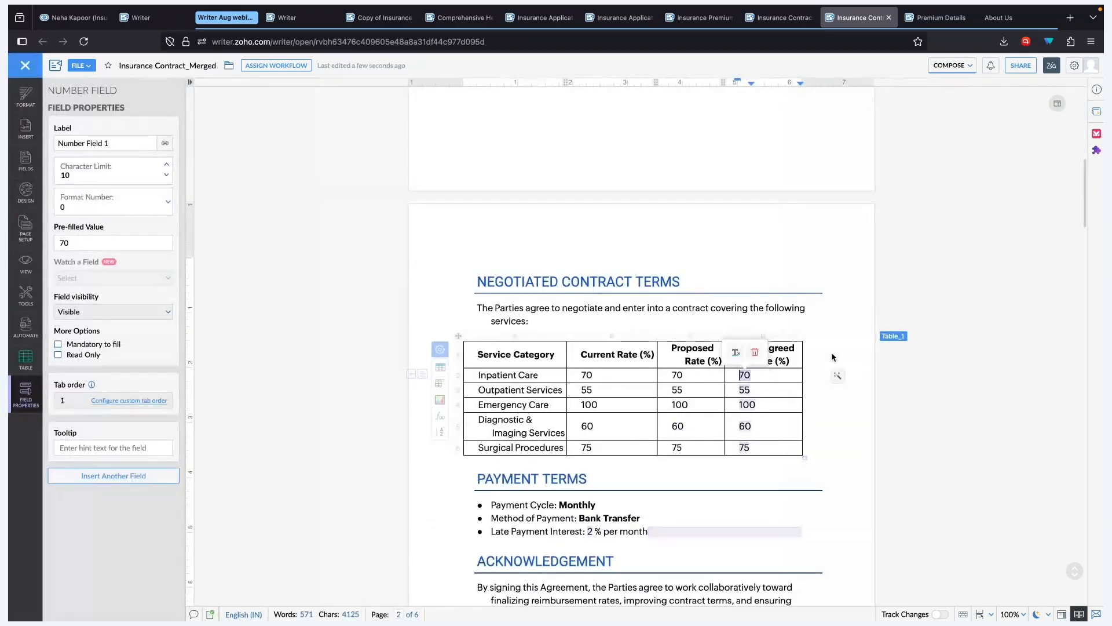
pyautogui.click(833, 357)
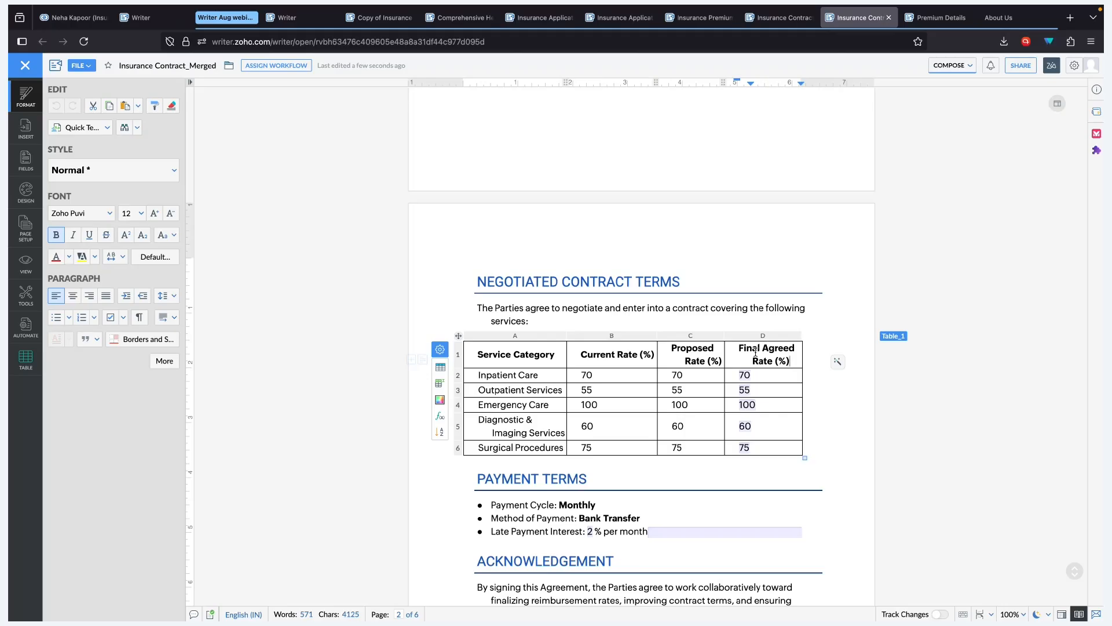
pyautogui.scroll(-3, 760, 450)
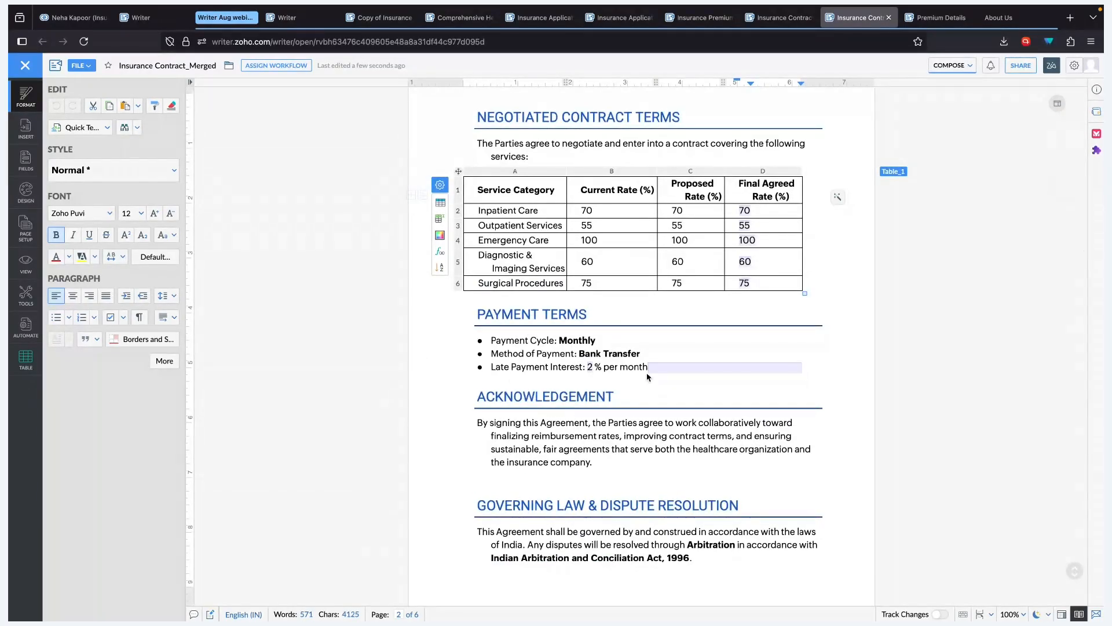
pyautogui.scroll(15, 706, 374)
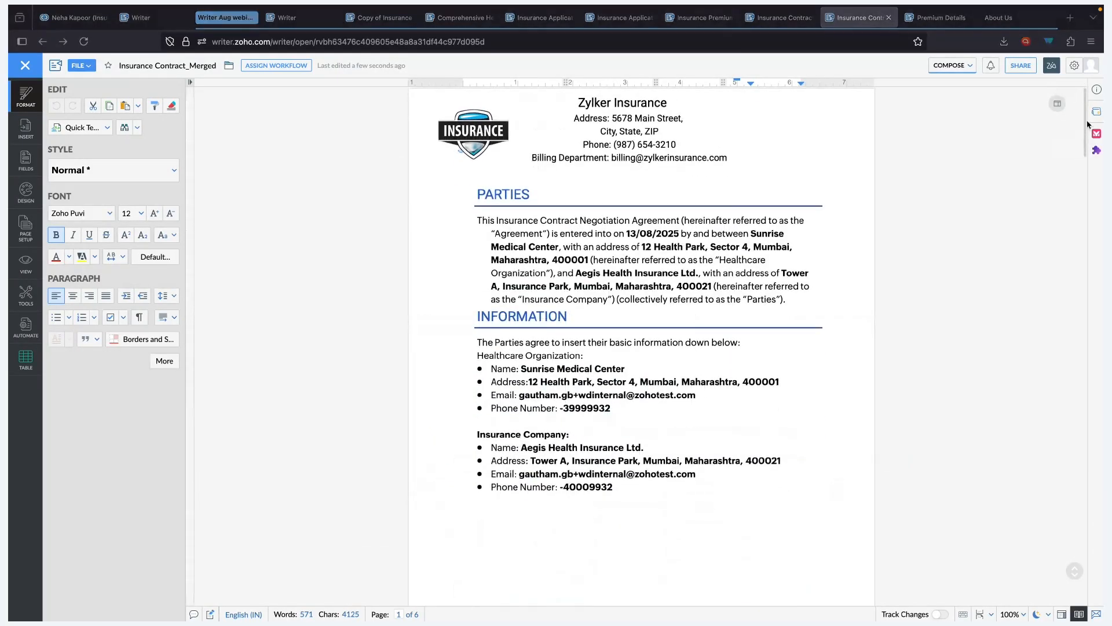
# Share the merged contract with the external collaborator with Edit field values access, confirm sharing outside the team, and close the sharing settings.
pyautogui.click(1018, 67)
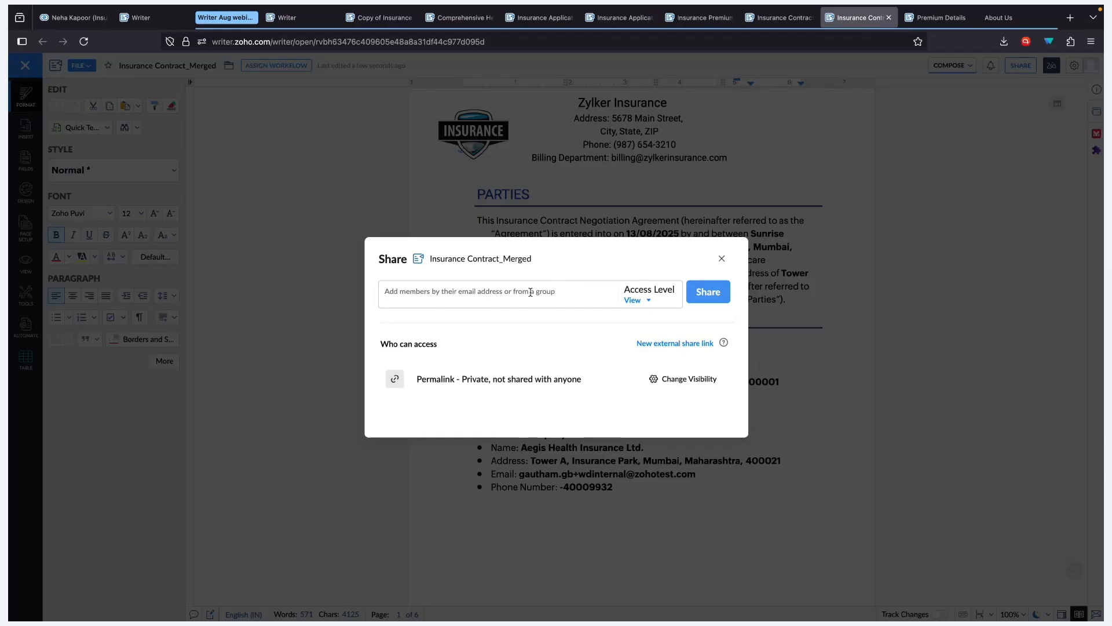
pyautogui.write('gautham')
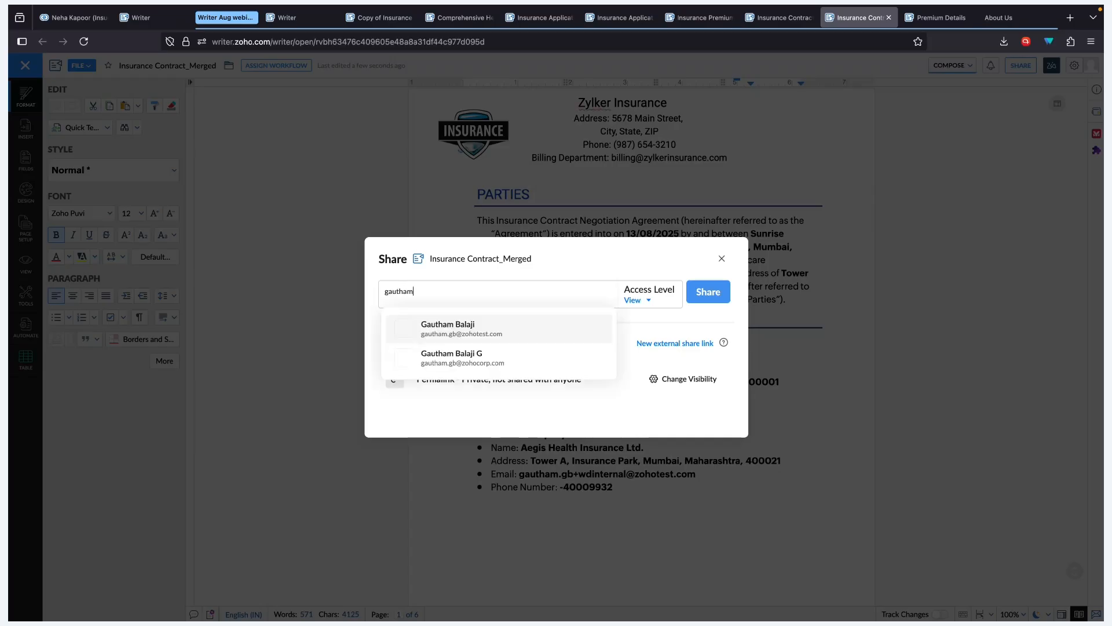
pyautogui.click(463, 357)
pyautogui.click(637, 291)
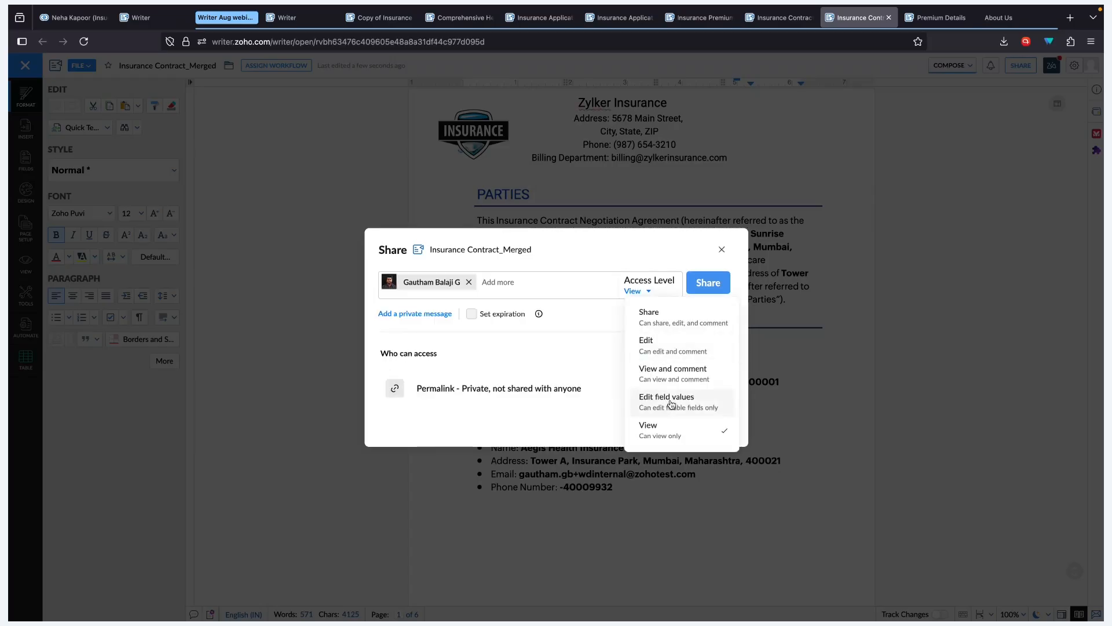
pyautogui.click(665, 398)
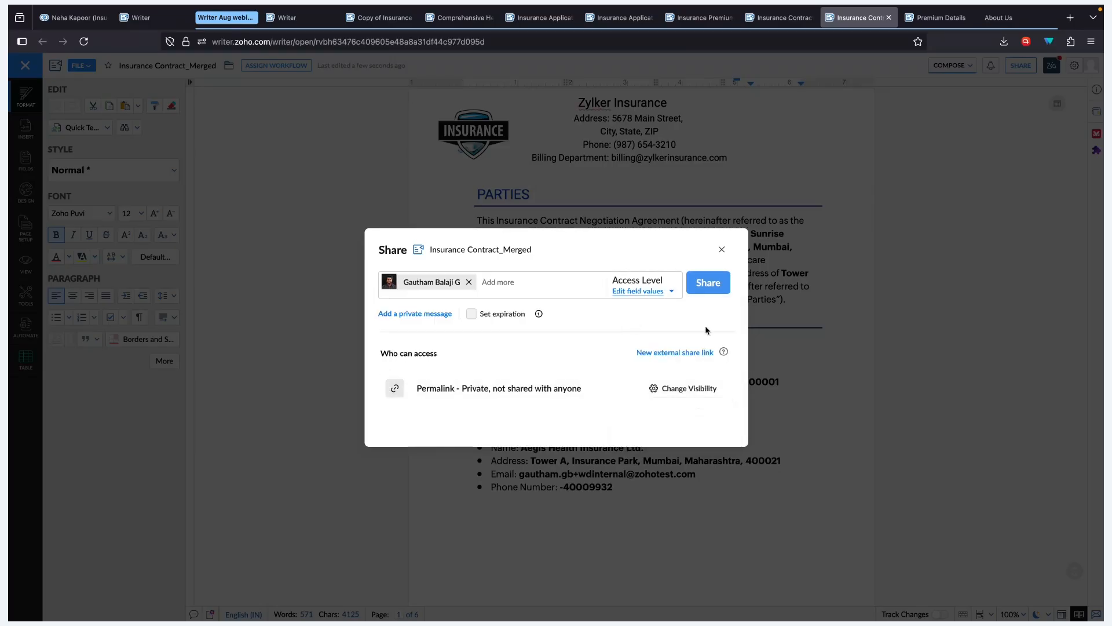
pyautogui.click(724, 287)
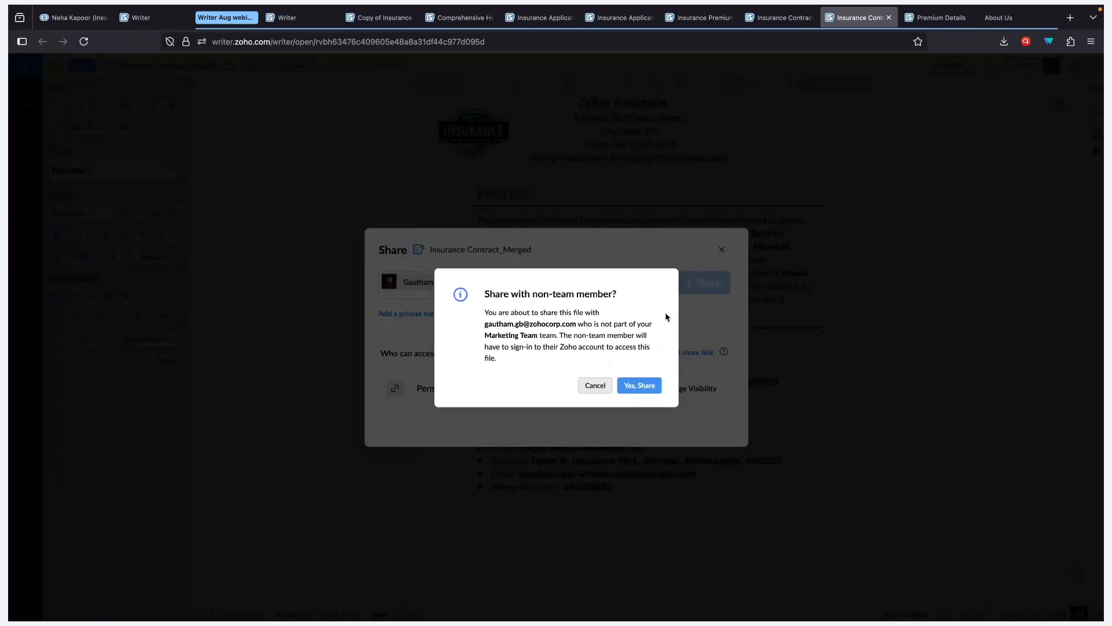
pyautogui.click(627, 389)
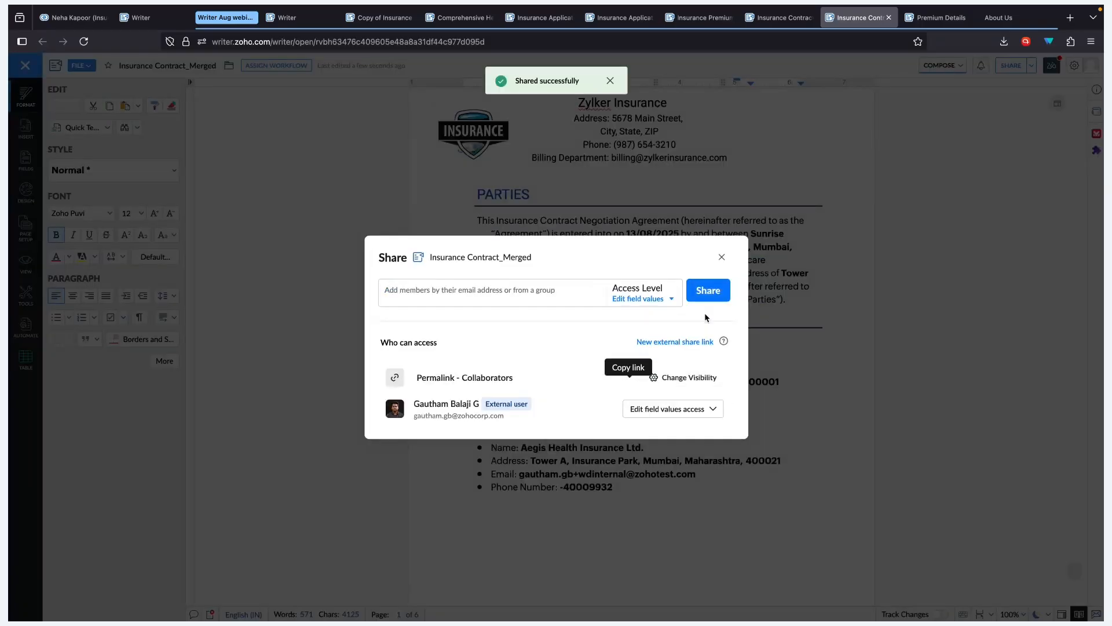
pyautogui.click(751, 332)
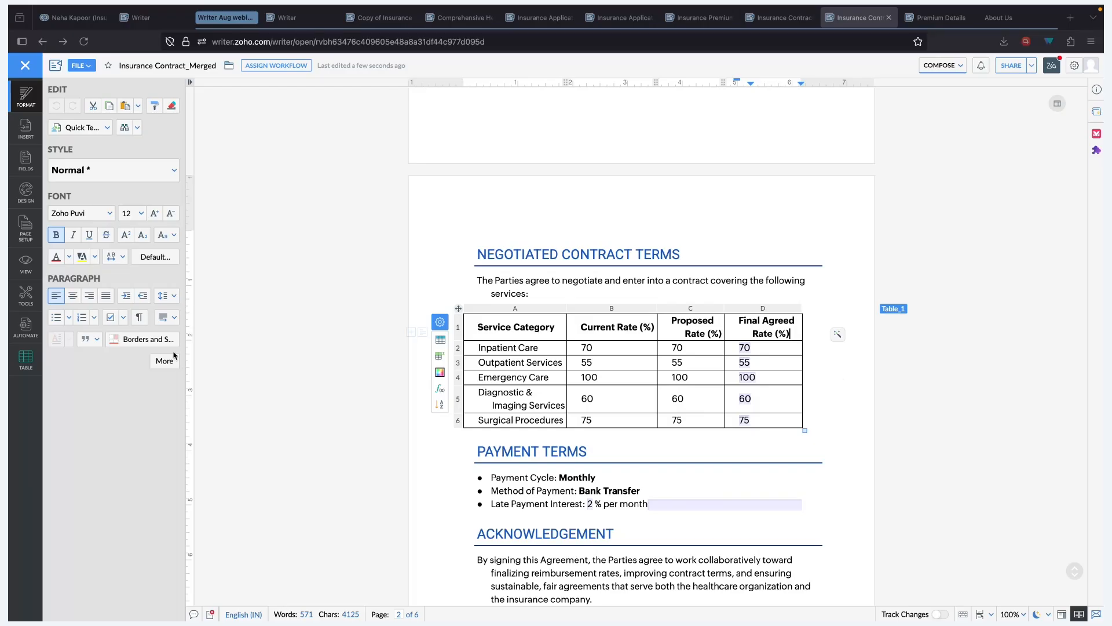
# Switch the merged contract to Review mode and turn on change tracking.
pyautogui.click(928, 67)
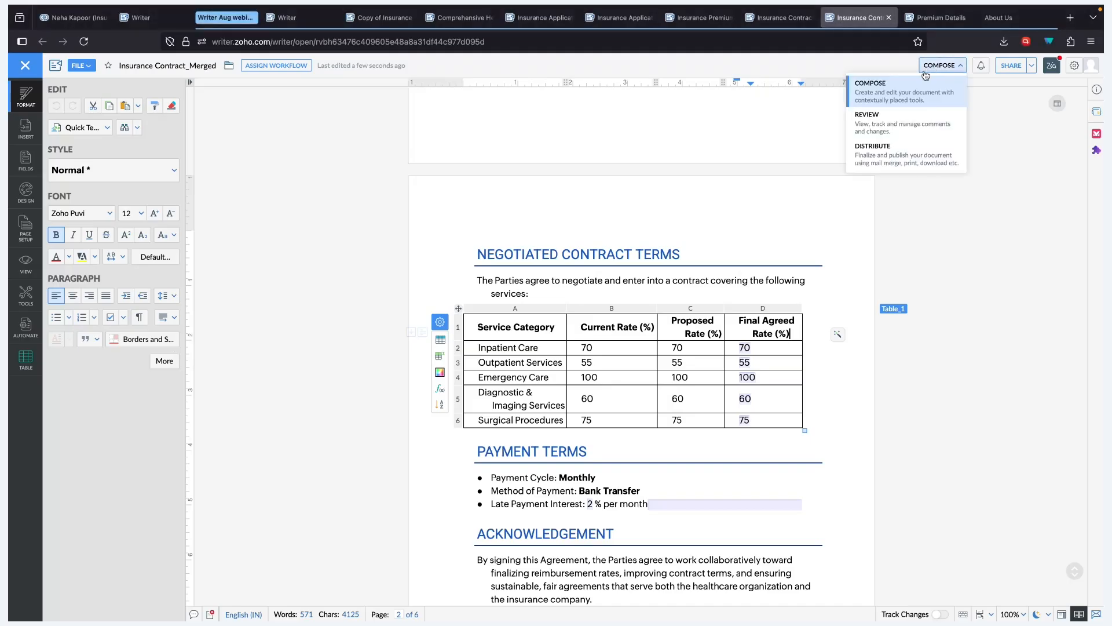
pyautogui.click(917, 120)
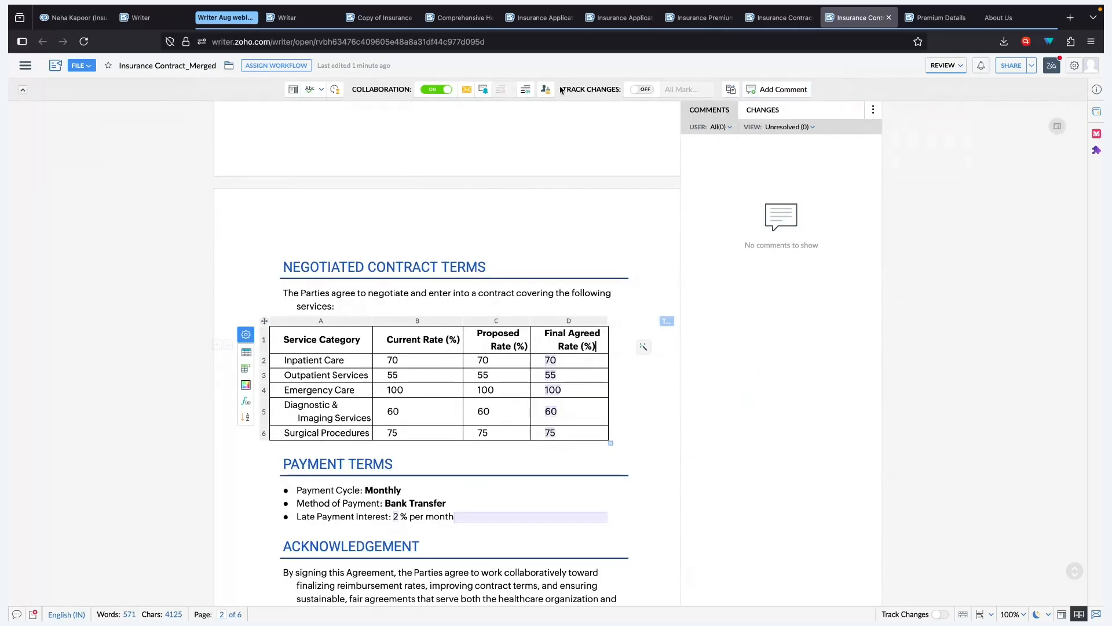
pyautogui.click(642, 89)
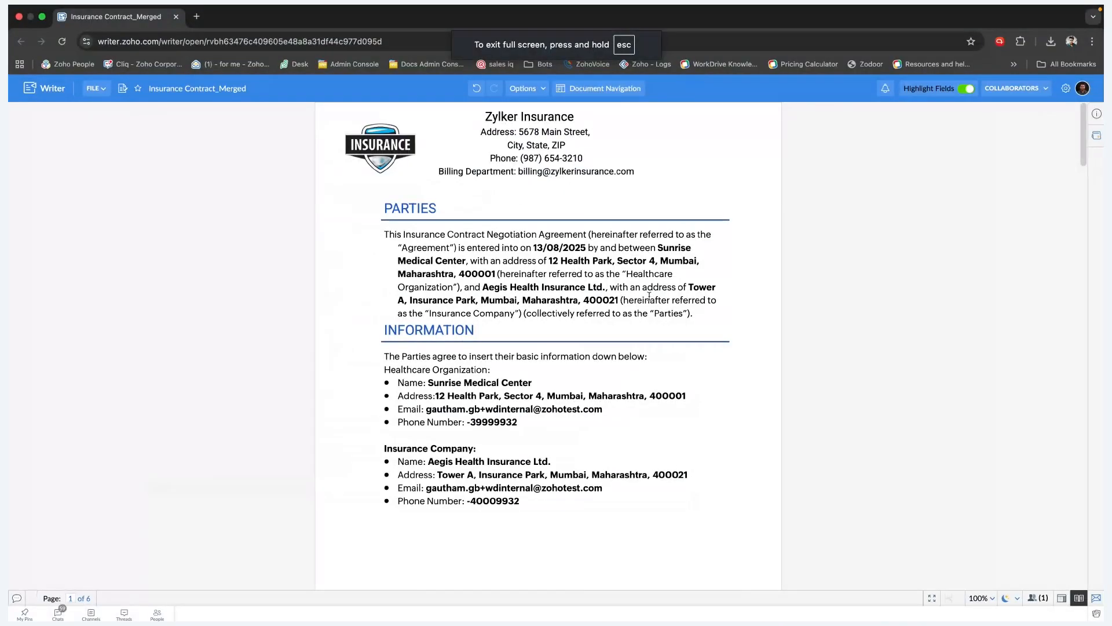
# As the external collaborator, set the Final Agreed Rate for Inpatient Care to 78 in the negotiated terms table.
pyautogui.scroll(-1, 647, 295)
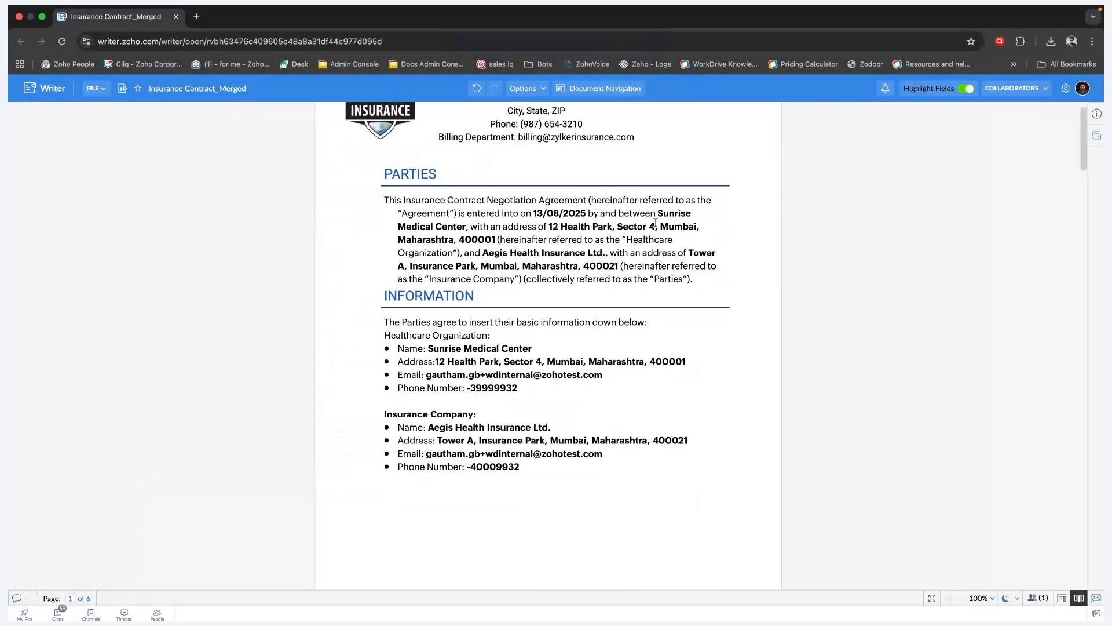
pyautogui.scroll(-10, 628, 333)
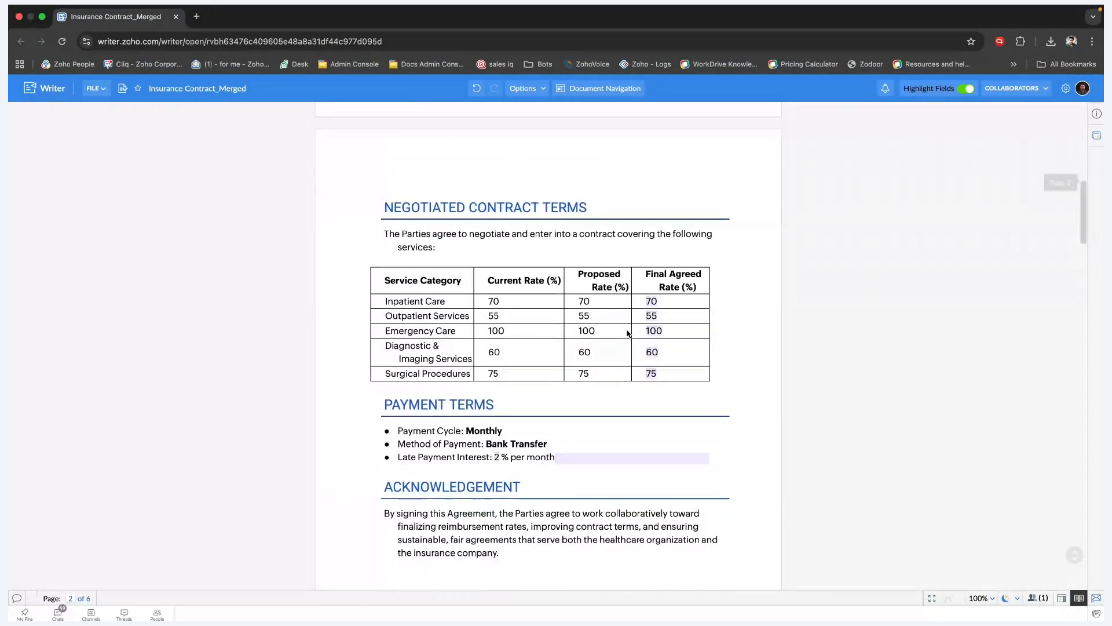
pyautogui.click(652, 302)
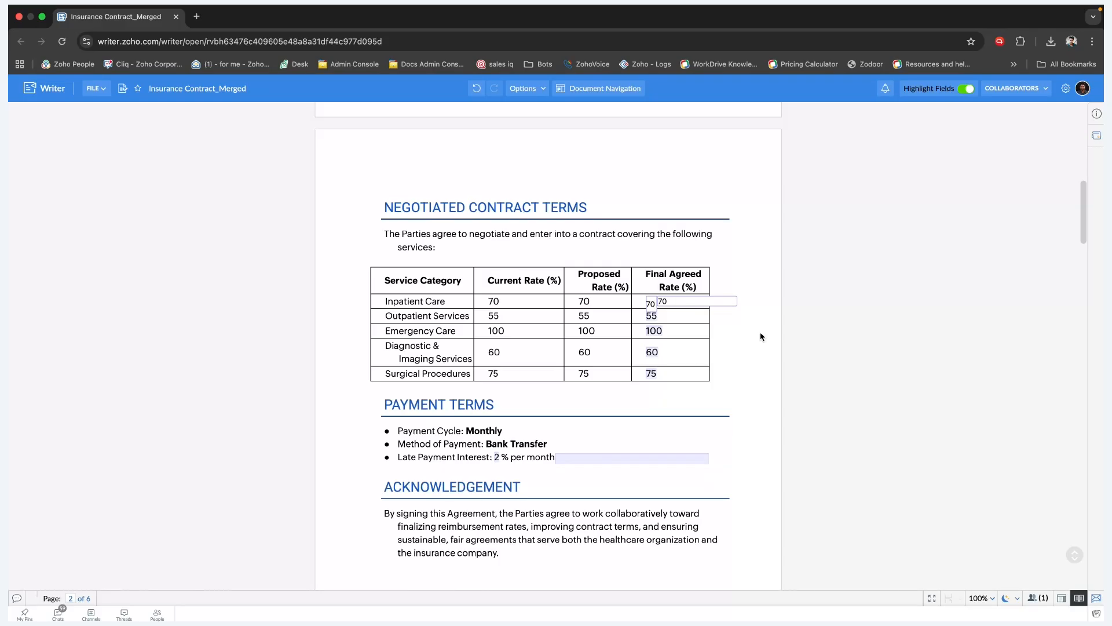
pyautogui.press('BackSpace')
pyautogui.write('8')
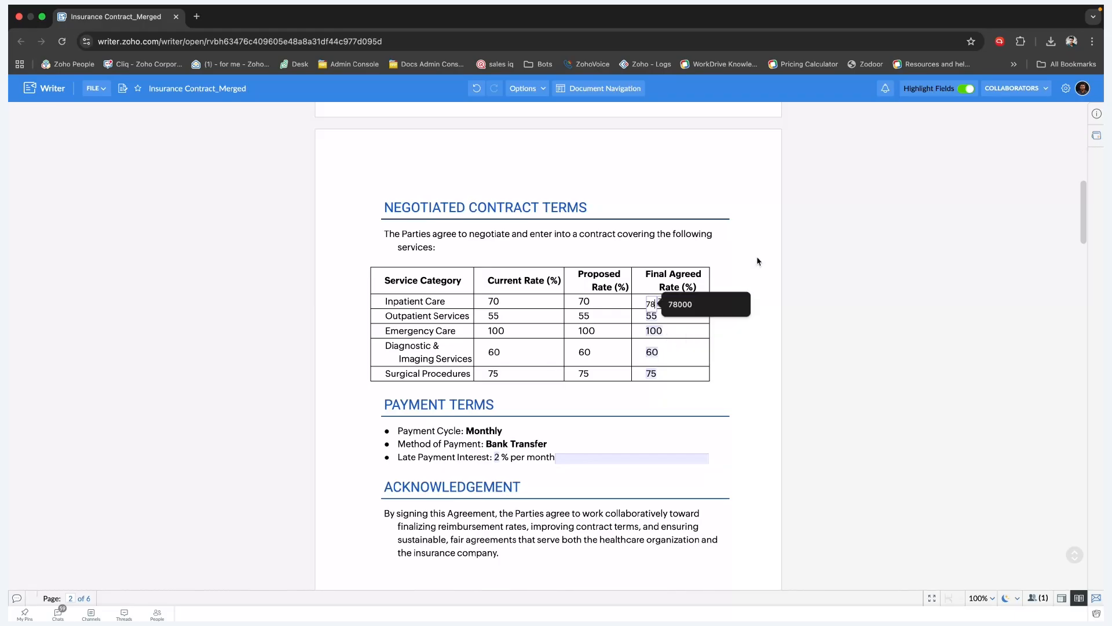
pyautogui.press('Return')
# Set the Final Agreed Rate for Outpatient Services to 60.
pyautogui.click(651, 316)
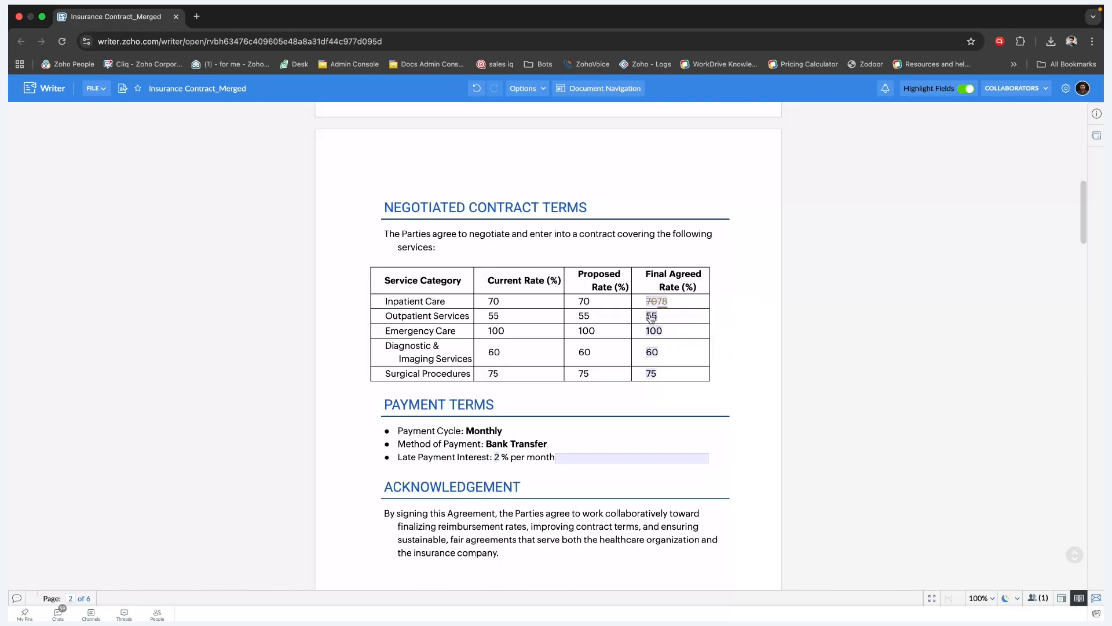
pyautogui.press('BackSpace')
pyautogui.press('BackSpace')
pyautogui.write('60')
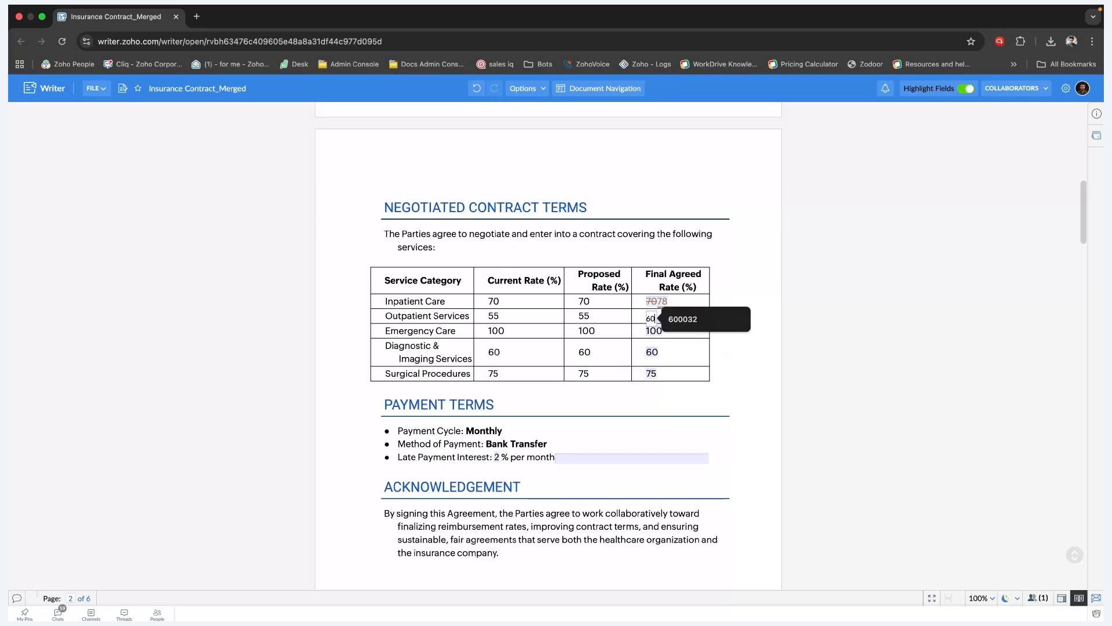
pyautogui.press('Return')
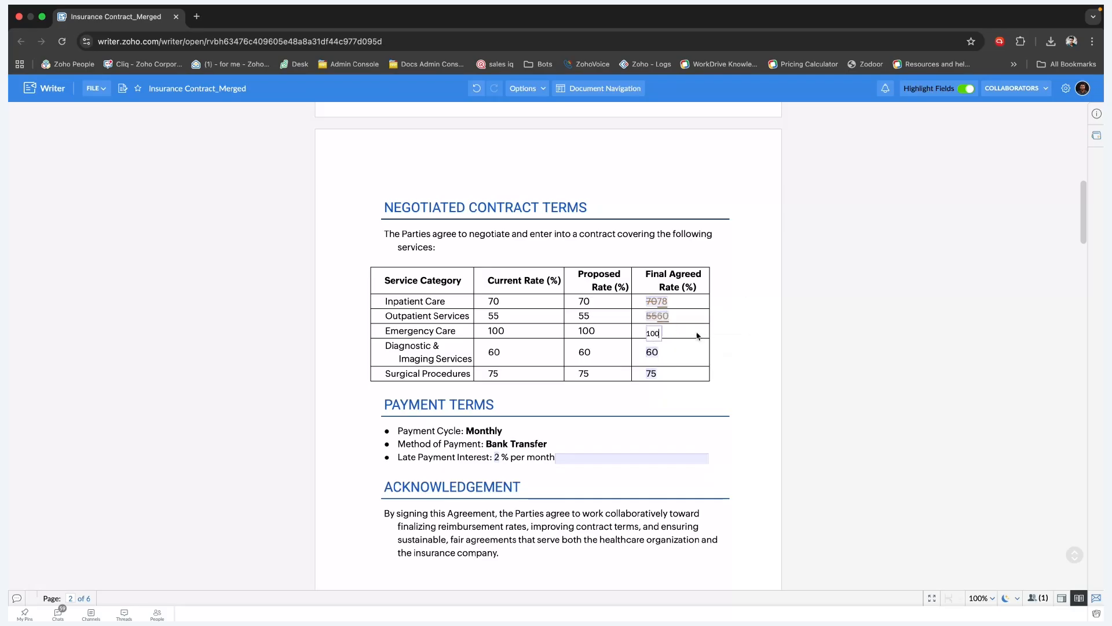
# Set the Final Agreed Rate for Diagnostic & Imaging Services to 62.
pyautogui.click(651, 353)
pyautogui.press('BackSpace')
pyautogui.press('BackSpace')
pyautogui.write('62')
pyautogui.press('Return')
# Look through the collaborator's view of the contract, including the signature fields and the document options.
pyautogui.scroll(4, 700, 375)
pyautogui.scroll(-10, 701, 380)
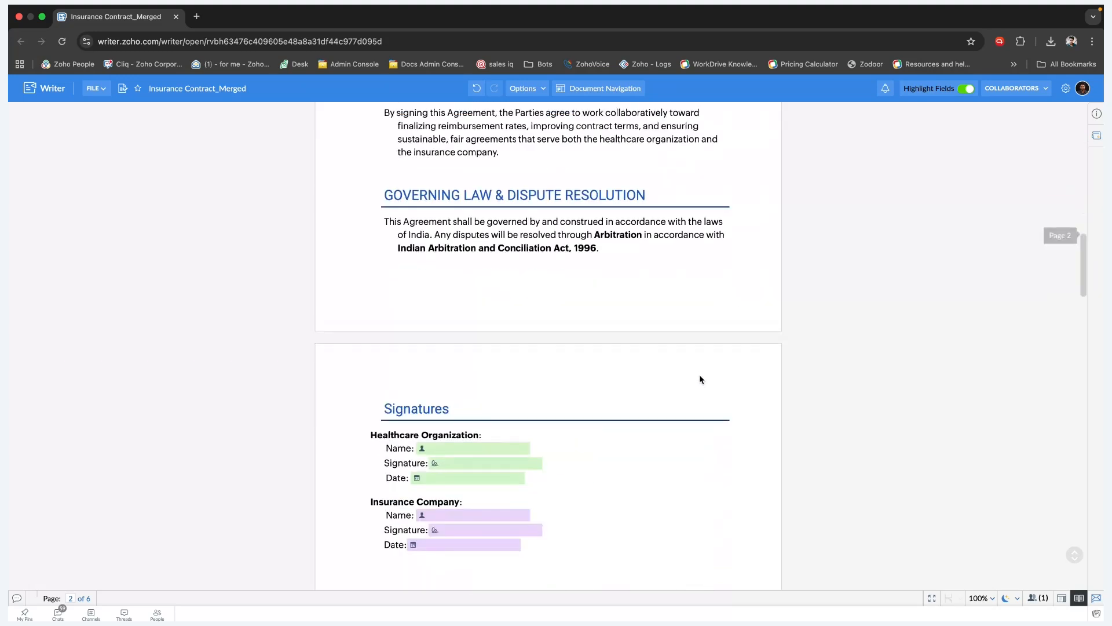
pyautogui.scroll(15, 700, 380)
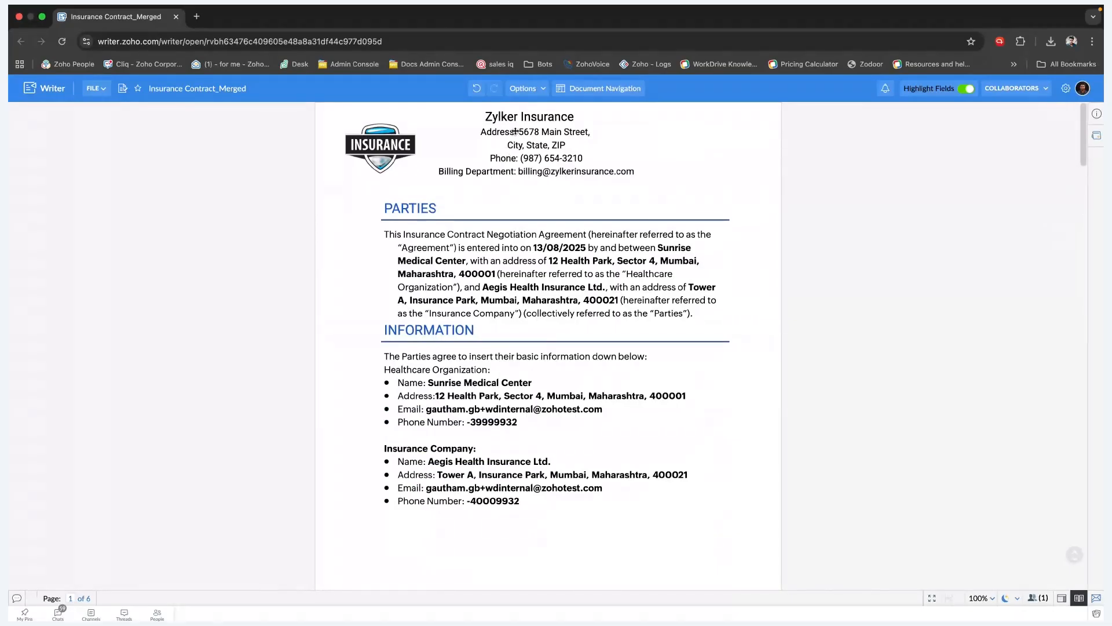
pyautogui.click(527, 89)
pyautogui.click(621, 139)
pyautogui.scroll(-2, 675, 216)
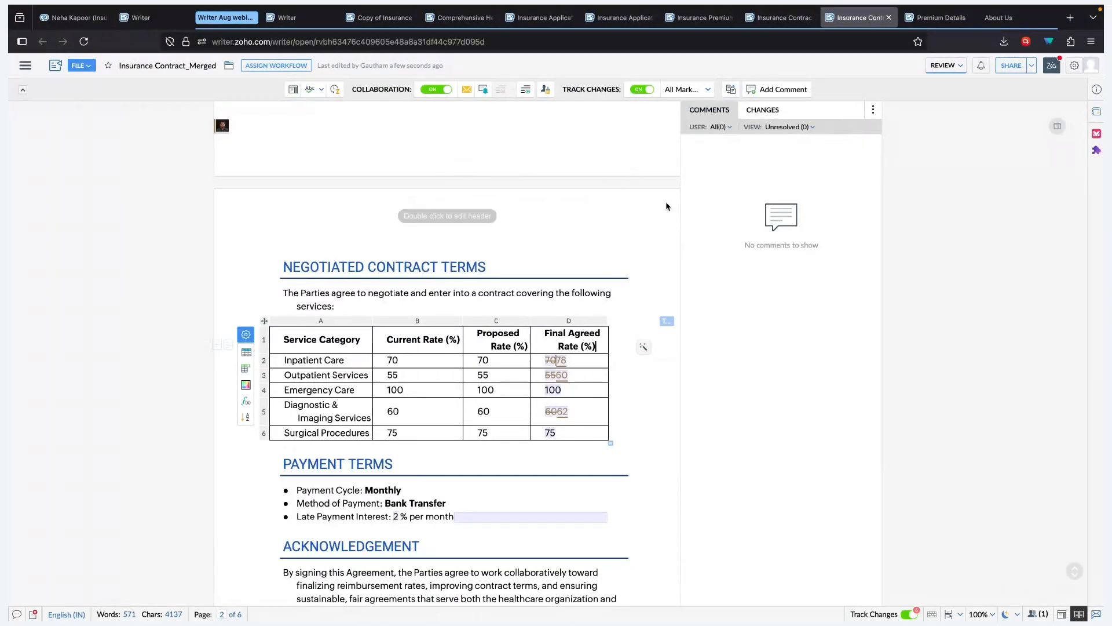
# As the document owner, reject the tracked Inpatient Care rate change and accept the Outpatient Services rate of 60.
pyautogui.click(548, 361)
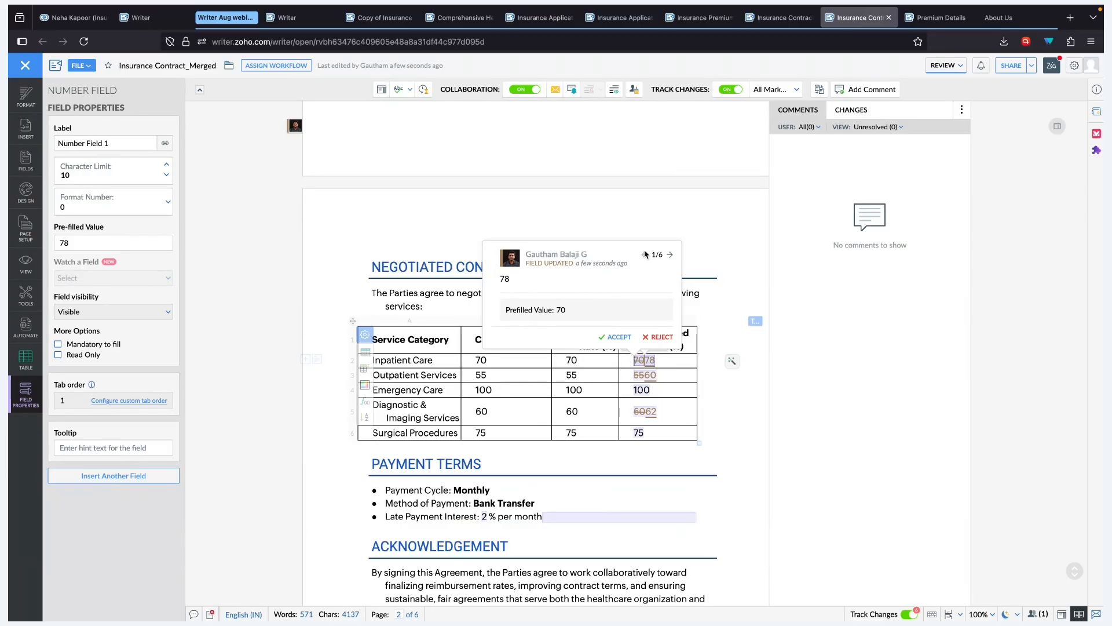
pyautogui.click(662, 337)
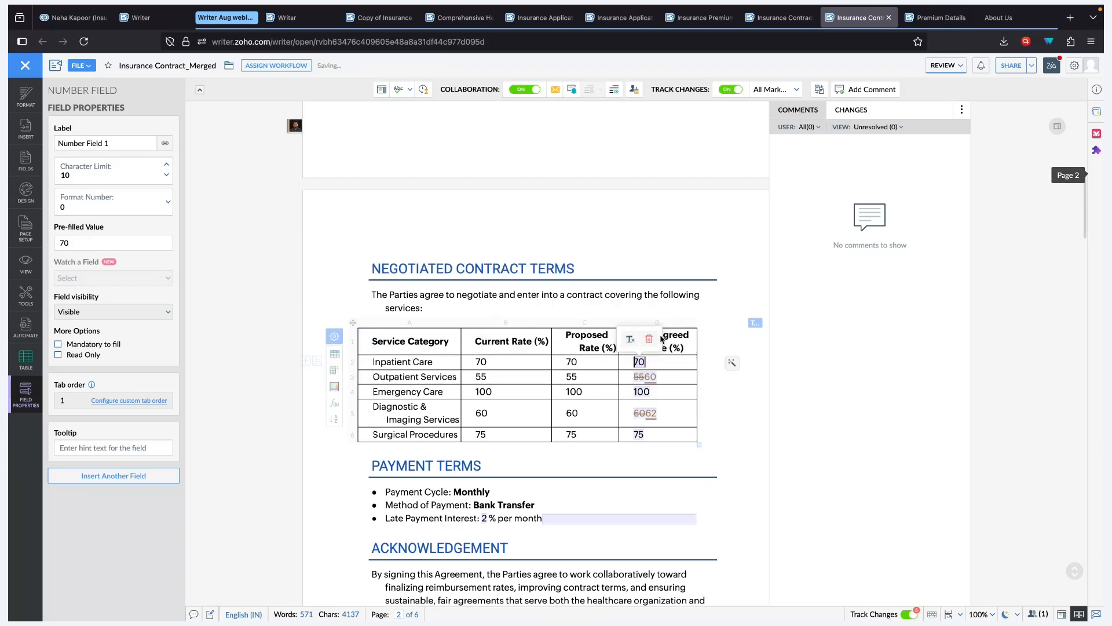
pyautogui.click(648, 377)
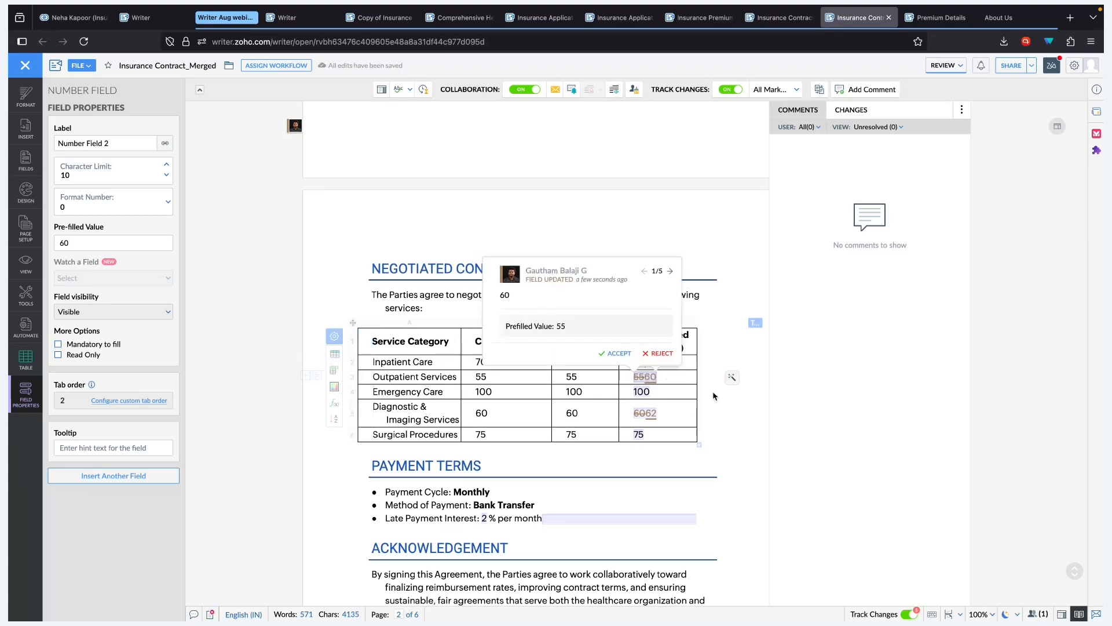
pyautogui.click(617, 354)
pyautogui.press('Tab')
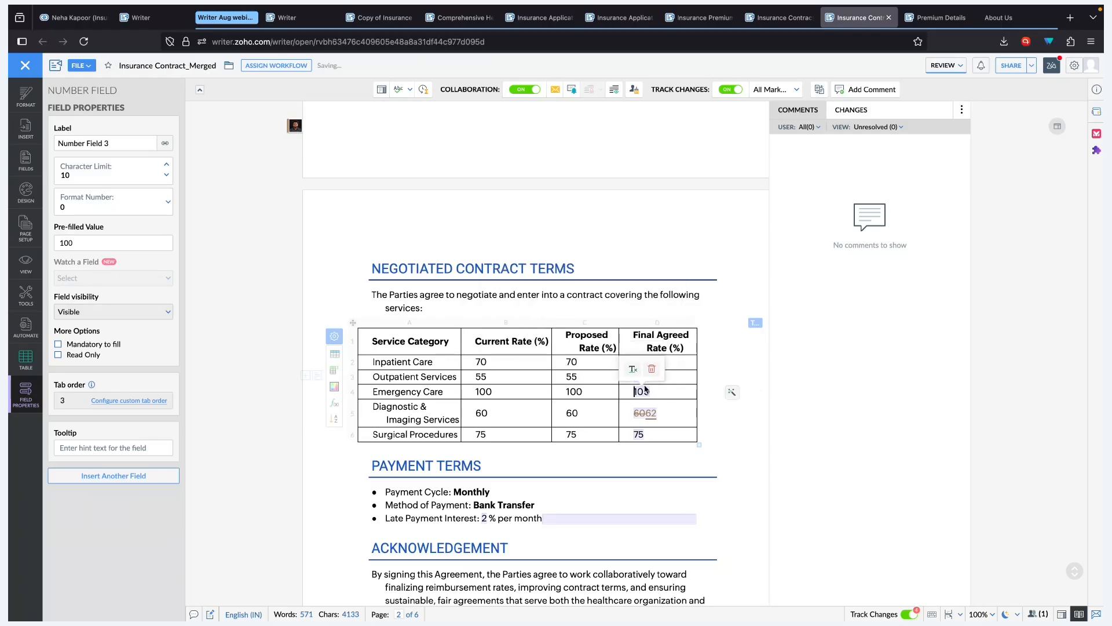
# List the contract's tracked changes and reject all the remaining ones.
pyautogui.click(862, 110)
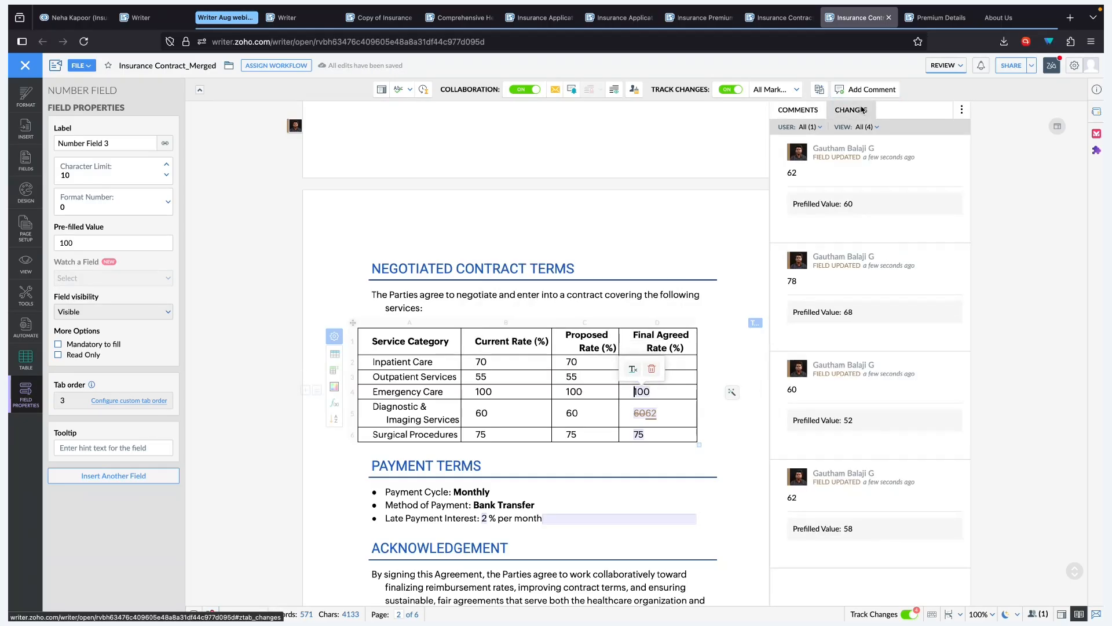
pyautogui.click(962, 110)
pyautogui.click(977, 147)
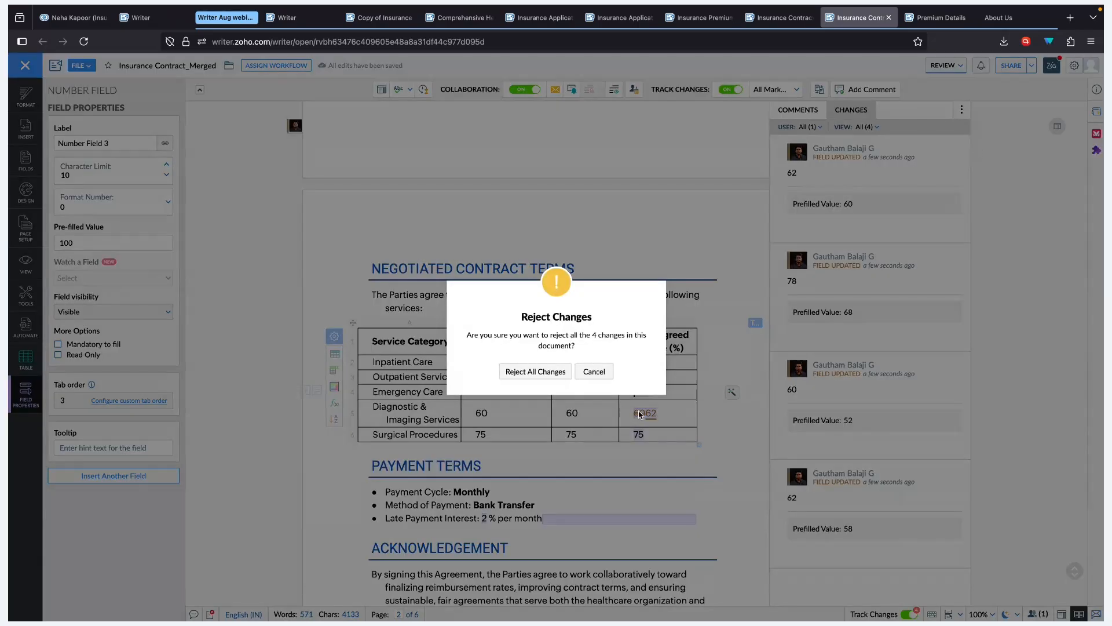
pyautogui.click(536, 373)
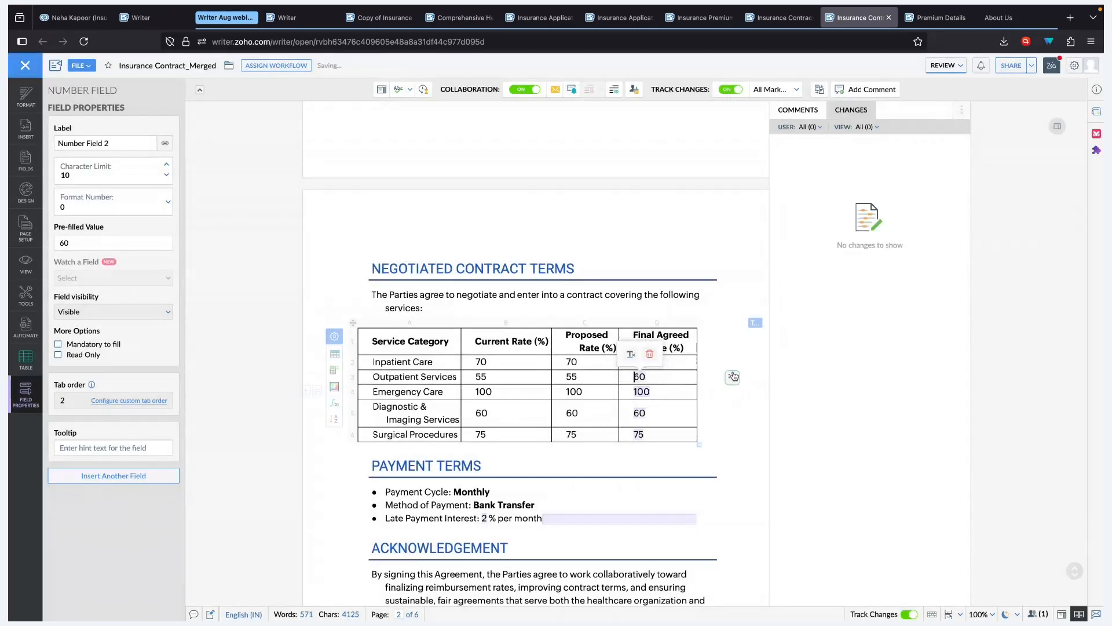
pyautogui.click(725, 321)
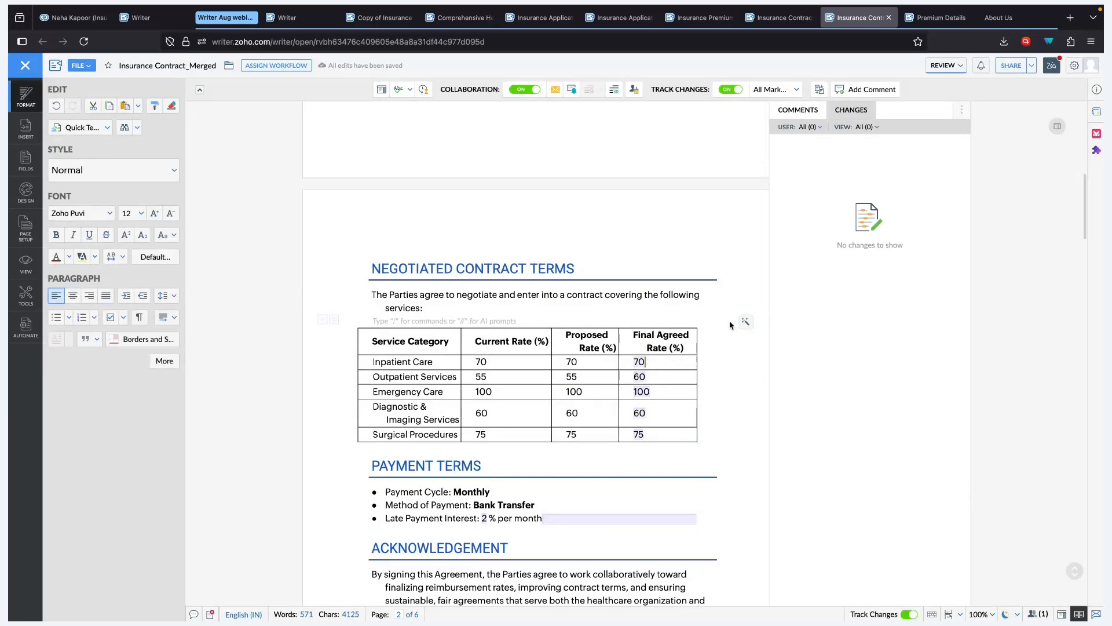
# Reject the collaborator's new Inpatient Care rate of 78 and accept the Outpatient Services rate of 62.
pyautogui.click(639, 361)
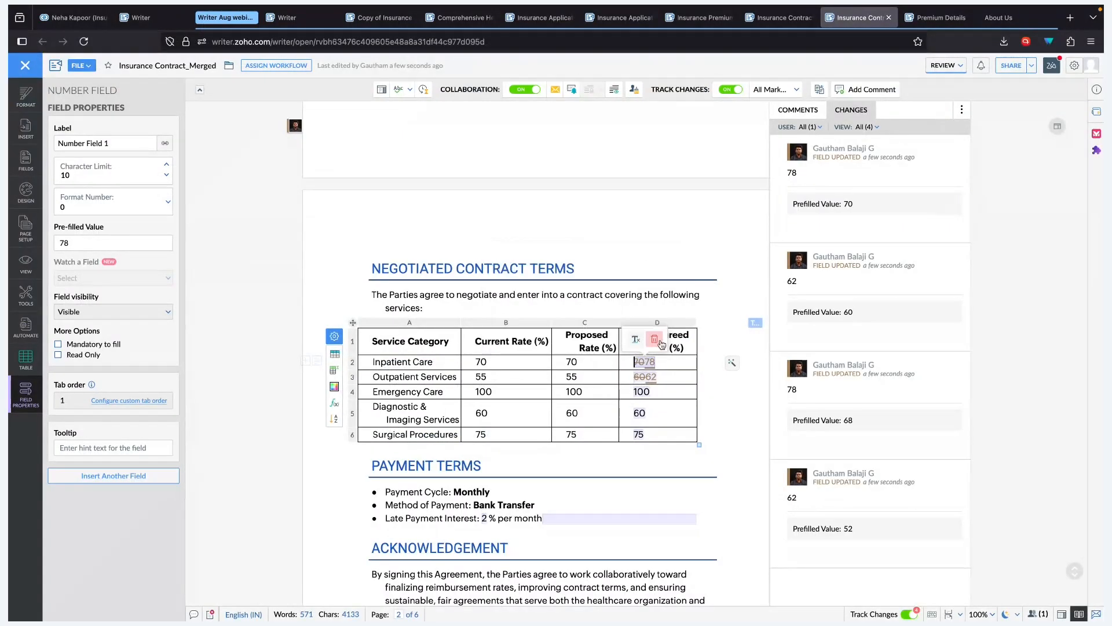
pyautogui.click(662, 339)
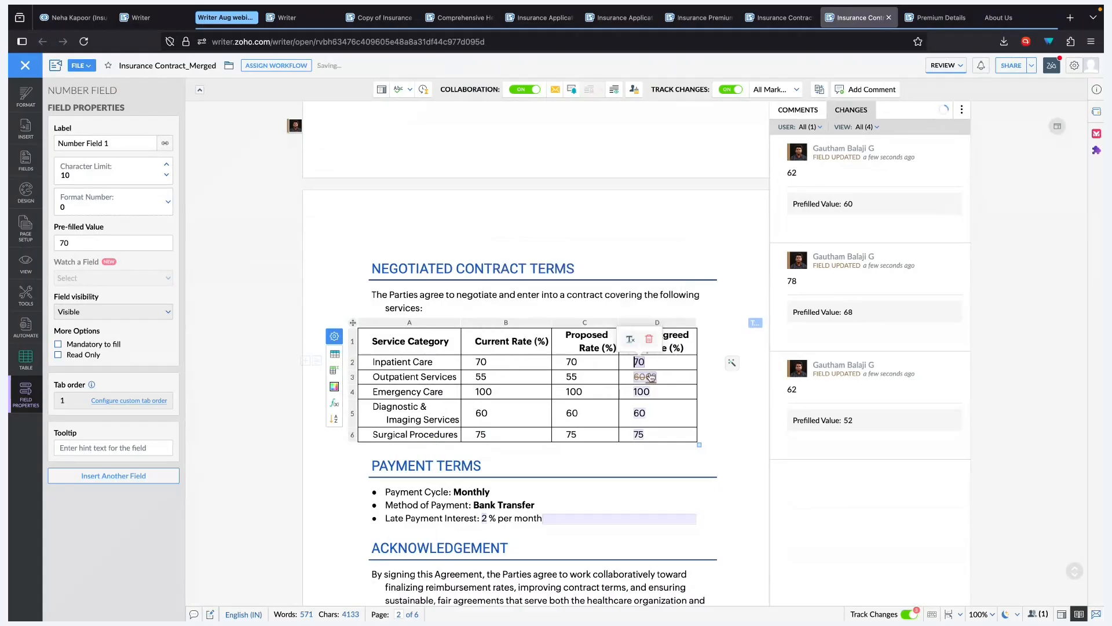
pyautogui.click(625, 354)
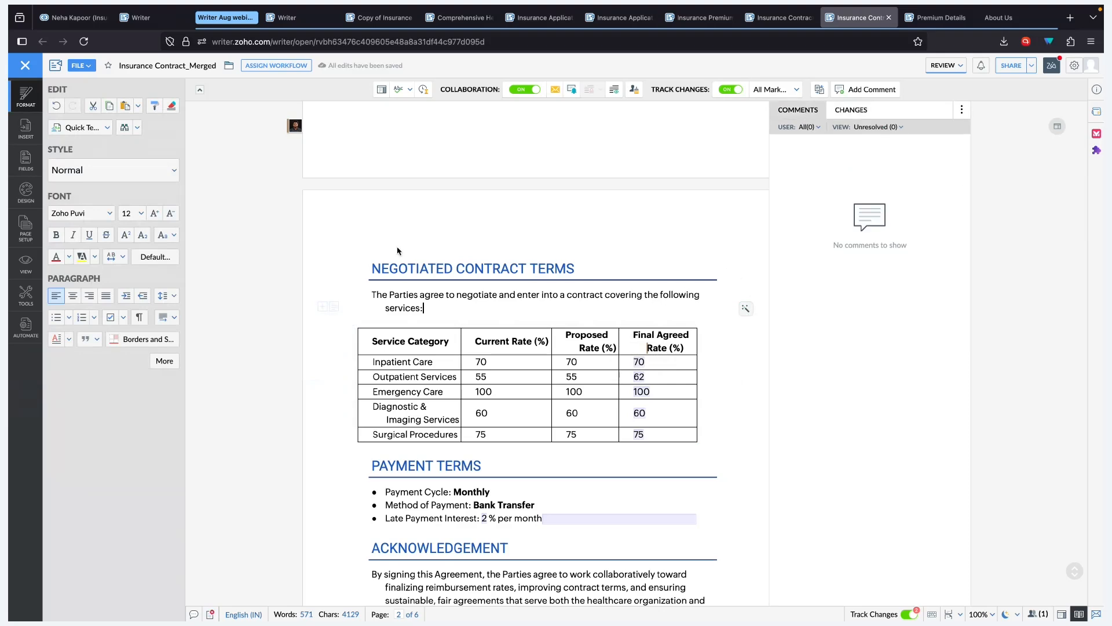
# Check the contract's signature fields and convert the document to a Sign template.
pyautogui.click(33, 324)
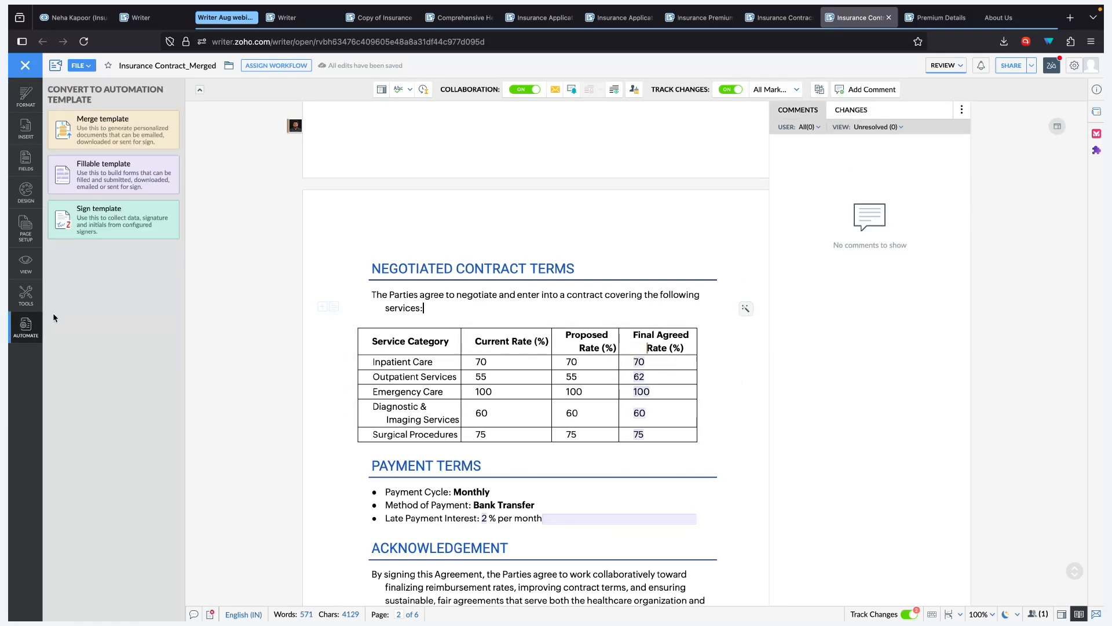
pyautogui.scroll(-10, 529, 365)
pyautogui.scroll(4, 458, 327)
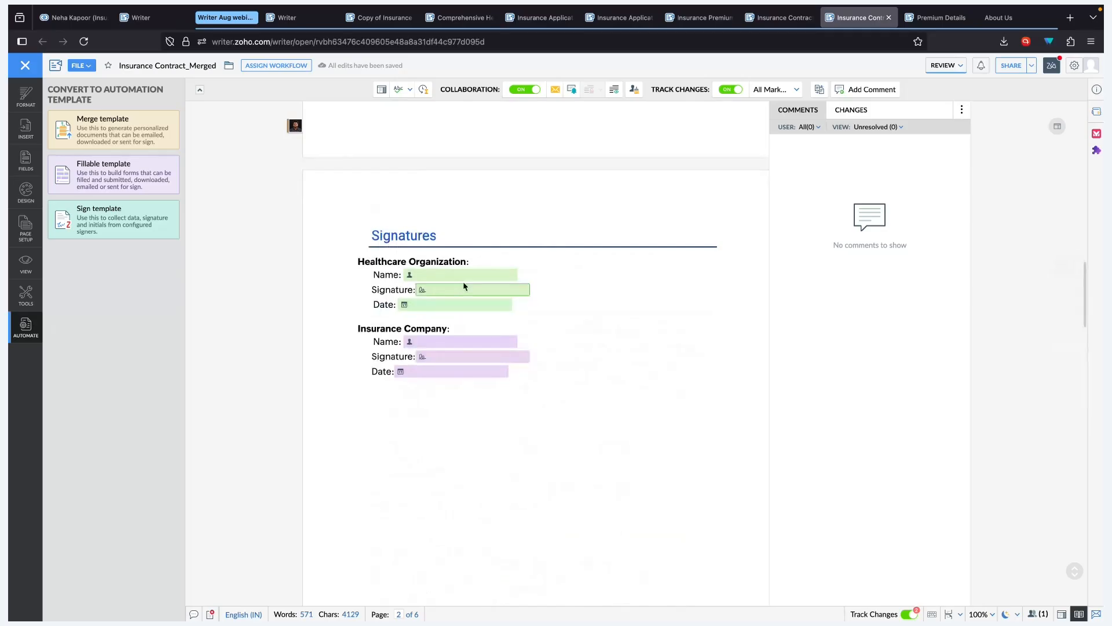
pyautogui.scroll(10, 530, 289)
pyautogui.scroll(-3, 530, 289)
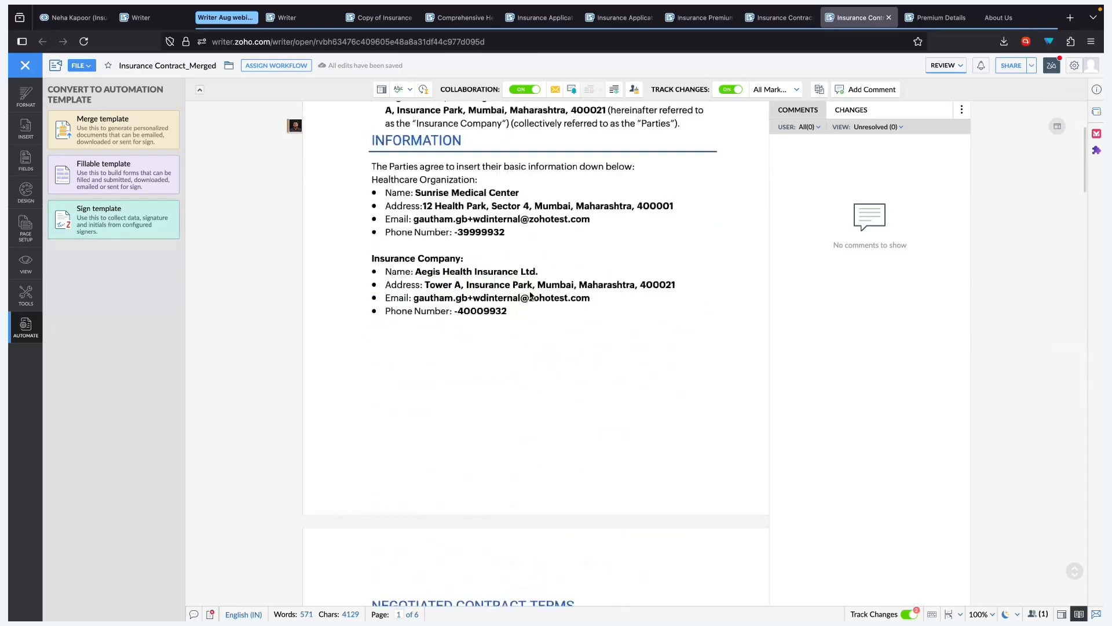
pyautogui.scroll(-7, 530, 290)
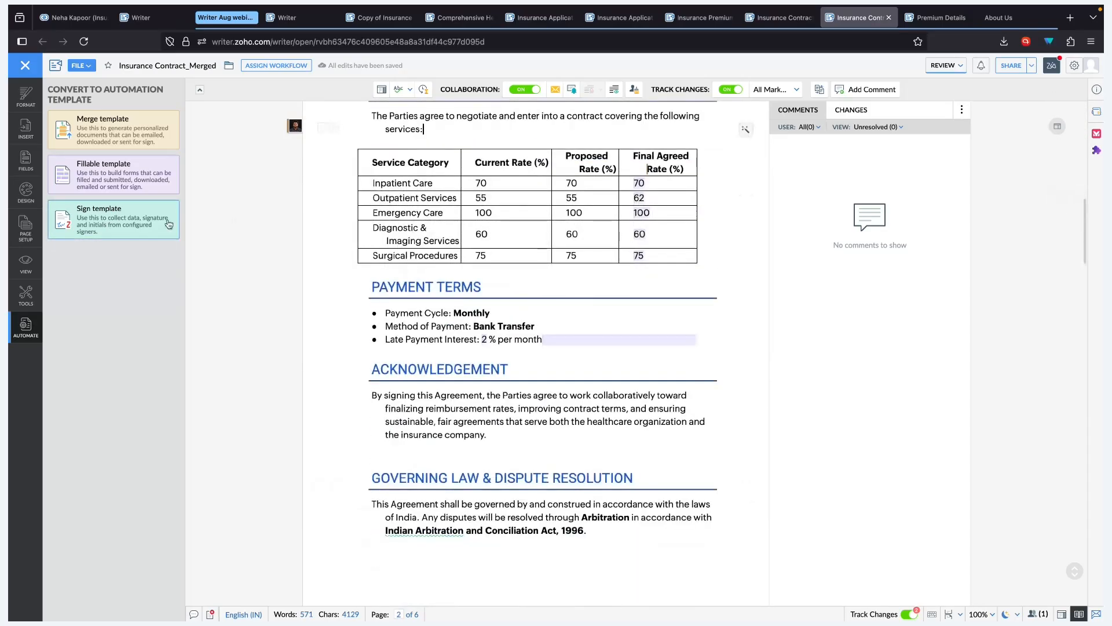
pyautogui.click(131, 220)
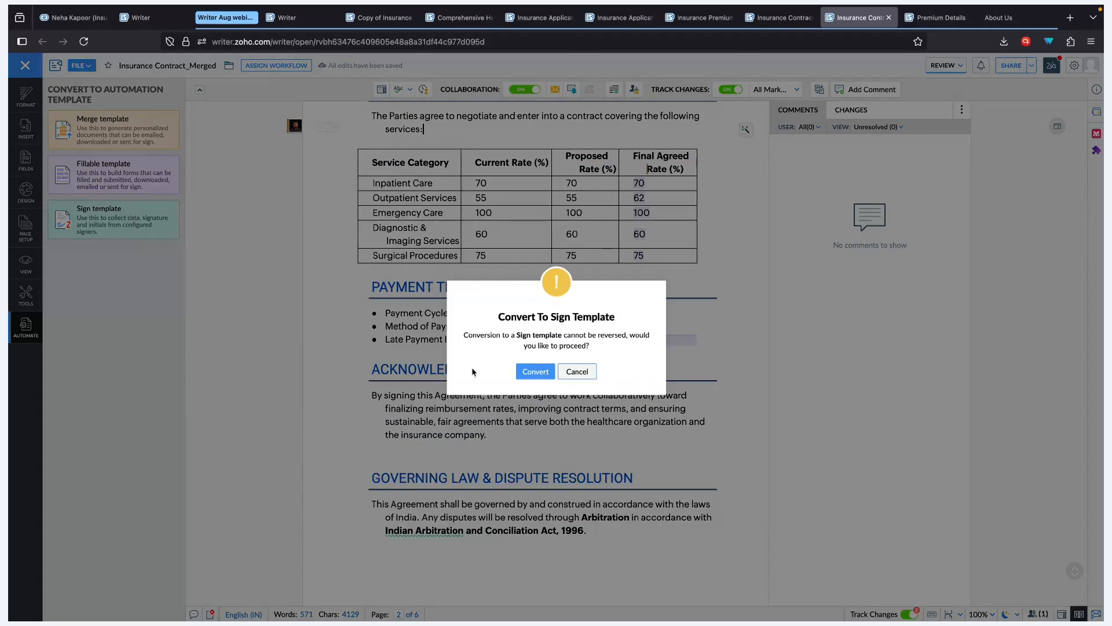
pyautogui.click(537, 369)
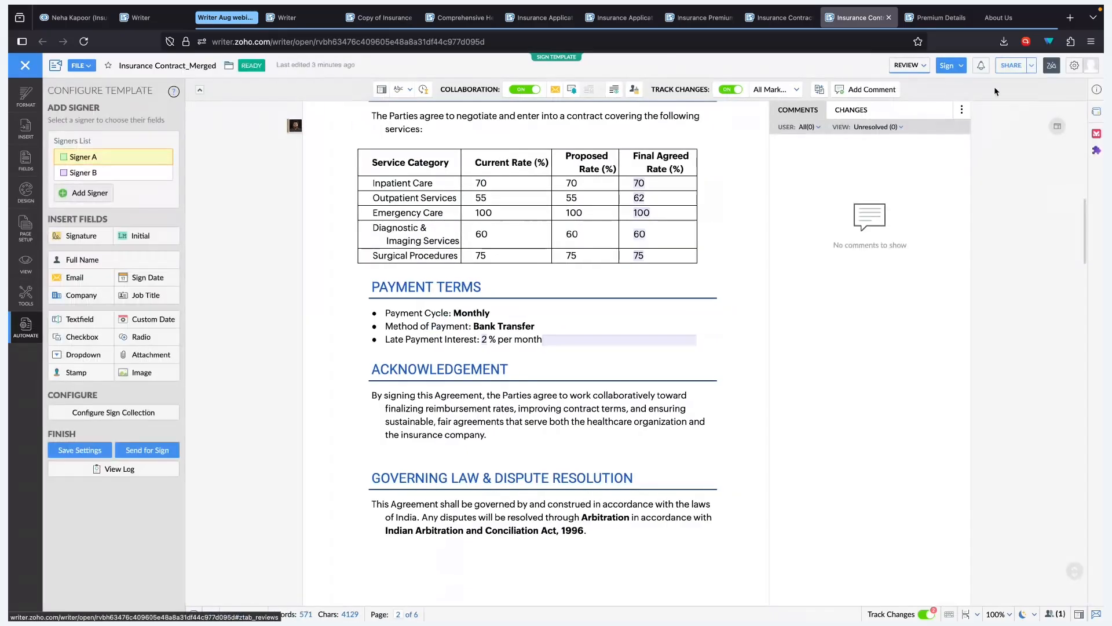
# Set up sending the contract to others for signing in the listed order, and review the expiry, reminder and after-signing options before cancelling.
pyautogui.click(950, 66)
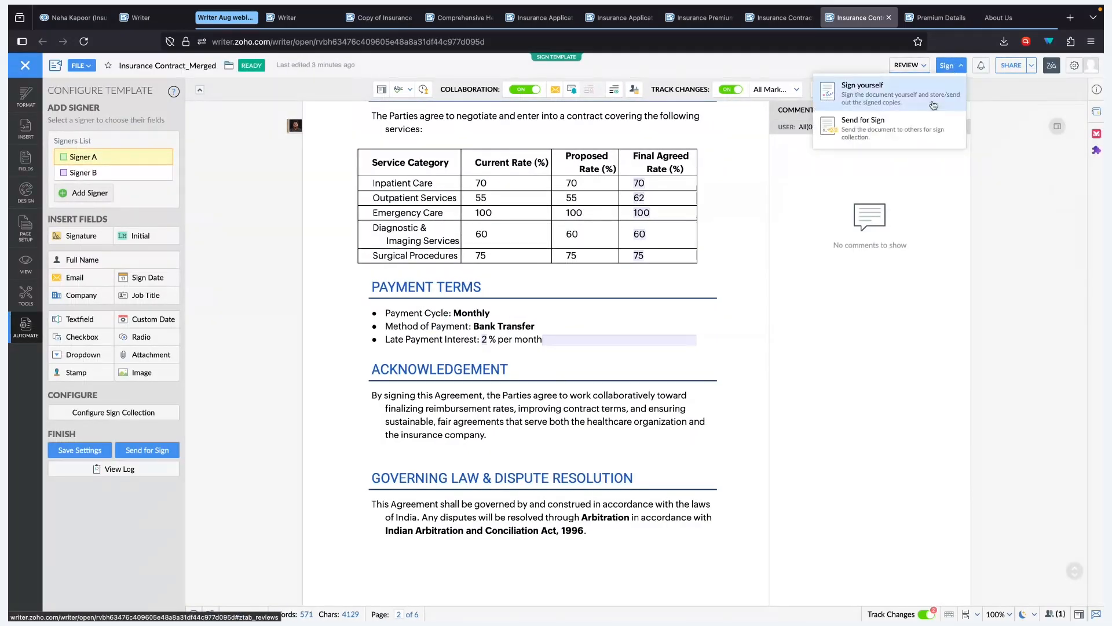
pyautogui.click(908, 132)
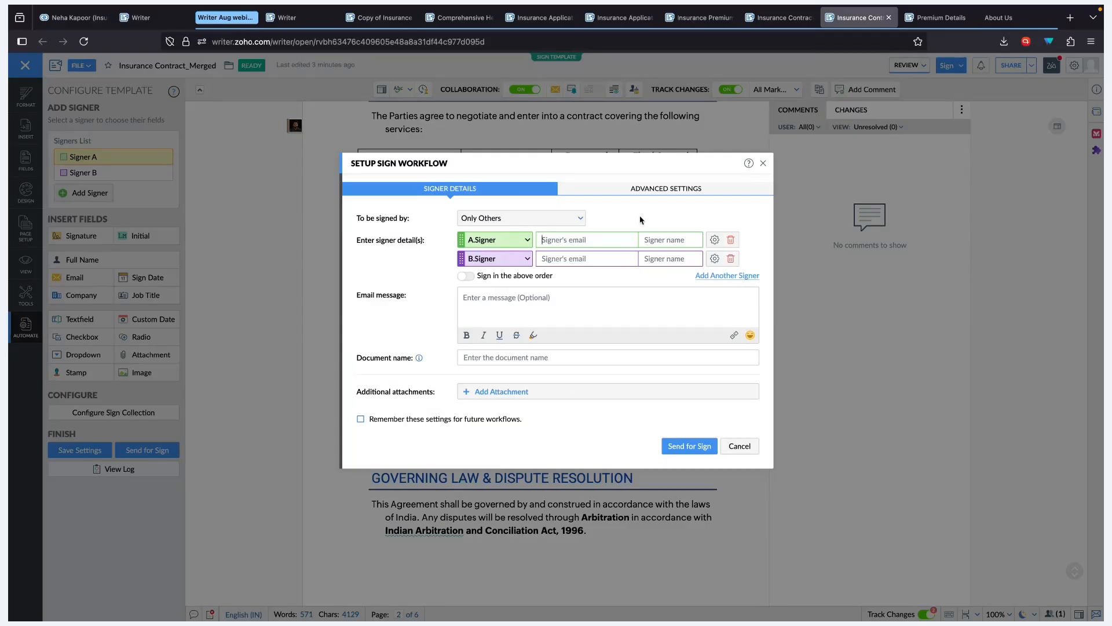
pyautogui.click(591, 257)
pyautogui.click(466, 276)
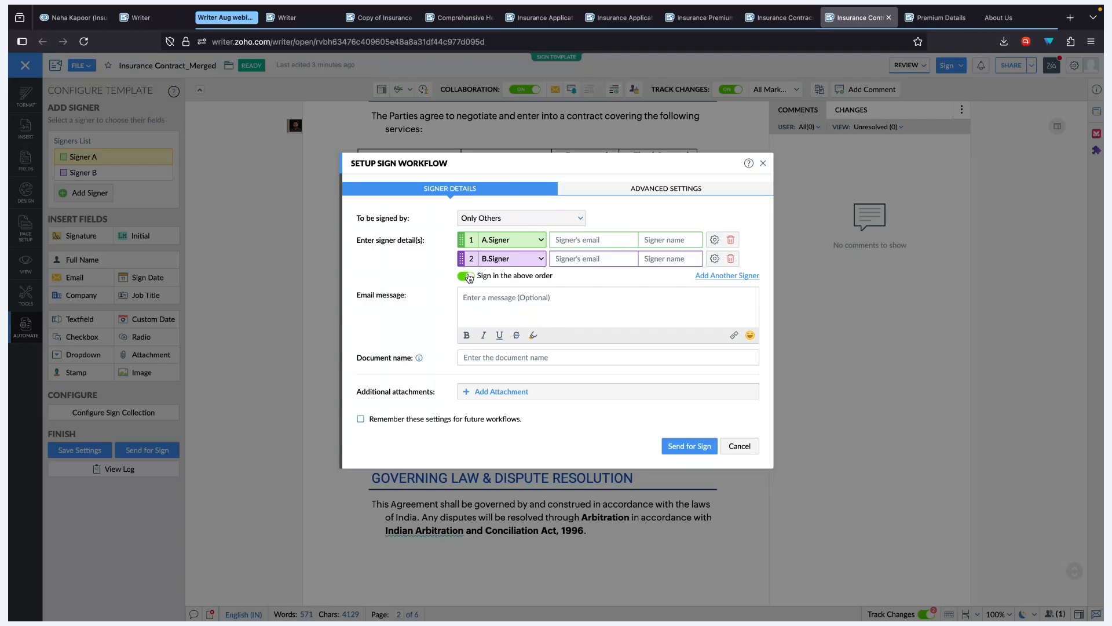
pyautogui.moveTo(531, 163); pyautogui.dragTo(525, 221)
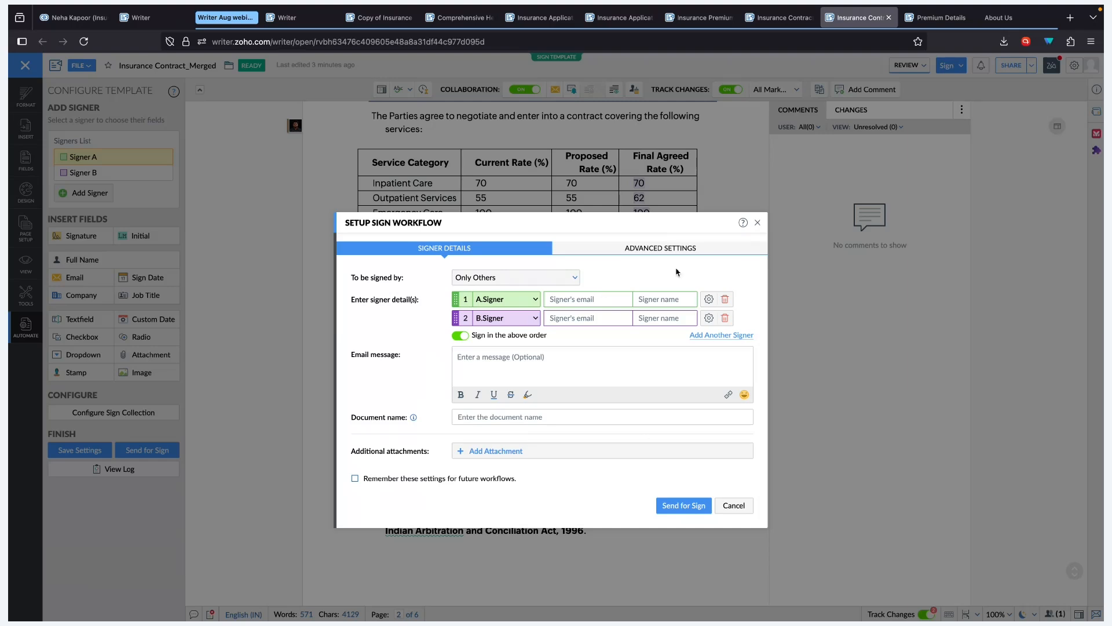
pyautogui.click(662, 249)
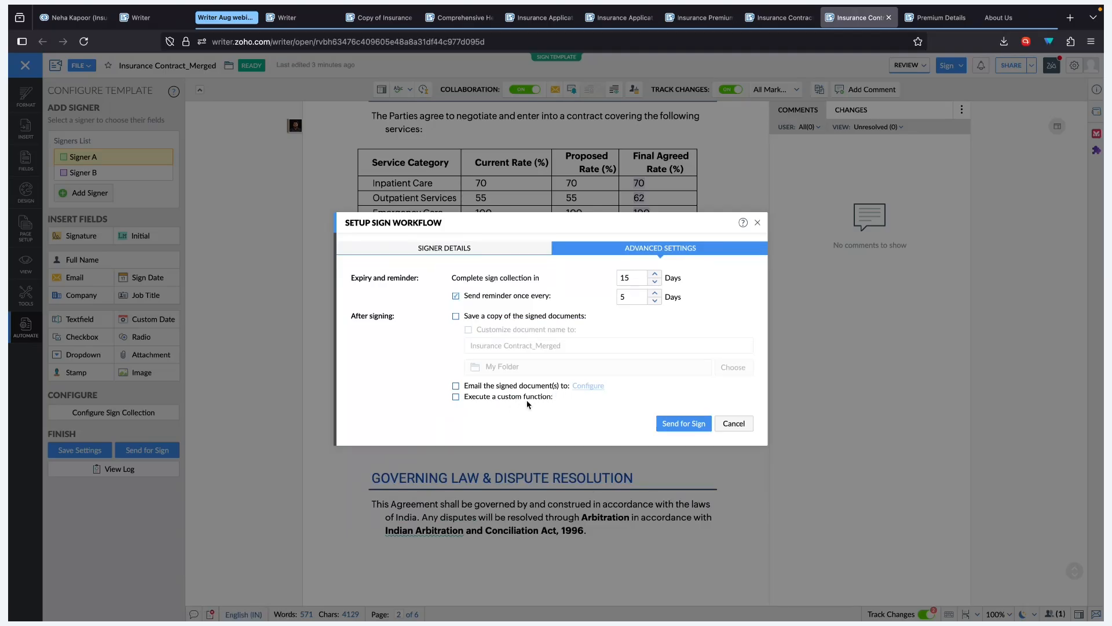
pyautogui.click(733, 423)
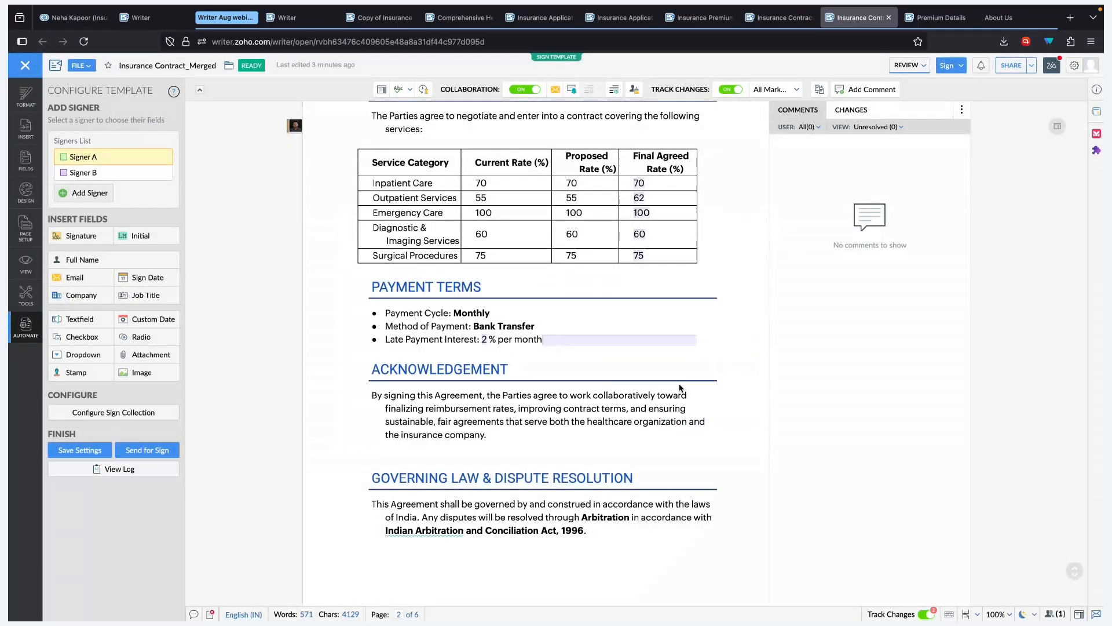
pyautogui.scroll(12, 464, 271)
pyautogui.hotkey('ctrl', 'Right')
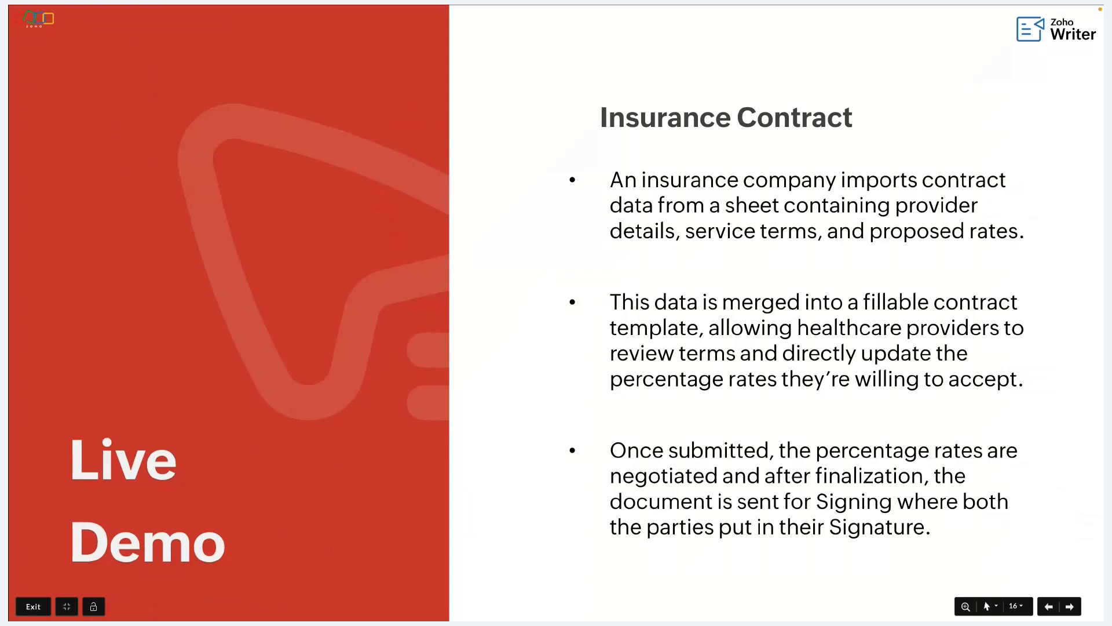
pyautogui.press('Right')
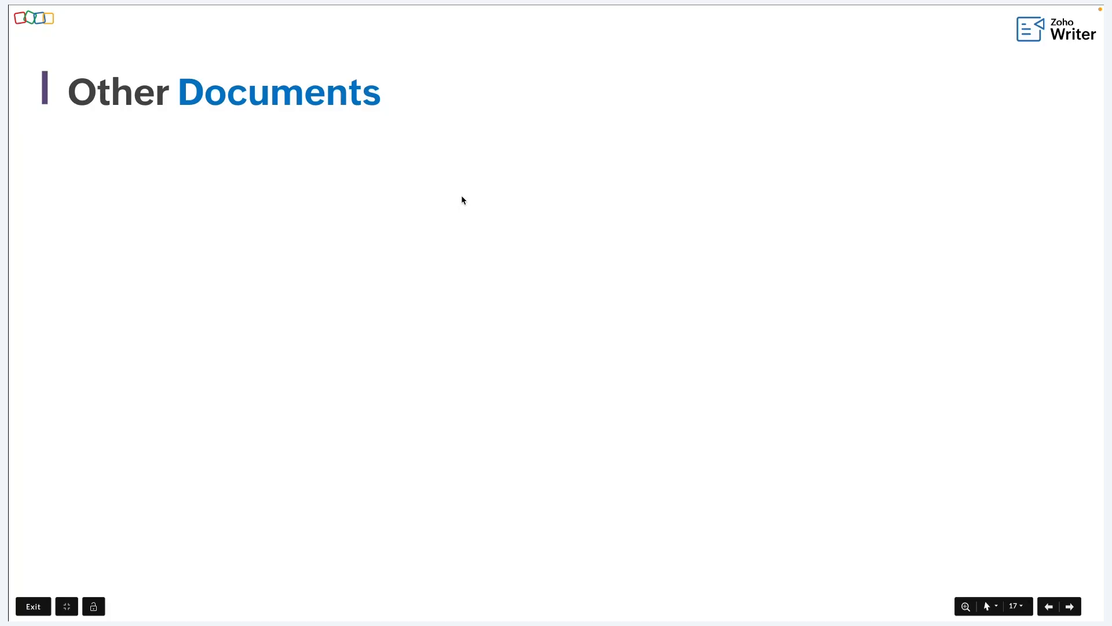
pyautogui.press('Right')
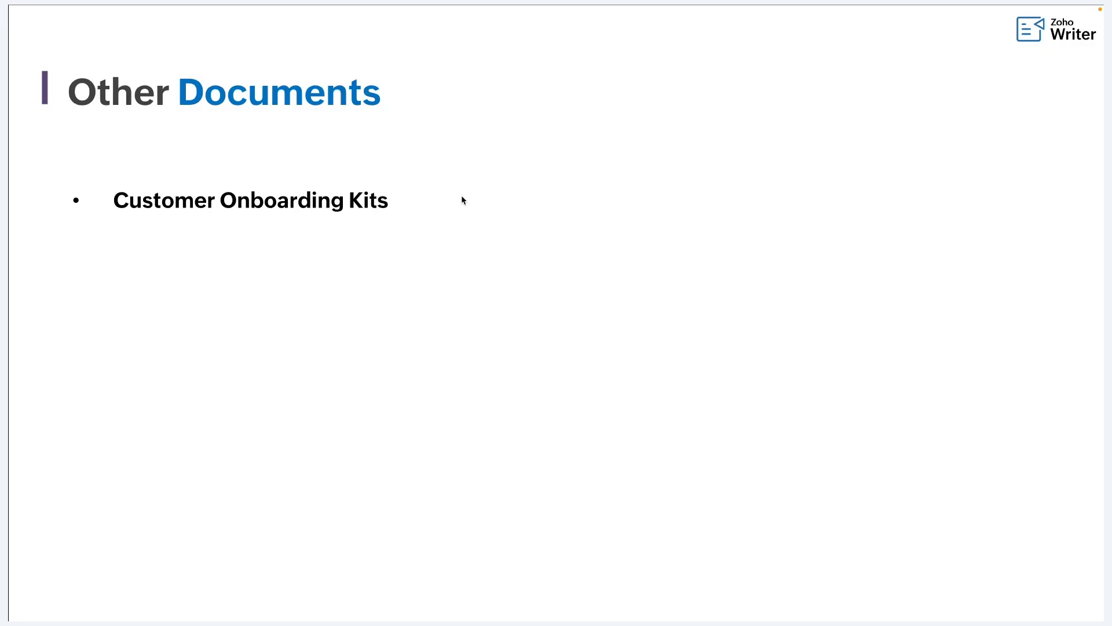
pyautogui.press('Right')
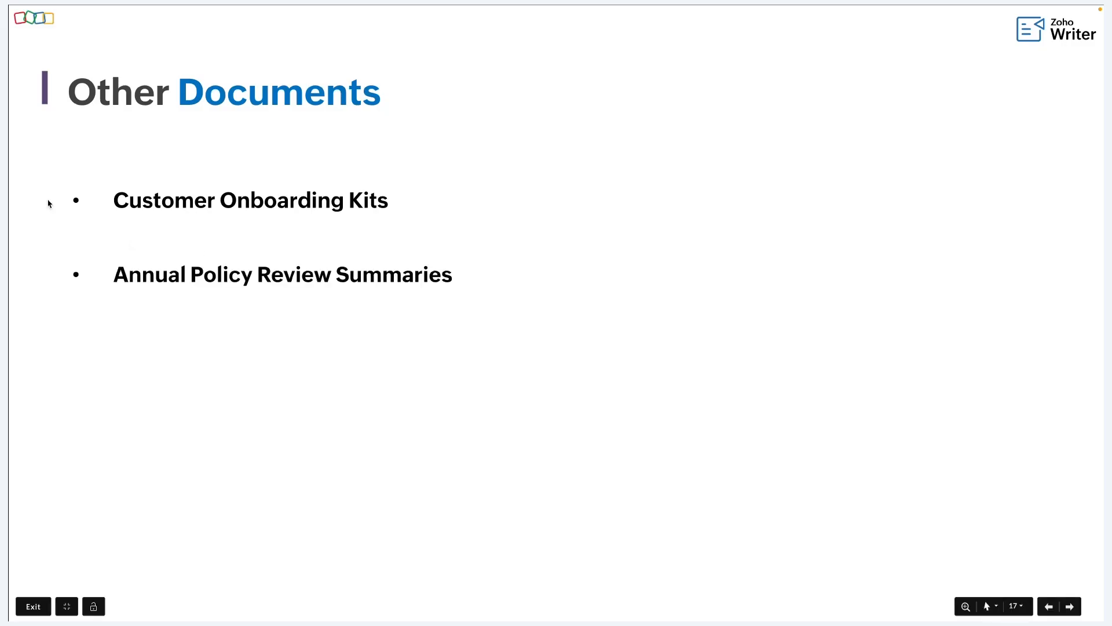
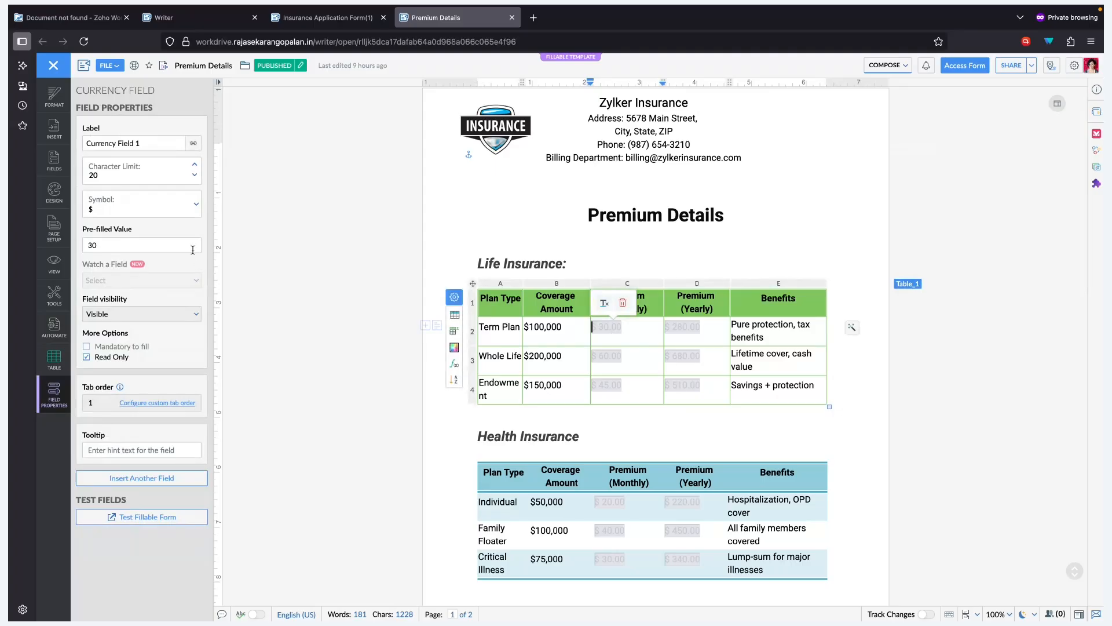
# Inspect the Term Plan's monthly premium field in the Life Insurance table and open its pre-filled value for editing.
pyautogui.click(146, 244)
pyautogui.click(616, 264)
pyautogui.click(620, 333)
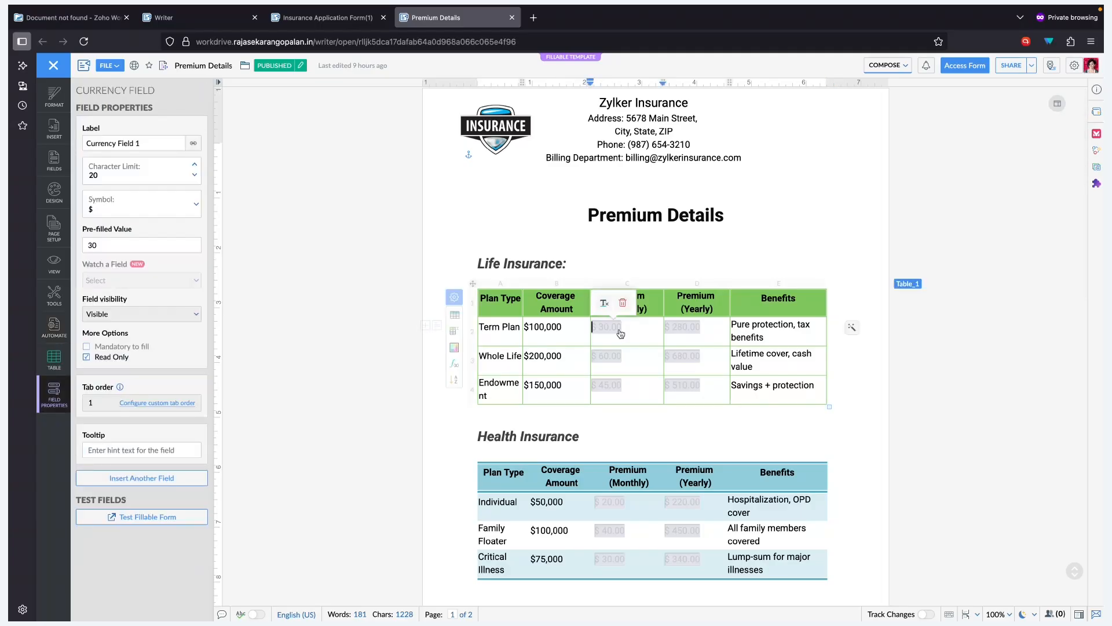
pyautogui.click(141, 243)
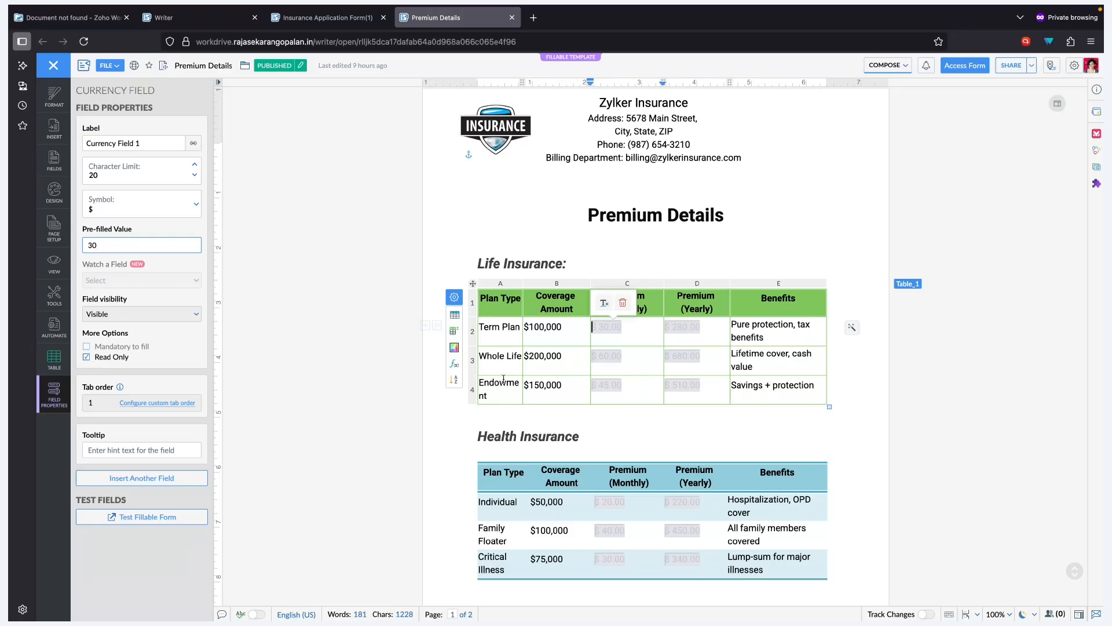
# Set the Premium Details form's publishing to Public on the web and display its embed code.
pyautogui.click(54, 359)
pyautogui.scroll(-1, 188, 589)
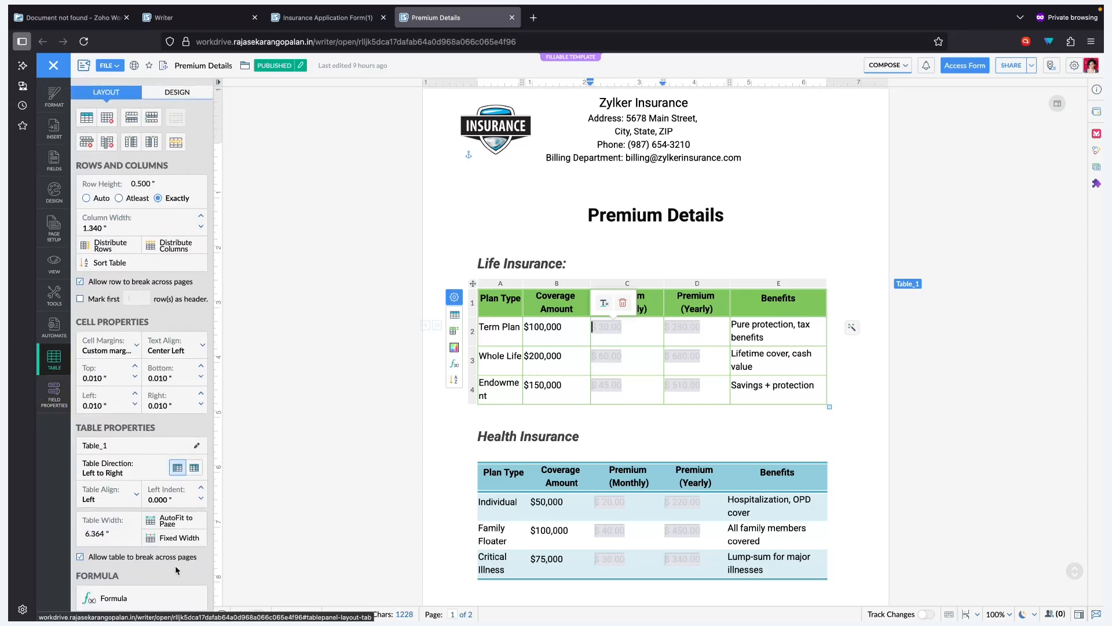
pyautogui.click(54, 326)
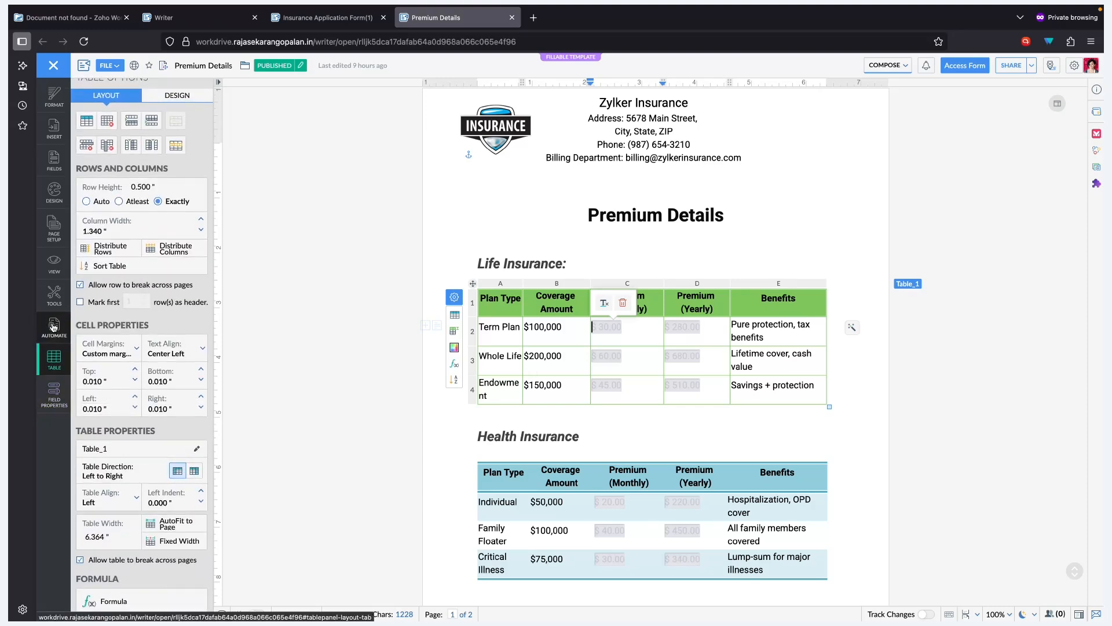
pyautogui.click(173, 570)
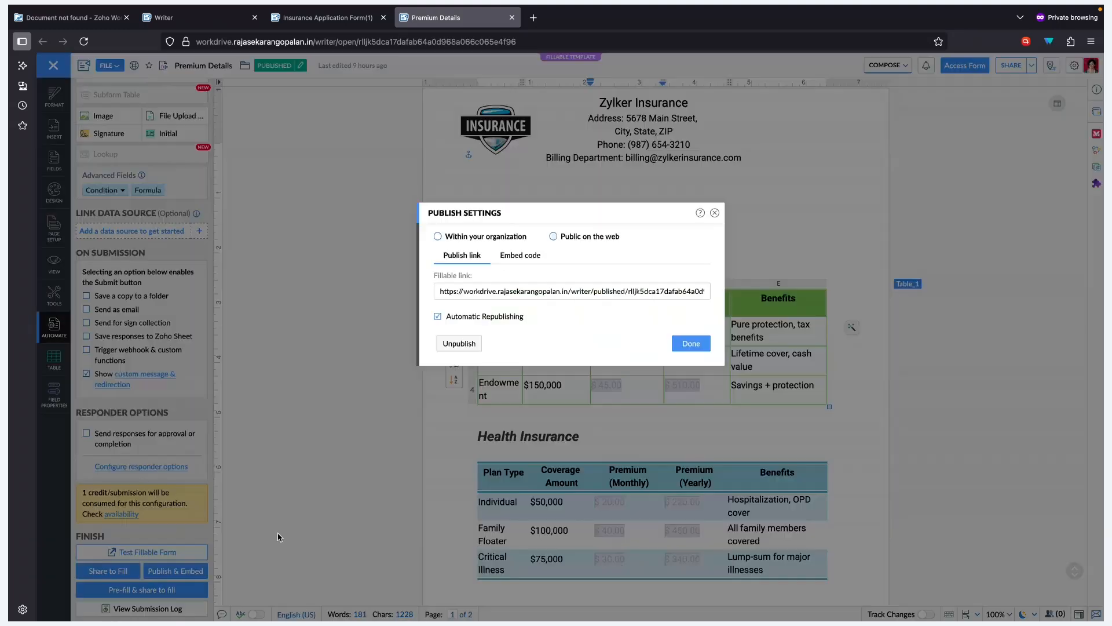
pyautogui.click(574, 238)
pyautogui.click(520, 255)
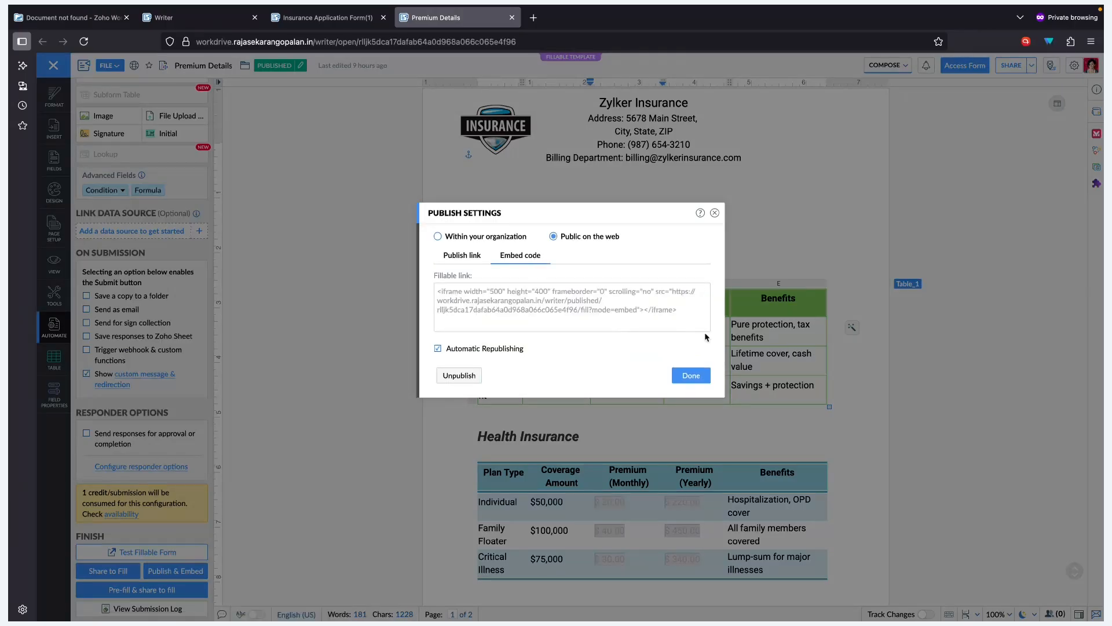
pyautogui.click(714, 212)
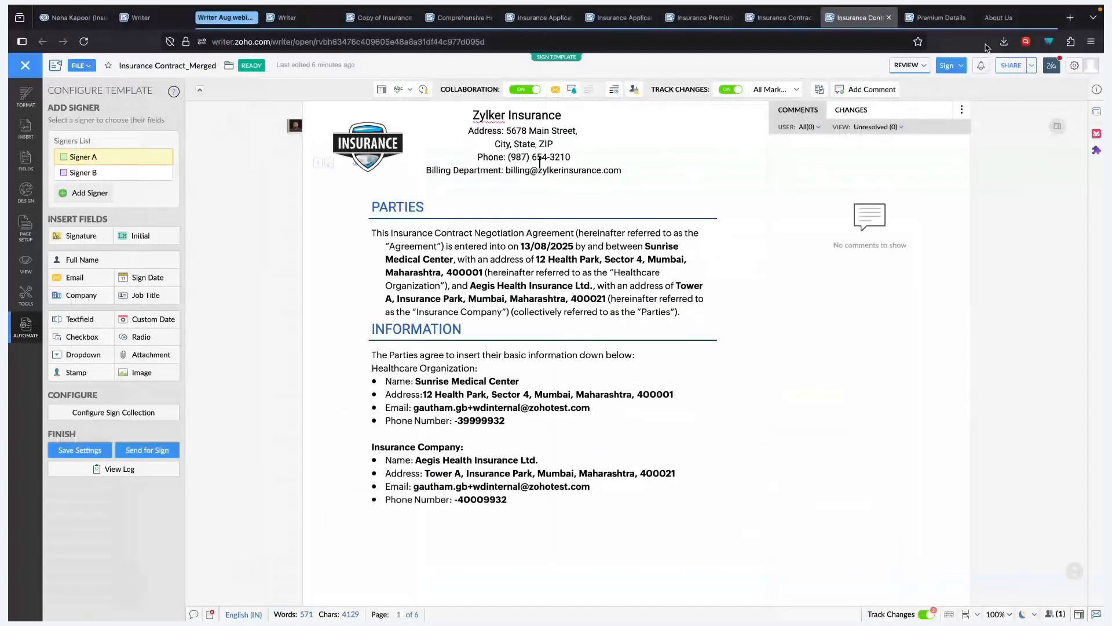
# Open the insurance website's Home page and review the embedded Insurance Form through to its end.
pyautogui.click(998, 18)
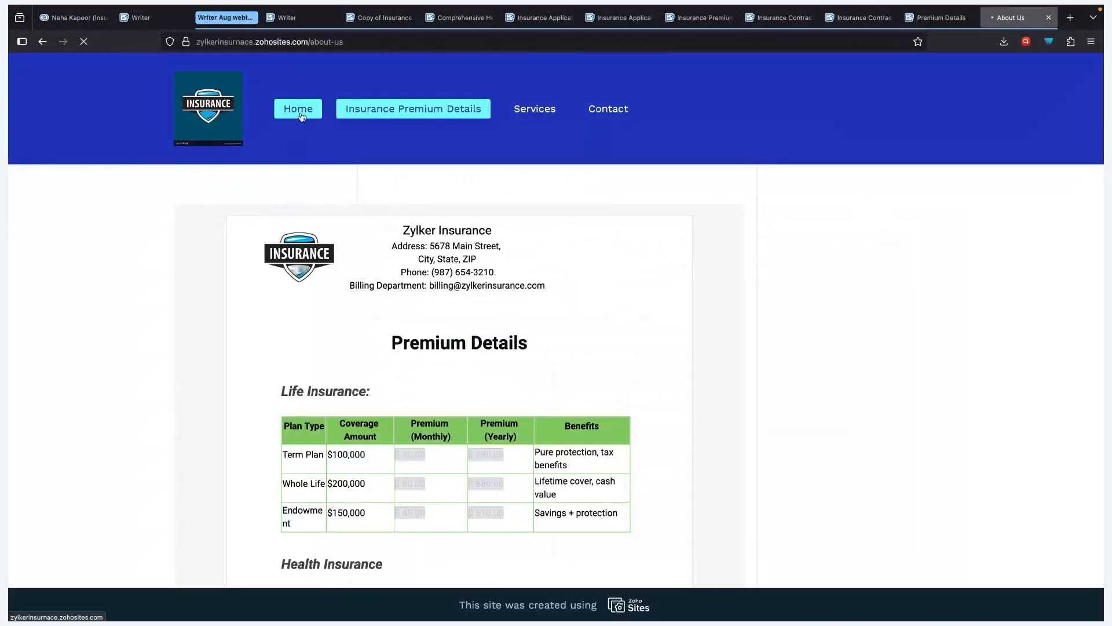
pyautogui.click(300, 118)
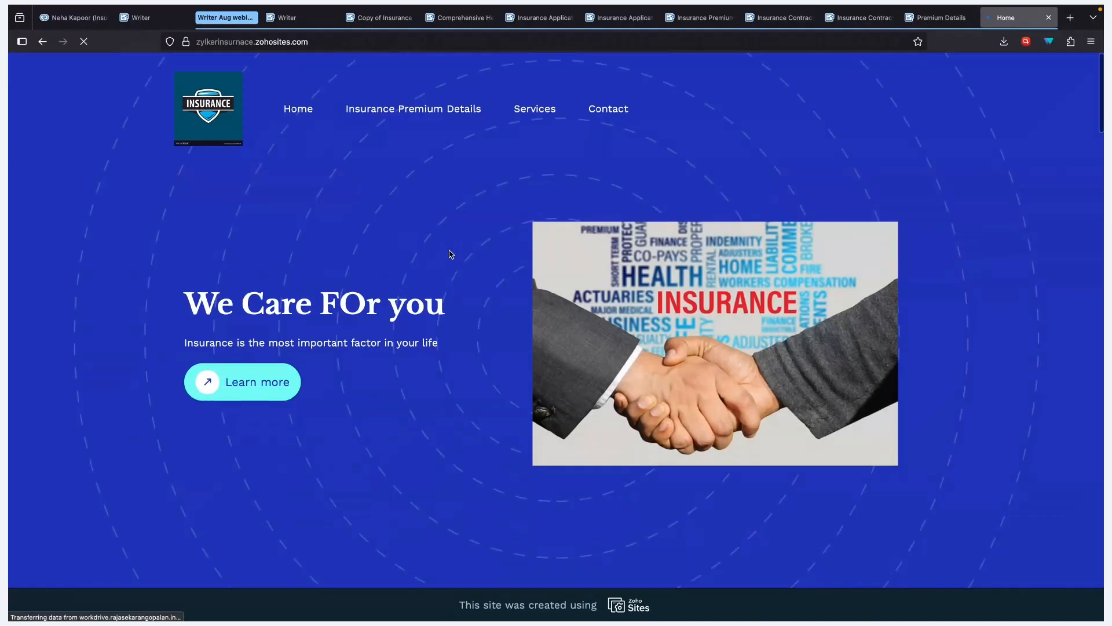
pyautogui.scroll(-6, 452, 251)
pyautogui.scroll(-5, 447, 256)
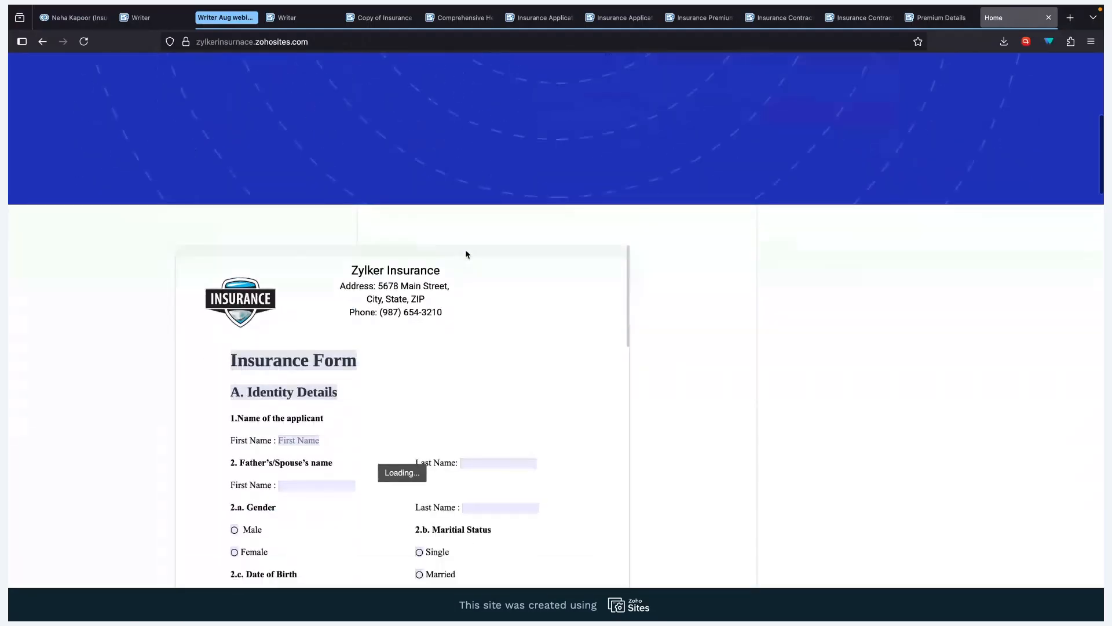
pyautogui.scroll(-15, 391, 255)
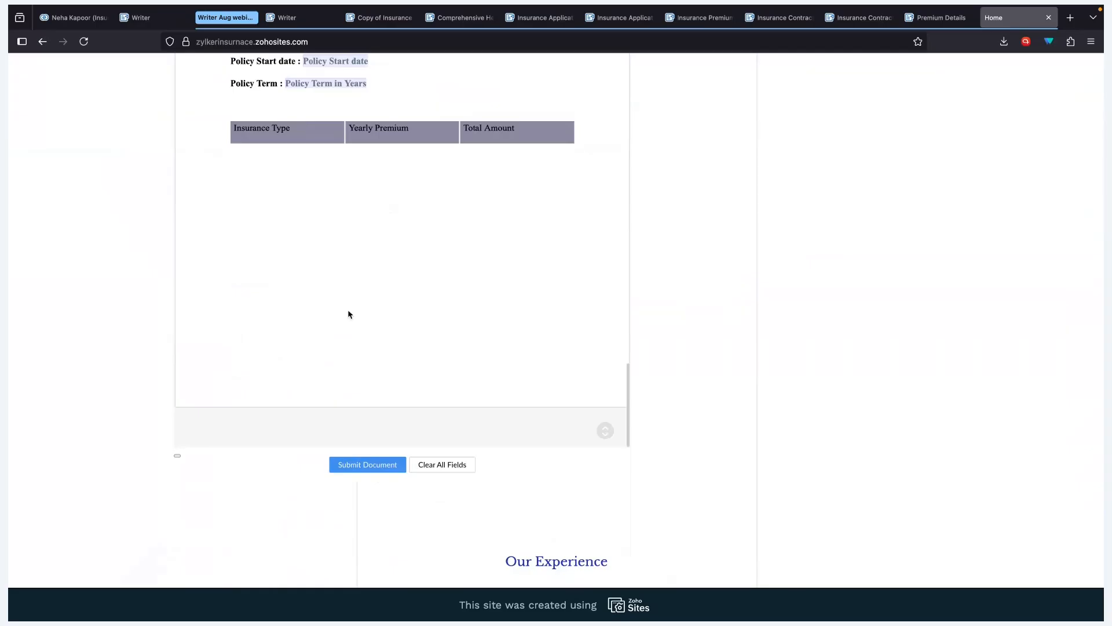
pyautogui.click(362, 462)
pyautogui.scroll(20, 375, 246)
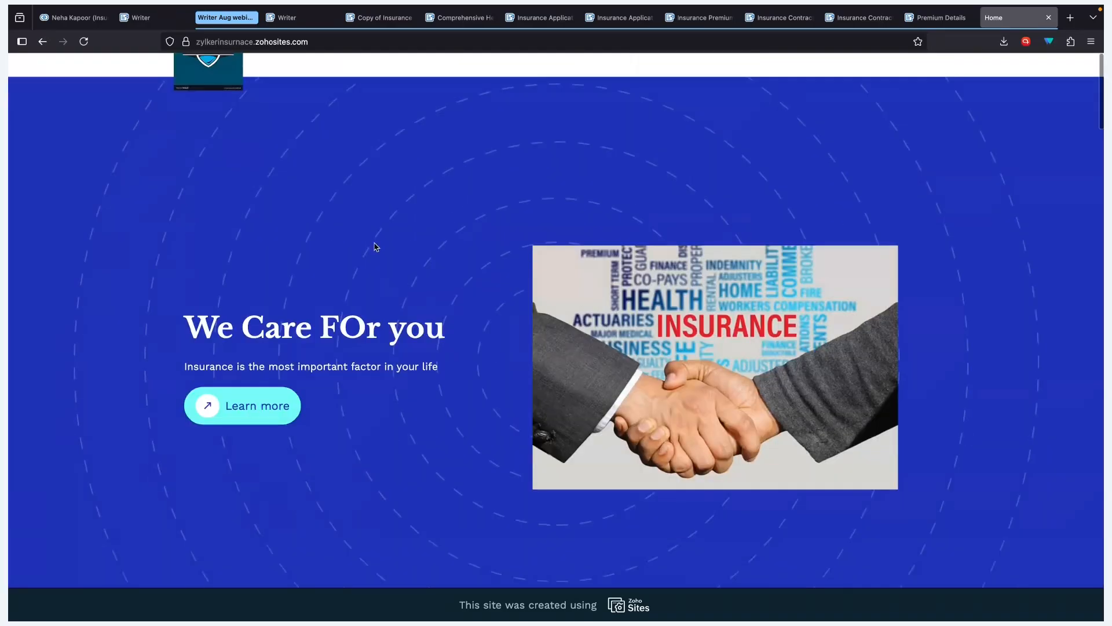
# Open the website's Insurance Premium Details page and review the embedded life and health insurance premium tables.
pyautogui.click(419, 109)
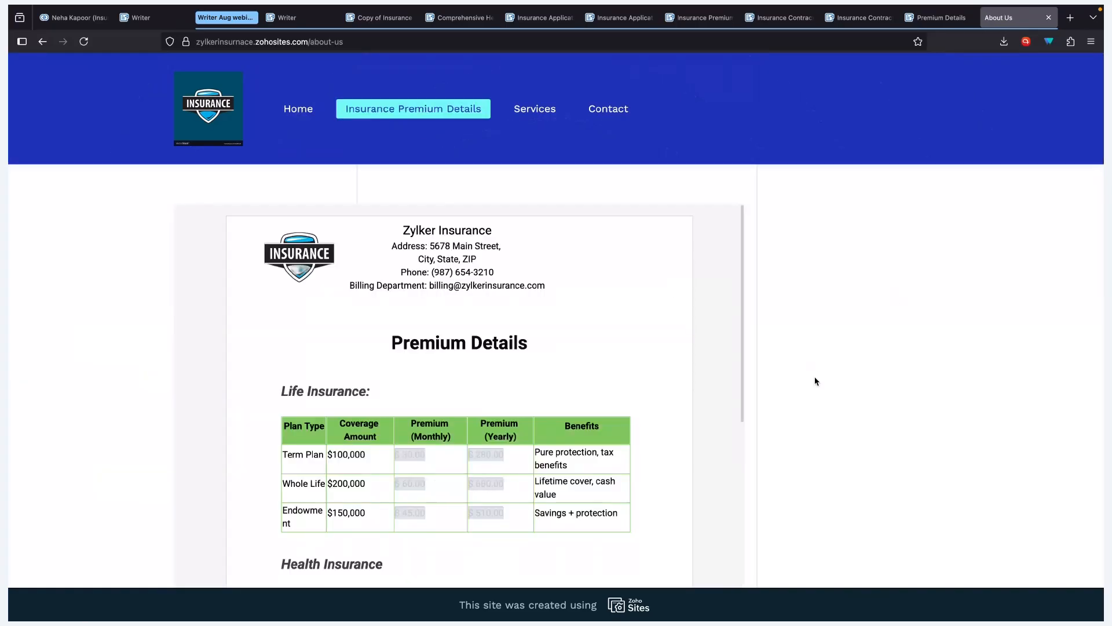
pyautogui.scroll(-2, 628, 323)
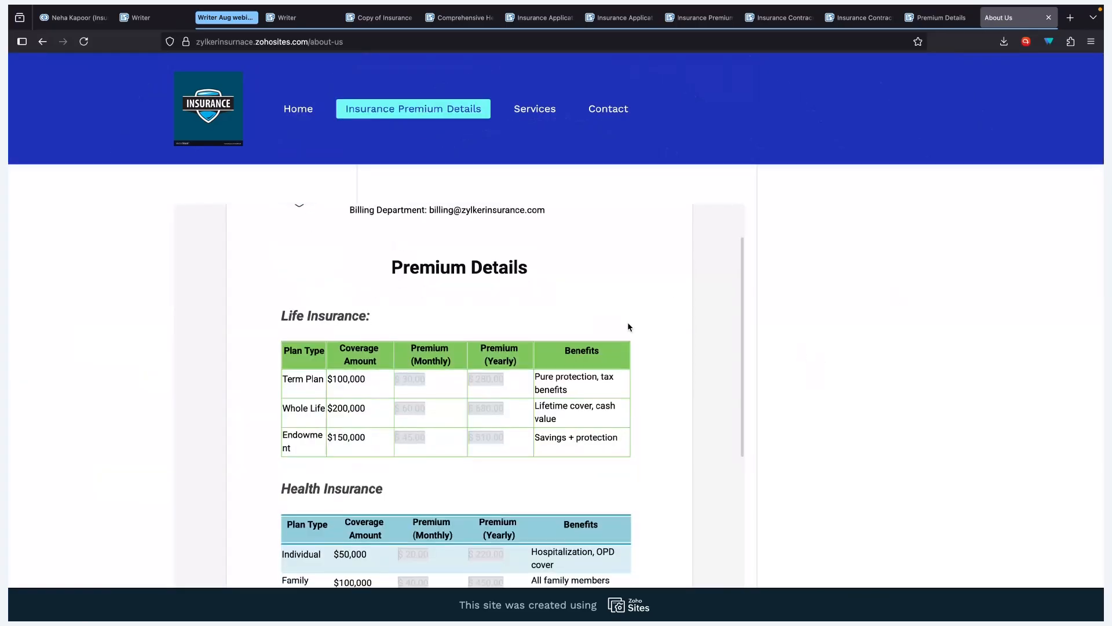
pyautogui.scroll(-3, 628, 328)
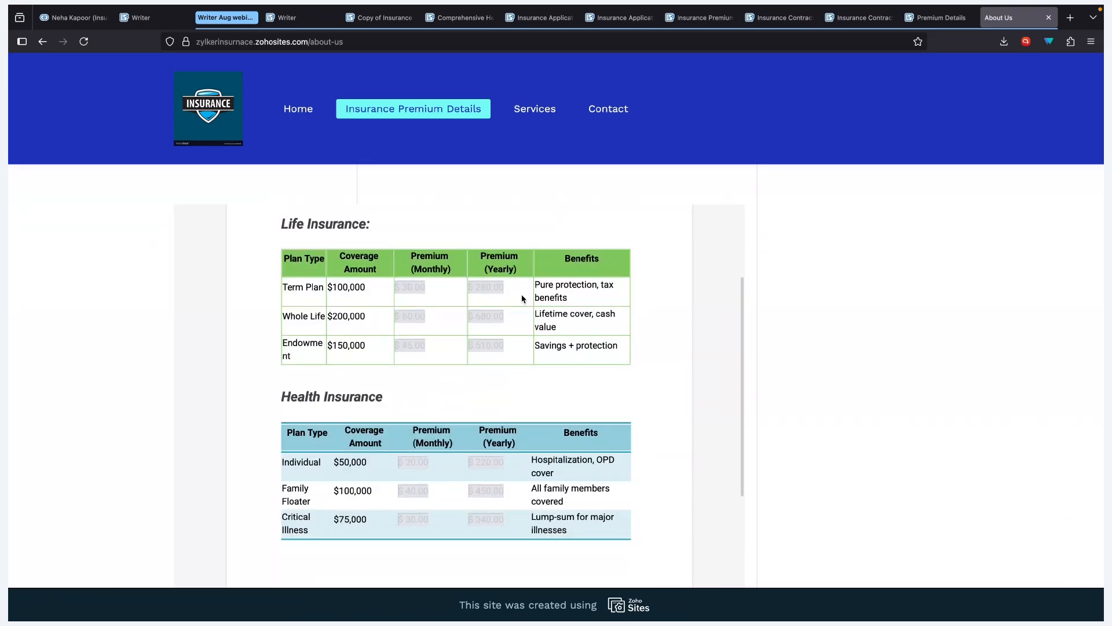
pyautogui.scroll(-5, 552, 292)
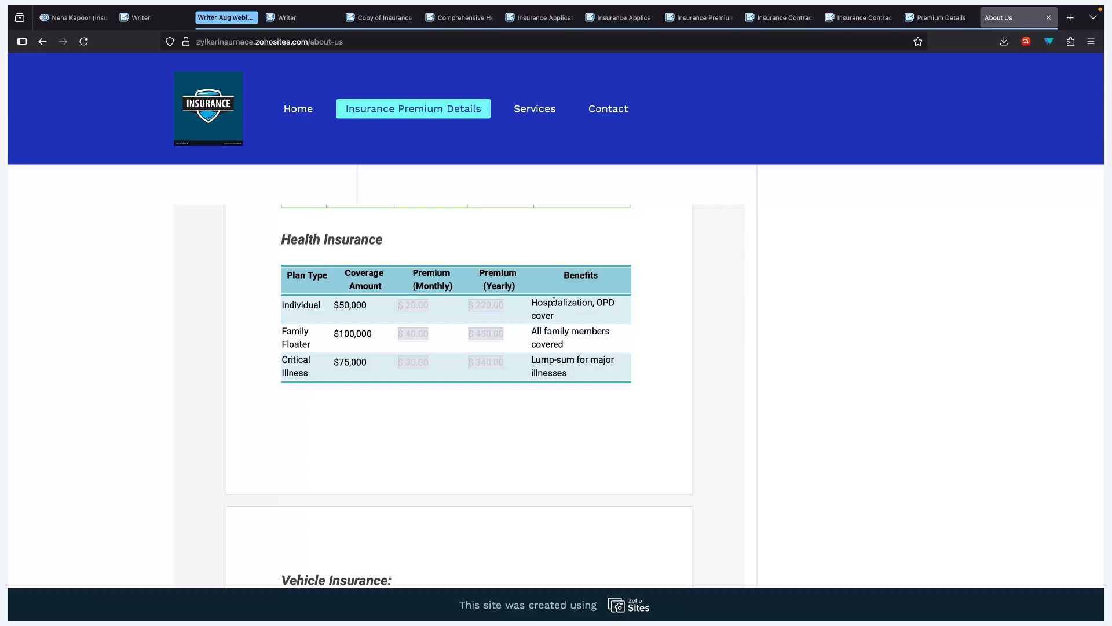
pyautogui.scroll(-5, 544, 301)
pyautogui.scroll(10, 545, 301)
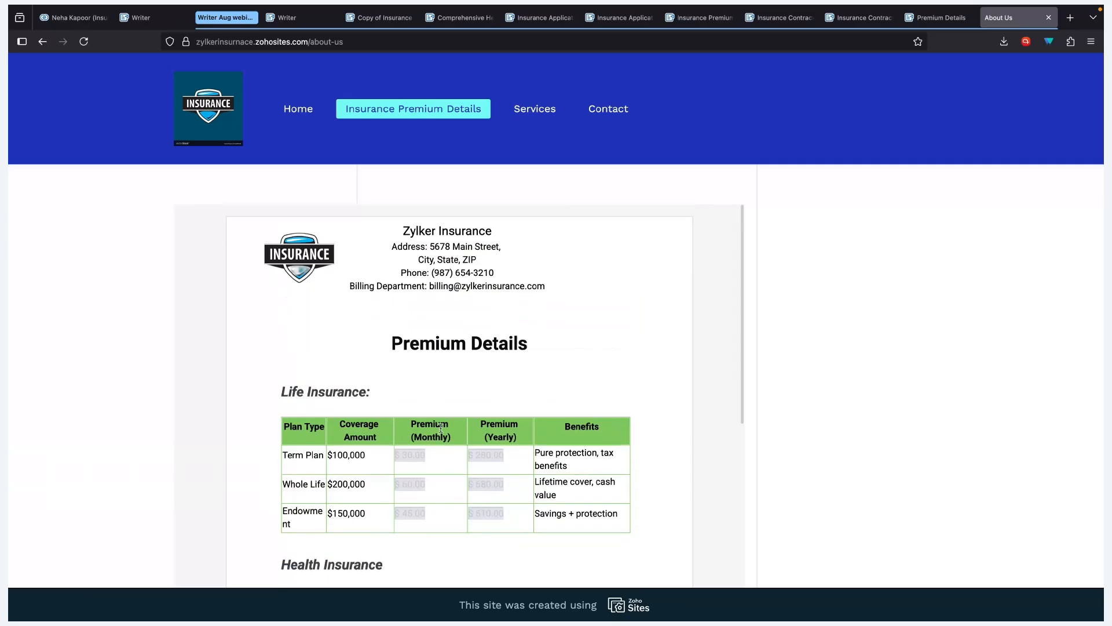
pyautogui.scroll(-2, 441, 428)
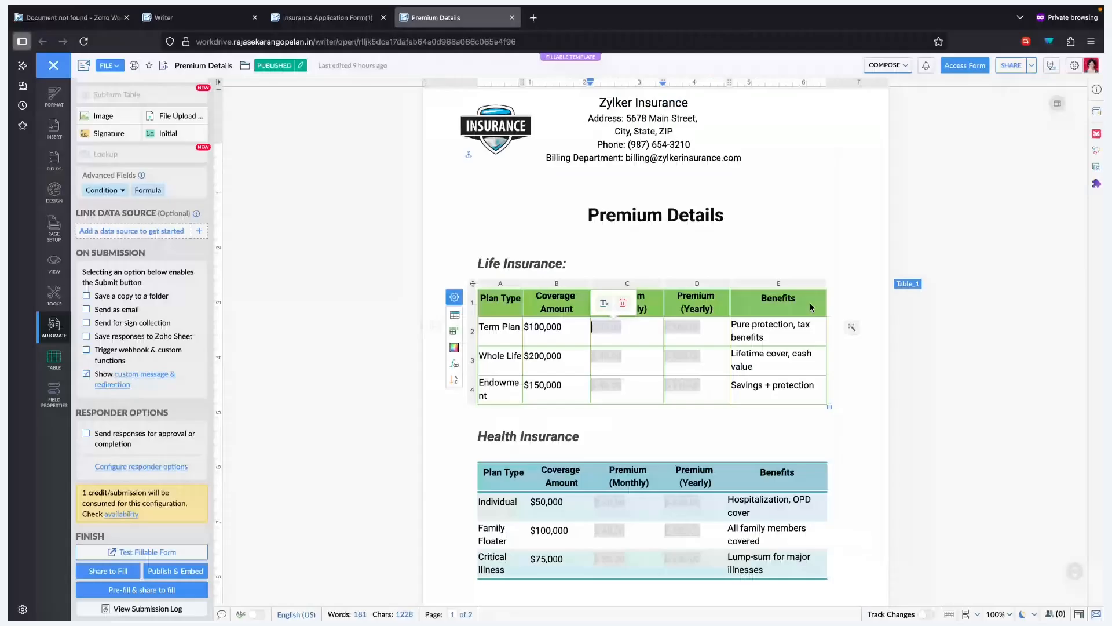
# Check the Premium Details template's publish settings and the pre-filled value of the Term Plan's monthly premium field.
pyautogui.click(605, 331)
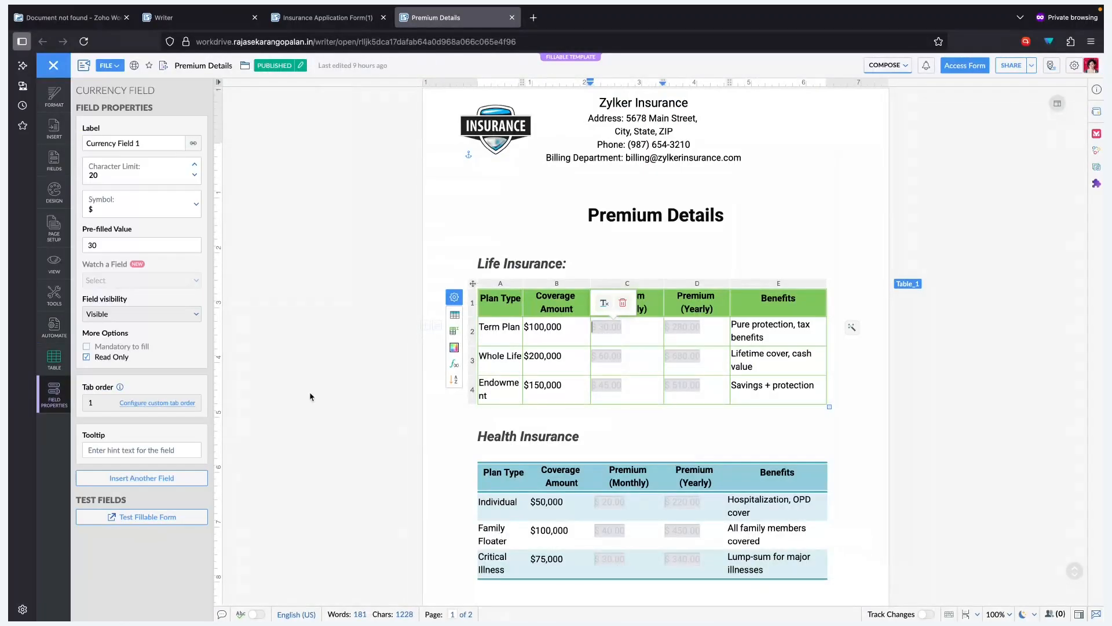
pyautogui.click(52, 320)
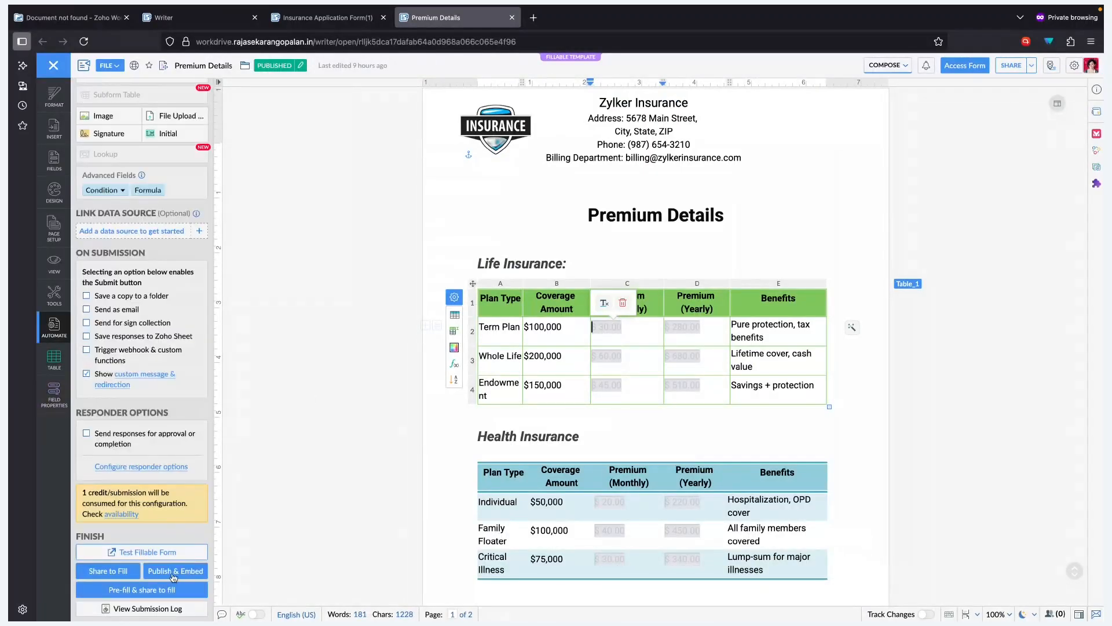
pyautogui.click(173, 572)
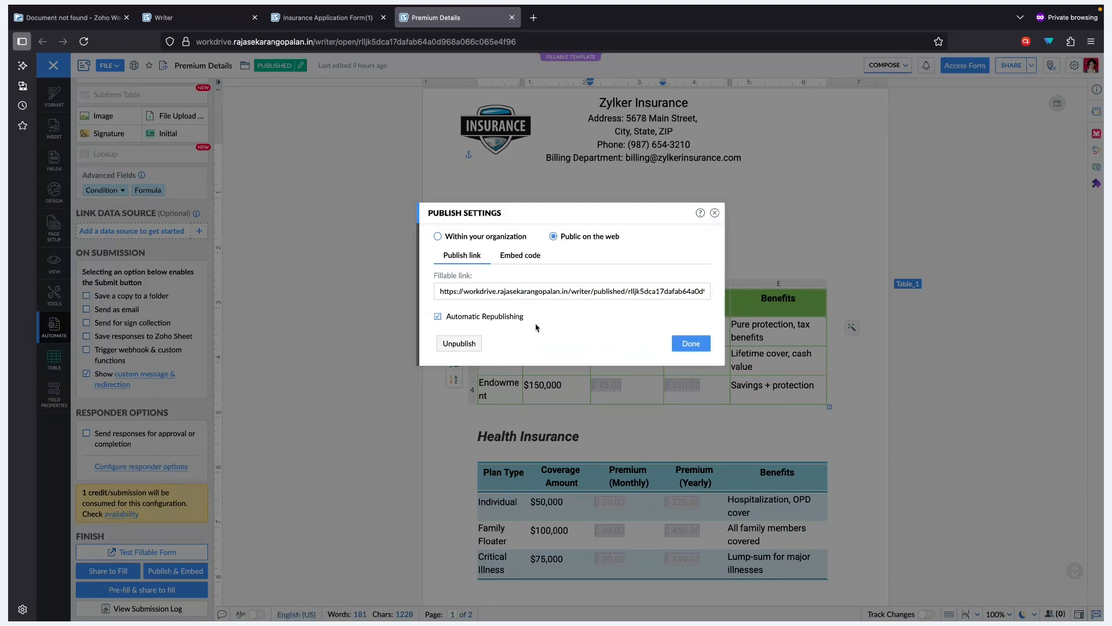
pyautogui.click(715, 212)
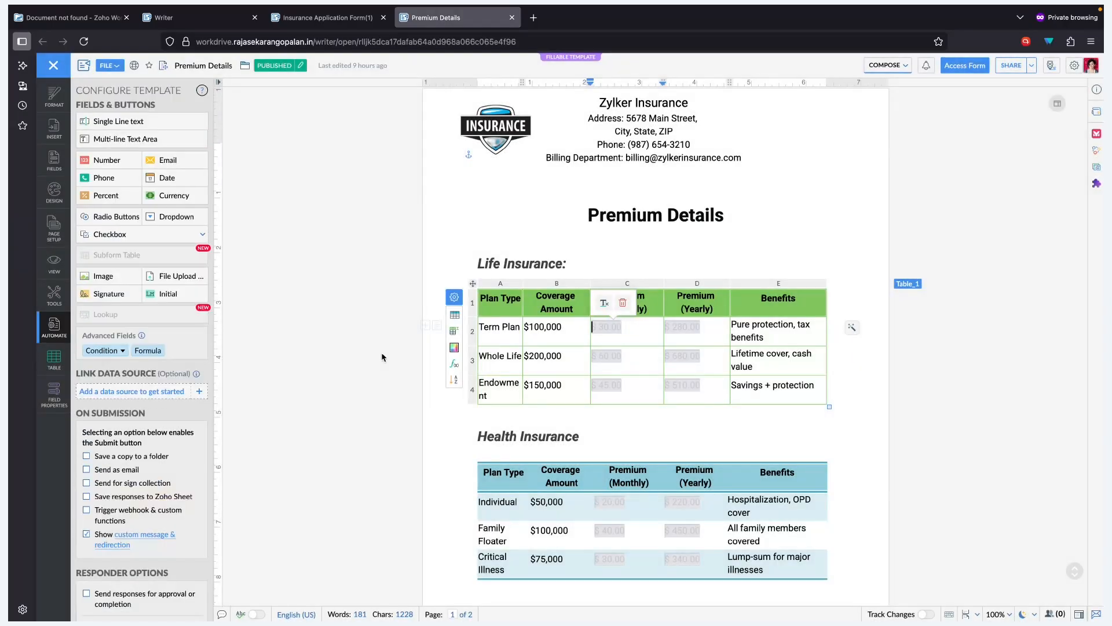
pyautogui.doubleClick(100, 244)
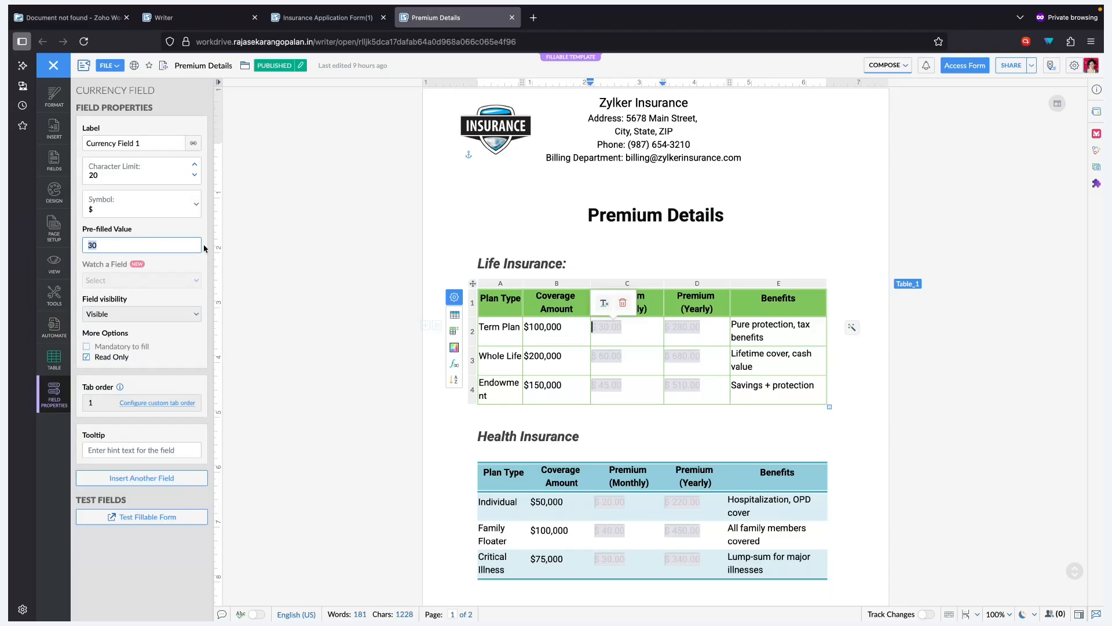
pyautogui.click(583, 240)
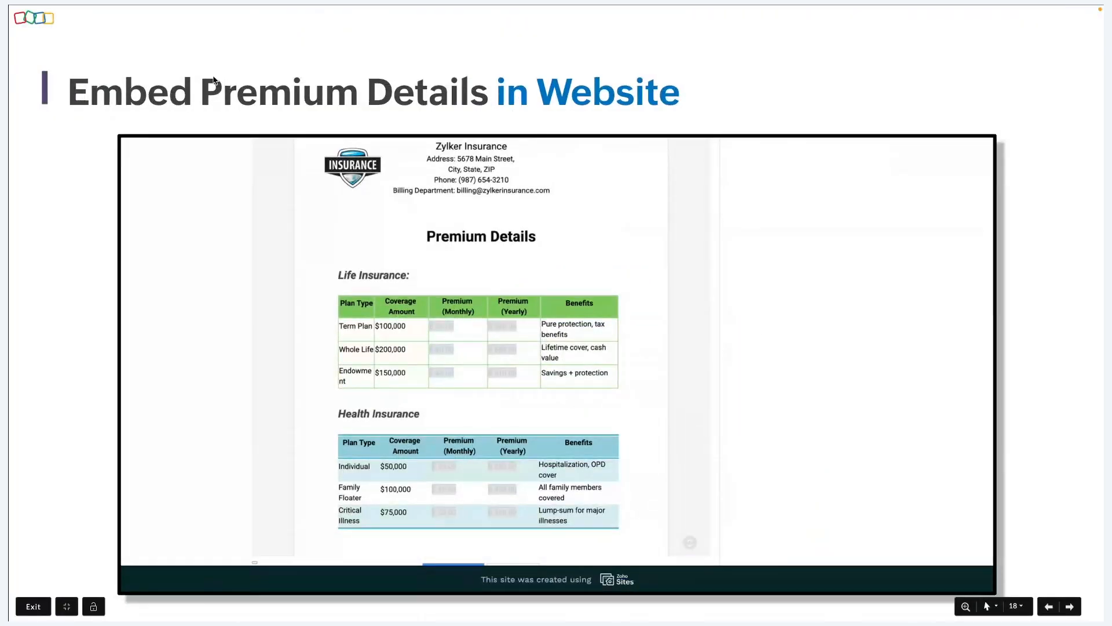
# Reload the insurance website's Insurance Premium Details page and review the embedded life and health insurance premium tables again.
pyautogui.hotkey('ctrl', 'Left')
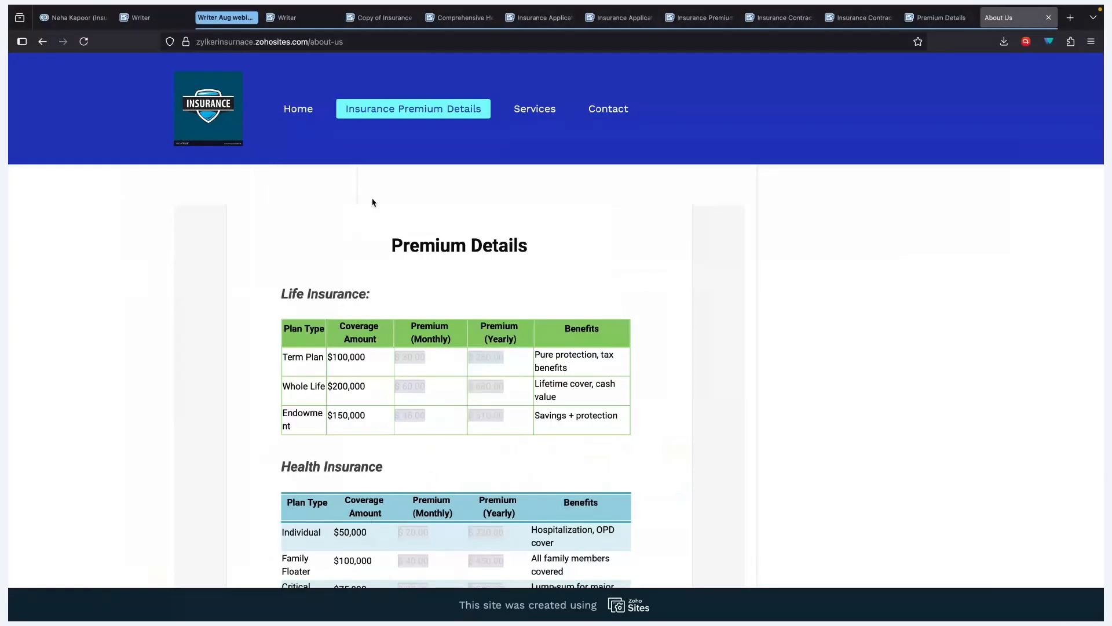
pyautogui.click(84, 42)
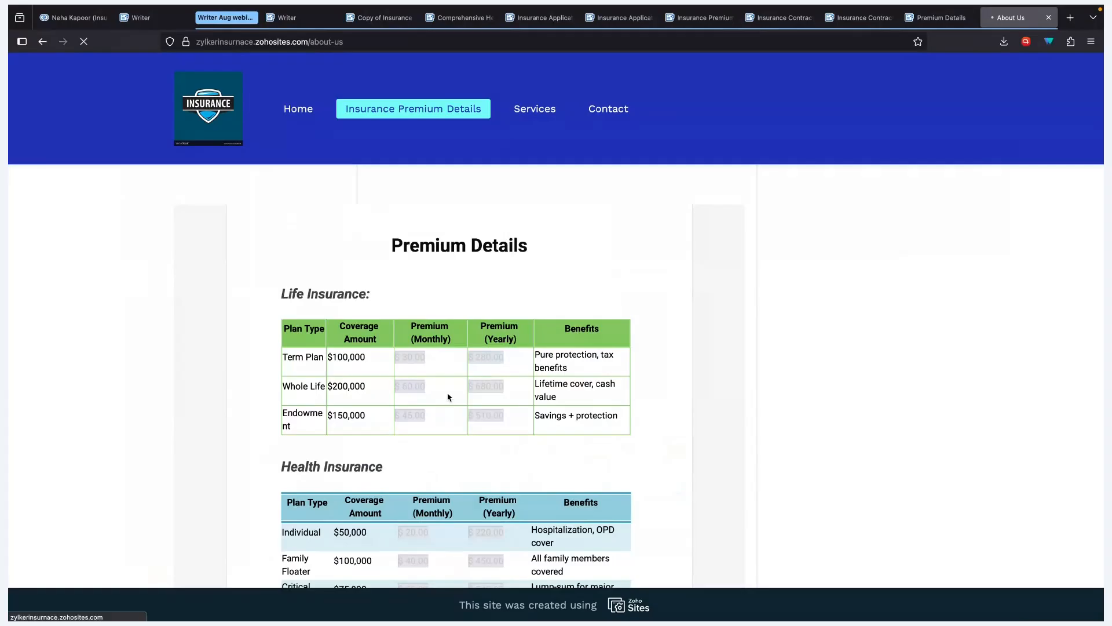
pyautogui.scroll(-3, 458, 359)
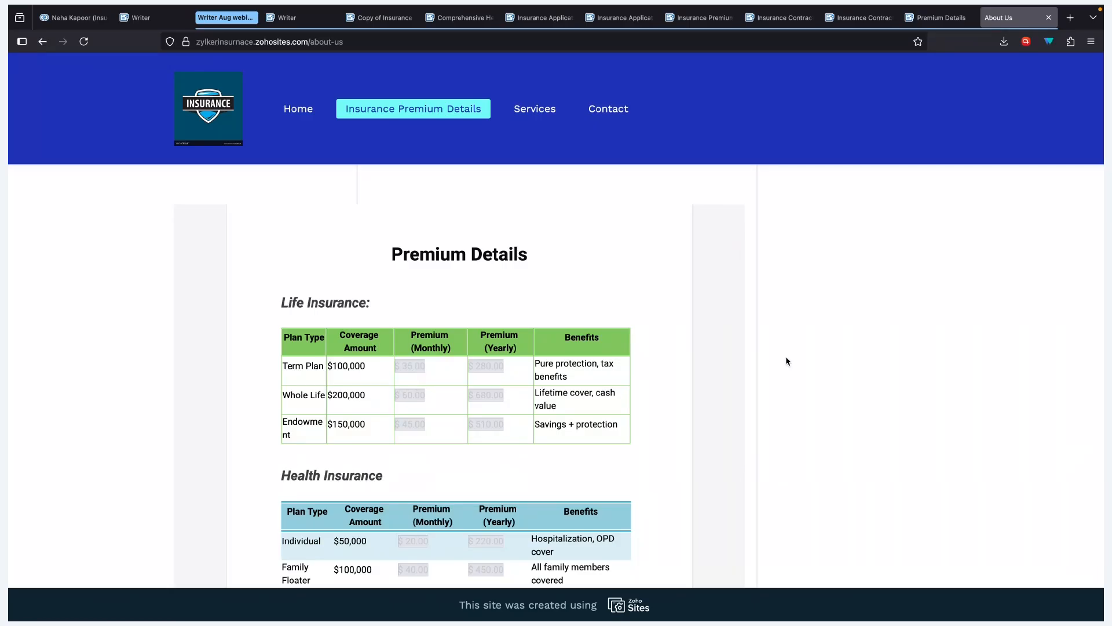
pyautogui.hotkey('ctrl', 'Right')
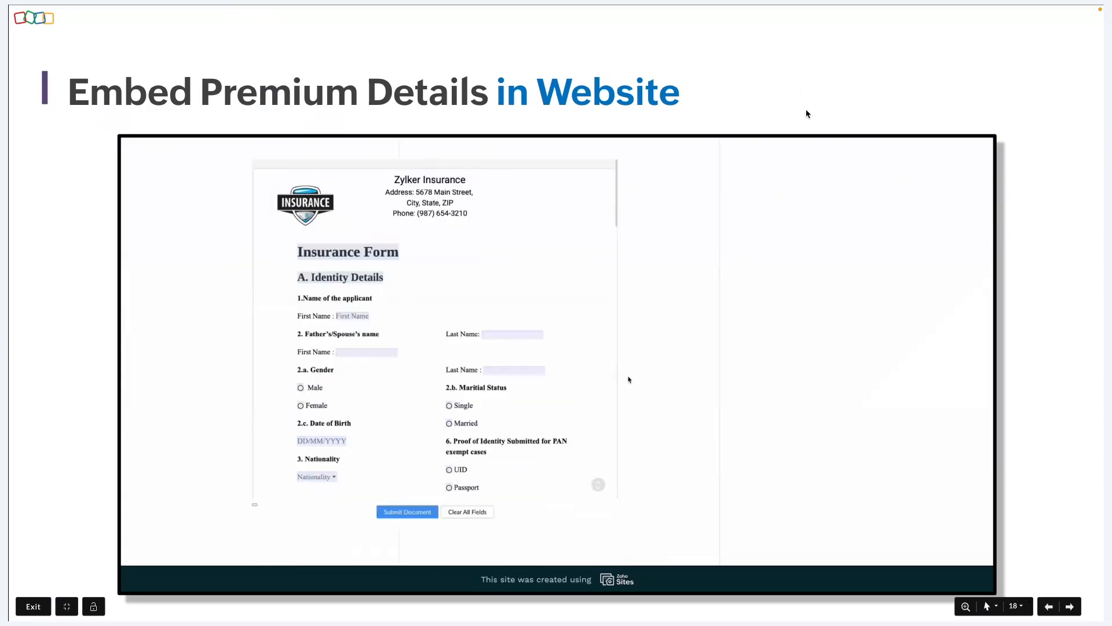
pyautogui.press('Right')
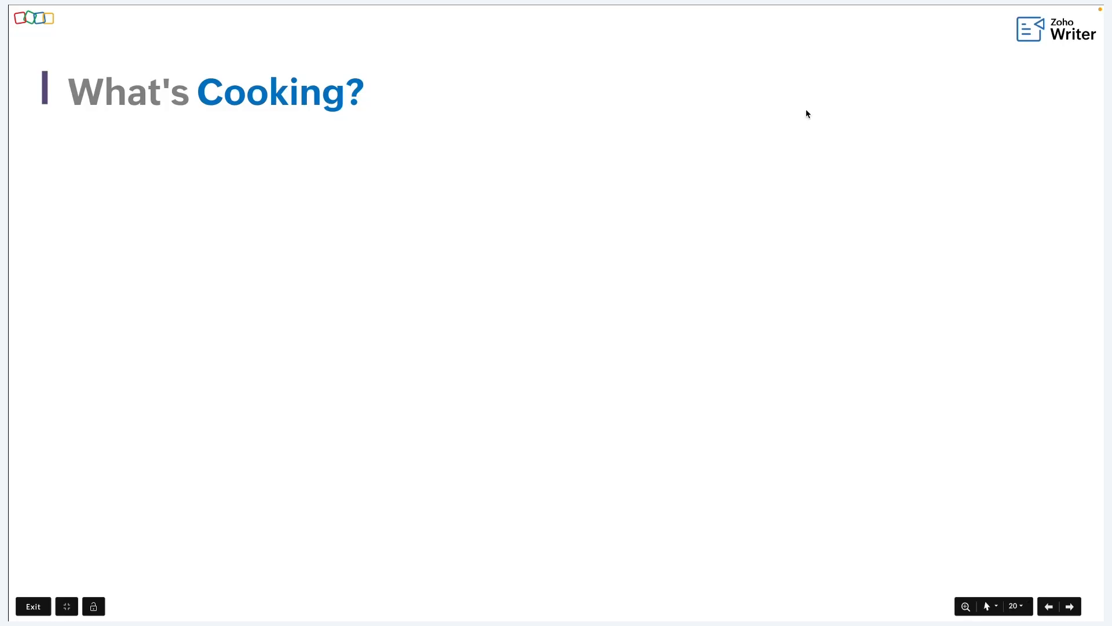
pyautogui.press('Right')
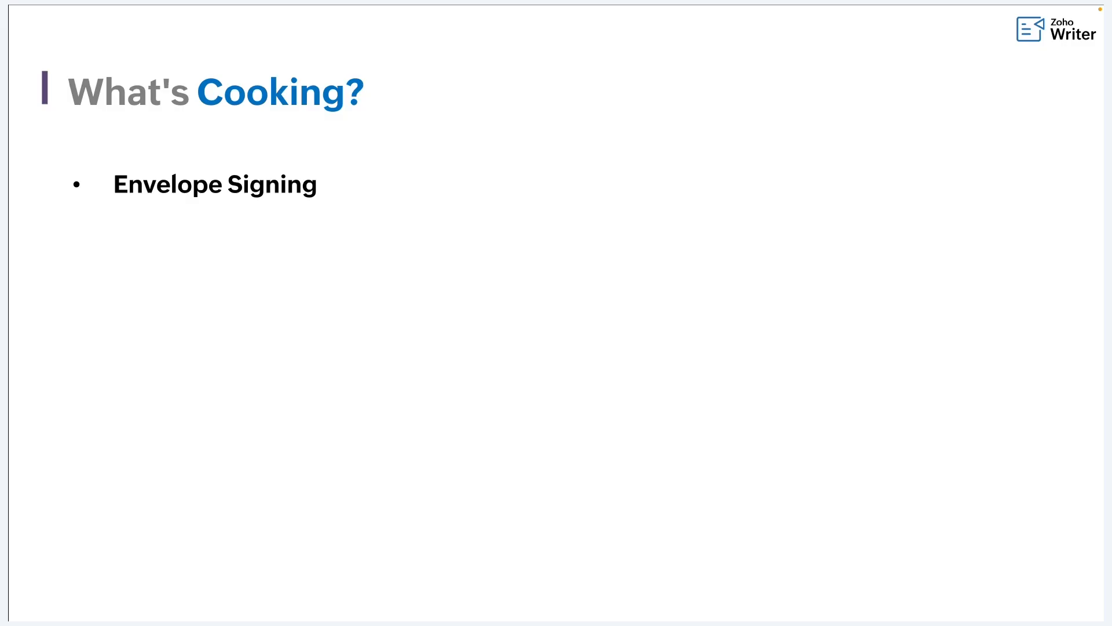
pyautogui.press('Right')
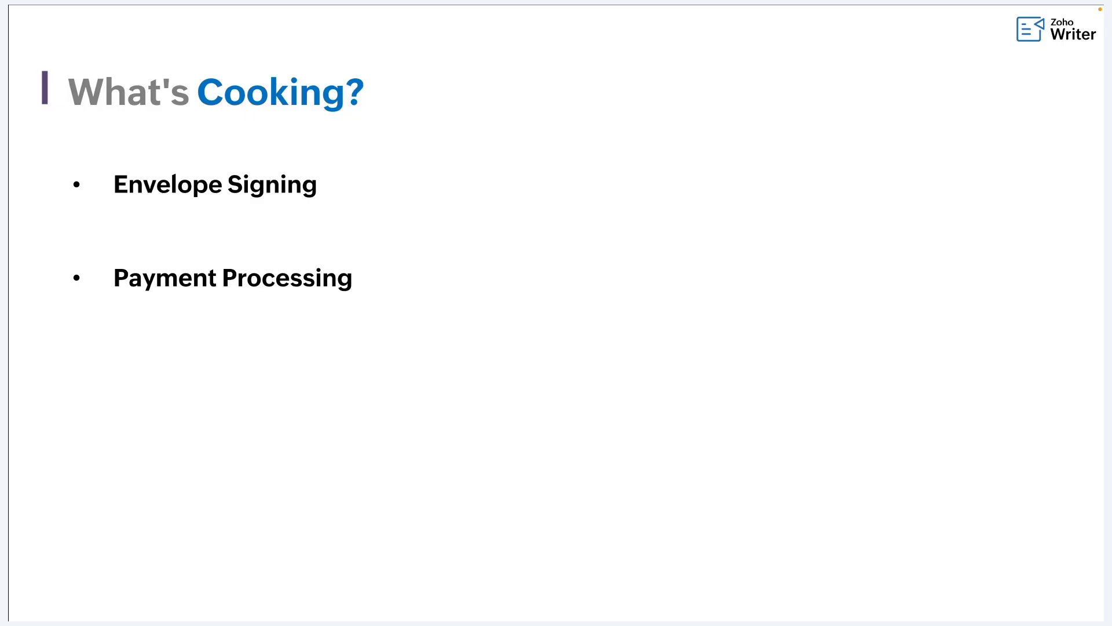
pyautogui.press('Right')
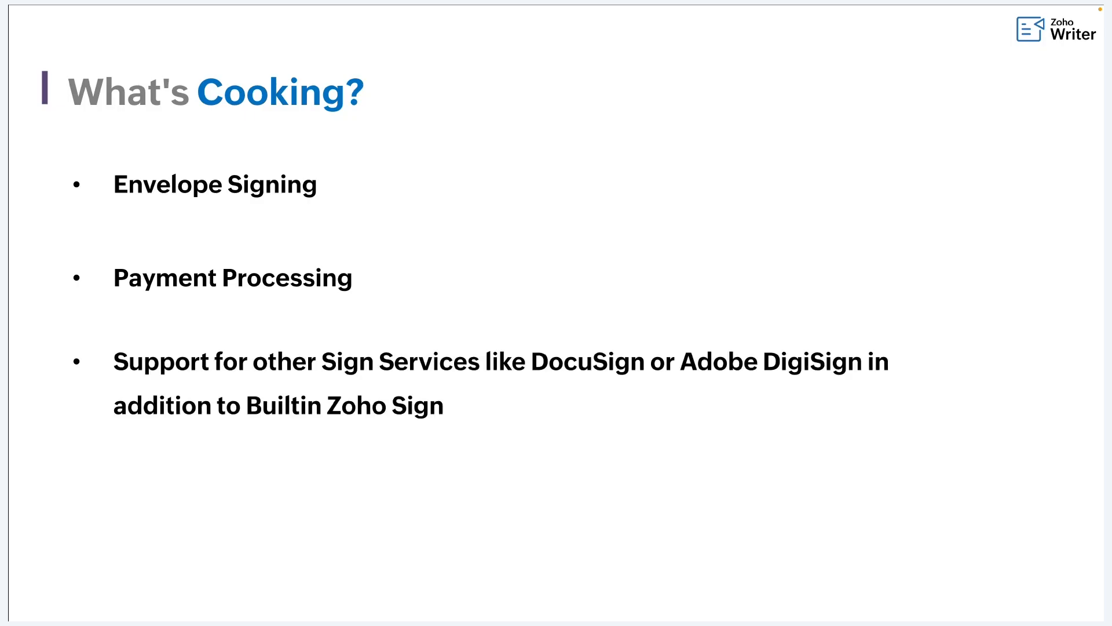